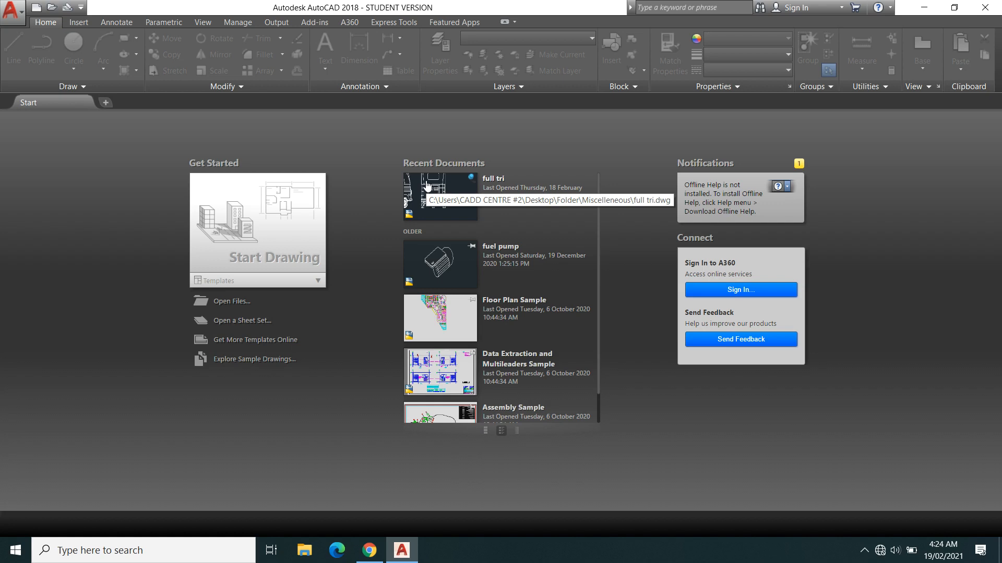
# Start a new blank drawing and zoom to show its entire drawing area
pyautogui.click(261, 225)
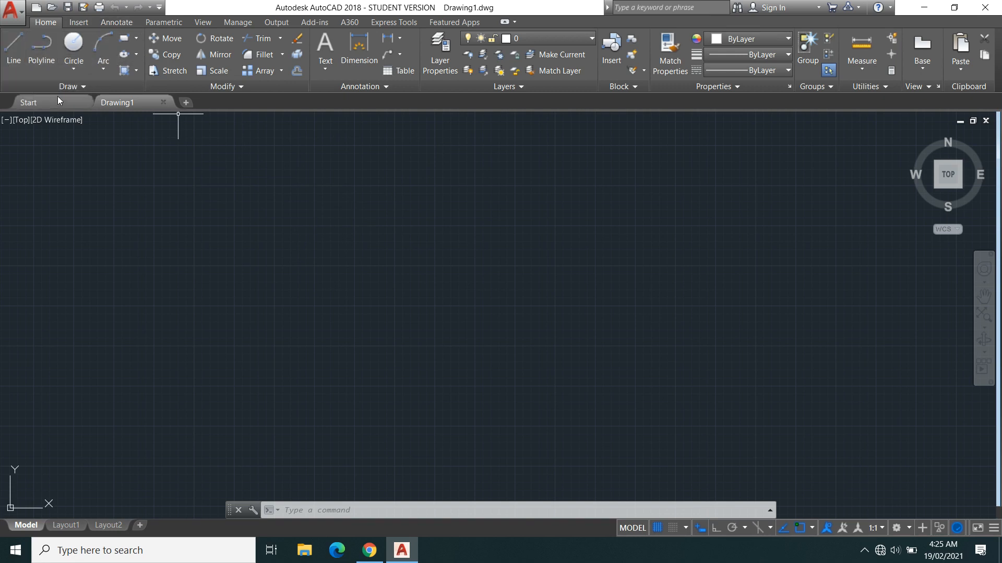
pyautogui.click(83, 87)
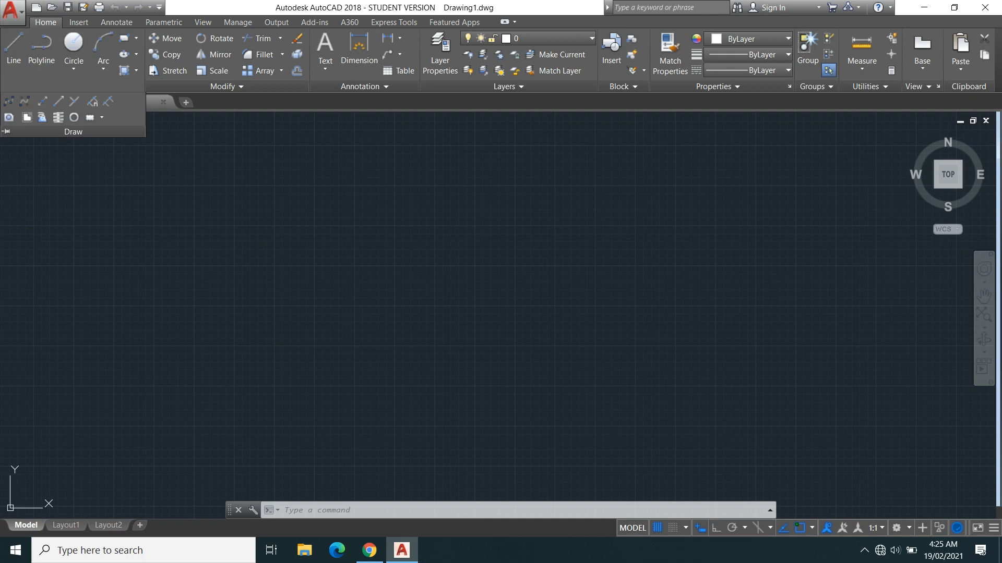
pyautogui.click(236, 244)
pyautogui.click(357, 262)
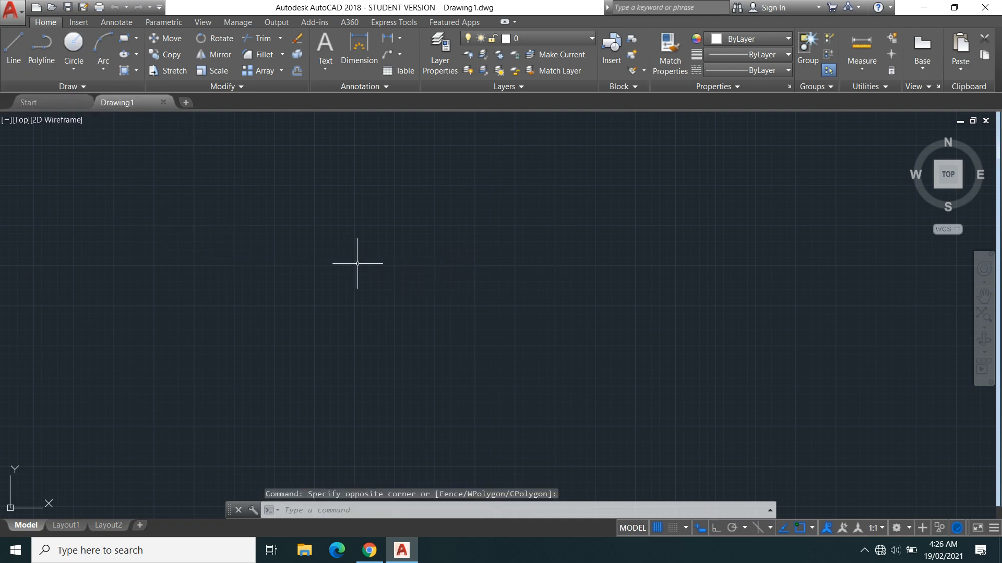
pyautogui.write('z')
pyautogui.press('Return')
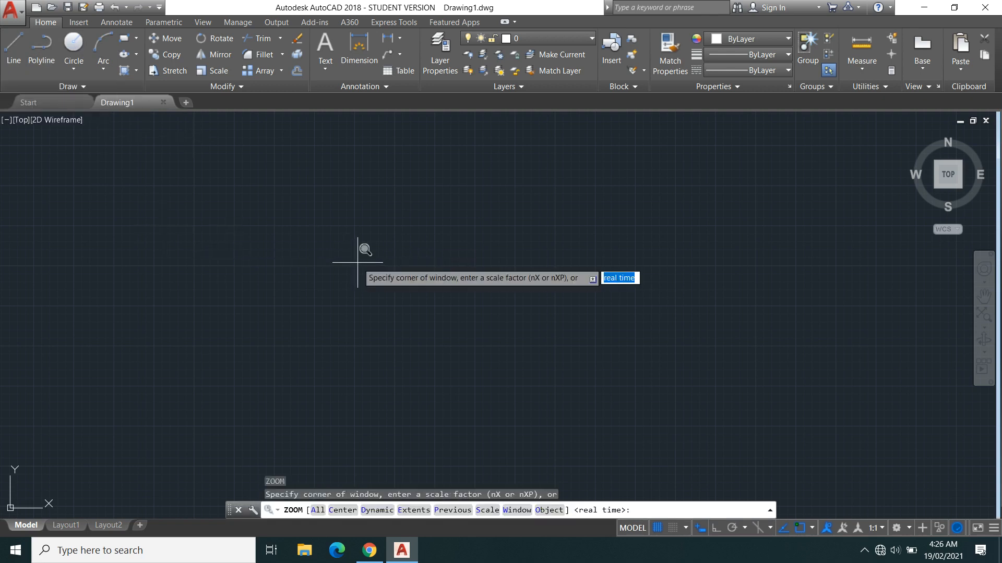
pyautogui.write('a')
pyautogui.press('Return')
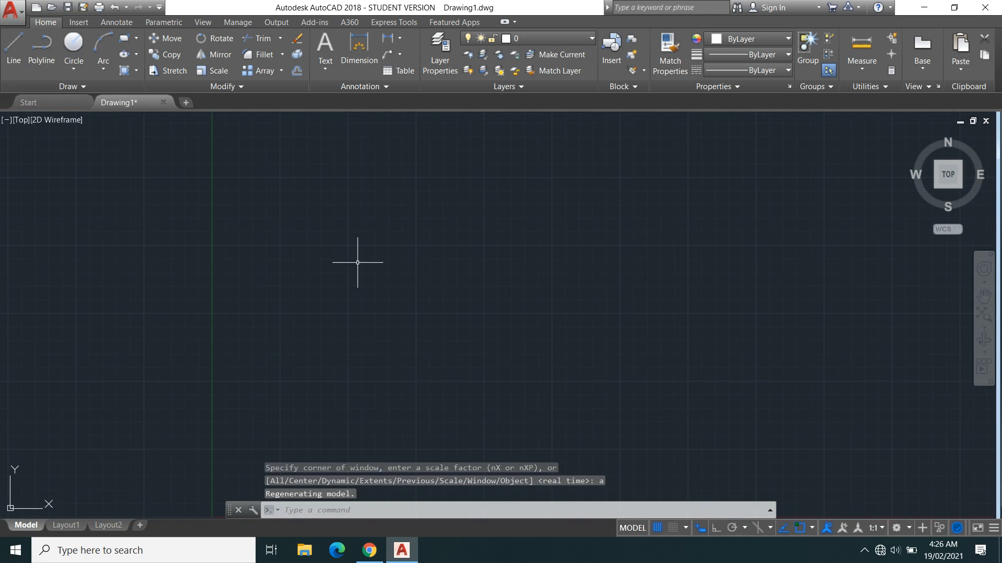
# Start a line in the drawing area, draw a horizontal first segment, and undo that segment within the command
pyautogui.click(12, 58)
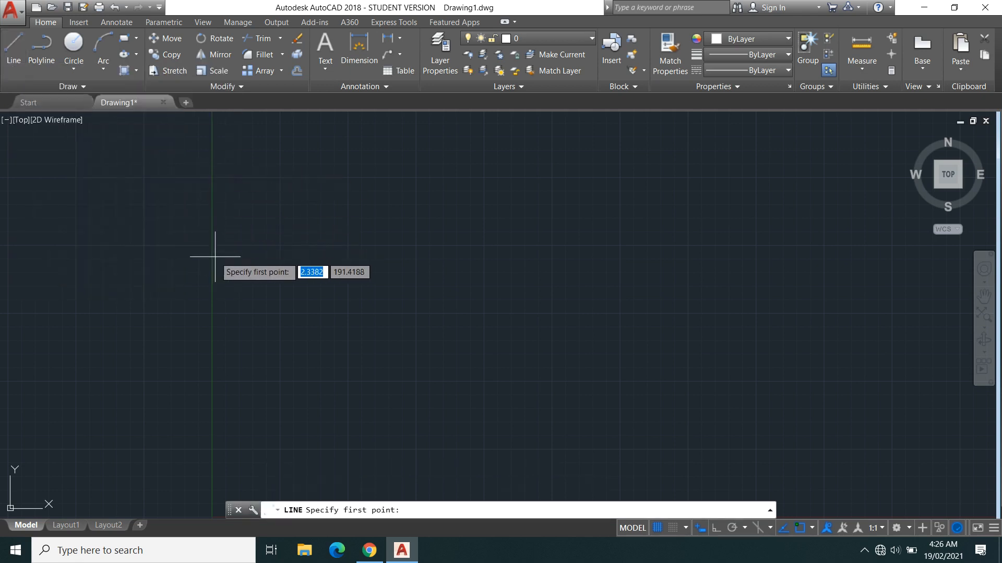
pyautogui.click(282, 244)
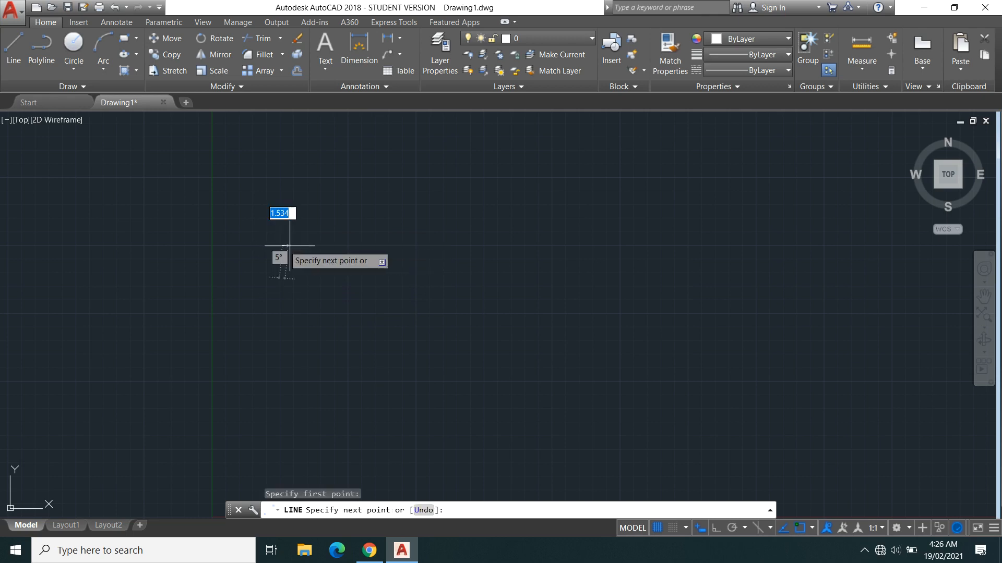
pyautogui.click(421, 245)
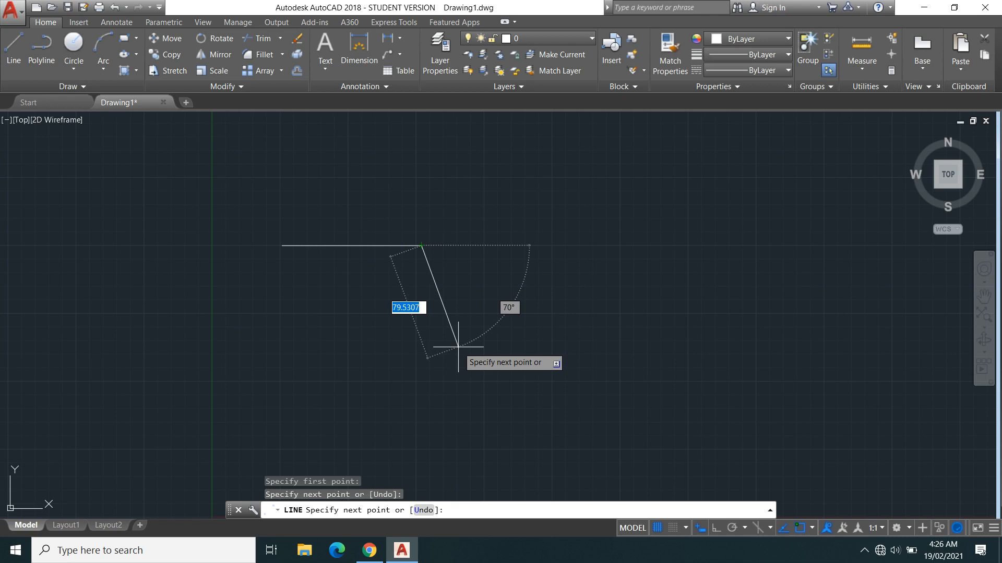
pyautogui.write('u')
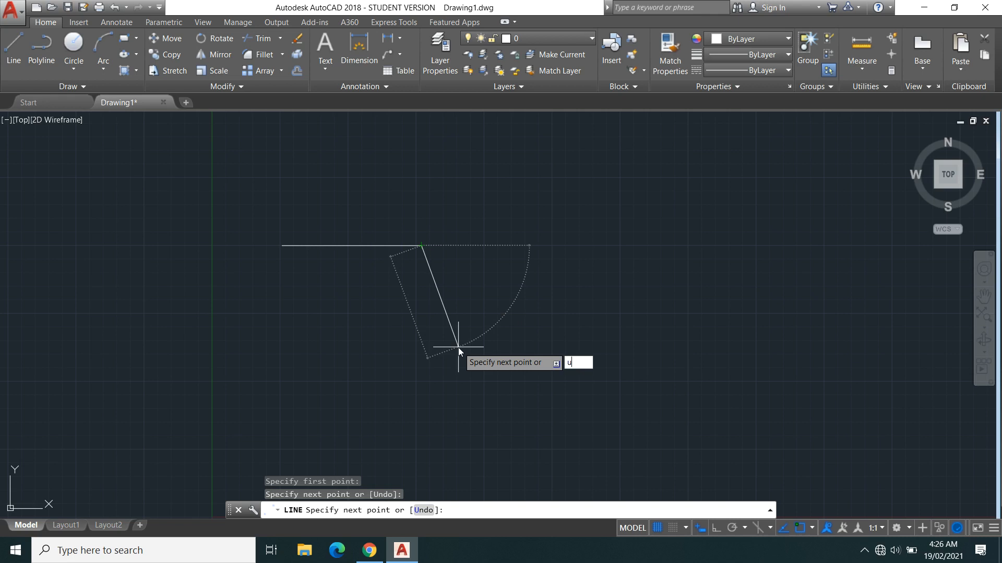
pyautogui.press('Return')
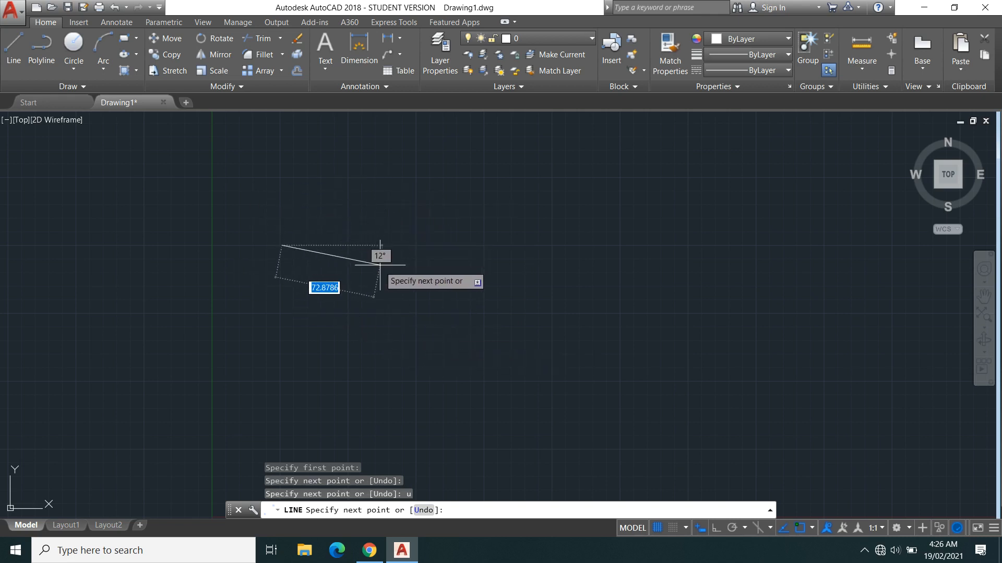
# Draw a closed L-shaped outline from the start point, with the inner step about 51 high and the bottom edge about 151 long
pyautogui.click(415, 245)
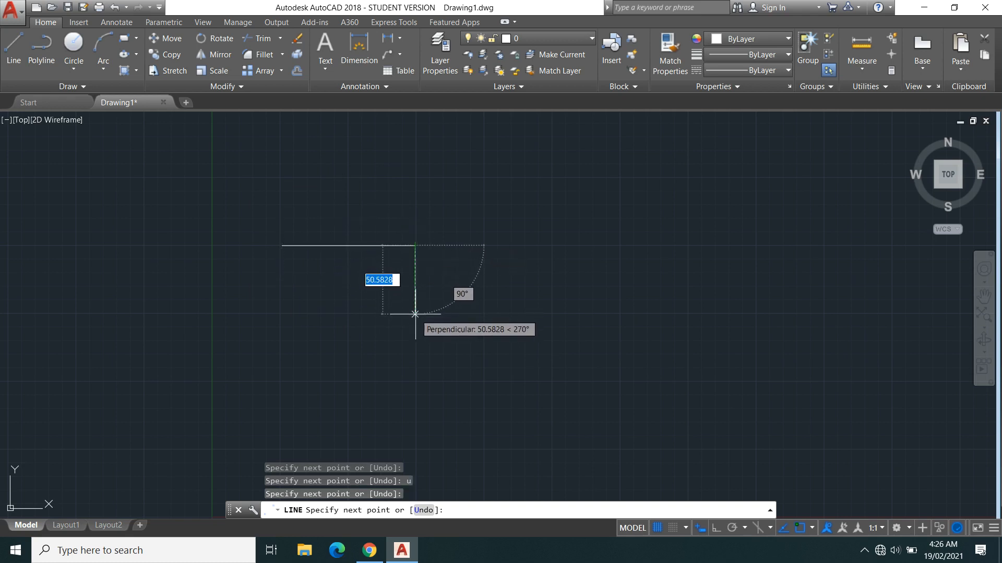
pyautogui.click(415, 314)
pyautogui.click(486, 314)
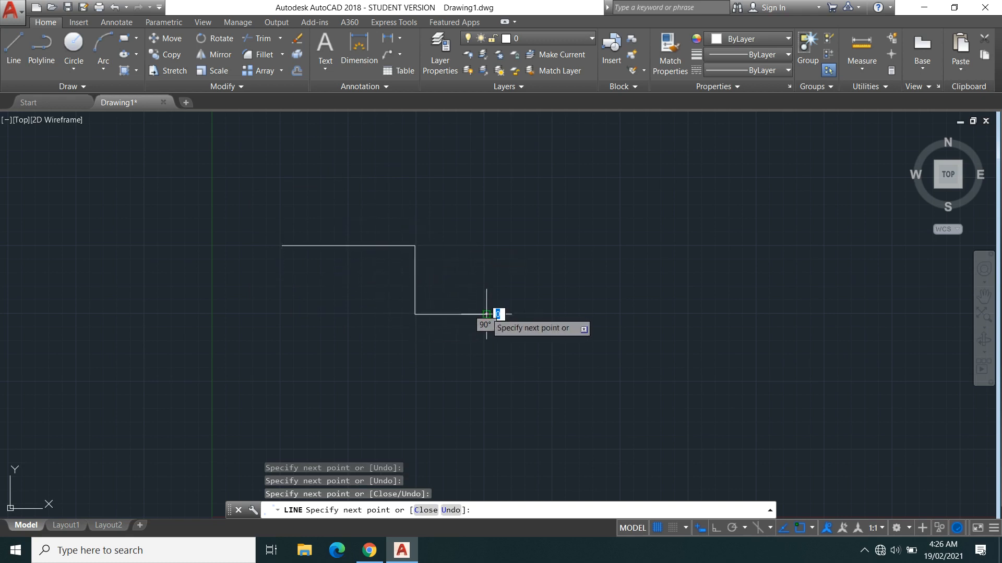
pyautogui.click(486, 386)
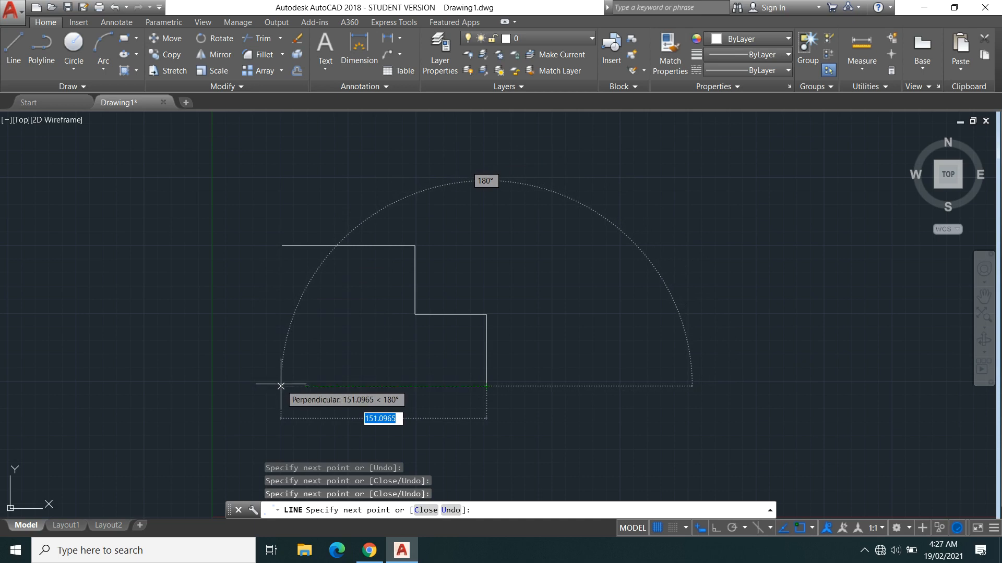
pyautogui.click(281, 386)
pyautogui.click(281, 245)
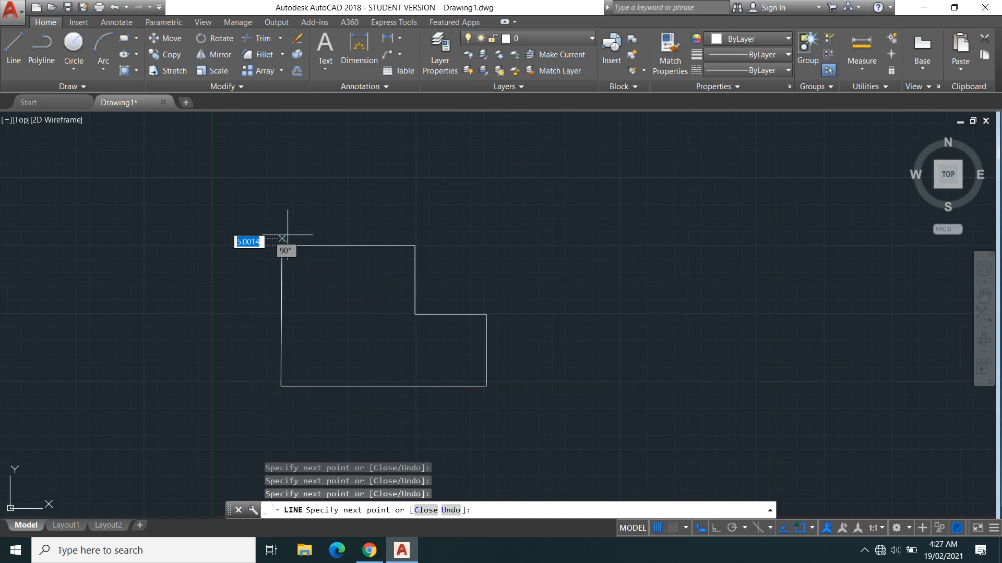
pyautogui.rightClick(378, 179)
pyautogui.click(402, 188)
# Start a polyline beside the L-shaped outline with an arc of radius 50, picking its included angle and chord direction freehand
pyautogui.moveTo(510, 385); pyautogui.dragTo(443, 341, button='middle')
pyautogui.moveTo(390, 264)
pyautogui.mouseDown(button='middle')
pyautogui.moveTo(358, 320)
pyautogui.moveTo(375, 338)
pyautogui.mouseUp(button='middle')
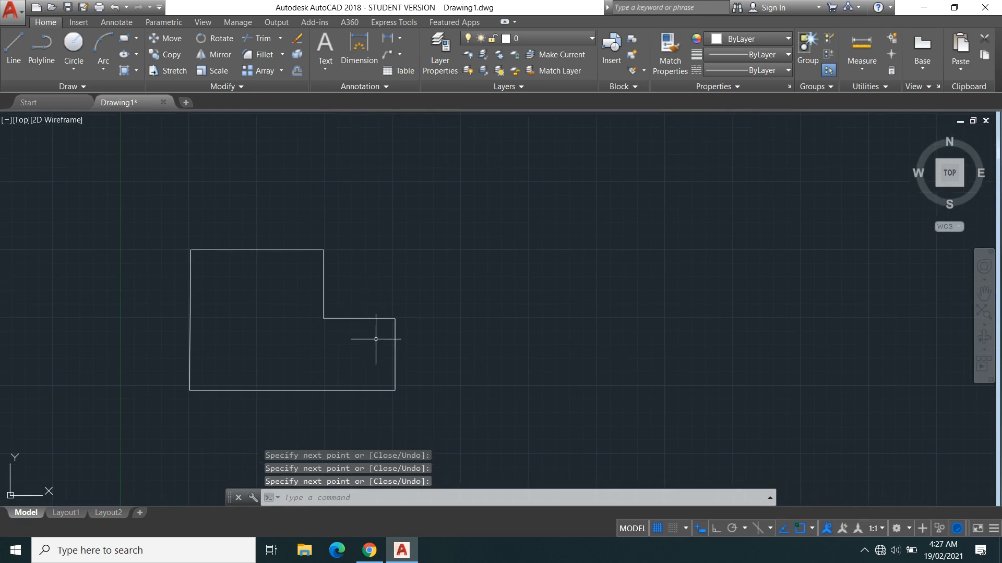
pyautogui.click(47, 52)
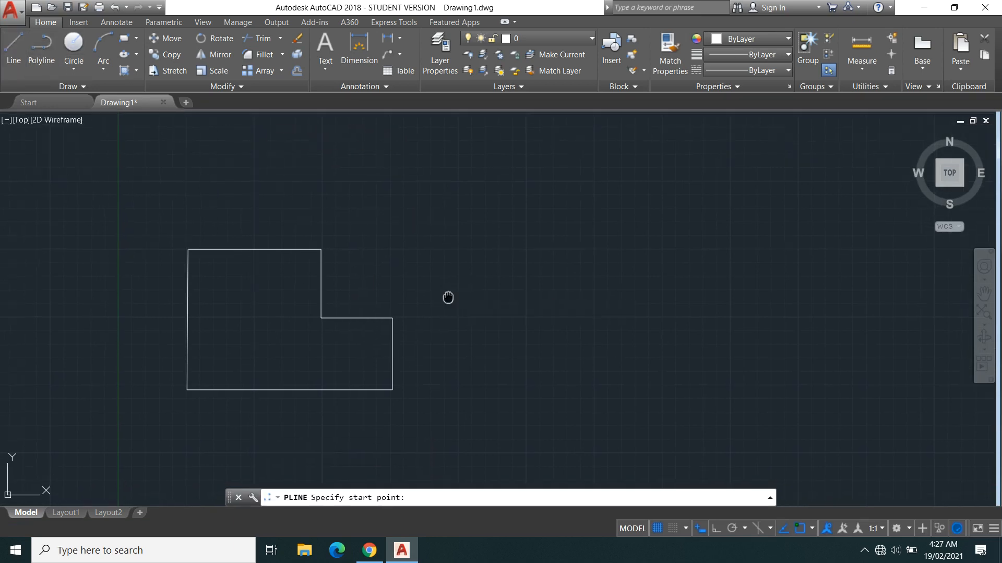
pyautogui.moveTo(447, 295)
pyautogui.mouseDown(button='middle')
pyautogui.moveTo(330, 291)
pyautogui.moveTo(309, 318)
pyautogui.mouseUp(button='middle')
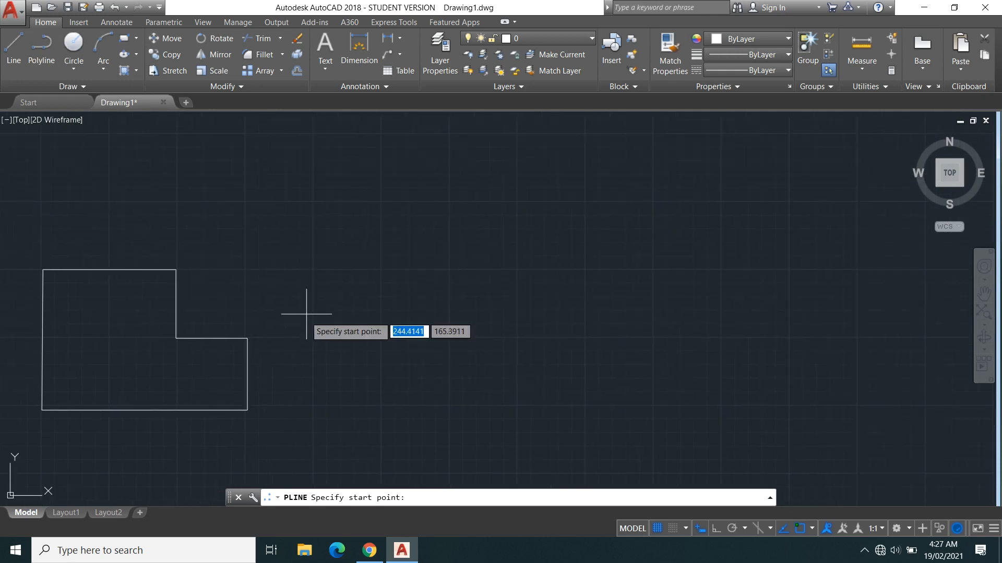
pyautogui.click(313, 261)
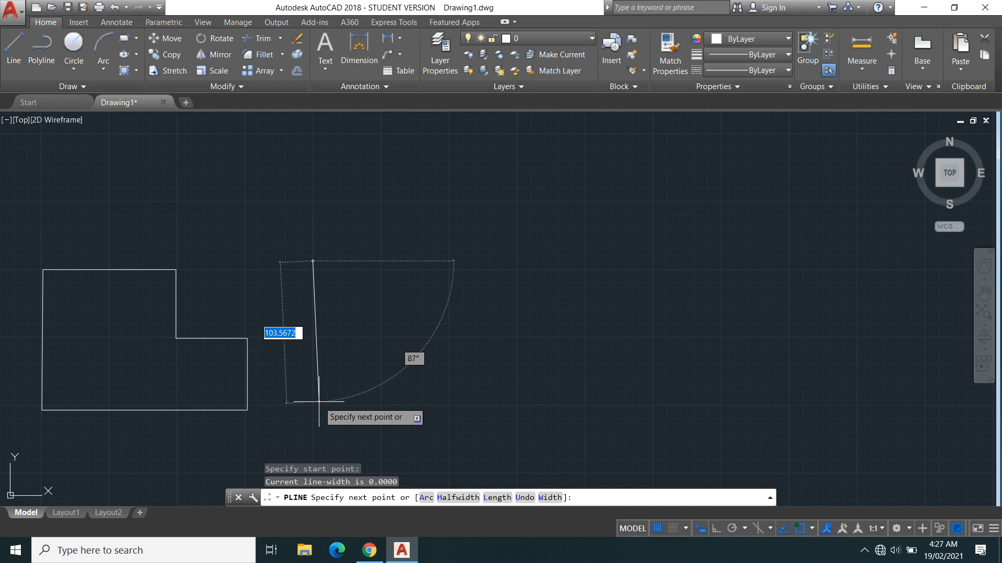
pyautogui.write('a')
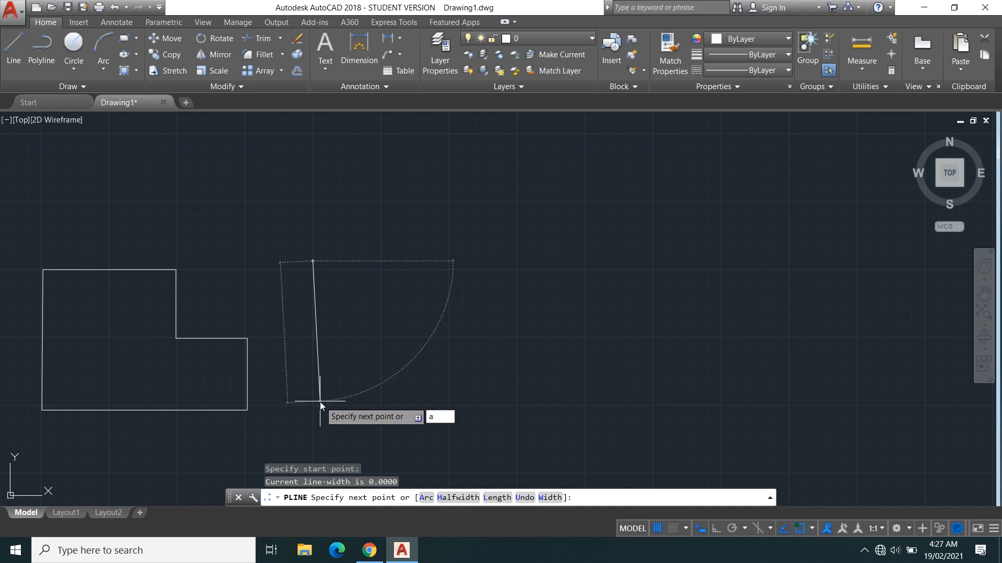
pyautogui.press('Return')
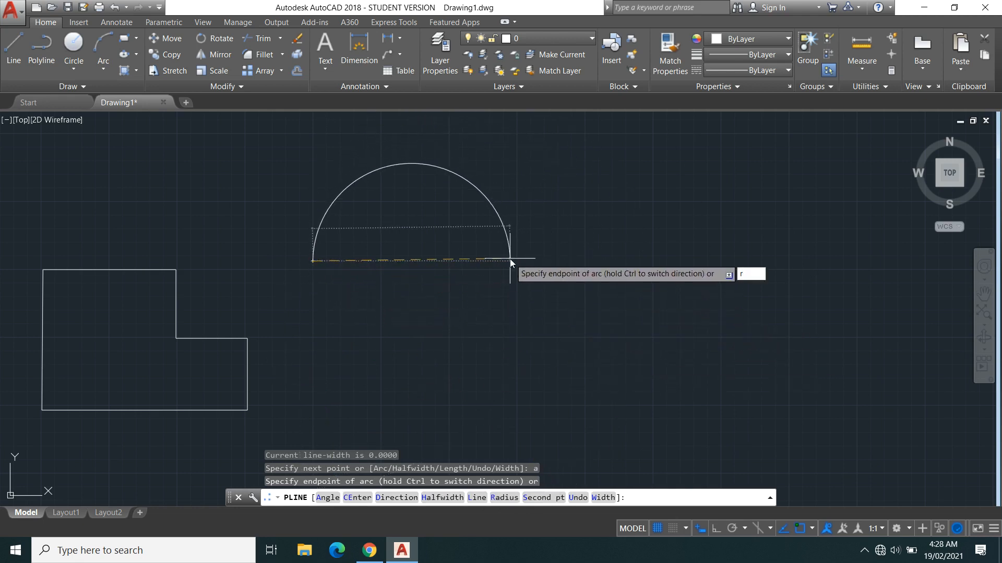
pyautogui.press('Return')
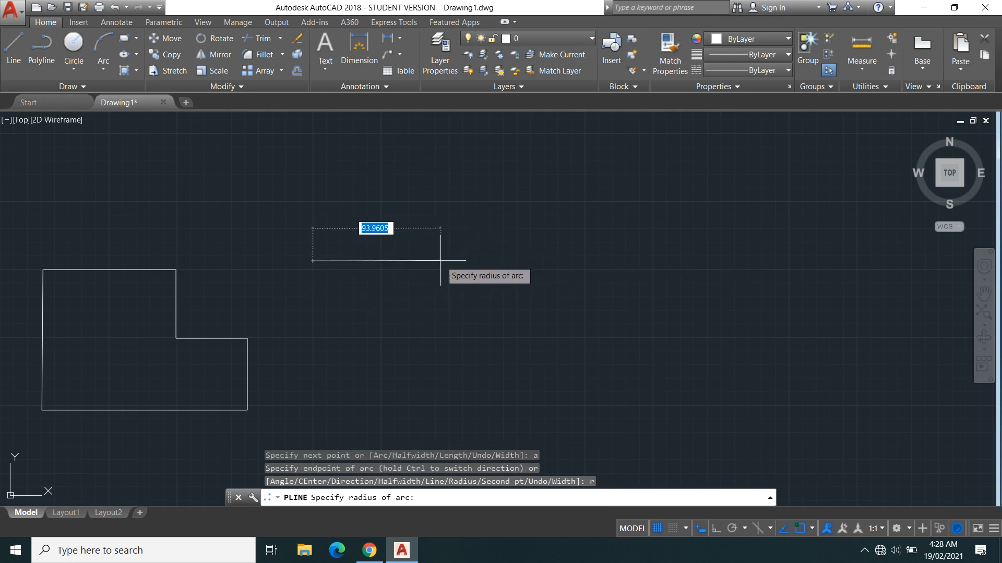
pyautogui.write('50')
pyautogui.press('Return')
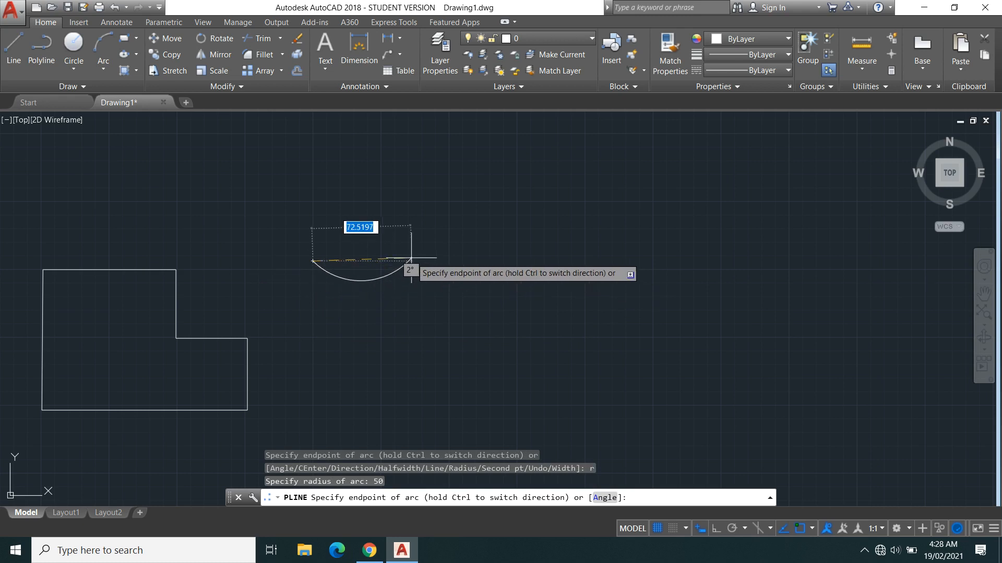
pyautogui.press('Return')
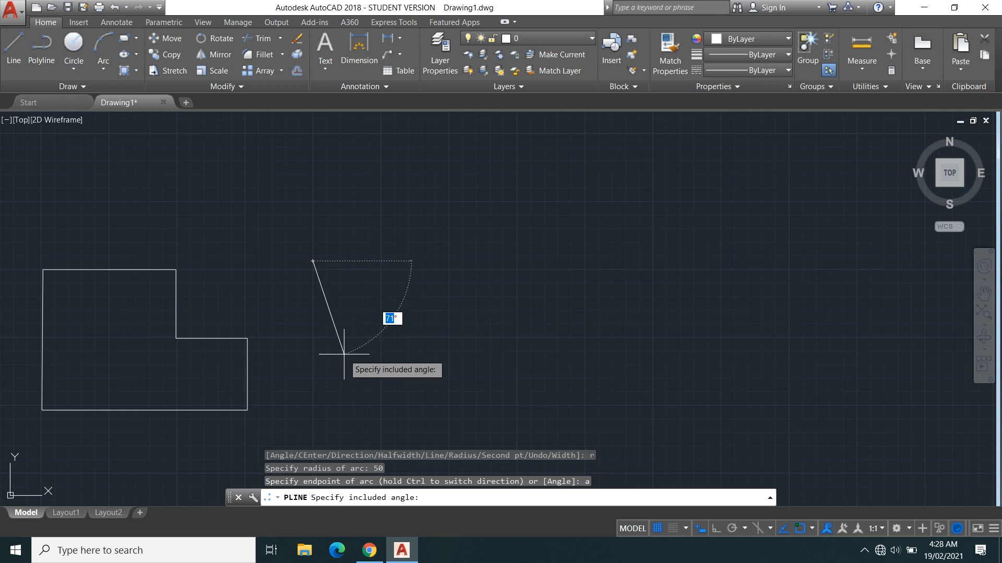
pyautogui.click(365, 342)
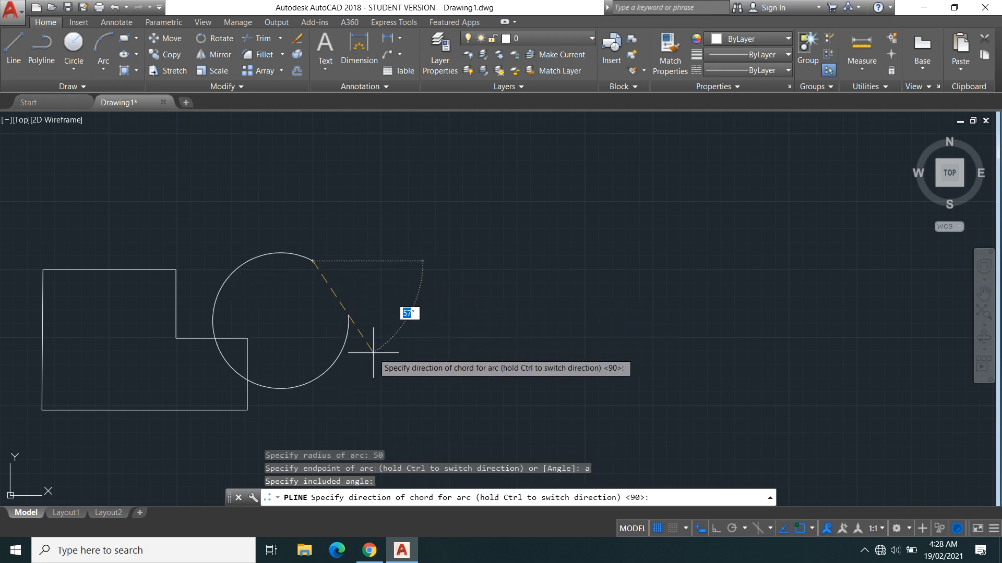
pyautogui.click(411, 308)
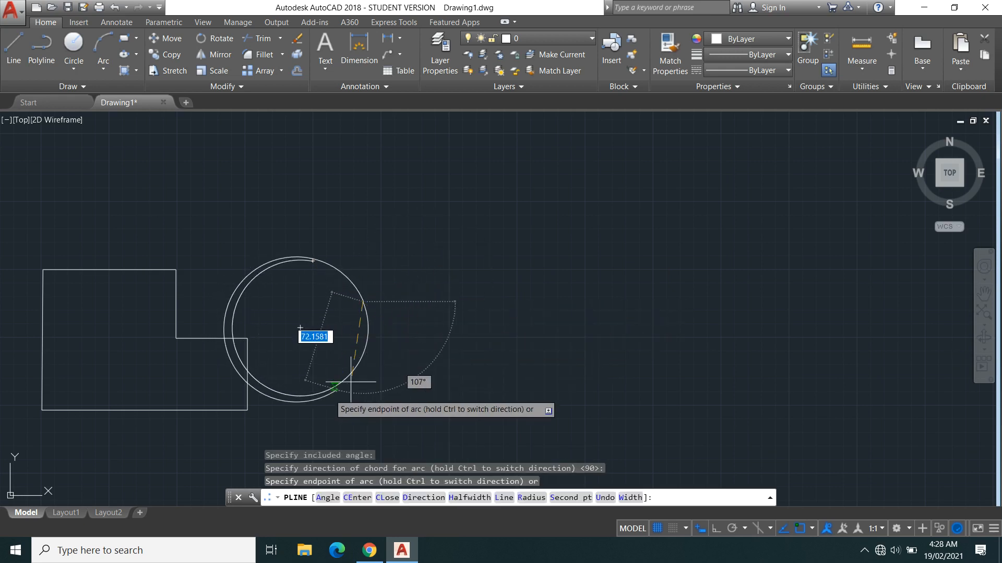
# Continue the polyline with two more large tangent arcs, forming a wavy chain away from the outline
pyautogui.click(484, 291)
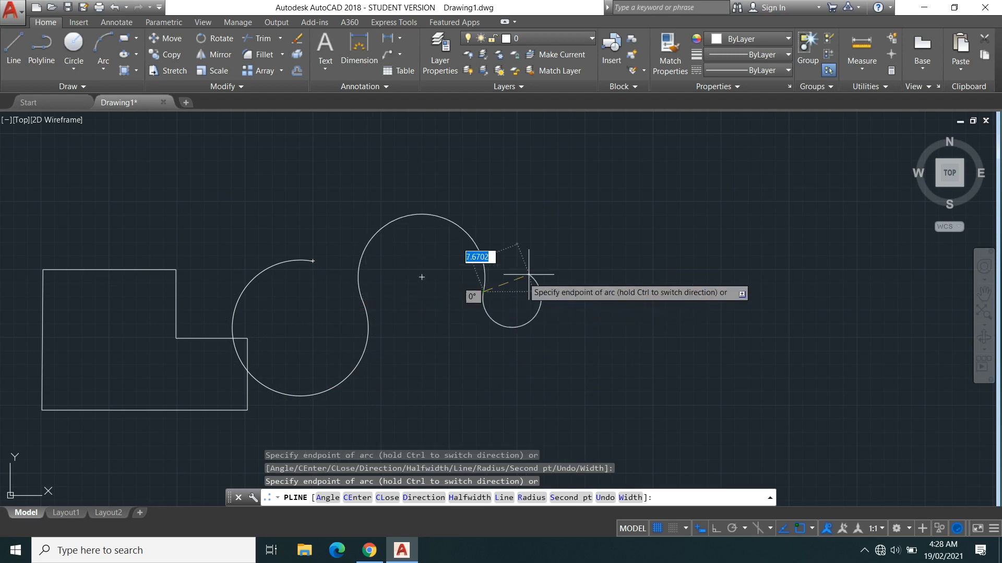
pyautogui.click(551, 235)
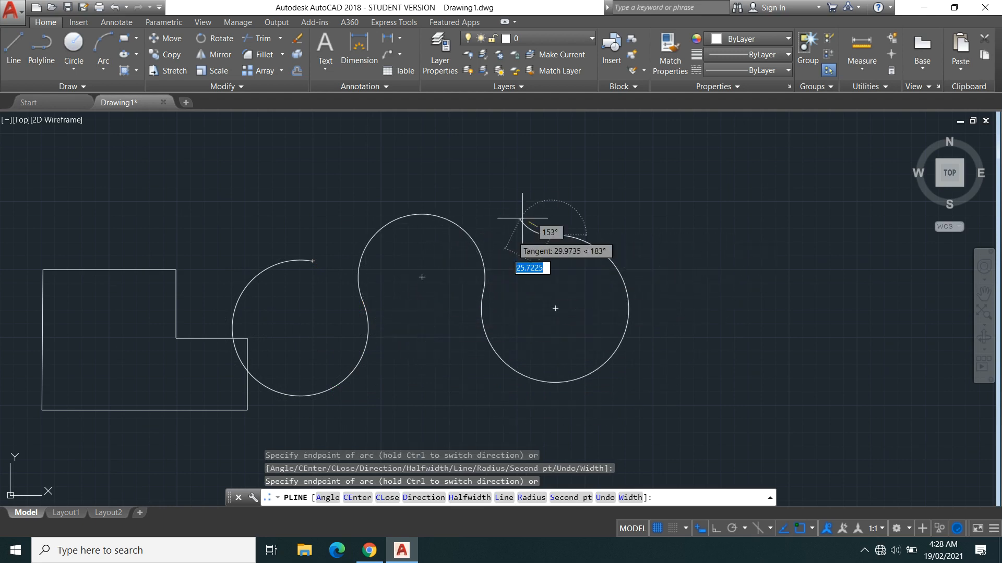
pyautogui.scroll(6, 308, 283)
pyautogui.scroll(5, 313, 221)
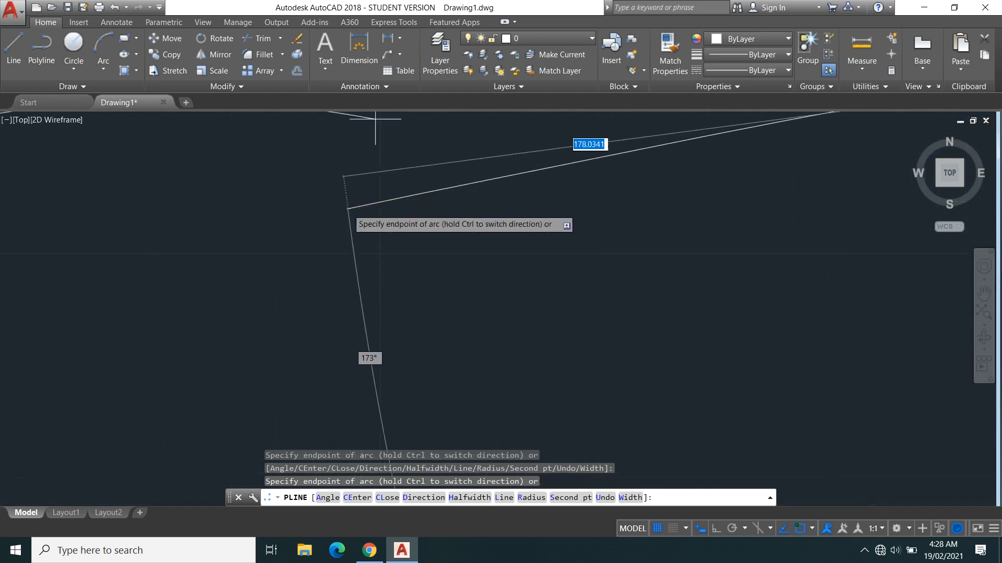
pyautogui.scroll(-11, 353, 214)
pyautogui.moveTo(548, 224); pyautogui.dragTo(501, 252, button='middle')
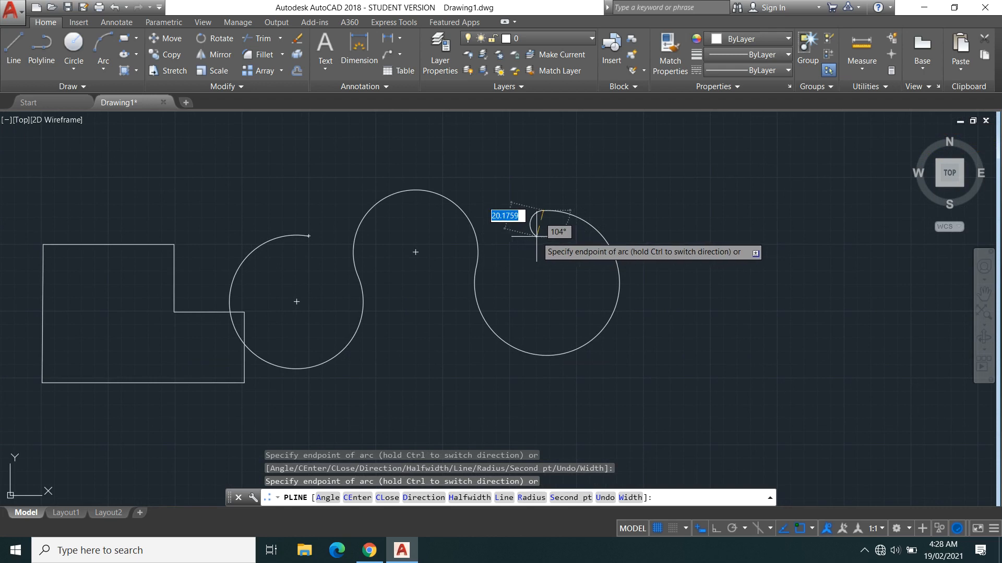
# Switch the polyline to lines with starting width 2 and ending width 4, add two segments forming a sideways V, and finish it
pyautogui.press('Return')
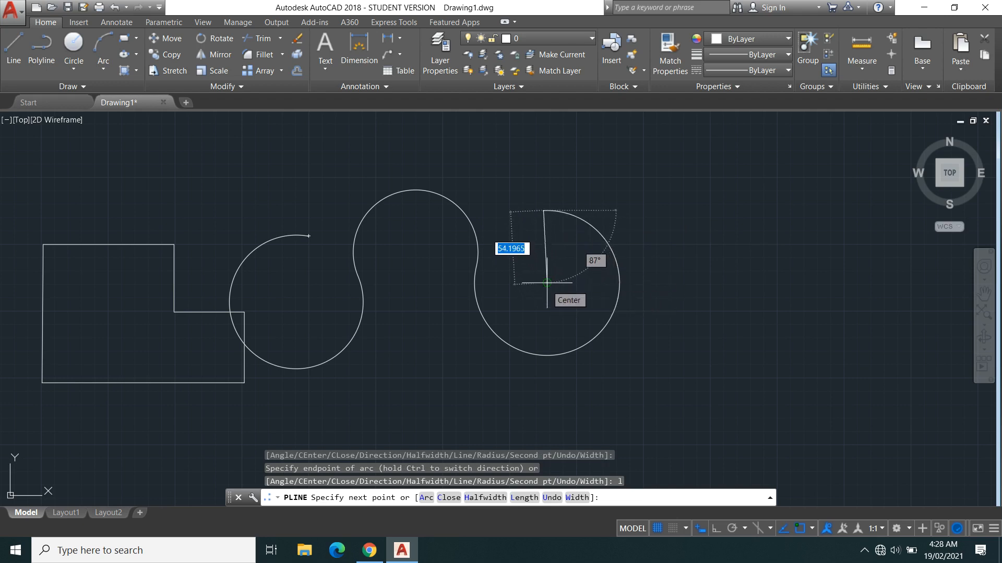
pyautogui.moveTo(484, 211); pyautogui.dragTo(512, 284, button='middle')
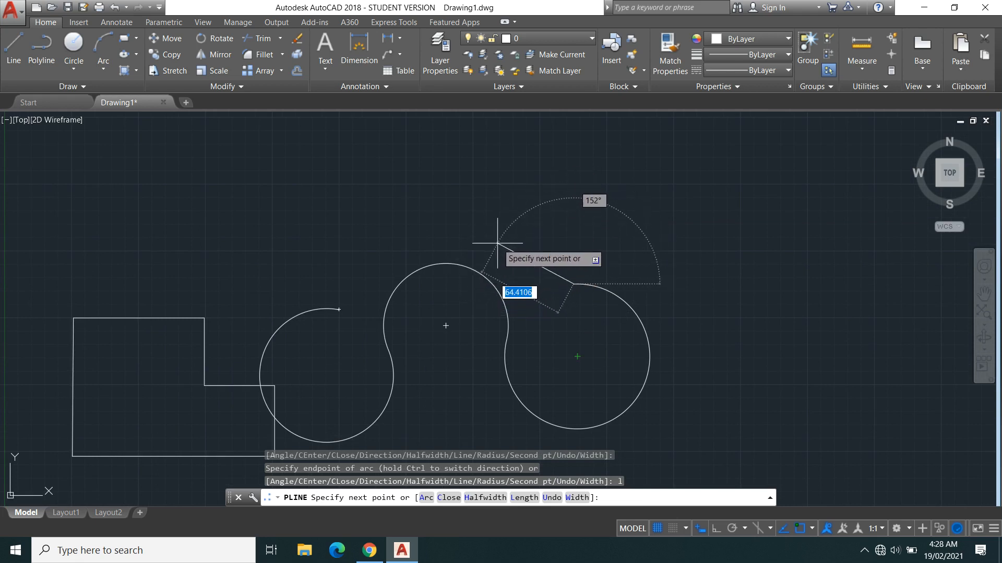
pyautogui.write('w')
pyautogui.press('Return')
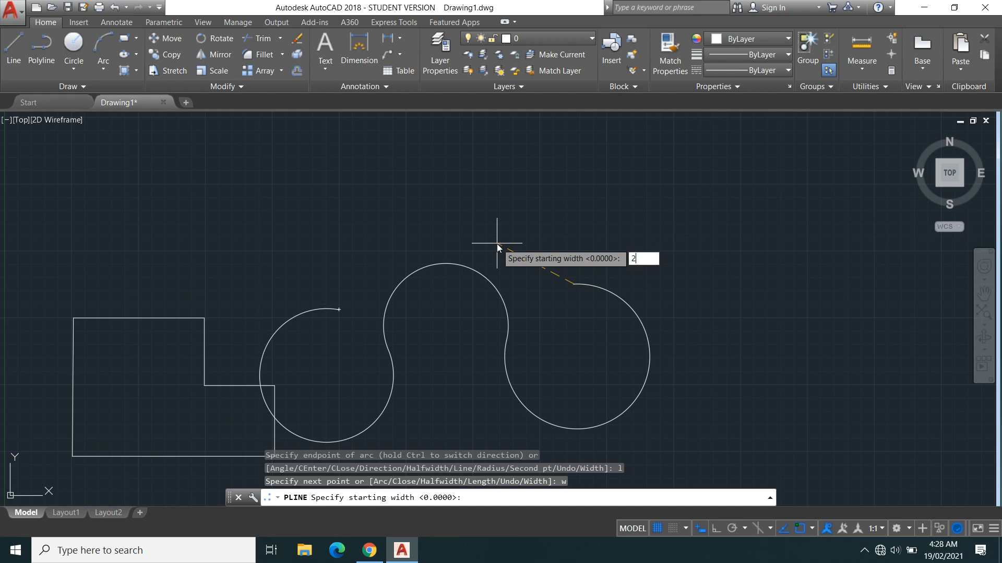
pyautogui.press('Return')
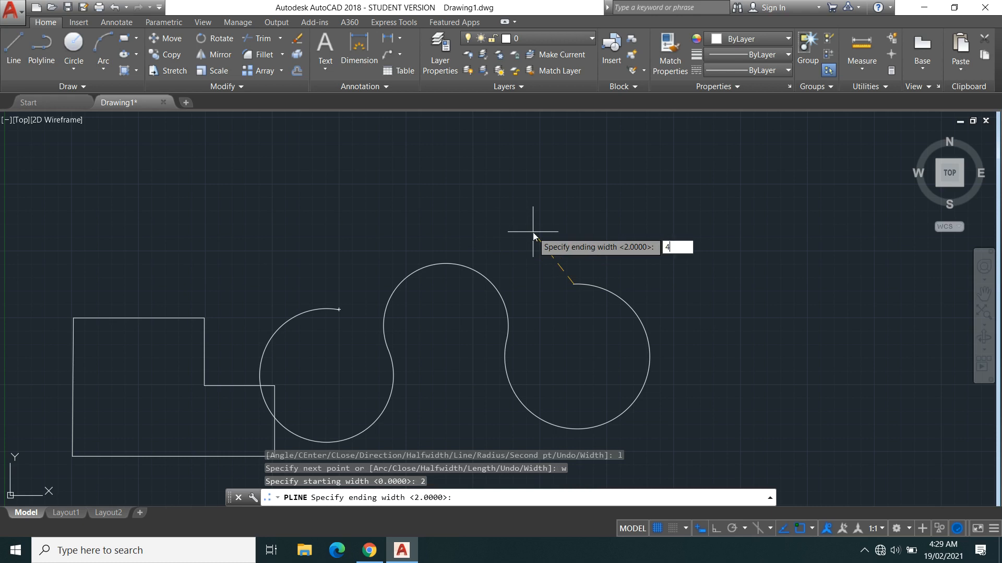
pyautogui.press('Return')
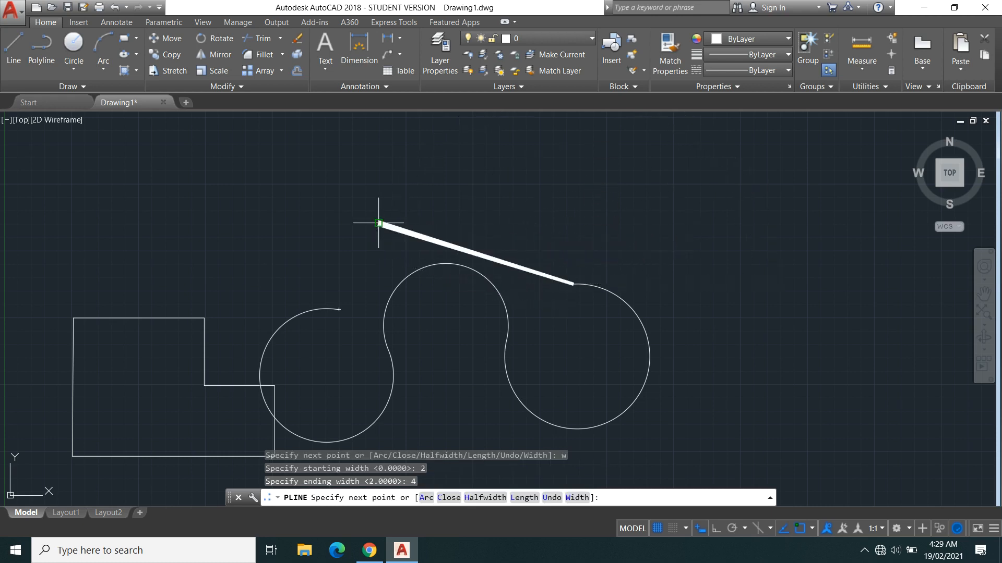
pyautogui.click(378, 223)
pyautogui.click(467, 174)
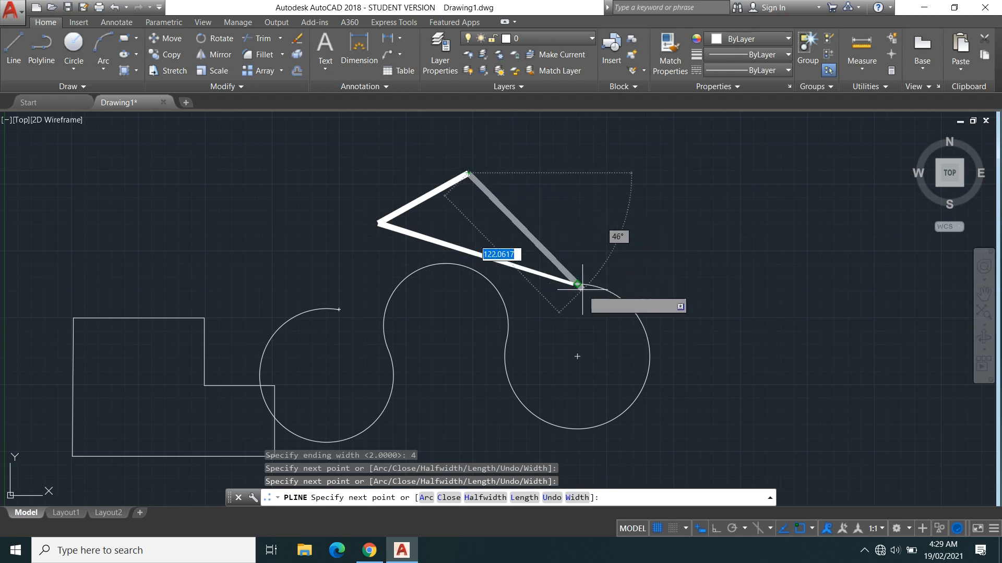
pyautogui.rightClick(551, 193)
pyautogui.click(579, 202)
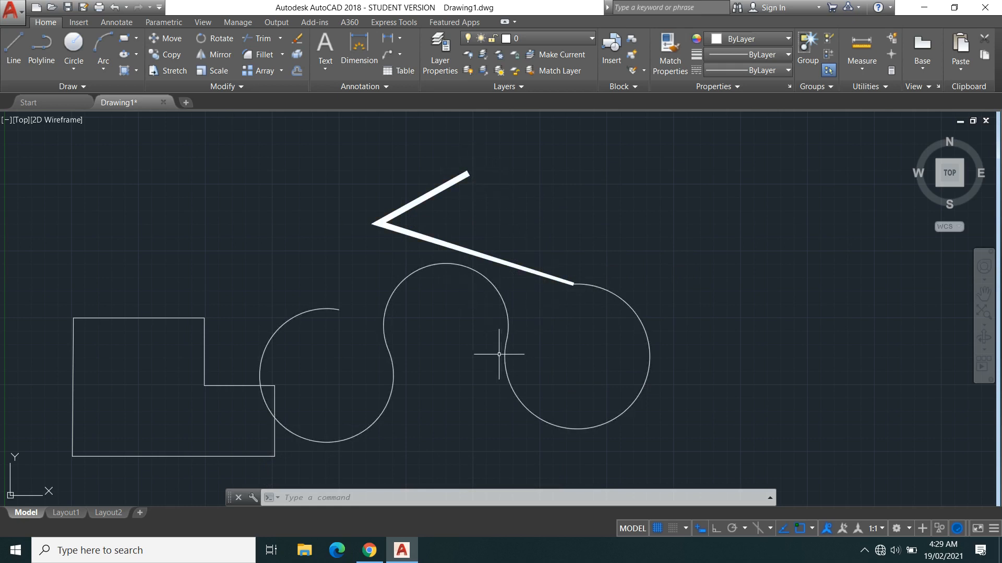
# Start a second polyline beside the thick V with a sloping segment, and extend it in the same direction using the Length option
pyautogui.write('l')
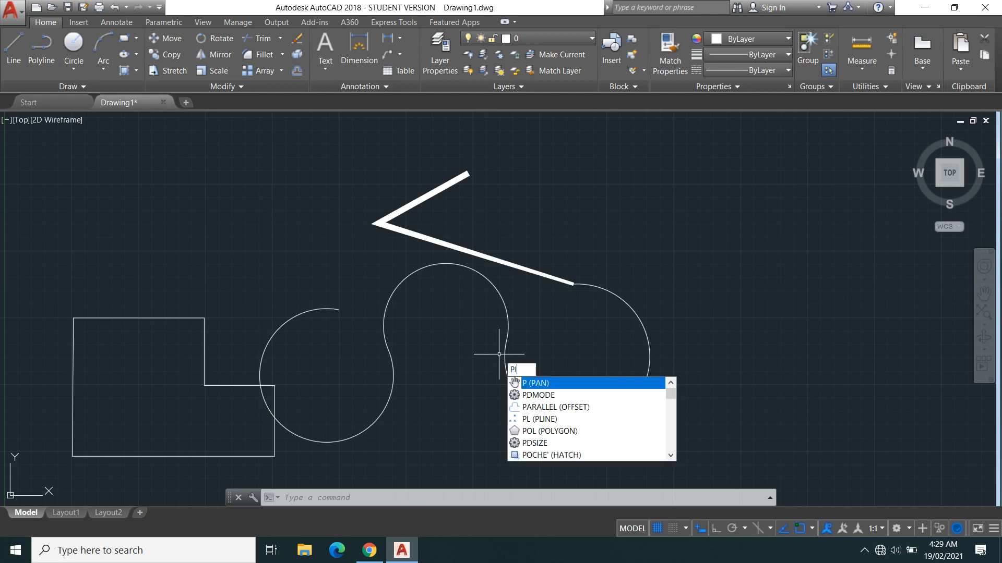
pyautogui.press('Return')
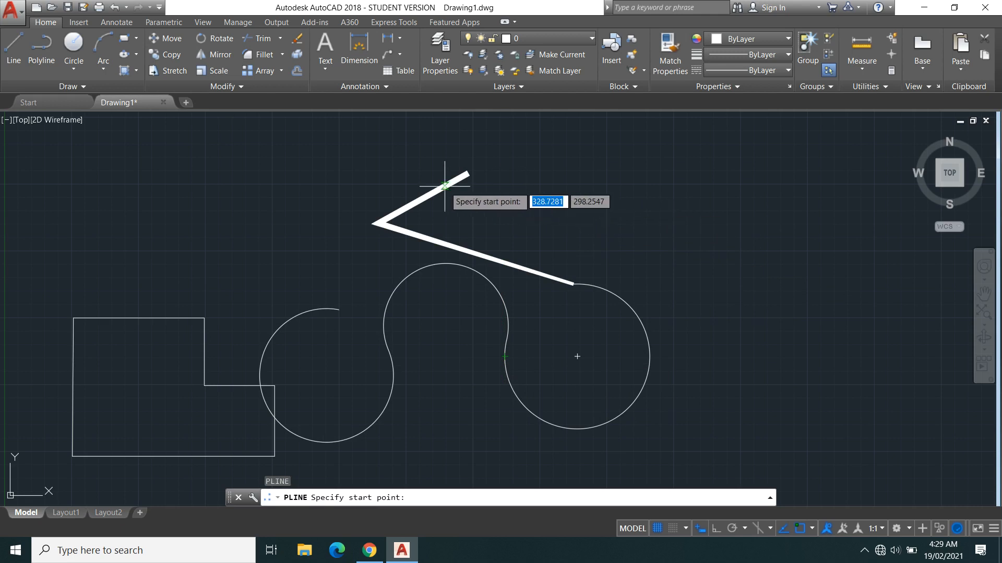
pyautogui.click(519, 190)
pyautogui.click(670, 238)
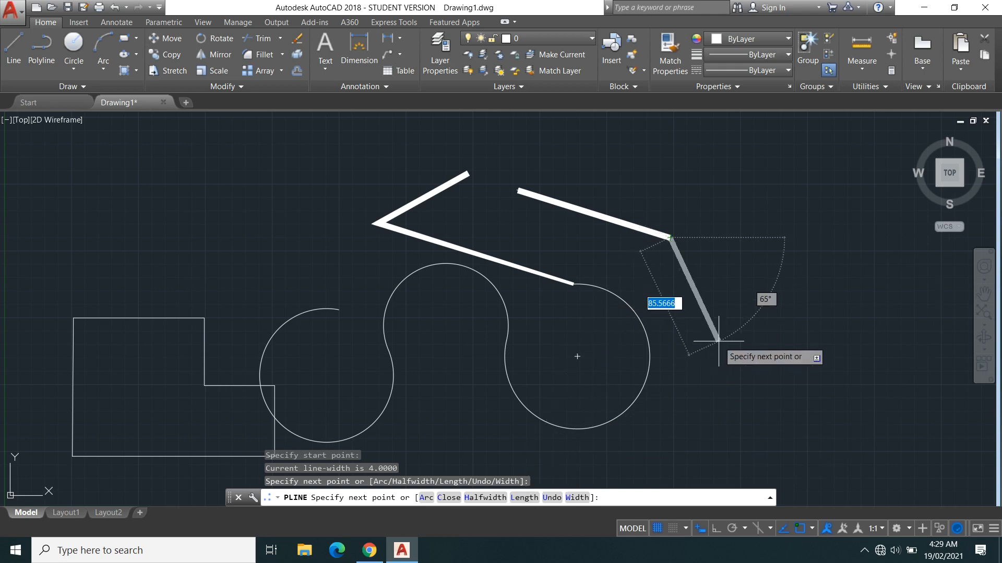
pyautogui.write('l')
pyautogui.press('Return')
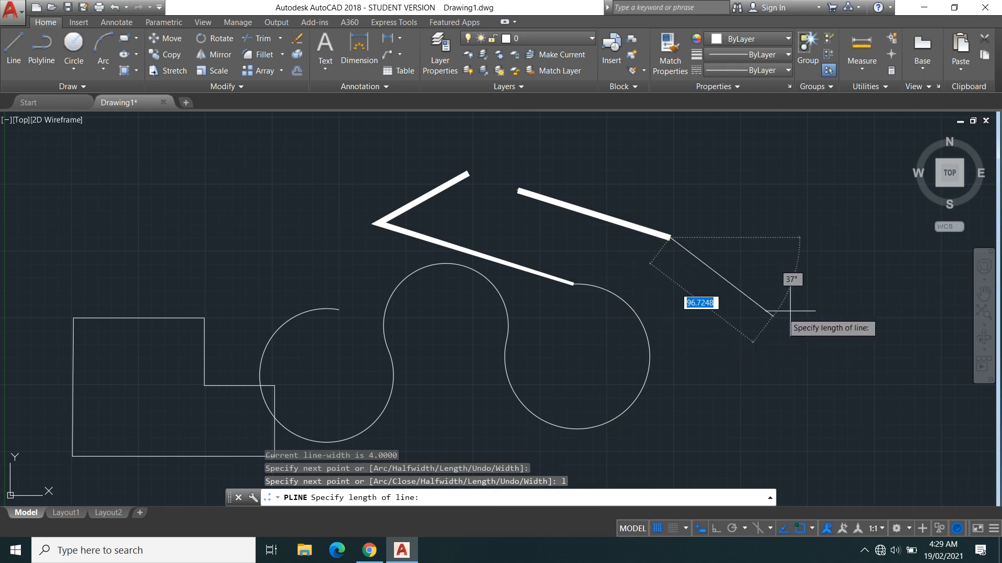
pyautogui.click(747, 299)
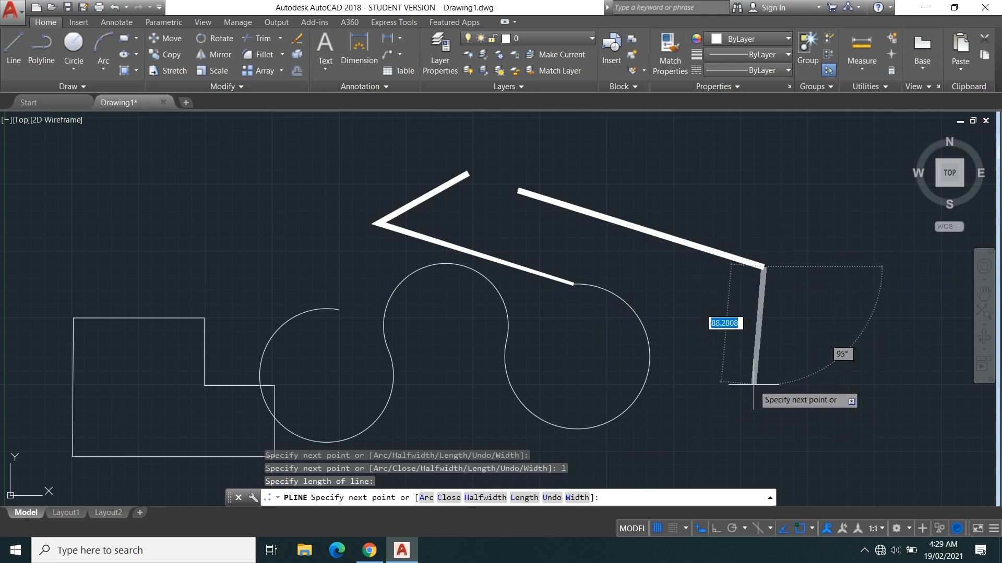
# Set the polyline's starting and ending width to 0, add three thin zigzag segments, and finish it
pyautogui.write('W')
pyautogui.press('Return')
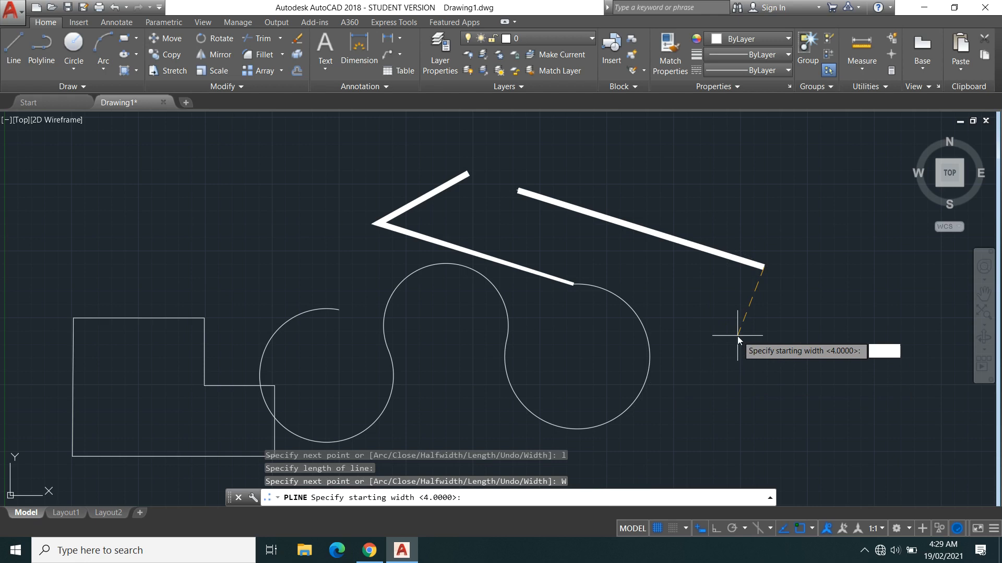
pyautogui.write('0')
pyautogui.press('Return')
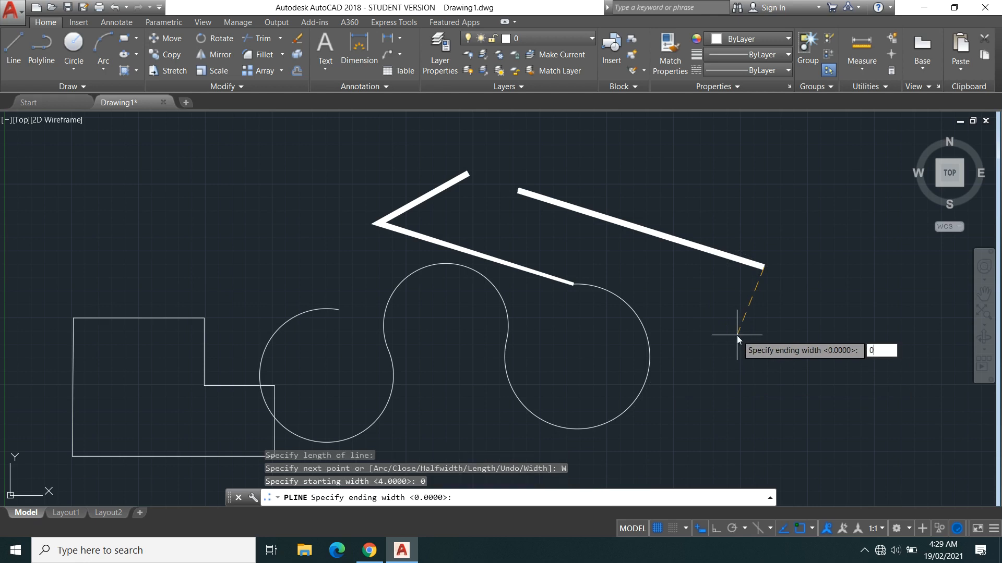
pyautogui.press('Return')
pyautogui.click(734, 331)
pyautogui.click(812, 330)
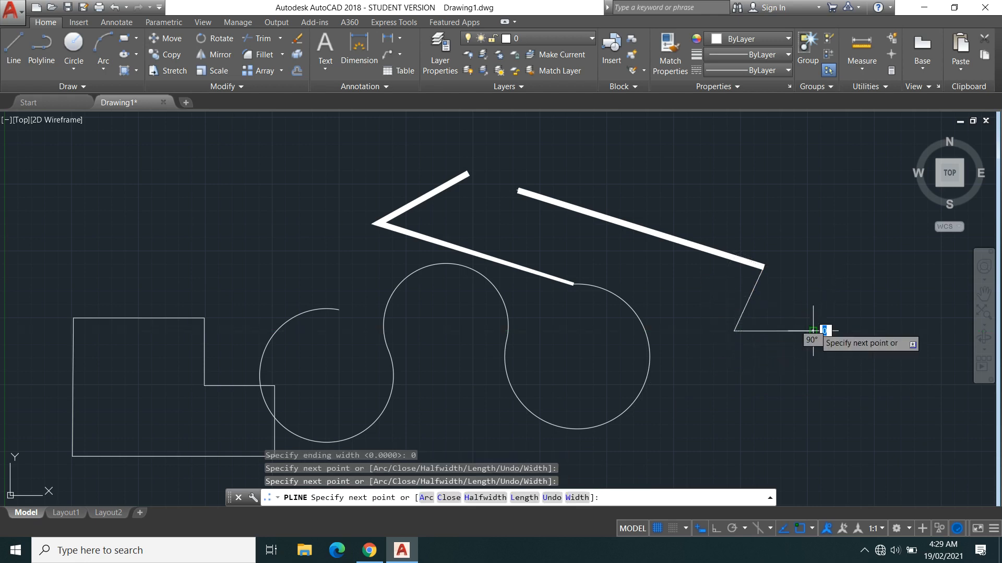
pyautogui.click(821, 374)
pyautogui.rightClick(822, 374)
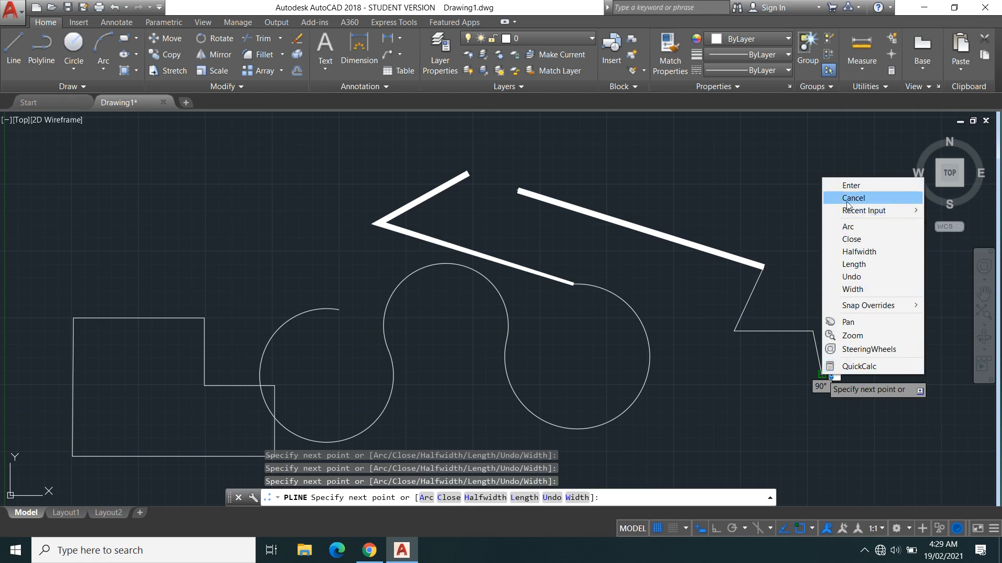
pyautogui.click(851, 185)
# Check how the two polylines select as objects using a crossing window, and clear the selection
pyautogui.scroll(-2, 599, 253)
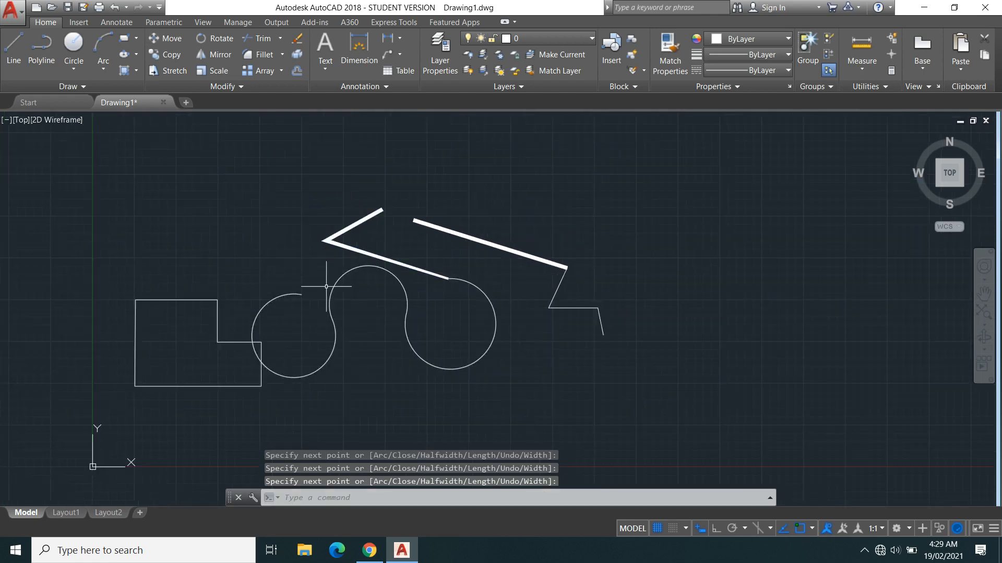
pyautogui.click(536, 437)
pyautogui.click(340, 226)
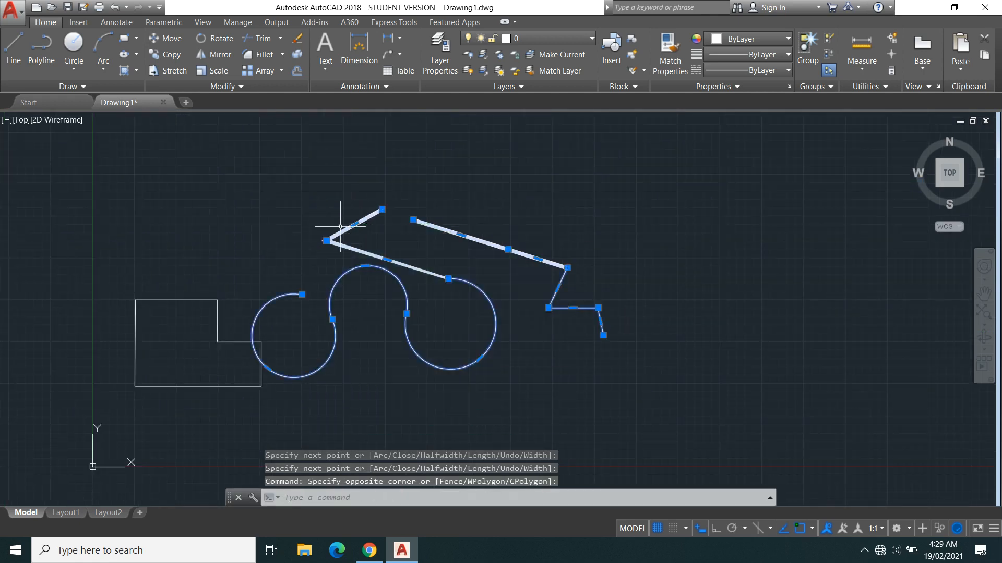
pyautogui.press('Escape')
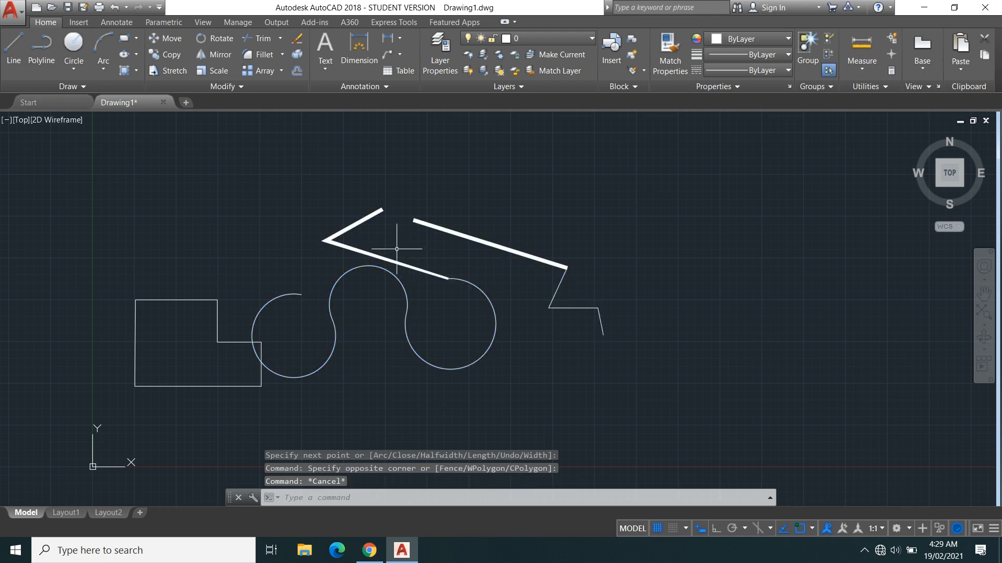
# Draw a closed four-sided outline with Line in the empty area beyond the zigzag polyline, ending at its start point
pyautogui.click(11, 50)
pyautogui.moveTo(375, 230); pyautogui.dragTo(232, 263, button='middle')
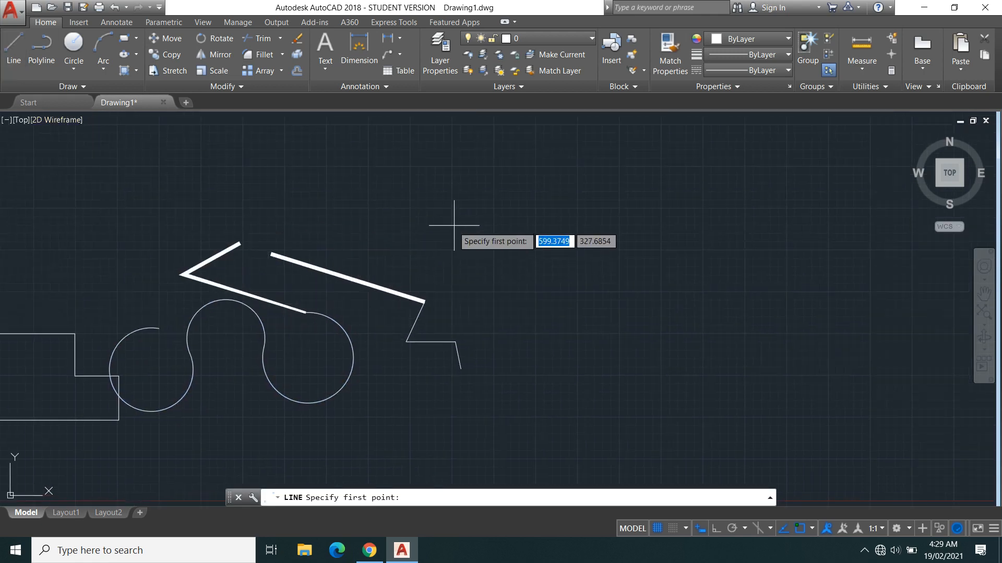
pyautogui.click(541, 233)
pyautogui.click(576, 344)
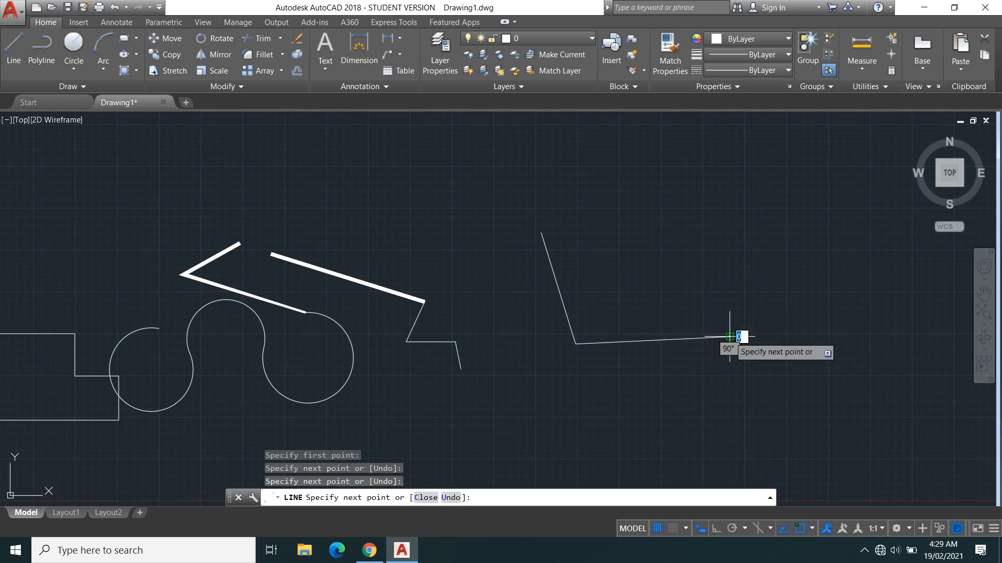
pyautogui.click(698, 224)
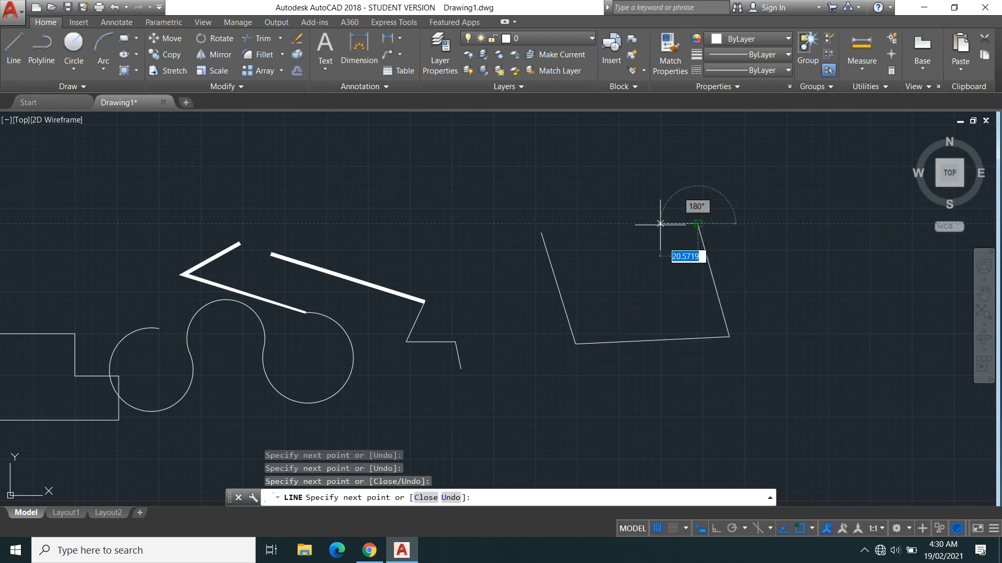
pyautogui.click(541, 233)
pyautogui.rightClick(685, 148)
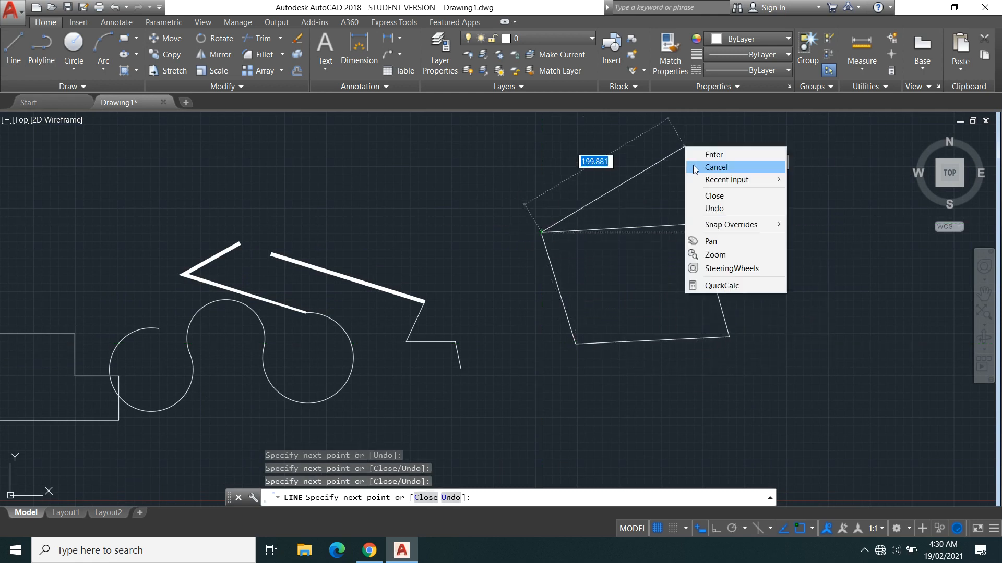
pyautogui.click(712, 155)
# Window-select the L-shaped outline to examine its separate line segments, and clear the selection
pyautogui.scroll(-4, 600, 281)
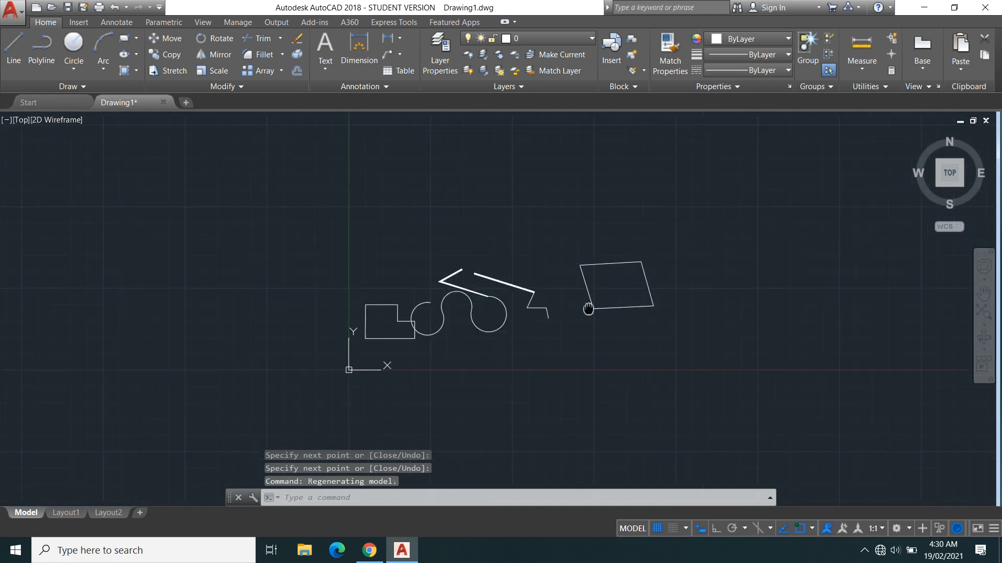
pyautogui.moveTo(589, 309); pyautogui.dragTo(581, 288, button='middle')
pyautogui.scroll(2, 532, 294)
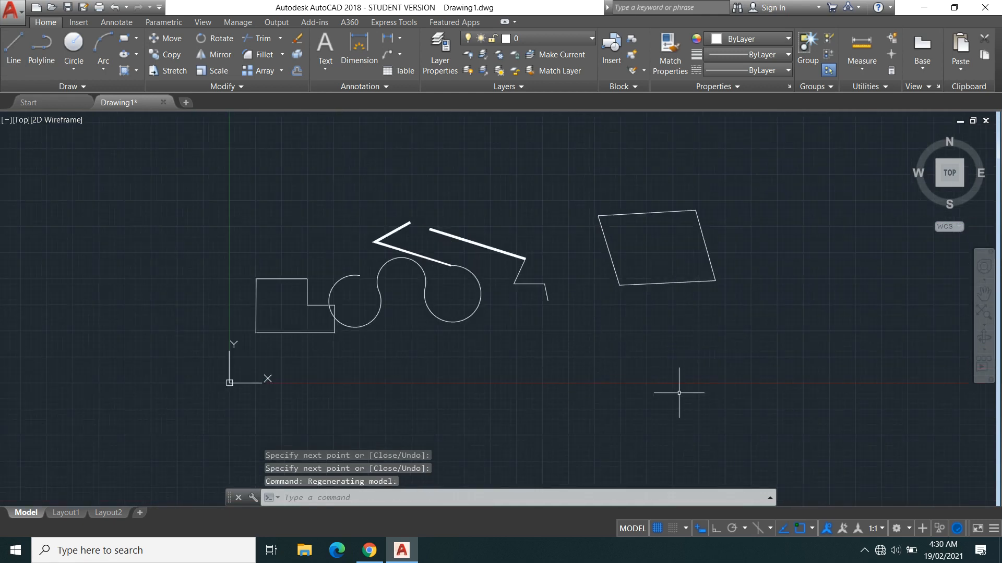
pyautogui.scroll(2, 489, 322)
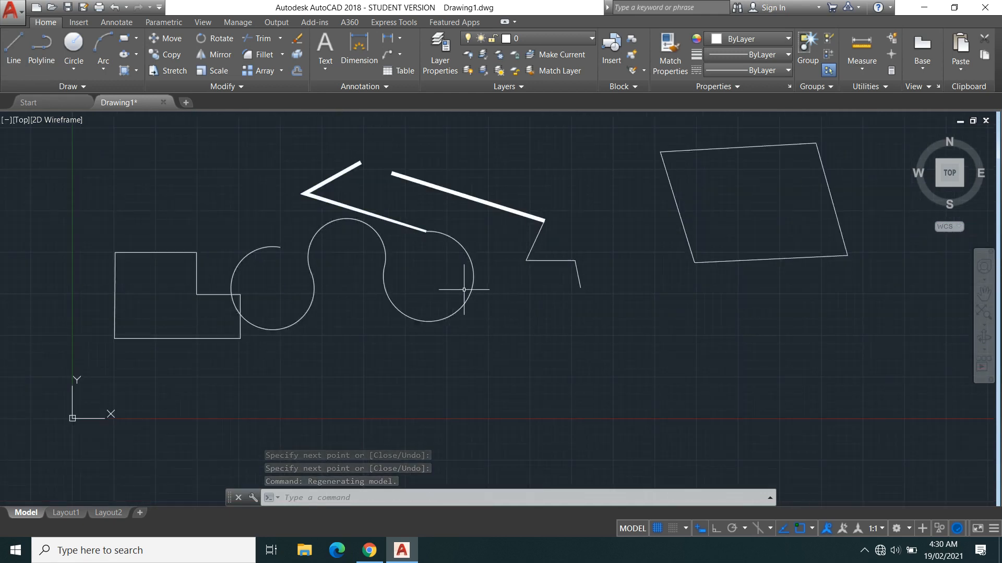
pyautogui.moveTo(464, 289); pyautogui.dragTo(382, 294, button='middle')
pyautogui.moveTo(325, 258); pyautogui.dragTo(397, 238, button='middle')
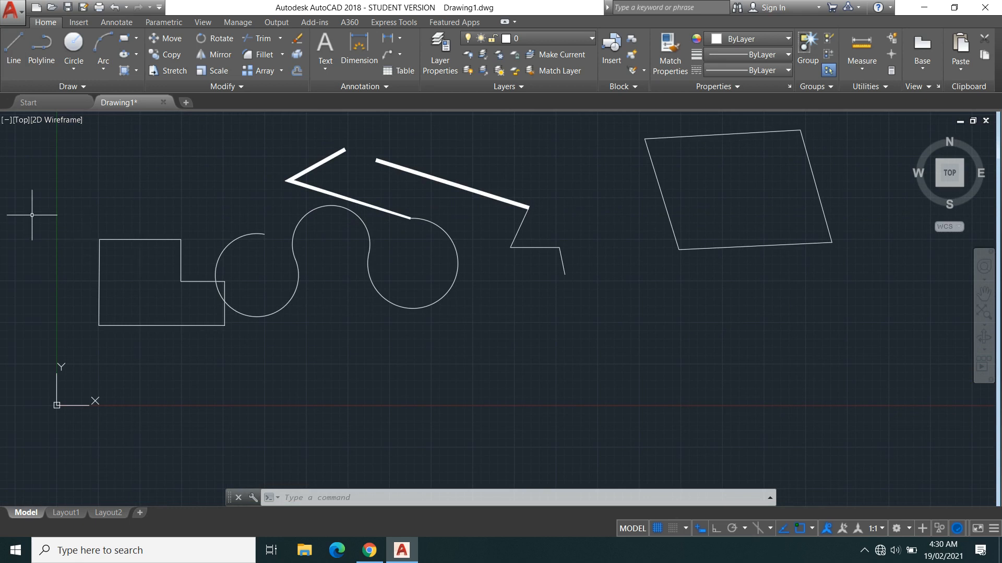
pyautogui.moveTo(239, 313); pyautogui.dragTo(303, 302, button='middle')
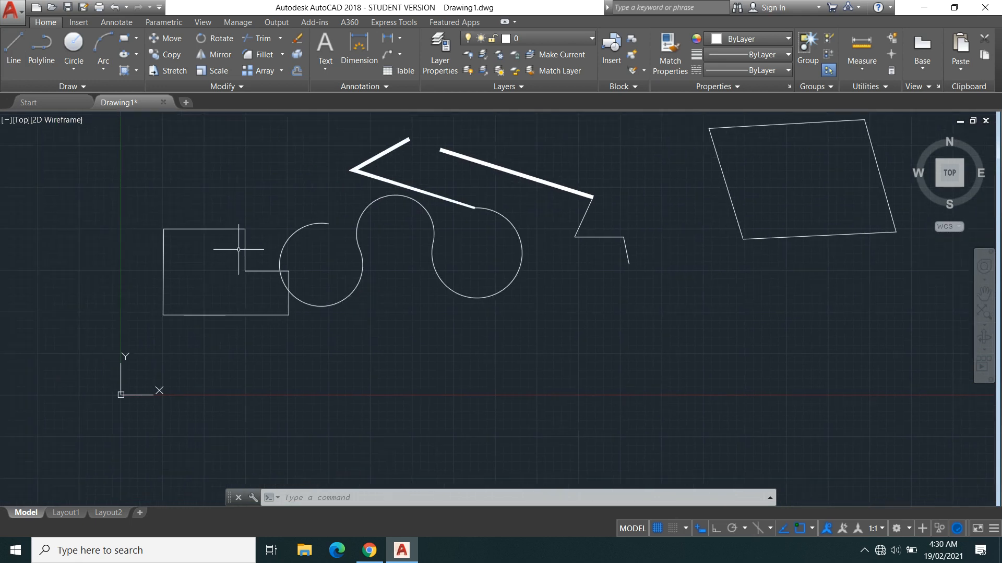
pyautogui.click(146, 208)
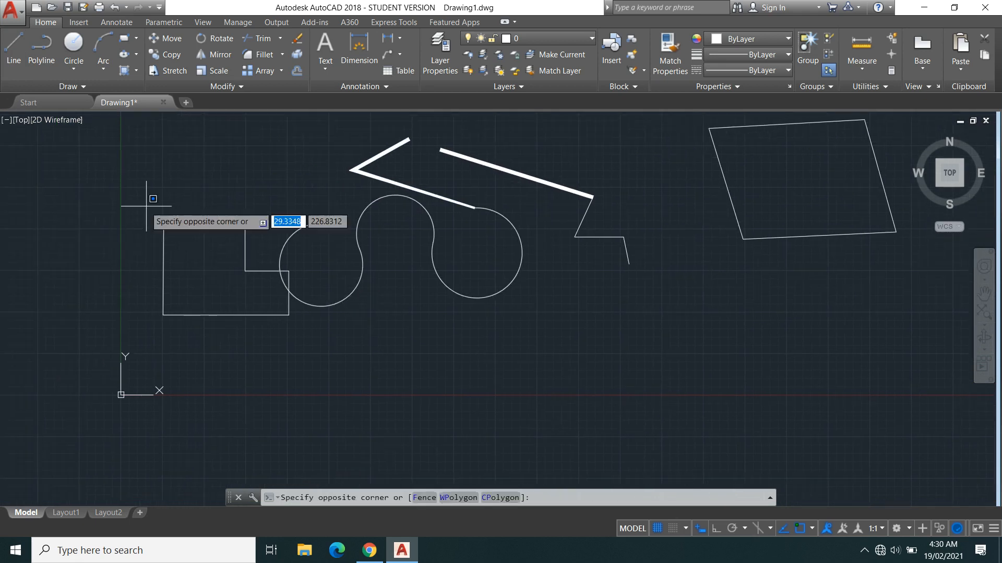
pyautogui.click(313, 357)
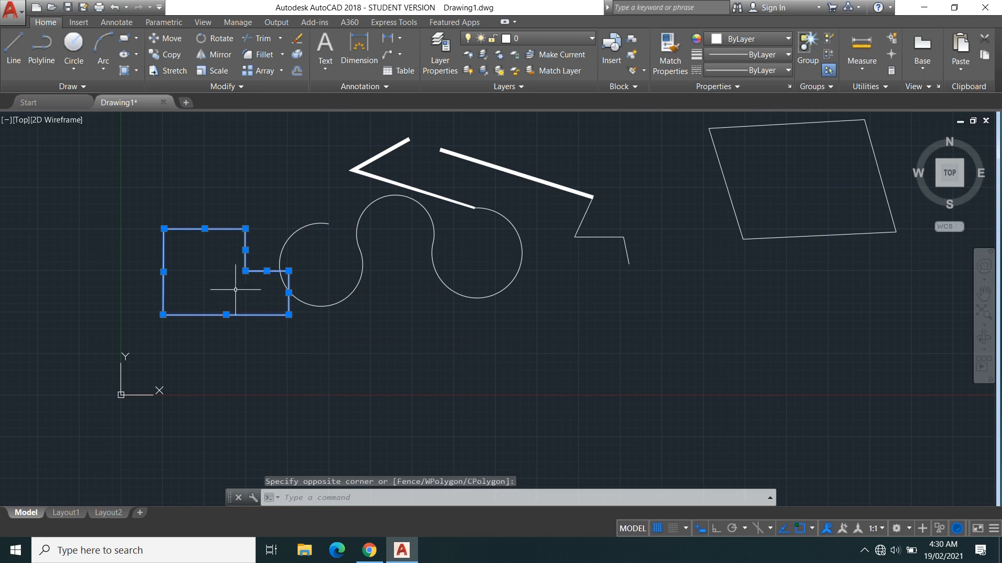
pyautogui.press('Escape')
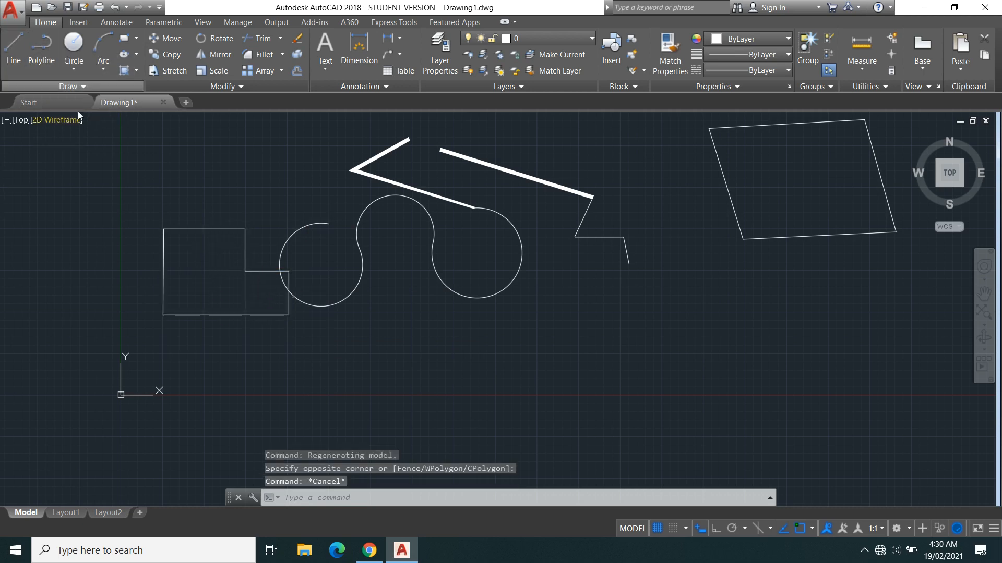
# Draw a closed L-shaped outline as a single polyline in the empty area below the curved polyline, ending at its start point
pyautogui.click(46, 52)
pyautogui.moveTo(217, 347)
pyautogui.mouseDown(button='middle')
pyautogui.moveTo(199, 380)
pyautogui.moveTo(277, 375)
pyautogui.moveTo(291, 344)
pyautogui.mouseUp(button='middle')
pyautogui.moveTo(438, 332); pyautogui.dragTo(380, 344, button='middle')
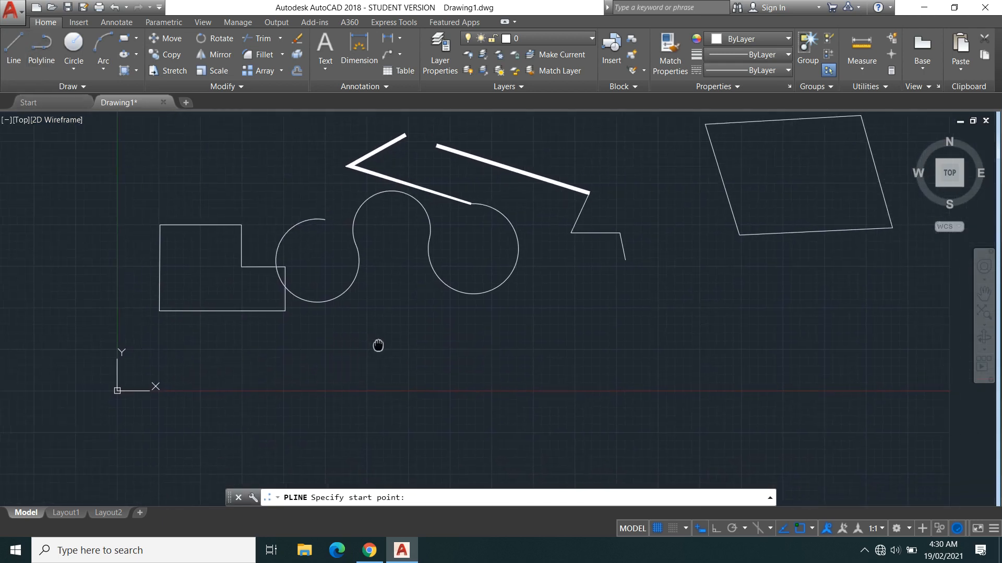
pyautogui.click(413, 329)
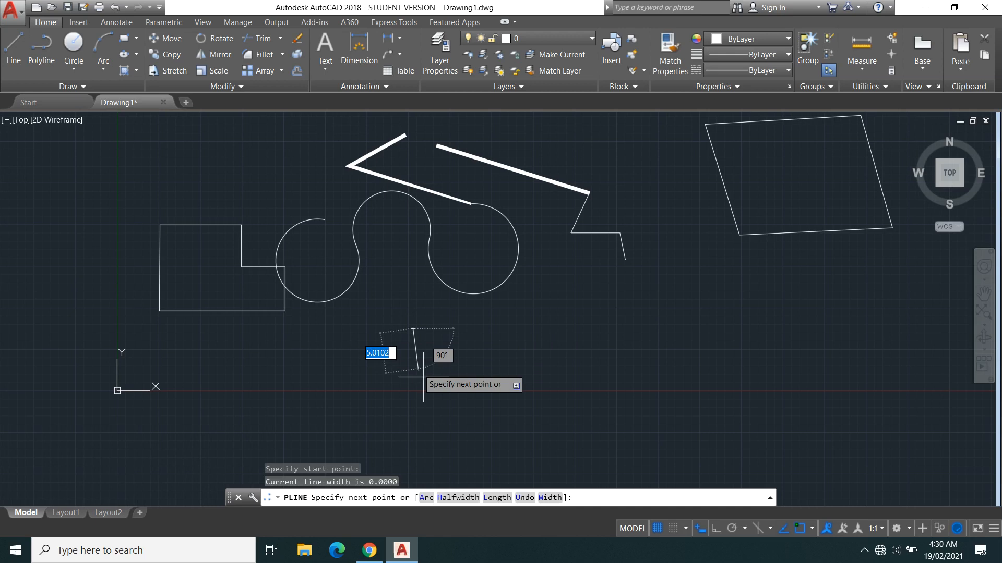
pyautogui.click(412, 420)
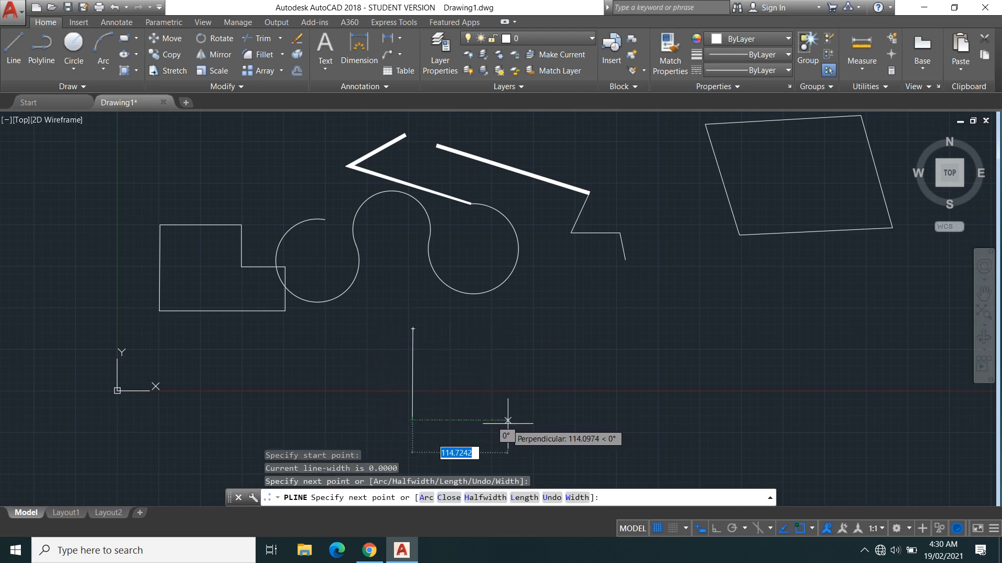
pyautogui.click(591, 420)
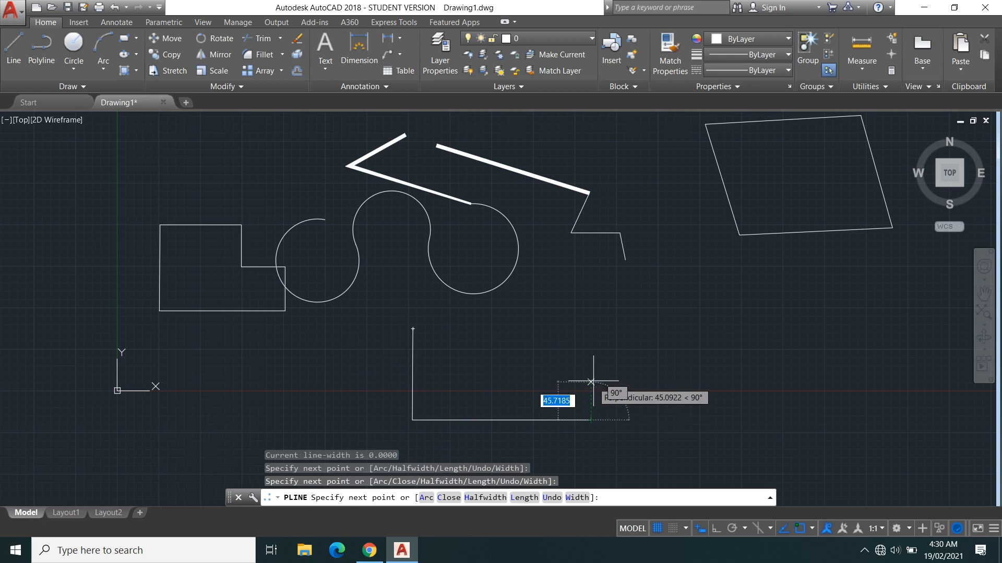
pyautogui.click(591, 379)
pyautogui.click(505, 379)
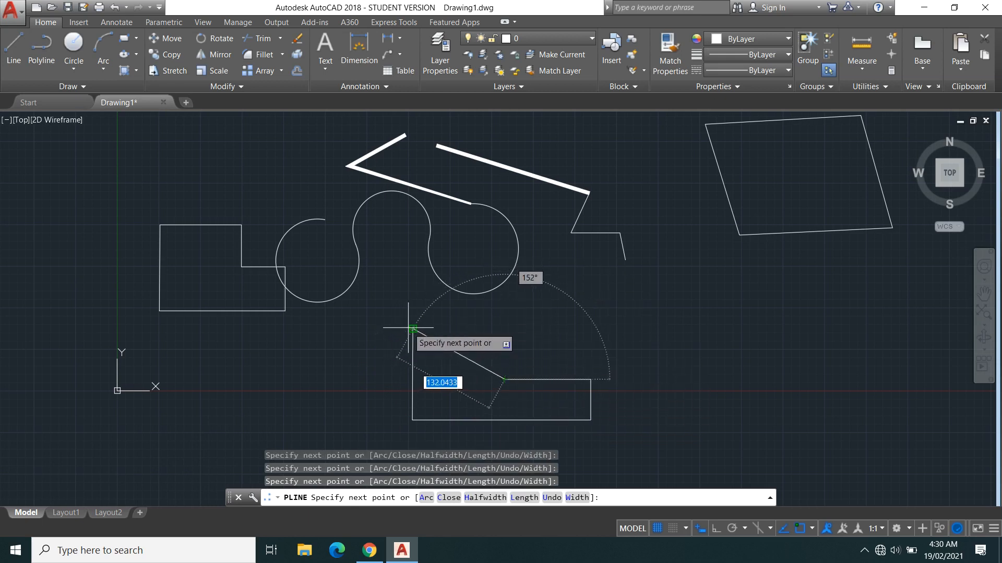
pyautogui.click(505, 329)
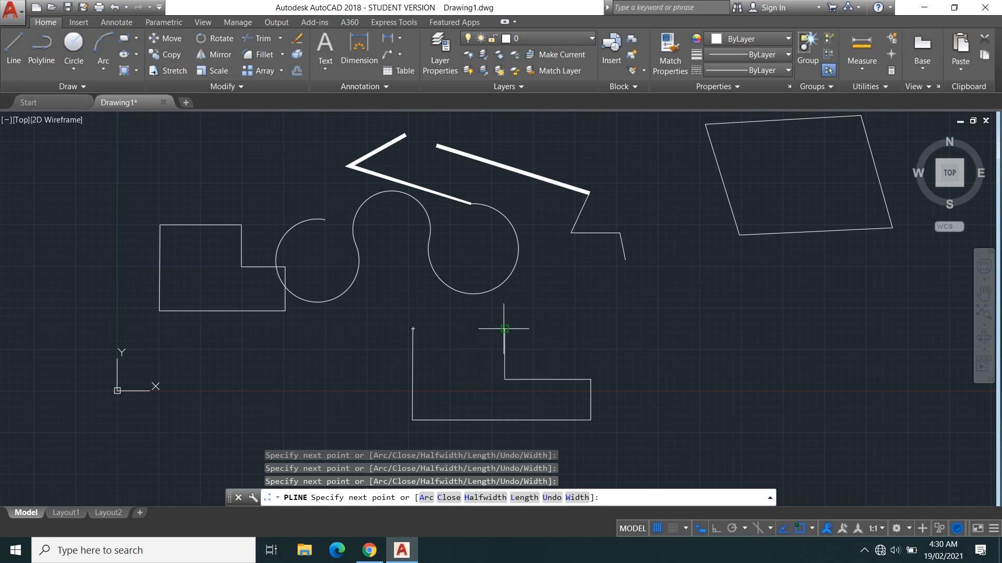
pyautogui.rightClick(397, 286)
pyautogui.click(442, 291)
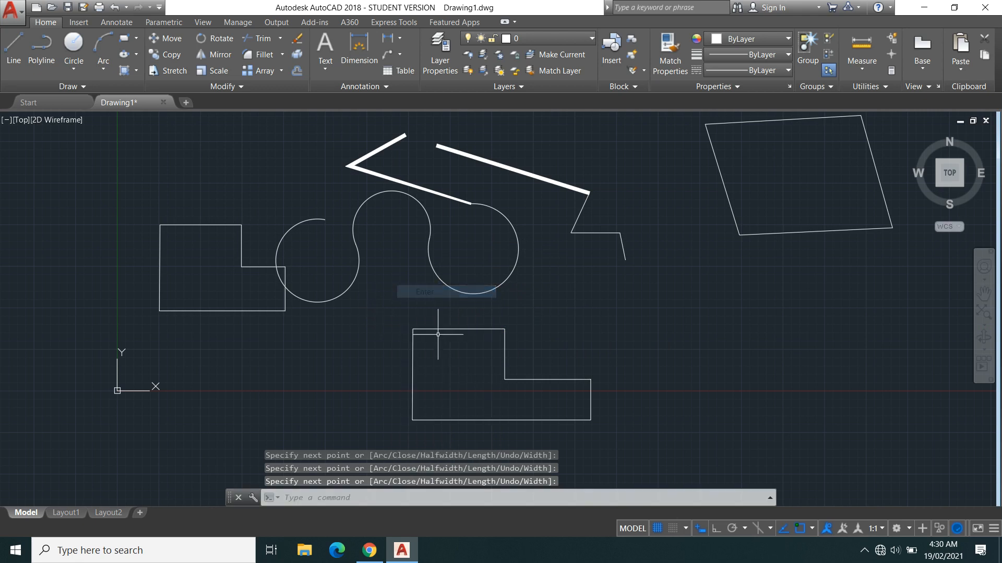
# Select the L-shaped polyline as one object and the segments of the Line-drawn L outline one by one to compare them
pyautogui.moveTo(479, 389); pyautogui.dragTo(452, 376, button='middle')
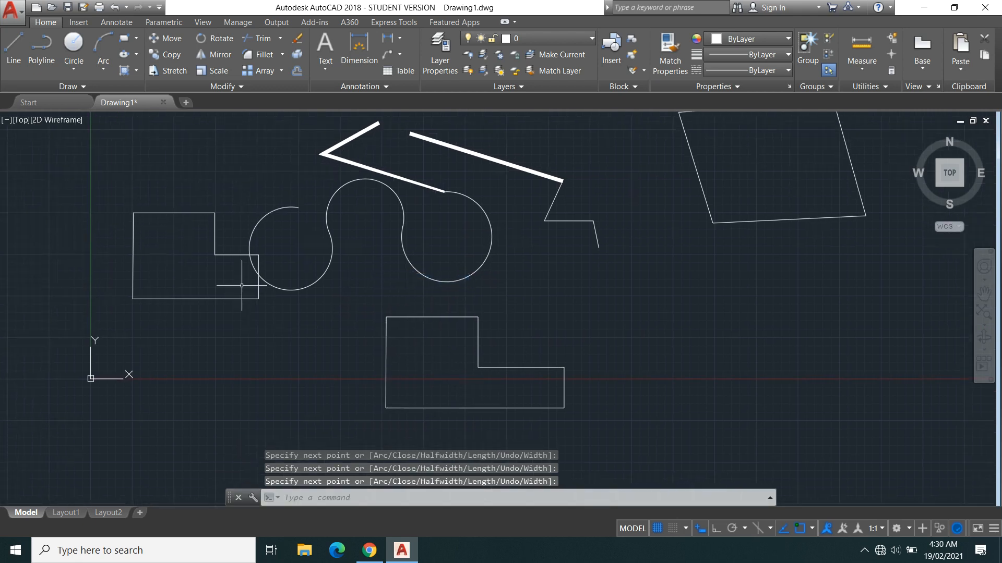
pyautogui.click(543, 367)
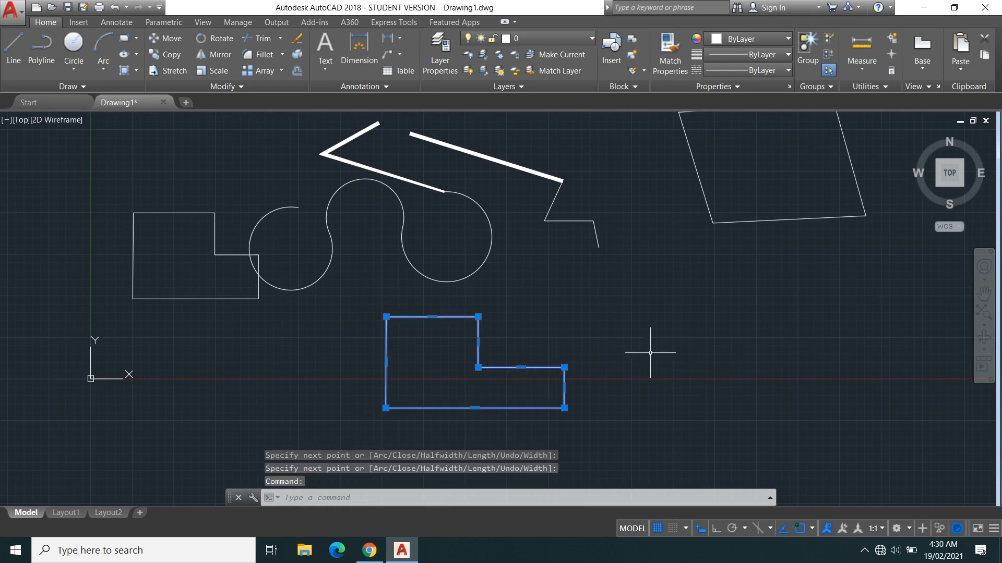
pyautogui.click(207, 298)
pyautogui.moveTo(311, 316); pyautogui.dragTo(356, 322, button='middle')
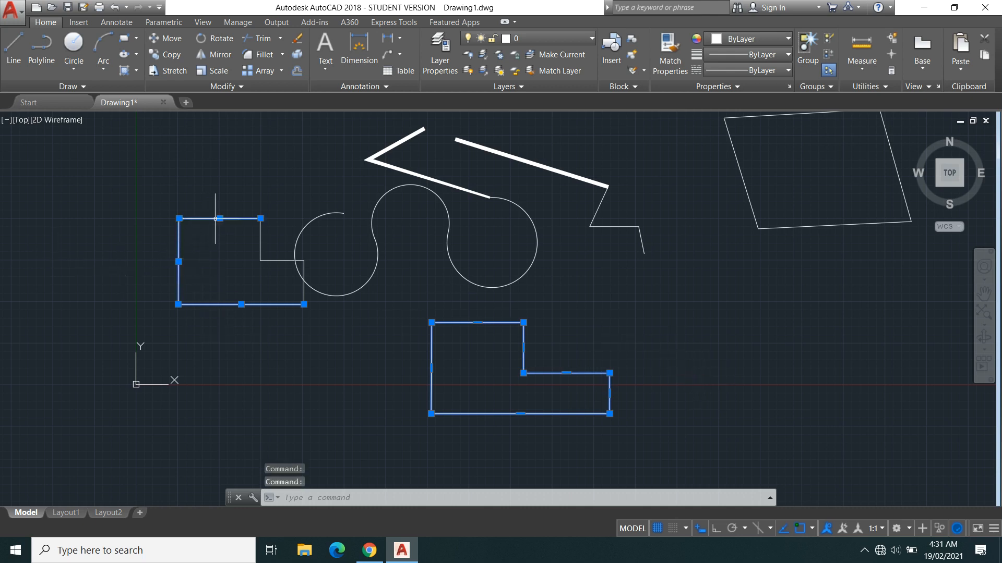
pyautogui.click(260, 249)
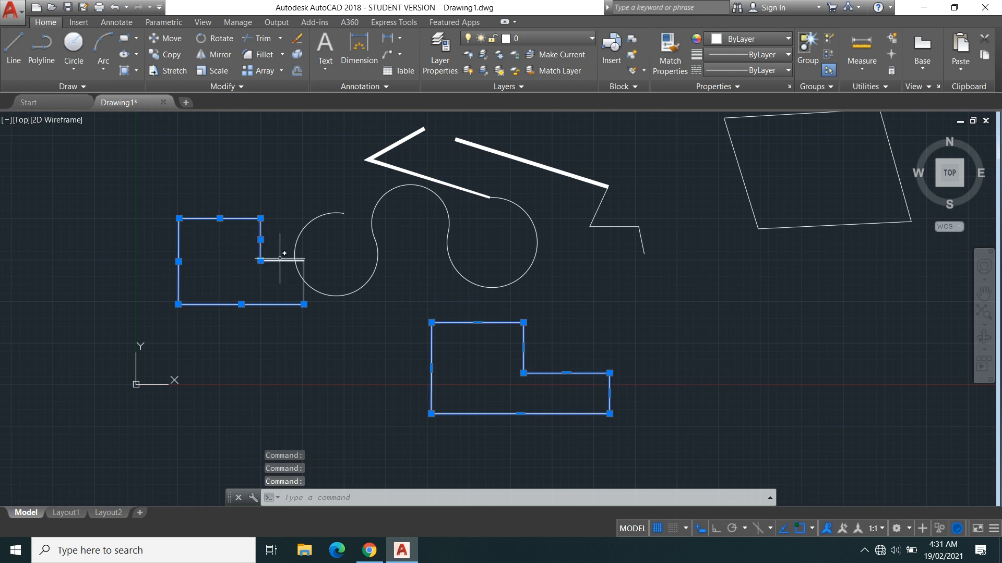
pyautogui.click(282, 262)
pyautogui.click(280, 259)
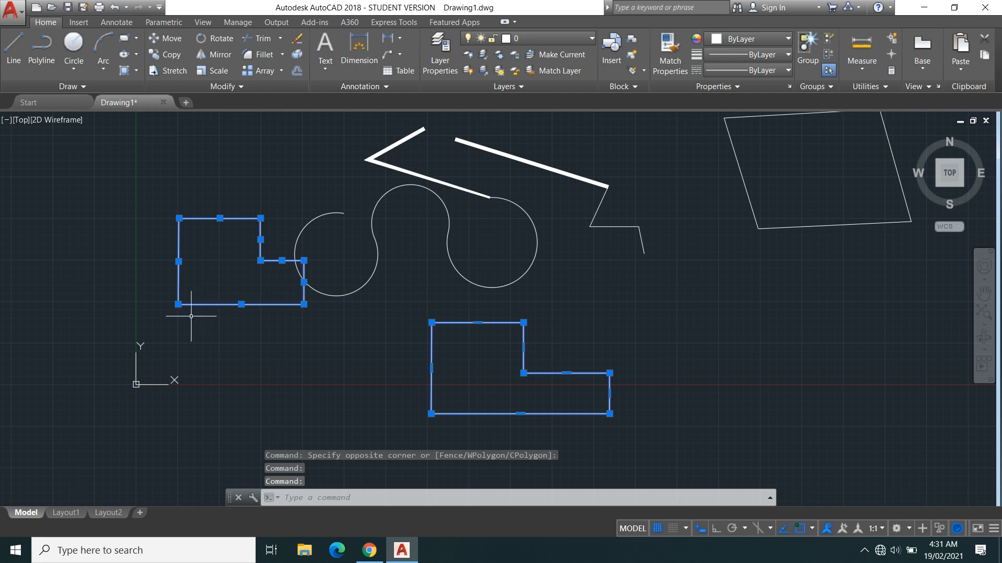
# Move the left vertical line of the Line-drawn L outline away by its midpoint grip and return it to its original place
pyautogui.moveTo(213, 280); pyautogui.dragTo(179, 335, button='middle')
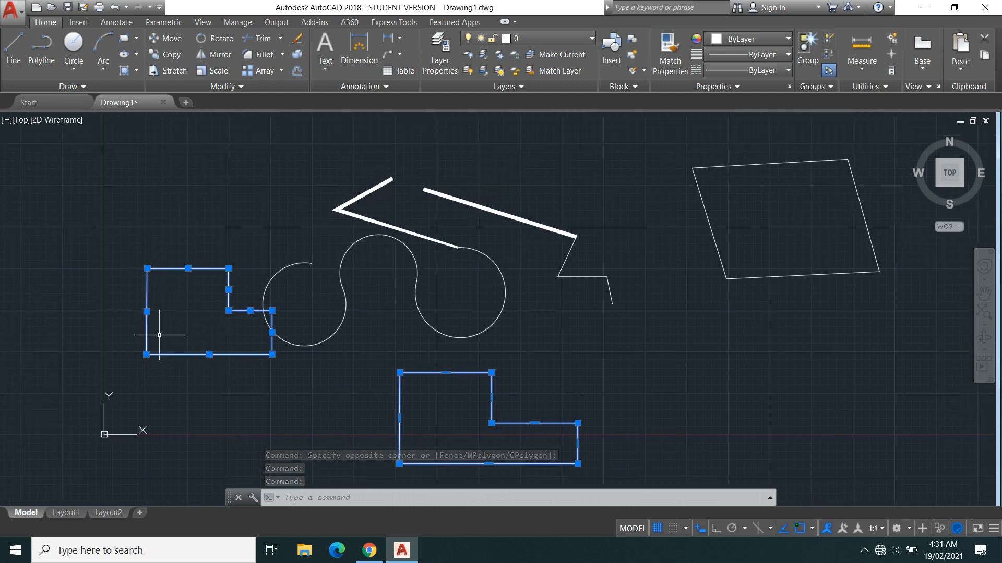
pyautogui.scroll(4, 149, 298)
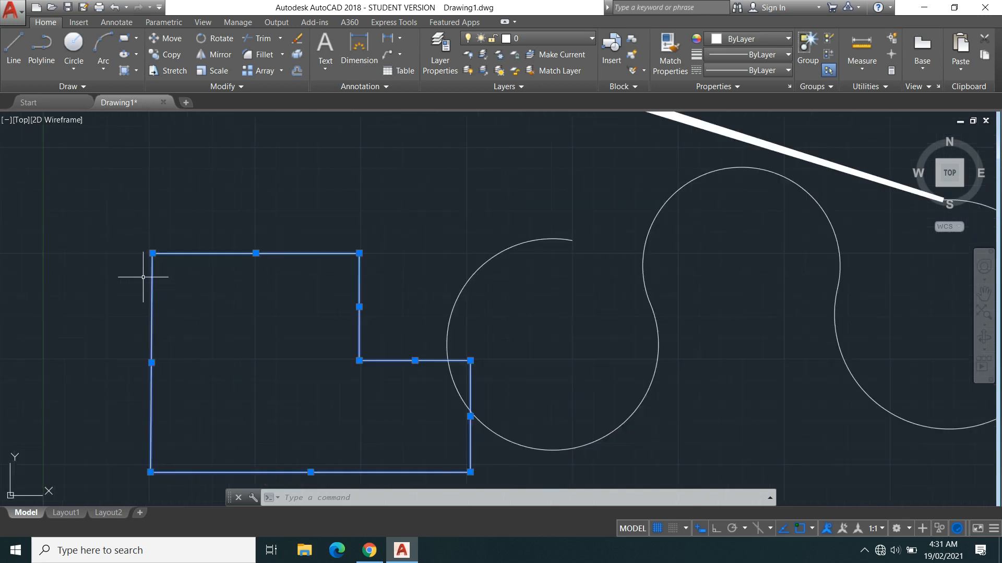
pyautogui.moveTo(228, 315); pyautogui.dragTo(275, 270, button='middle')
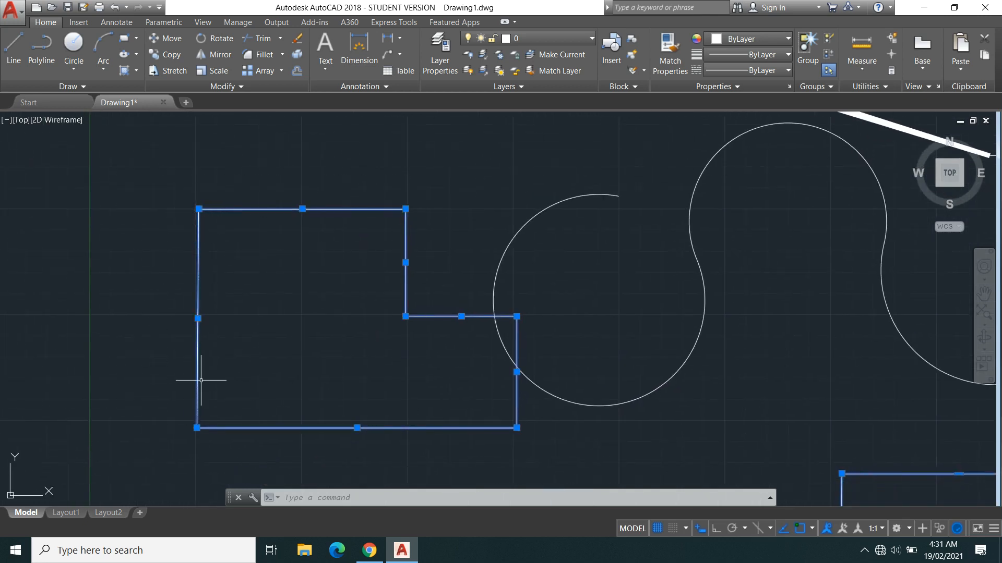
pyautogui.click(198, 319)
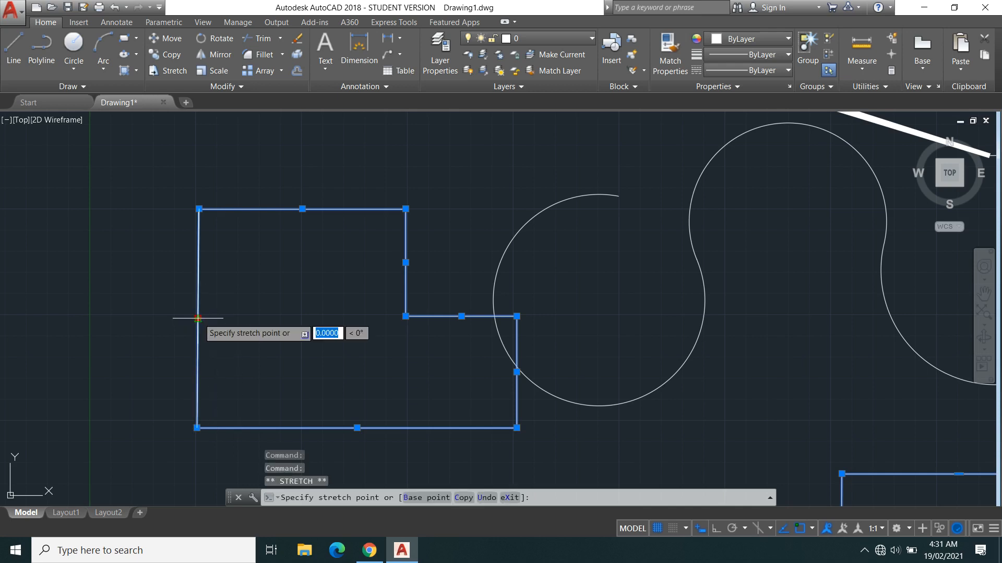
pyautogui.click(77, 317)
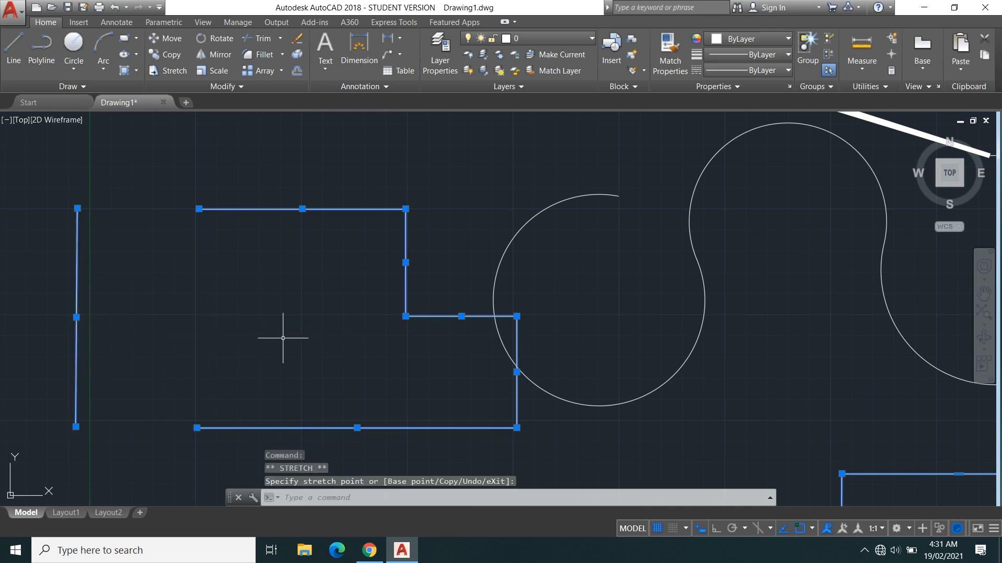
pyautogui.click(76, 317)
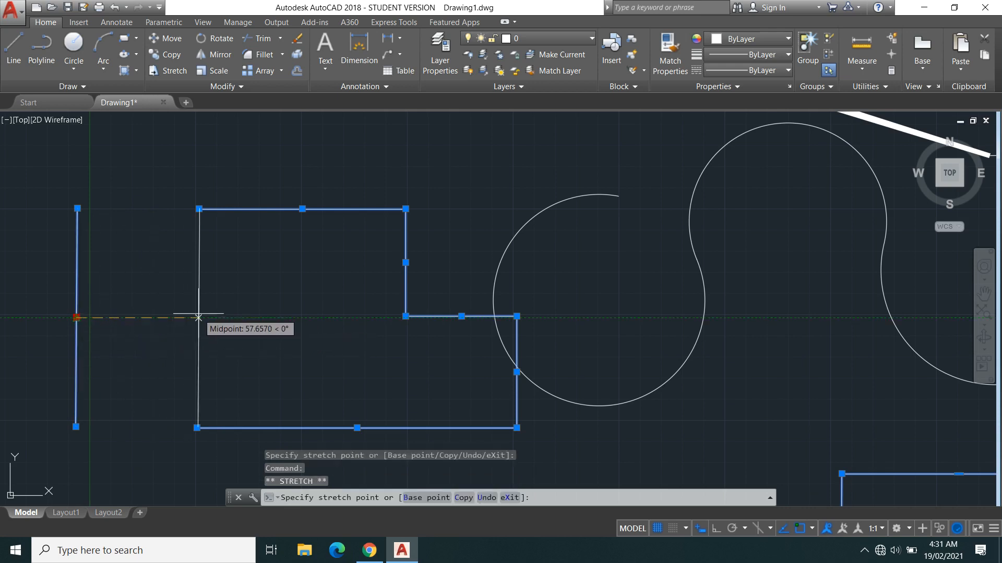
pyautogui.click(198, 317)
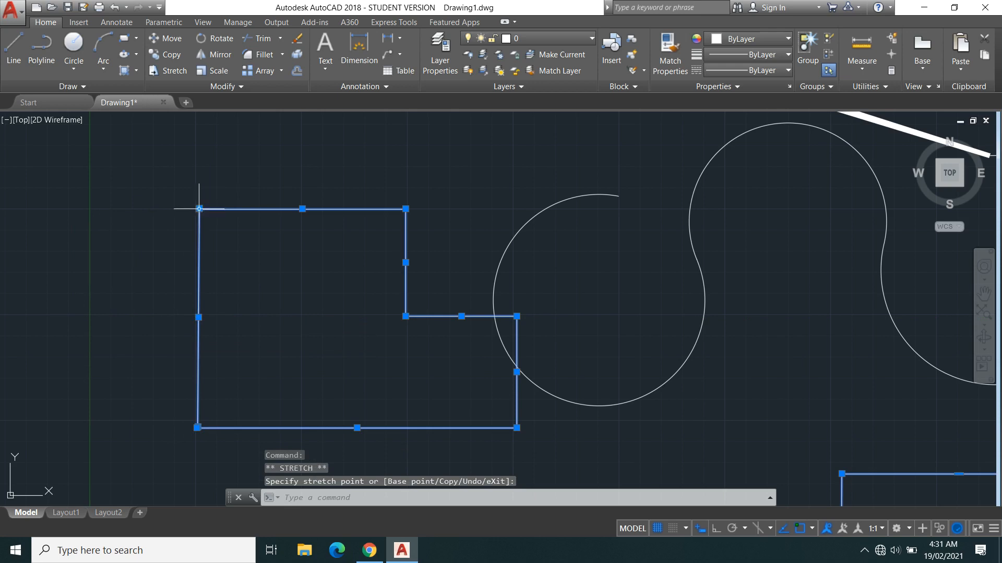
# Stretch the left end of the Line-drawn outline's top line up and outward, and shorten that line with Lengthen to end near the vertical line
pyautogui.moveTo(198, 209)
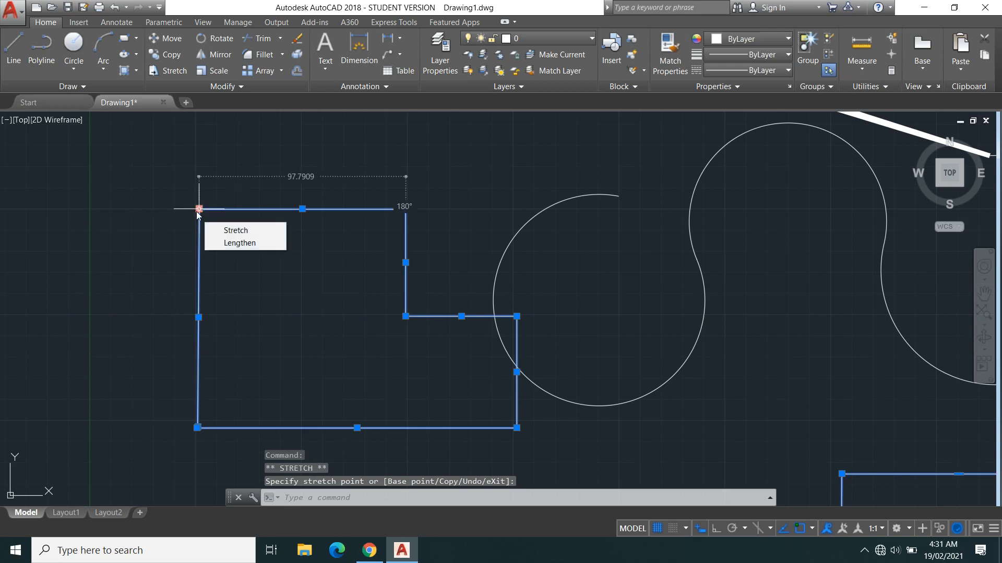
pyautogui.click(236, 230)
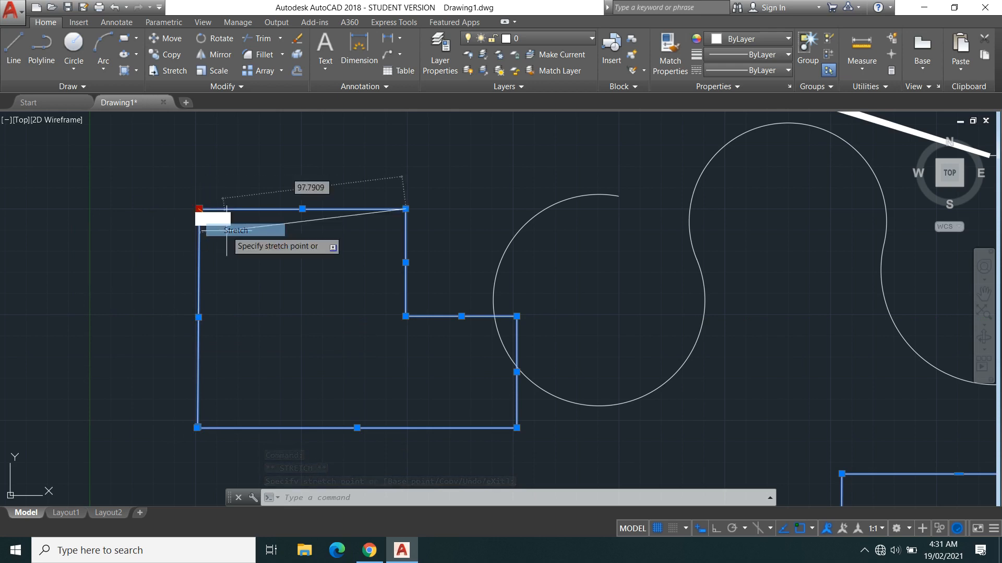
pyautogui.click(126, 168)
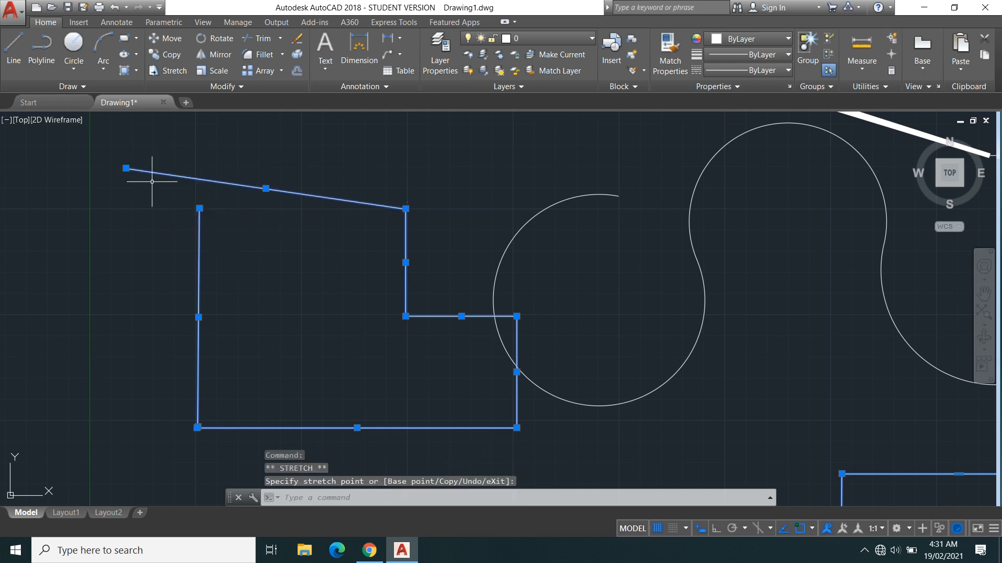
pyautogui.moveTo(126, 168)
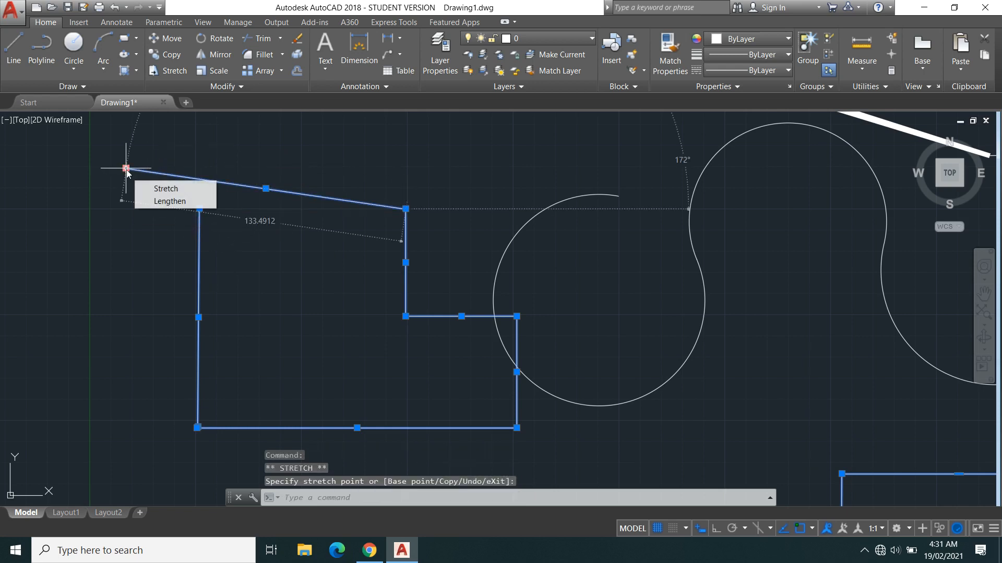
pyautogui.click(163, 202)
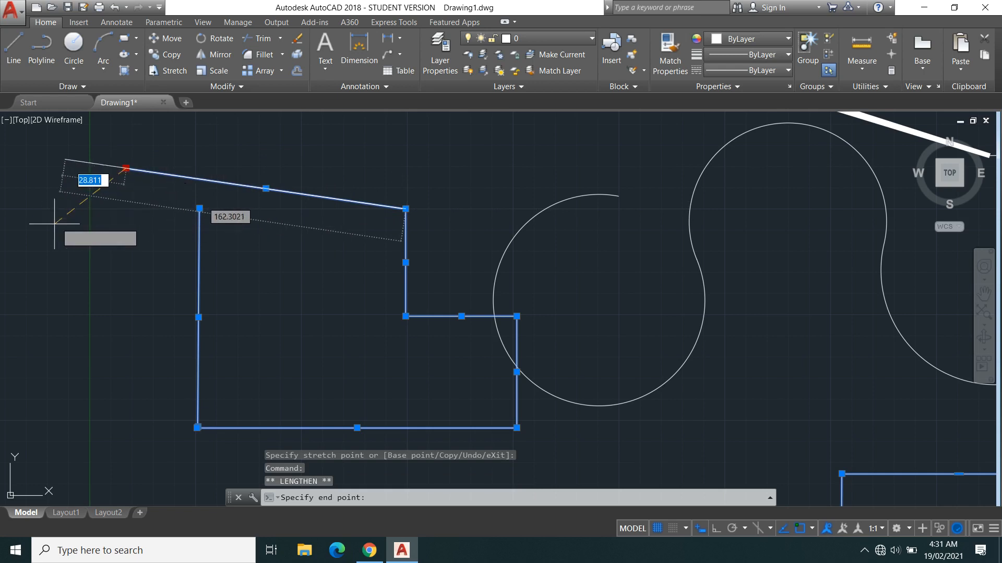
pyautogui.click(187, 198)
# Stretch the lower-right corner shared by two lines of the Line-drawn outline outward to the right, into a point
pyautogui.moveTo(401, 378); pyautogui.dragTo(320, 327, button='middle')
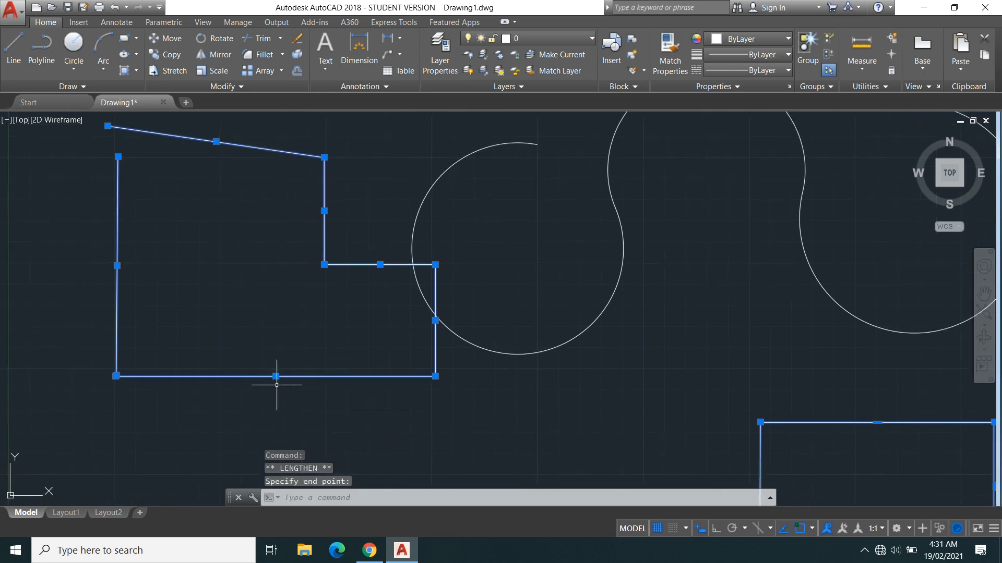
pyautogui.click(435, 375)
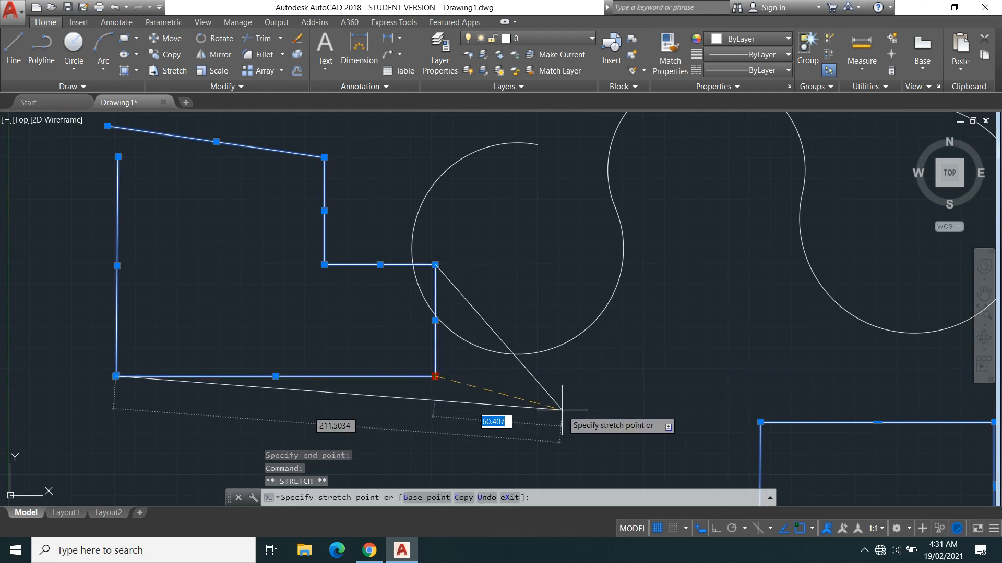
pyautogui.click(643, 345)
# Stretch the upper-left vertex of the L-shaped polyline outward, and bring it back slightly inside its original corner
pyautogui.moveTo(563, 383)
pyautogui.mouseDown(button='middle')
pyautogui.moveTo(425, 393)
pyautogui.moveTo(121, 354)
pyautogui.mouseUp(button='middle')
pyautogui.scroll(-2, 120, 354)
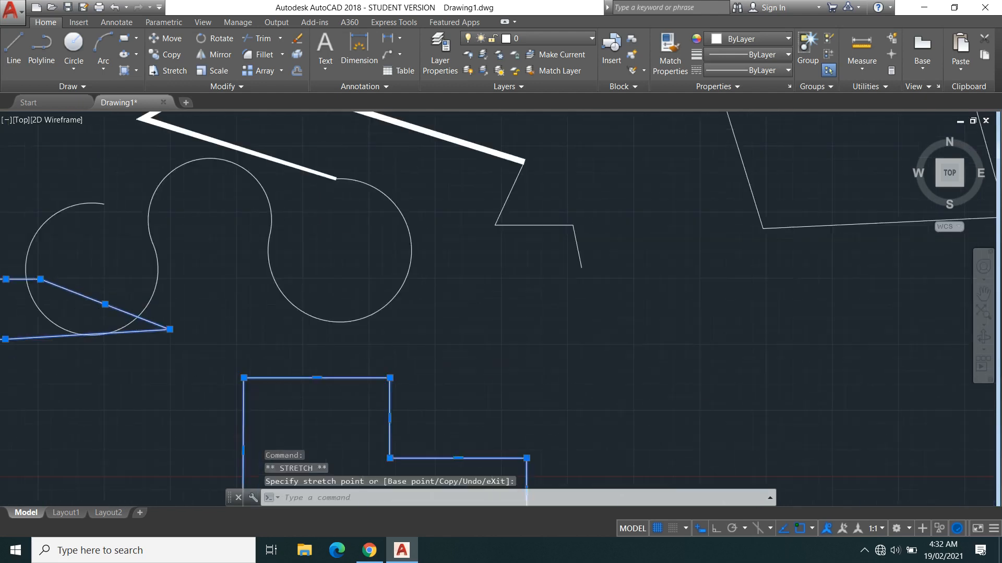
pyautogui.scroll(-4, 215, 347)
pyautogui.scroll(4, 284, 388)
pyautogui.moveTo(284, 388); pyautogui.dragTo(425, 331, button='middle')
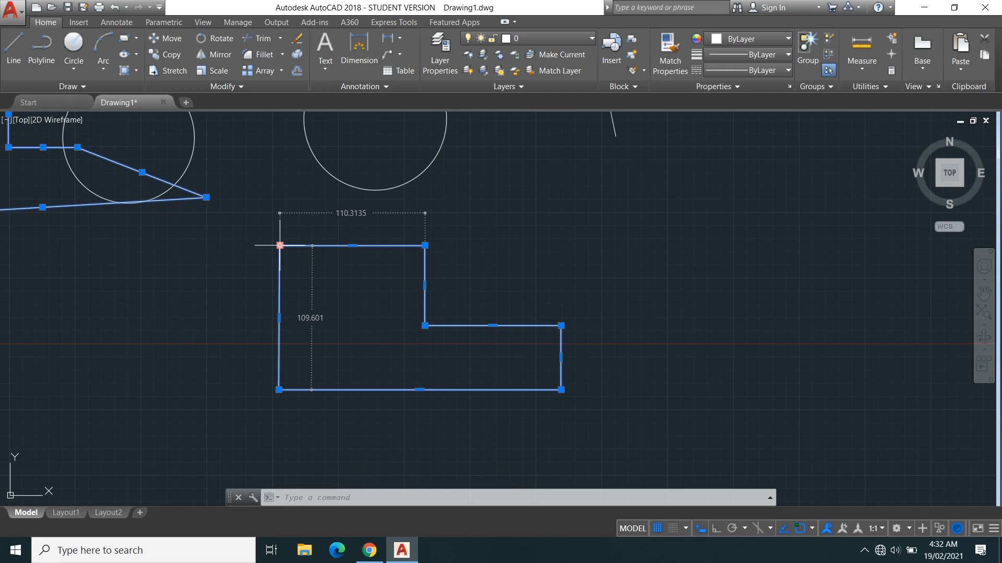
pyautogui.click(280, 245)
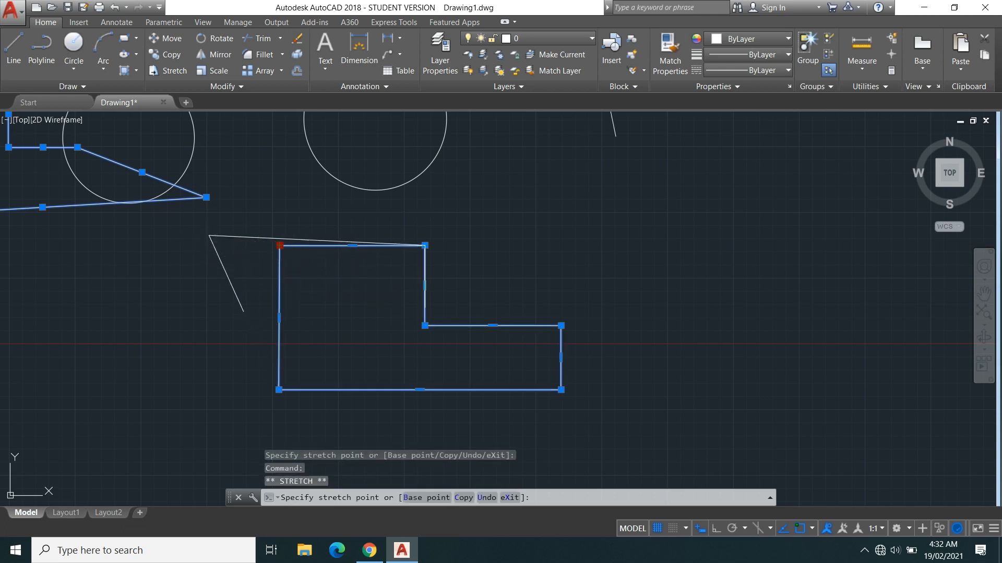
pyautogui.click(209, 236)
pyautogui.click(210, 236)
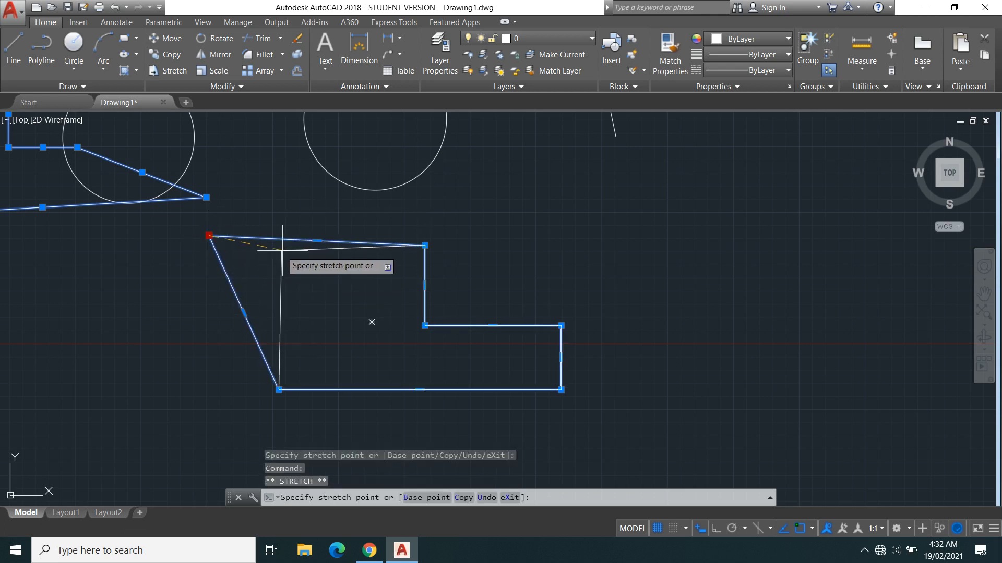
pyautogui.click(295, 250)
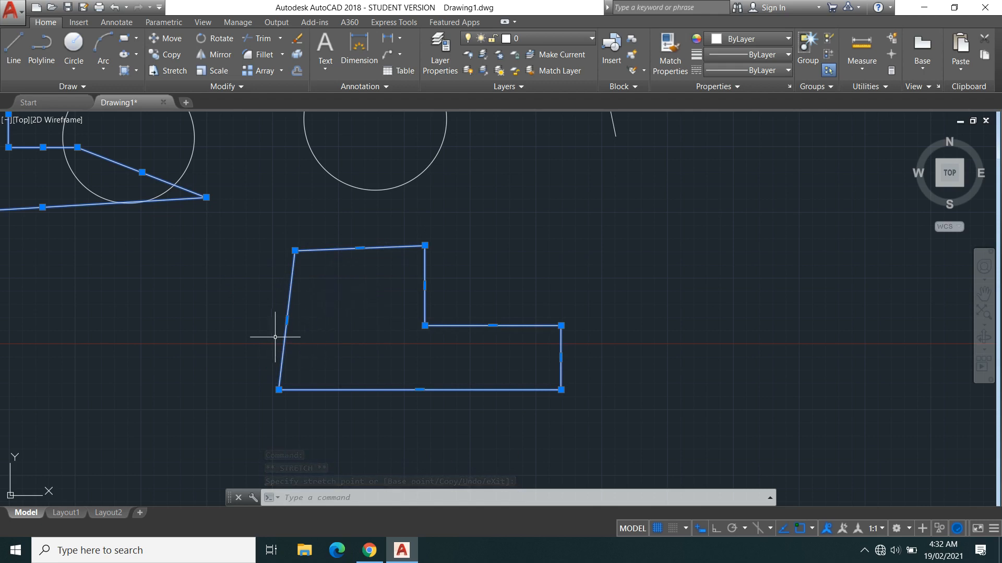
# Stretch the left segment of the L-shaped polyline outward to the left by its midpoint grip
pyautogui.scroll(2, 314, 326)
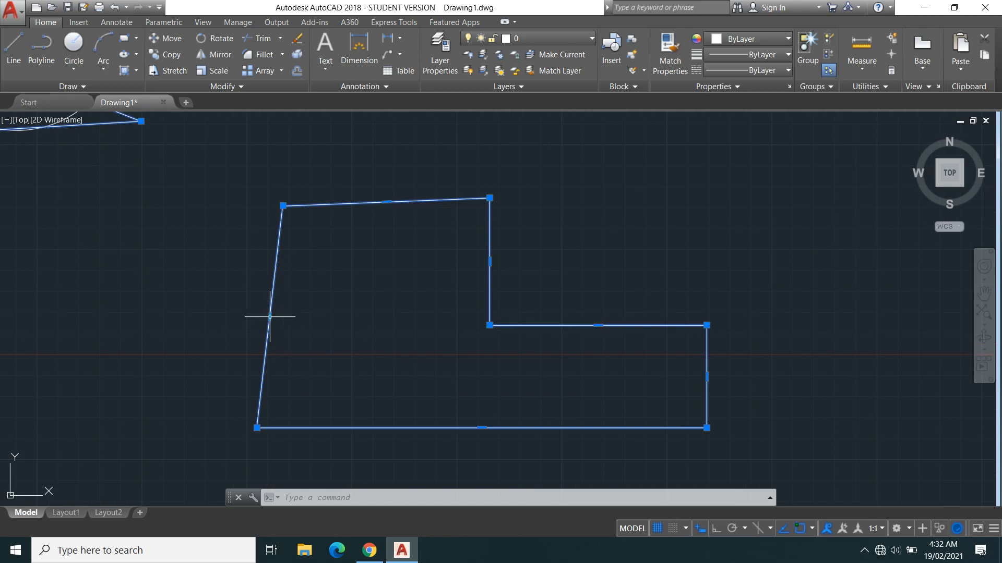
pyautogui.moveTo(270, 316)
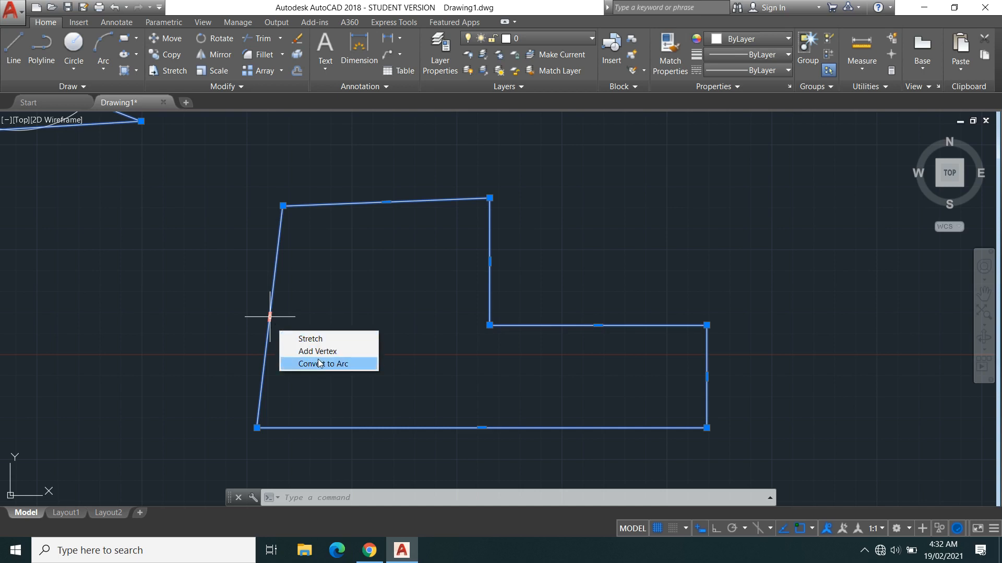
pyautogui.click(311, 339)
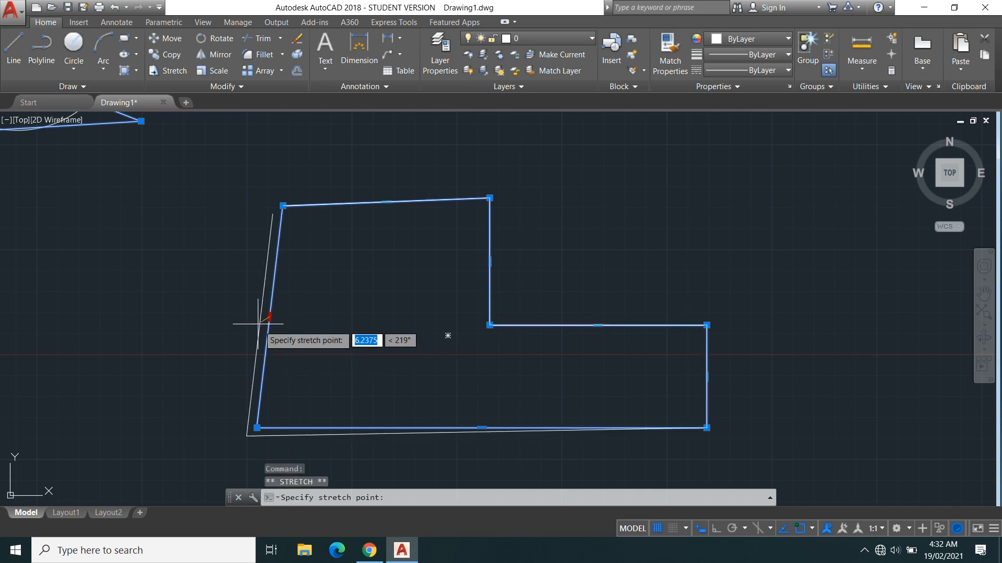
pyautogui.click(203, 313)
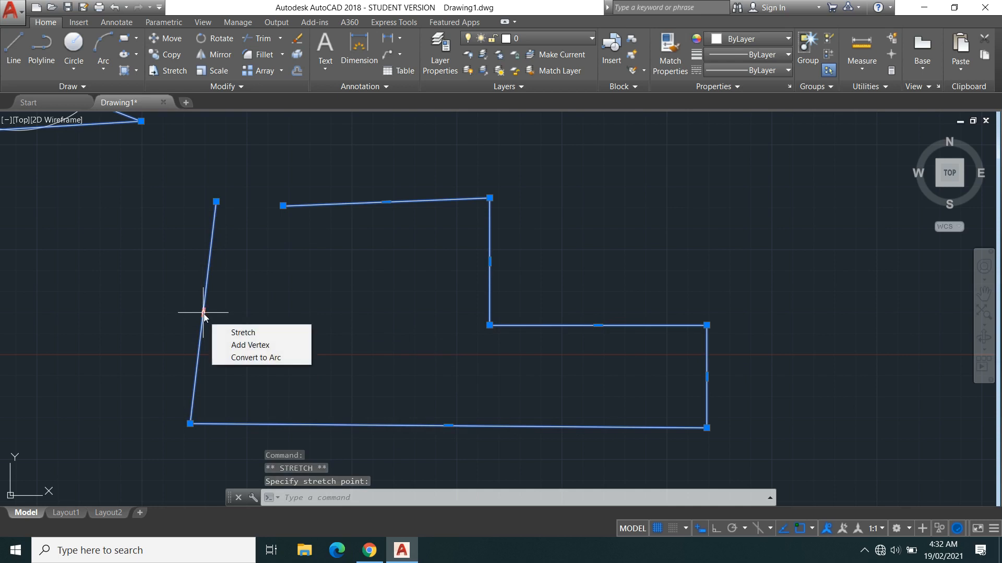
# Convert the left straight segment of the L-shaped polyline to an arc bulging inward
pyautogui.moveTo(203, 313)
pyautogui.click(256, 357)
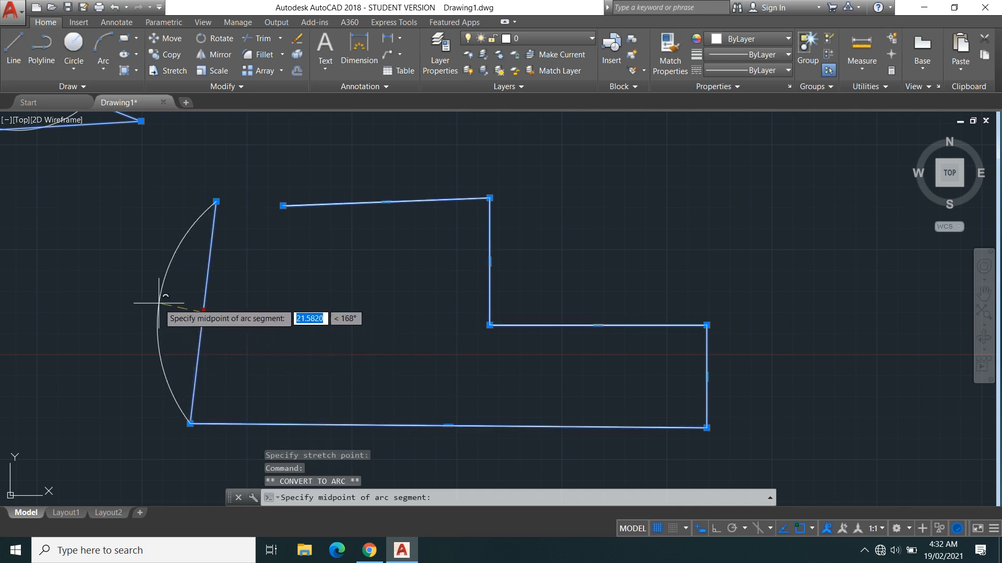
pyautogui.click(261, 318)
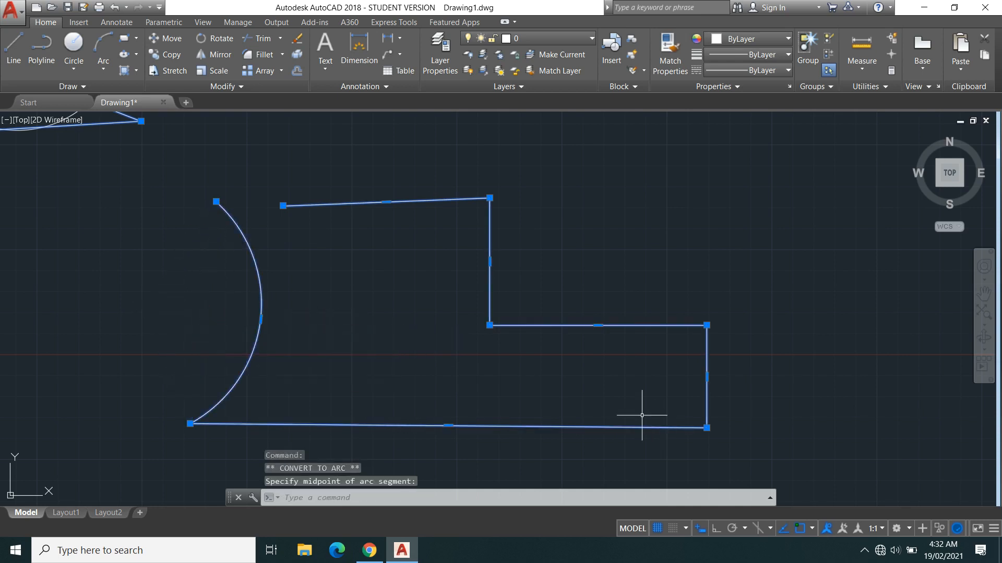
# Add two vertices along the left arc of the L-shaped polyline, one pulled inward near mid-height and one below it
pyautogui.moveTo(261, 318)
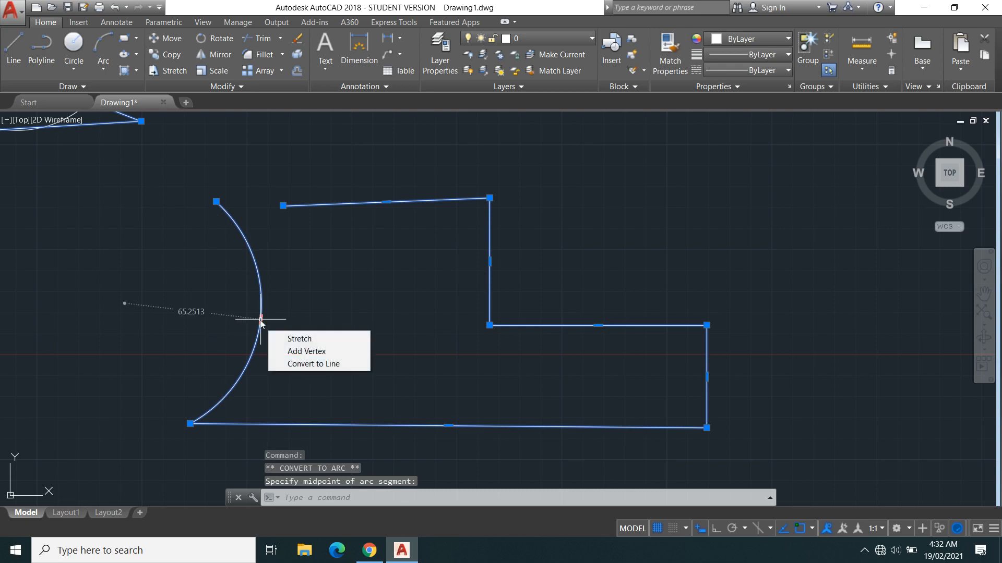
pyautogui.click(296, 354)
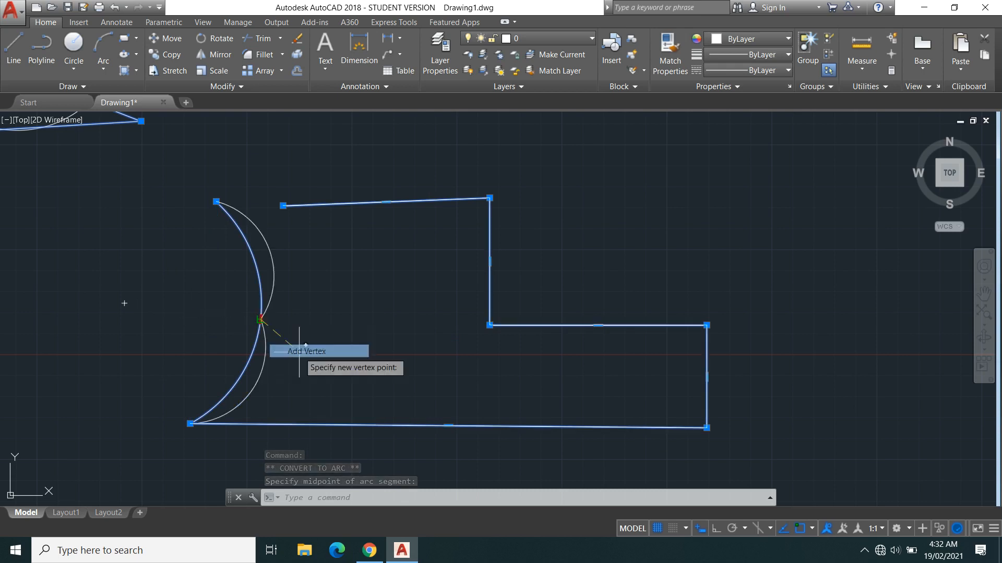
pyautogui.click(306, 280)
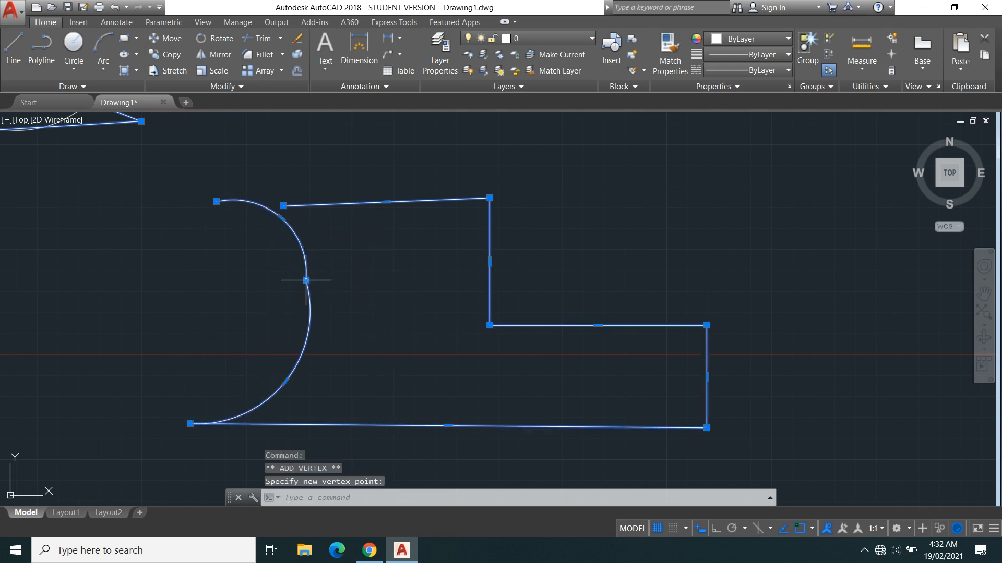
pyautogui.moveTo(306, 281)
pyautogui.click(334, 314)
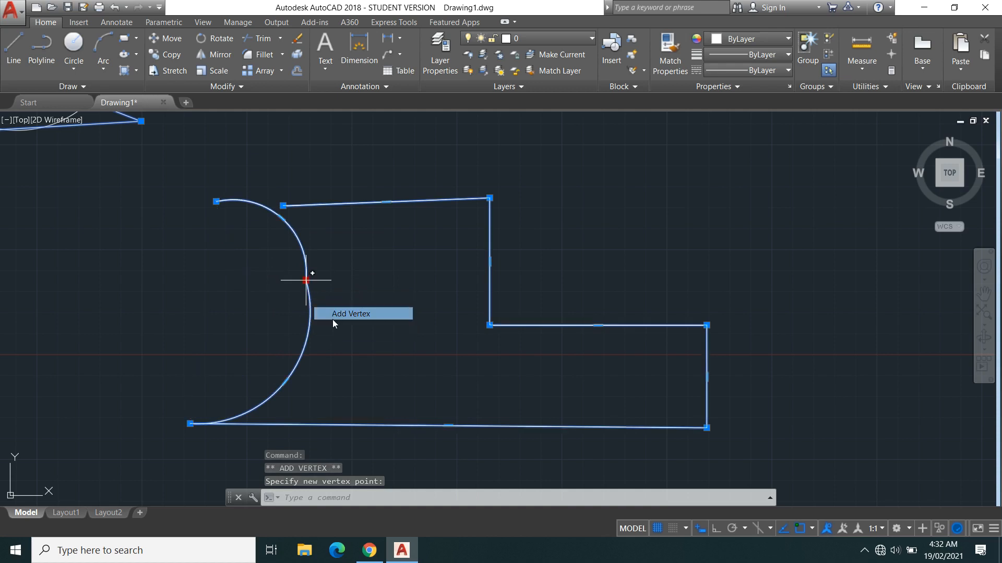
pyautogui.click(296, 364)
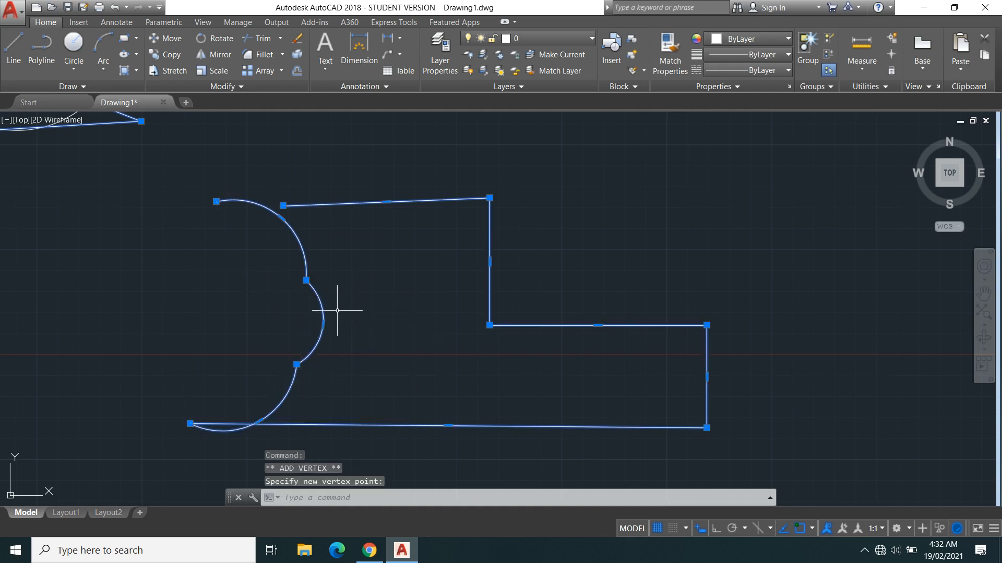
# Remove the two added vertices from the left side of the L-shaped polyline, upper one first
pyautogui.moveTo(322, 326)
pyautogui.moveTo(307, 280)
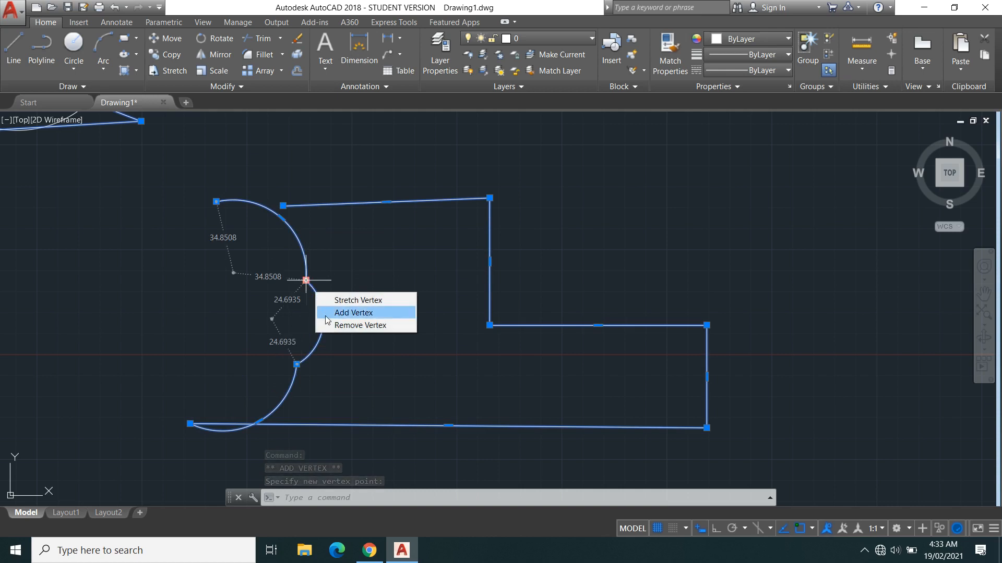
pyautogui.click(333, 327)
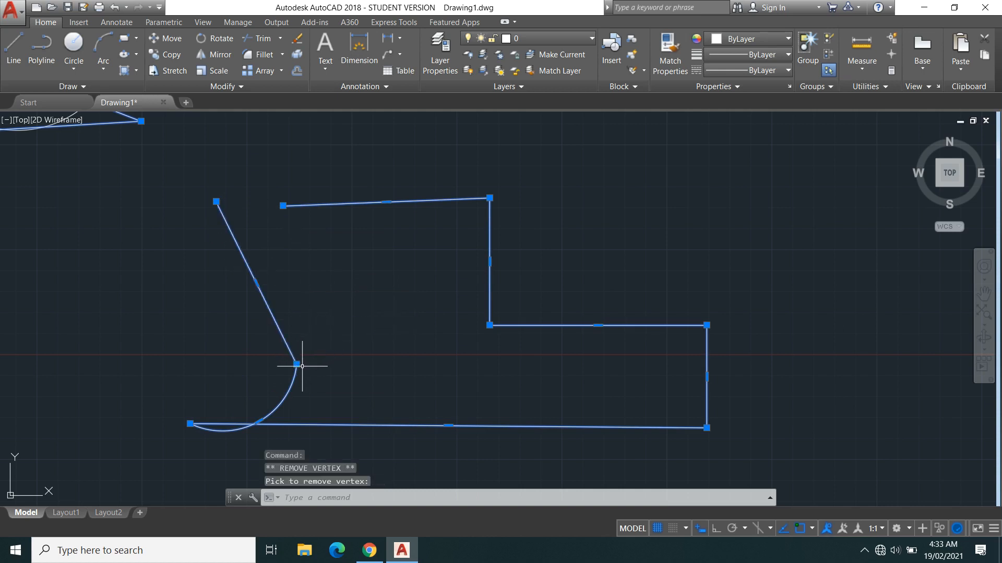
pyautogui.moveTo(296, 365)
pyautogui.click(322, 407)
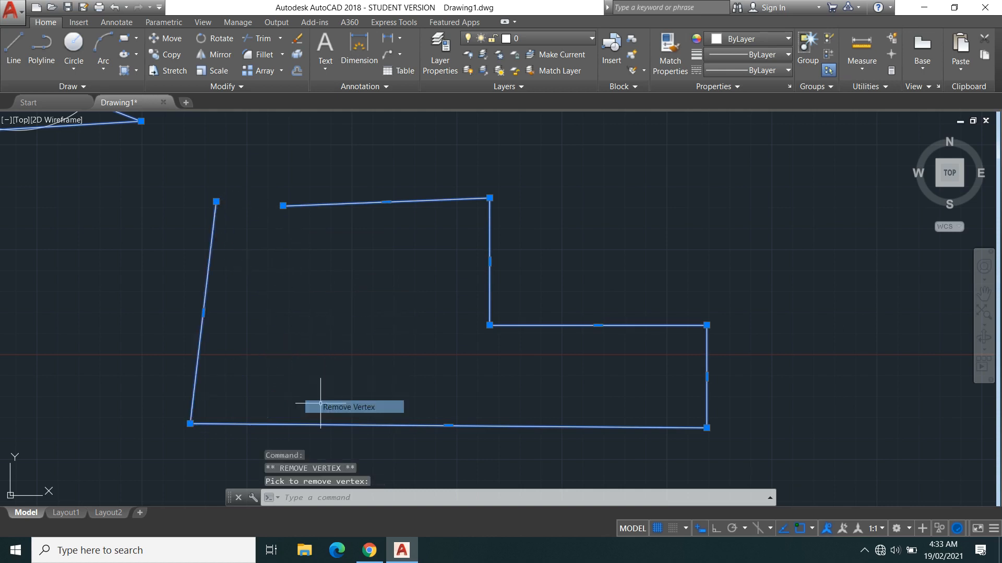
# Stretch the polyline's upper-left end onto the open end of the top edge, and its lower-left corner inward to roughly below that point
pyautogui.click(216, 201)
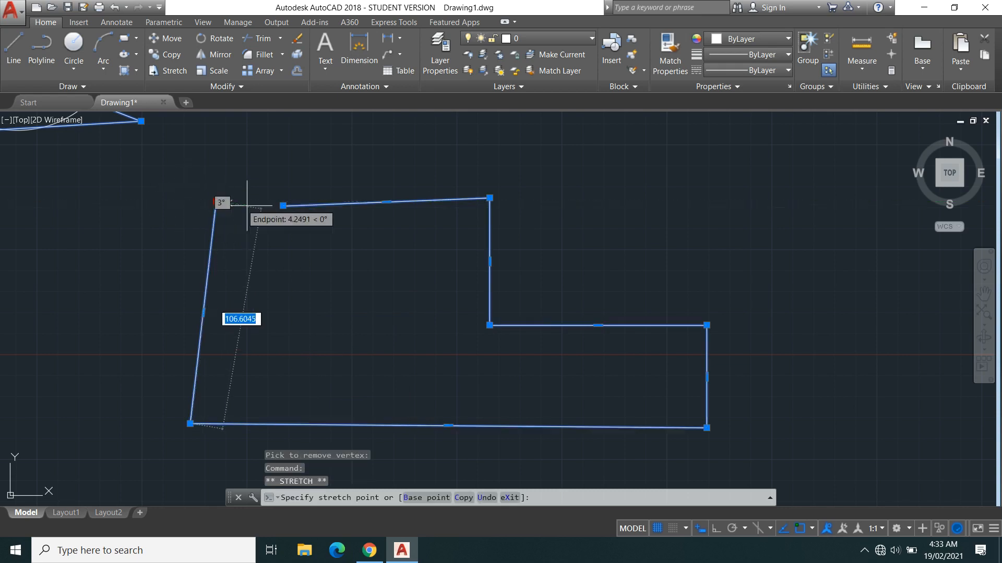
pyautogui.click(281, 203)
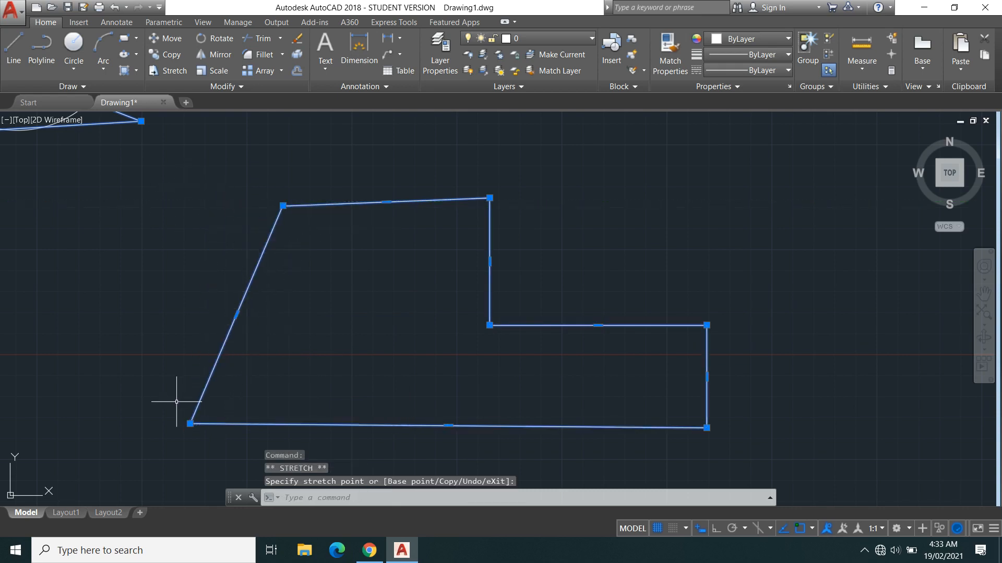
pyautogui.click(189, 423)
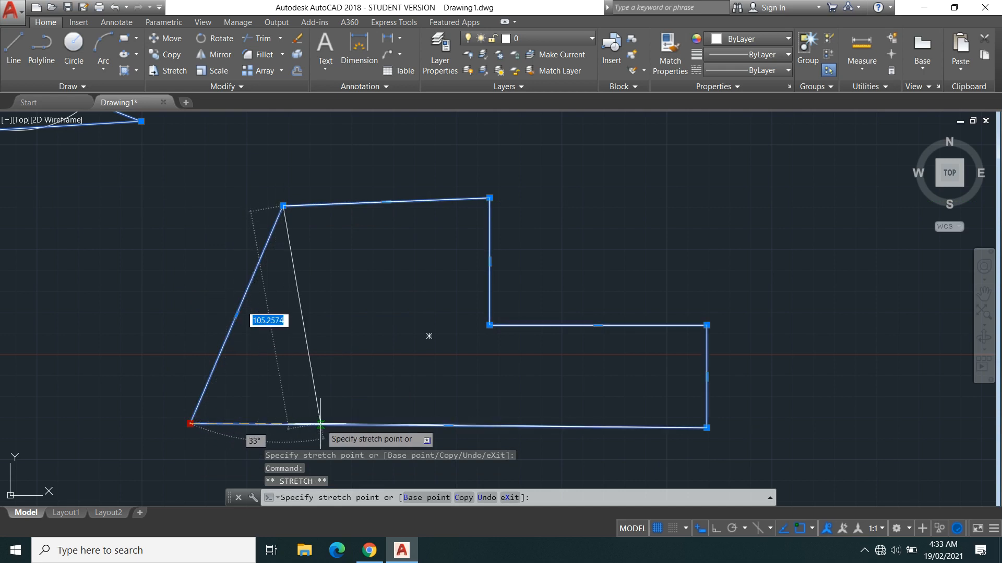
pyautogui.click(279, 424)
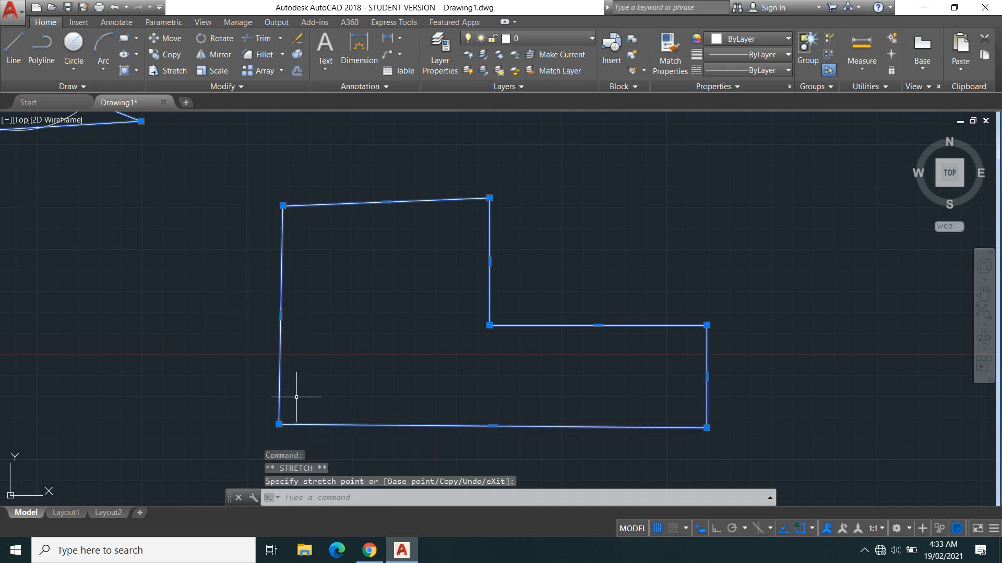
# Draw a Center, Radius circle with a radius of 5 in the empty area beyond the parallelogram
pyautogui.scroll(-2, 328, 336)
pyautogui.scroll(-2, 327, 336)
pyautogui.scroll(2, 357, 322)
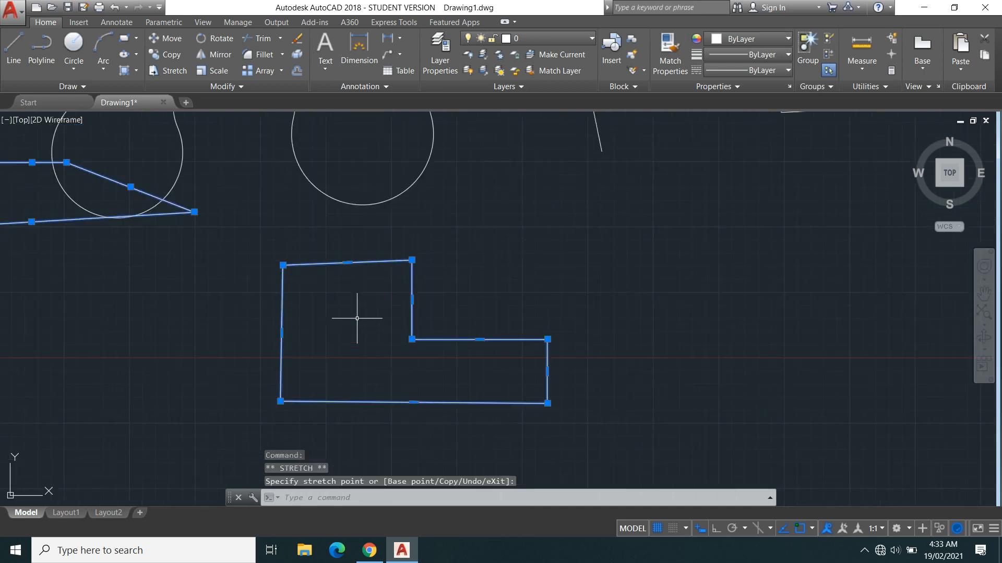
pyautogui.scroll(-3, 425, 290)
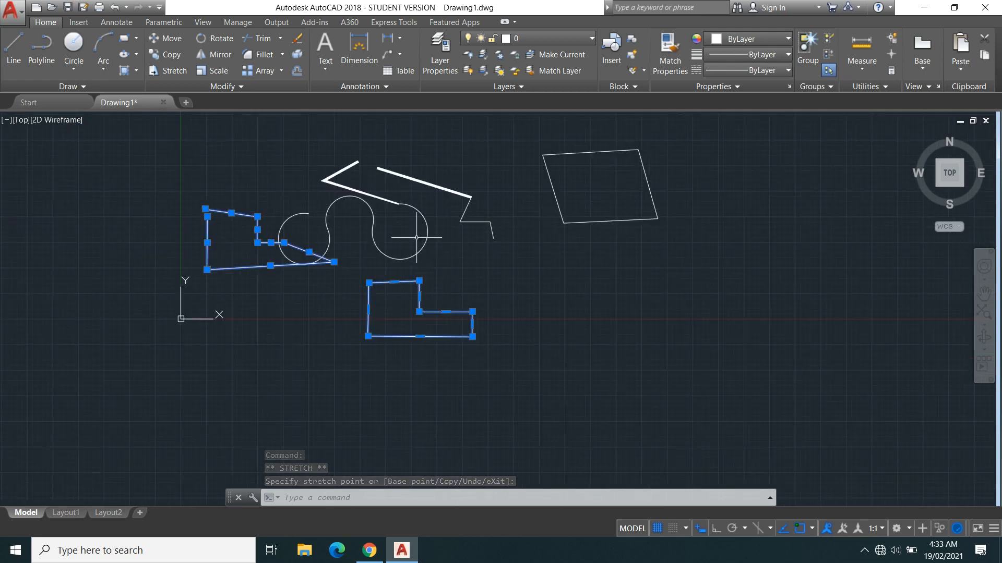
pyautogui.scroll(3, 418, 229)
pyautogui.scroll(-4, 412, 232)
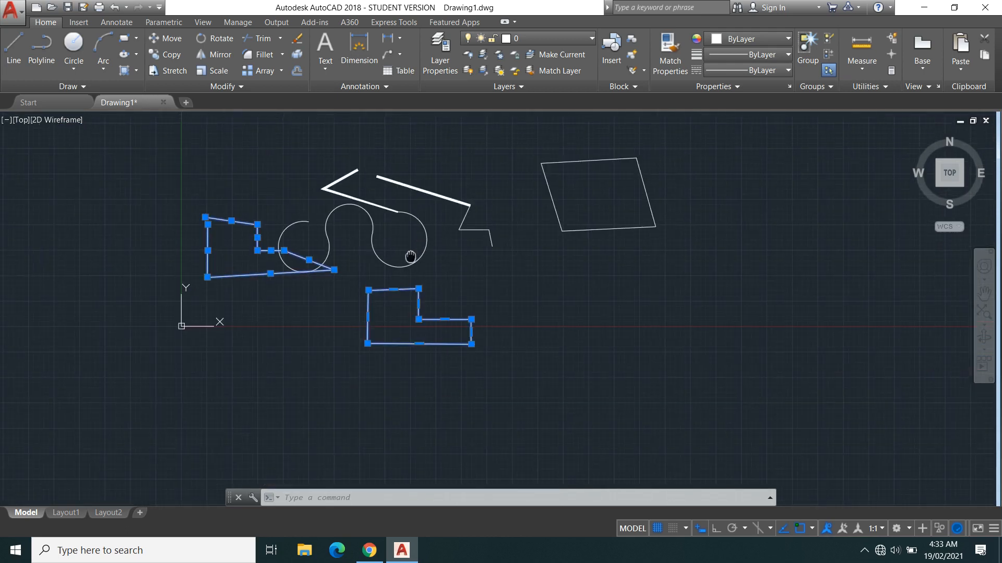
pyautogui.moveTo(409, 257); pyautogui.dragTo(337, 312, button='middle')
pyautogui.scroll(2, 337, 312)
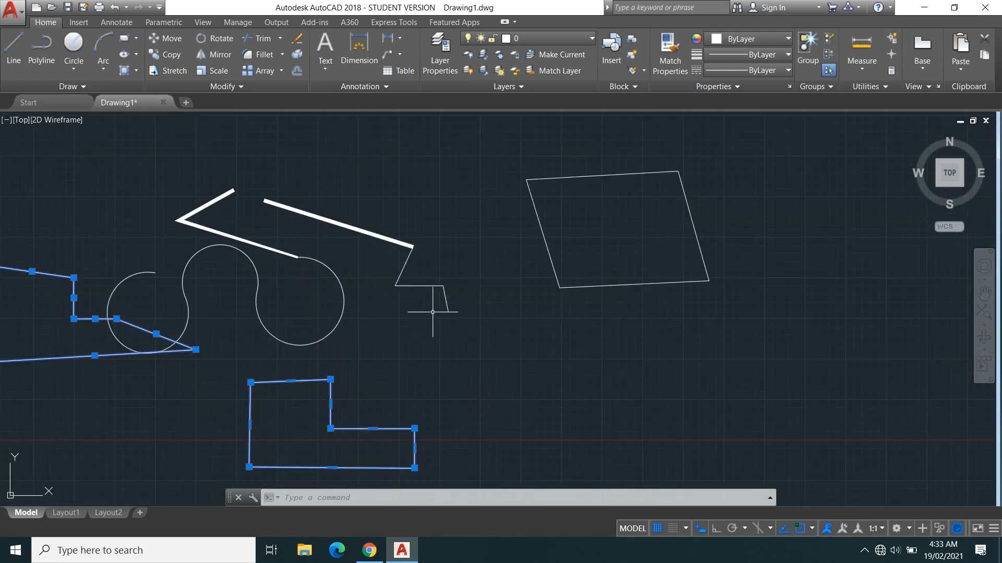
pyautogui.moveTo(454, 297); pyautogui.dragTo(170, 327, button='middle')
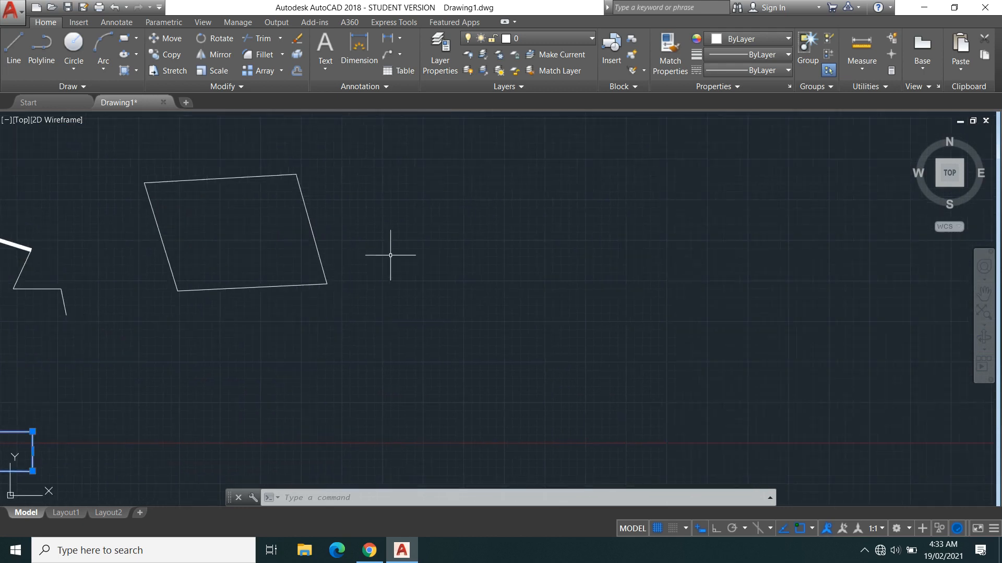
pyautogui.moveTo(391, 255); pyautogui.dragTo(135, 294, button='middle')
pyautogui.moveTo(255, 308); pyautogui.dragTo(89, 134, button='middle')
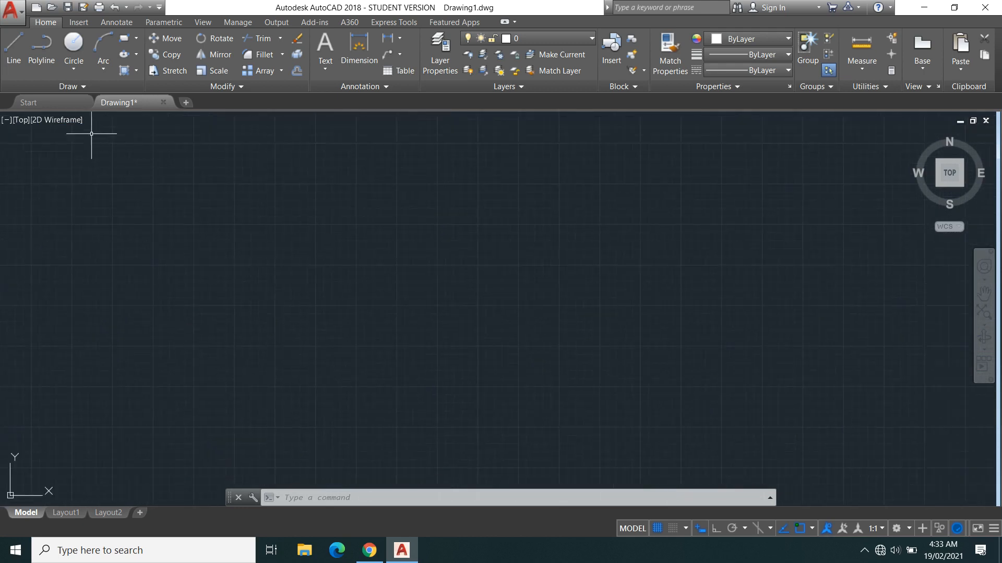
pyautogui.click(81, 70)
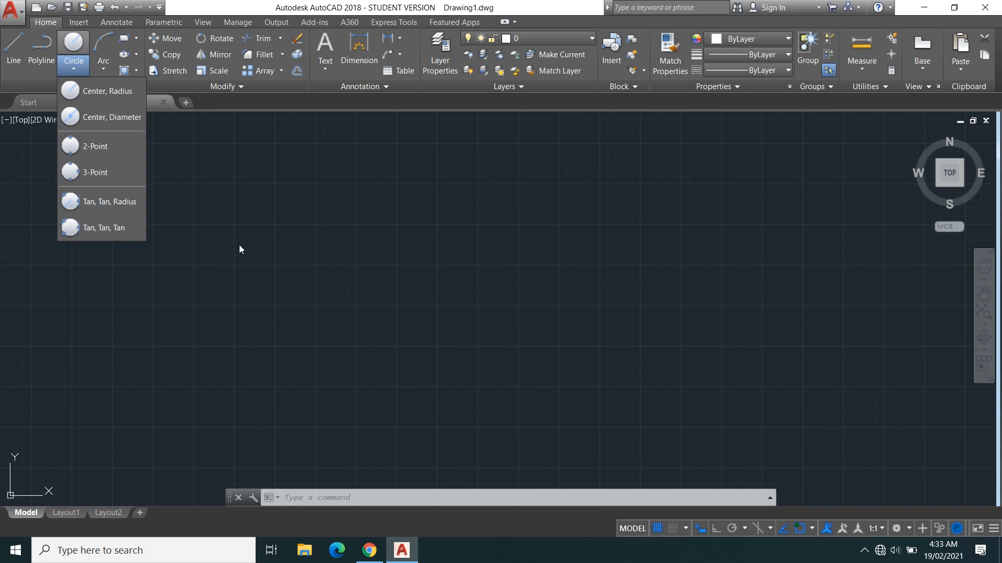
pyautogui.click(107, 93)
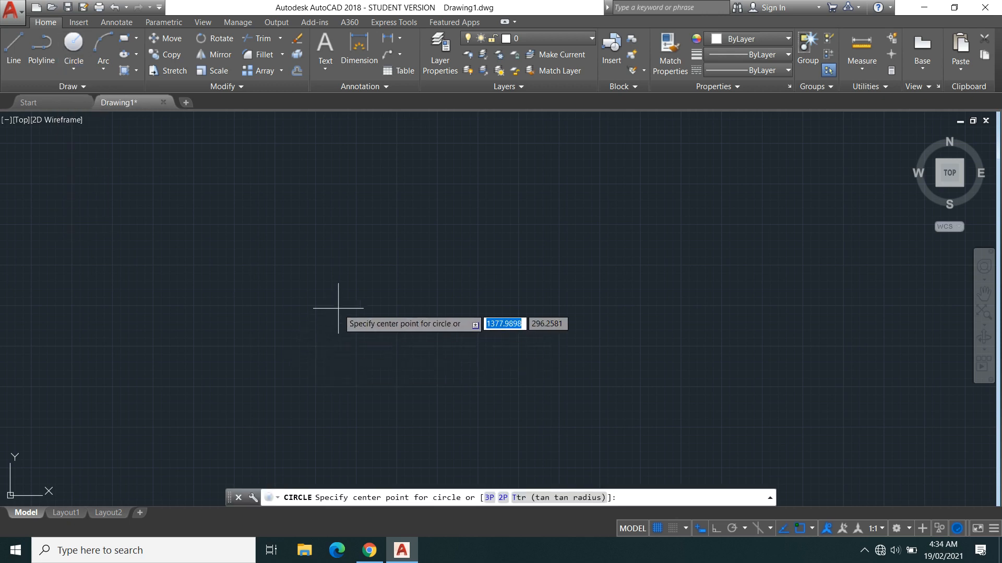
pyautogui.click(386, 291)
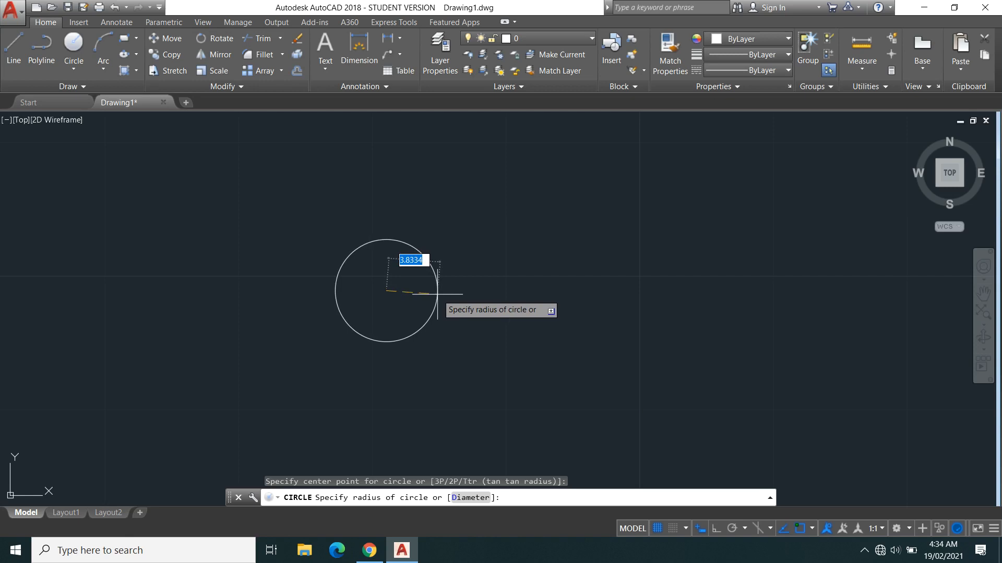
pyautogui.write('5')
pyautogui.press('Return')
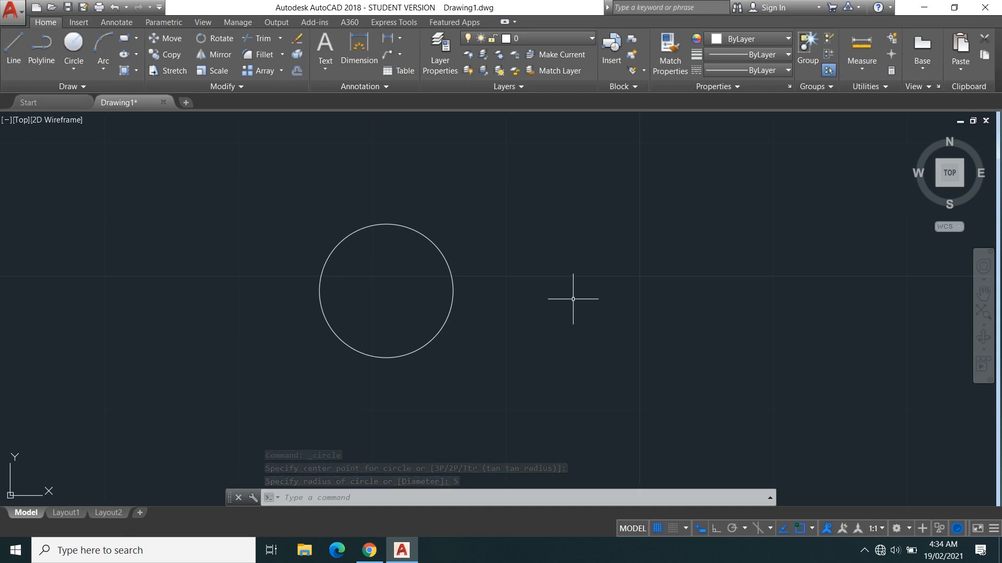
# Draw a second circle to the right of the first, using the command's Diameter option with a diameter of 10
pyautogui.press('Return')
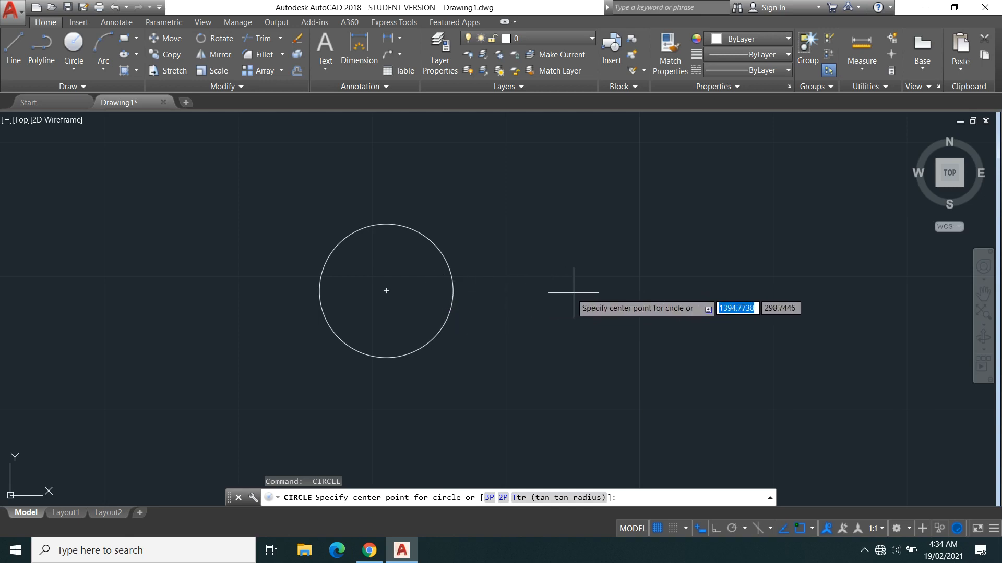
pyautogui.moveTo(584, 285); pyautogui.dragTo(501, 305, button='middle')
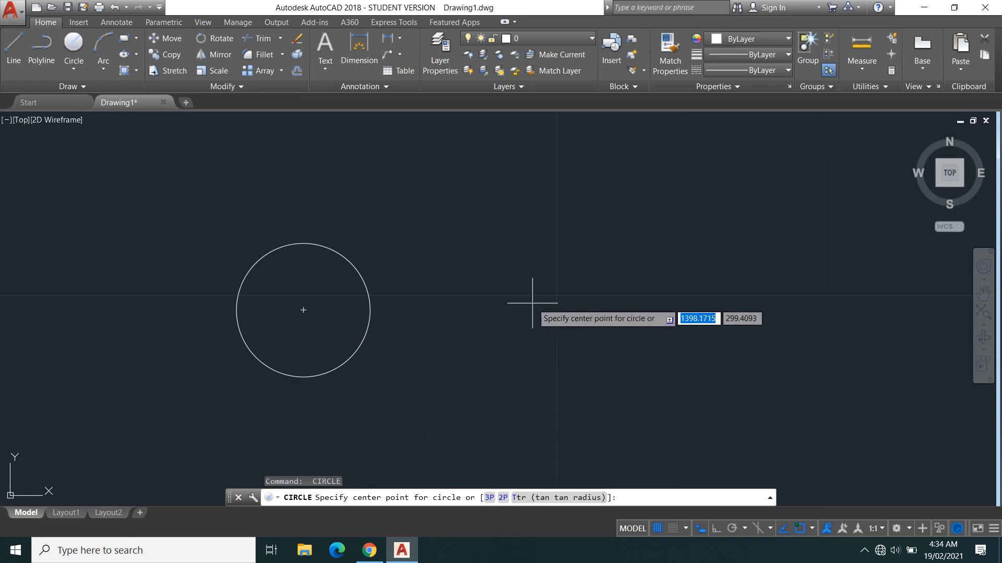
pyautogui.click(513, 305)
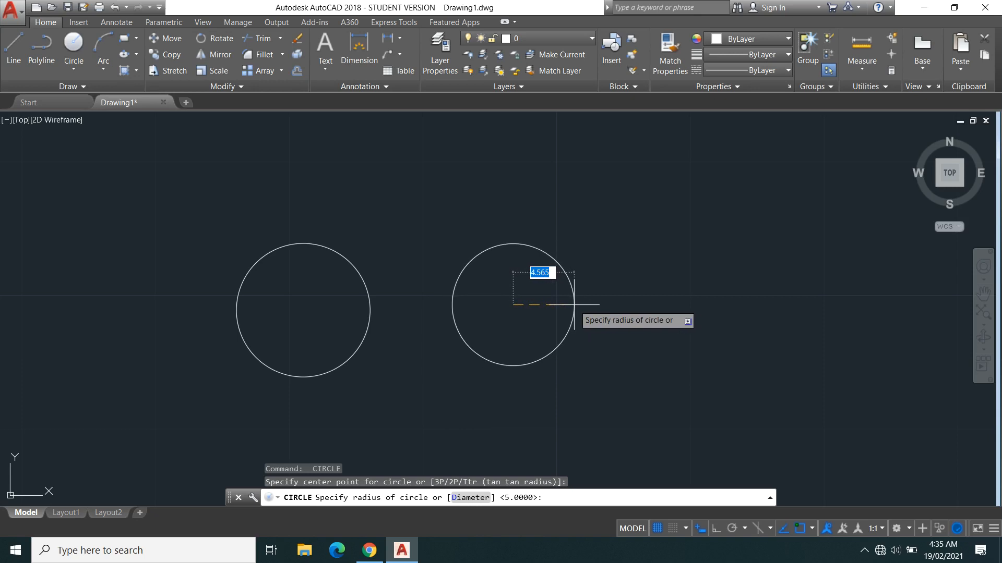
pyautogui.write('d')
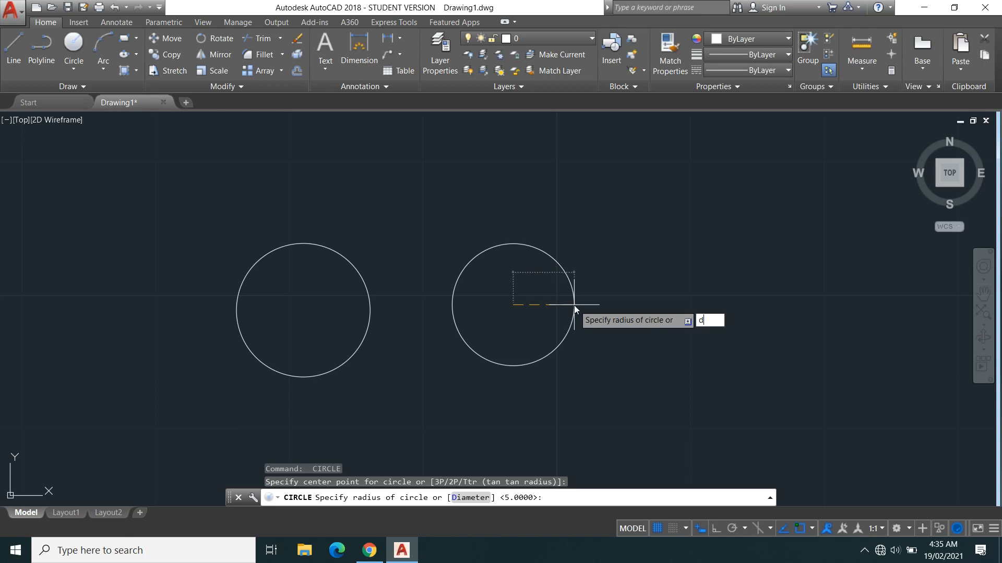
pyautogui.press('Return')
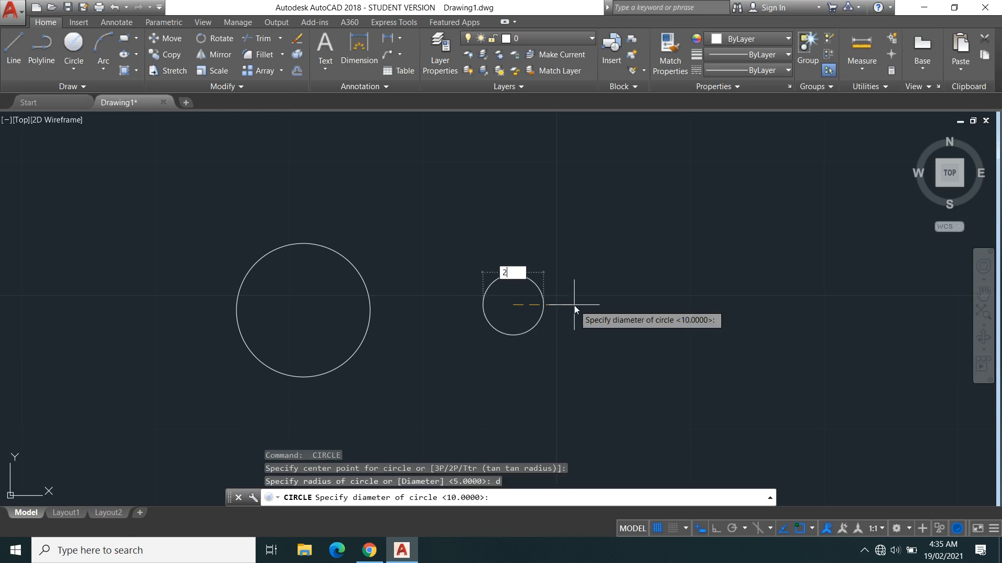
pyautogui.write('2')
pyautogui.press('BackSpace')
pyautogui.write('10')
pyautogui.press('Return')
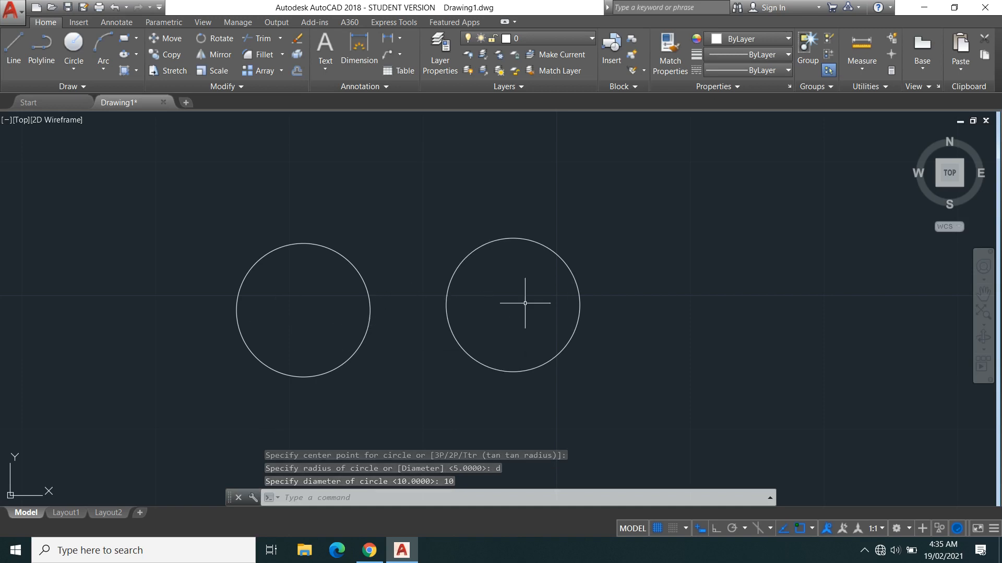
# Draw a third circle to the right of the second with the Center, Diameter method and a diameter of 10
pyautogui.click(72, 70)
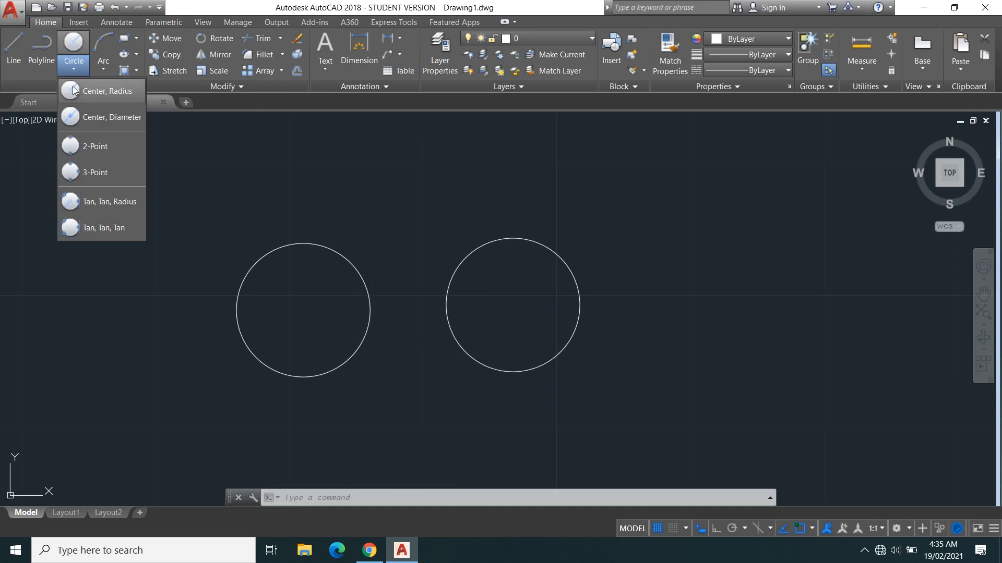
pyautogui.click(103, 120)
pyautogui.moveTo(656, 287); pyautogui.dragTo(164, 326, button='middle')
pyautogui.click(369, 339)
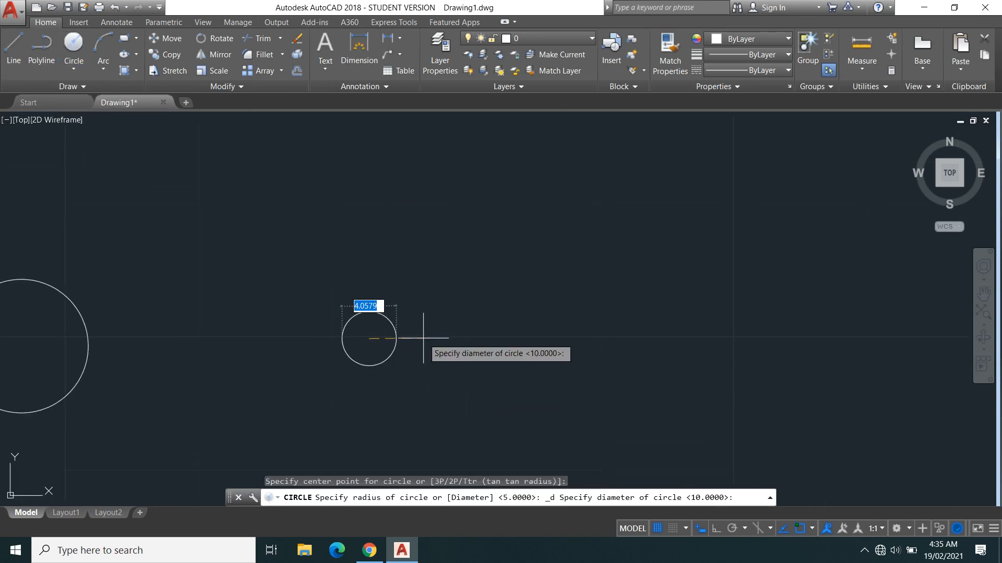
pyautogui.write('10')
pyautogui.press('Return')
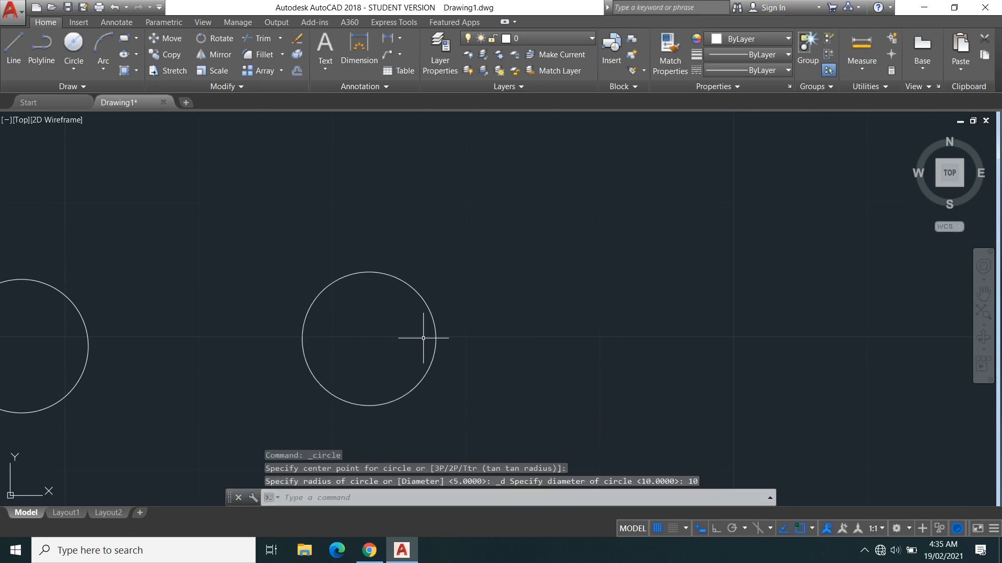
pyautogui.press('Return')
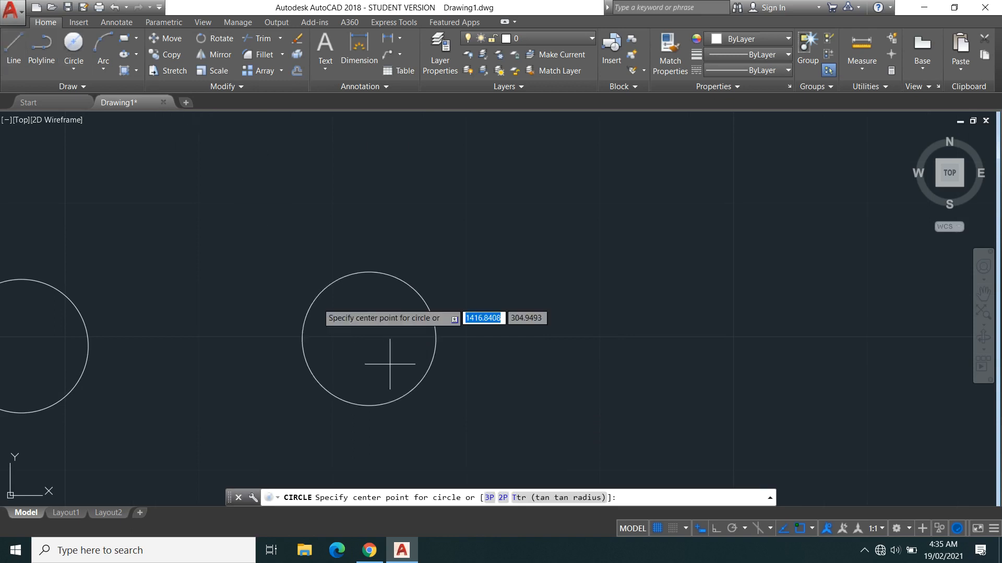
pyautogui.moveTo(571, 357); pyautogui.dragTo(348, 340, button='middle')
pyautogui.click(408, 304)
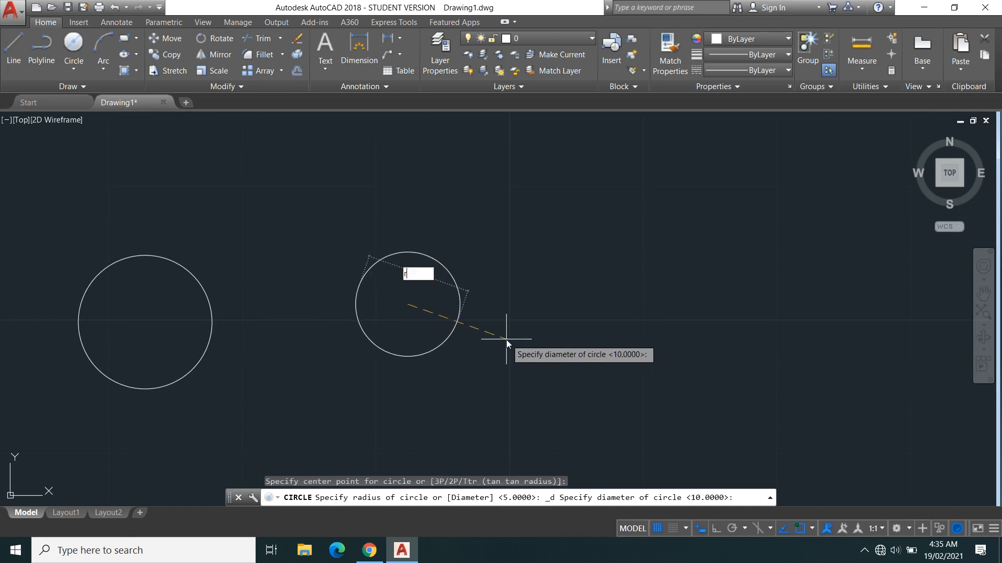
pyautogui.press('Return')
pyautogui.press('Escape')
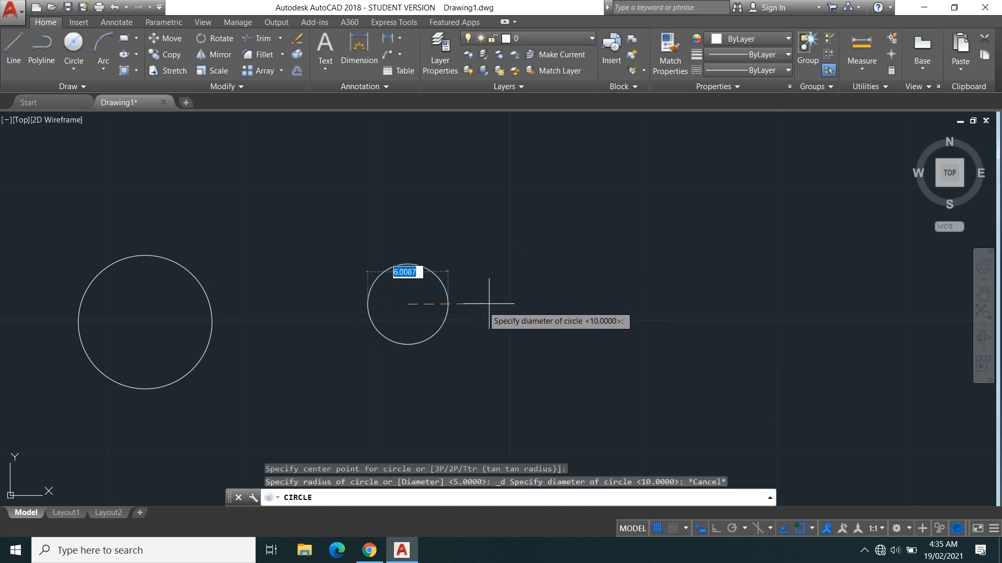
pyautogui.press('Escape')
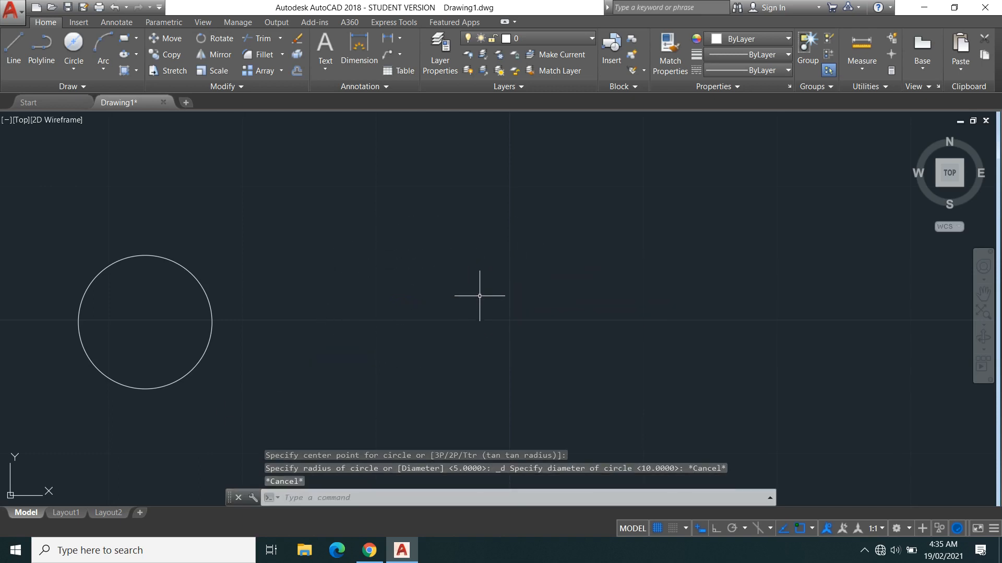
# Draw a fourth circle to the right of the third with the Center, Diameter method and a diameter of 10
pyautogui.click(75, 66)
pyautogui.click(94, 118)
pyautogui.click(439, 340)
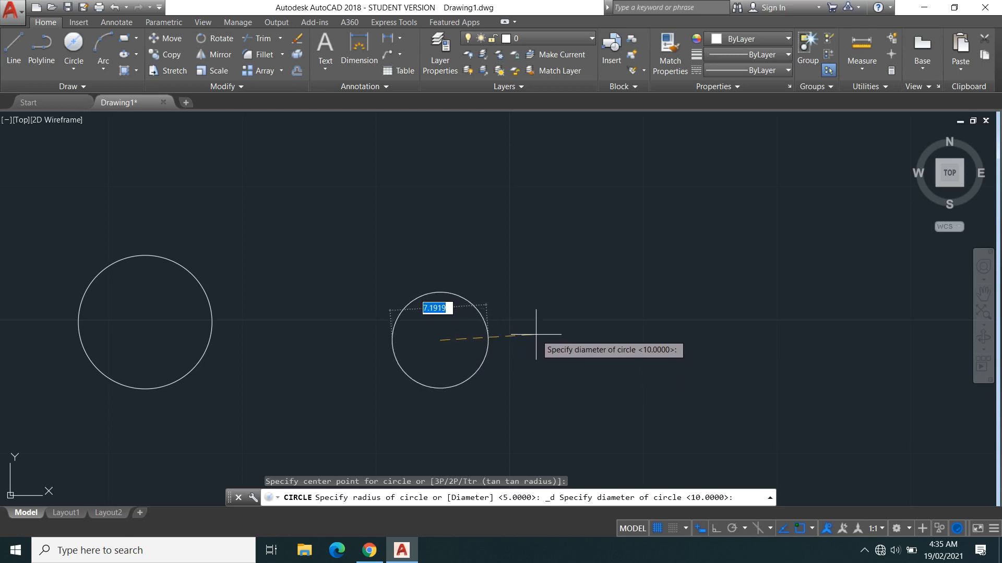
pyautogui.press('Return')
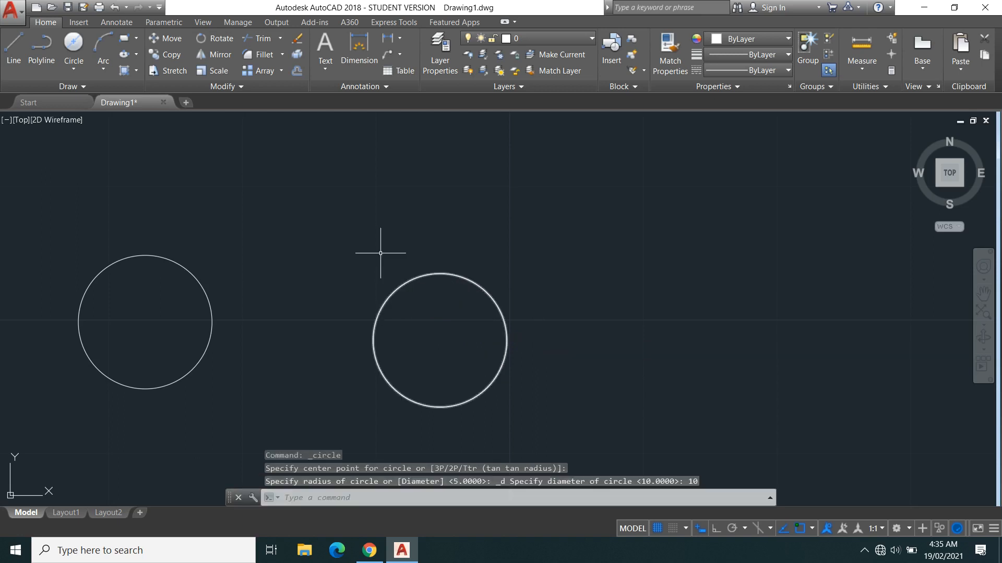
pyautogui.scroll(-5, 250, 327)
pyautogui.scroll(3, 260, 318)
pyautogui.moveTo(230, 324); pyautogui.dragTo(388, 304, button='middle')
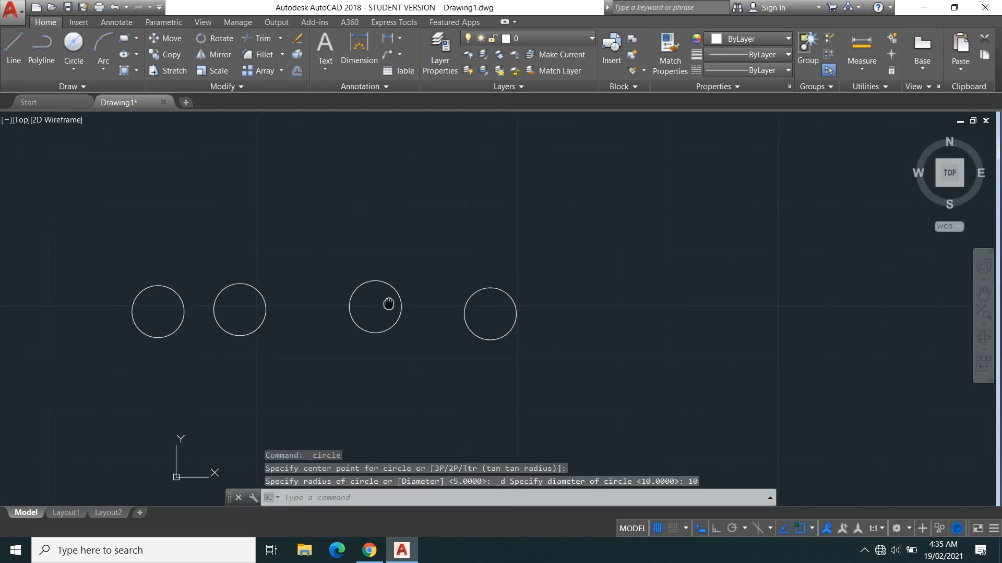
# Move the second circle by its center grip up and slightly right, well above the row of circles
pyautogui.click(73, 68)
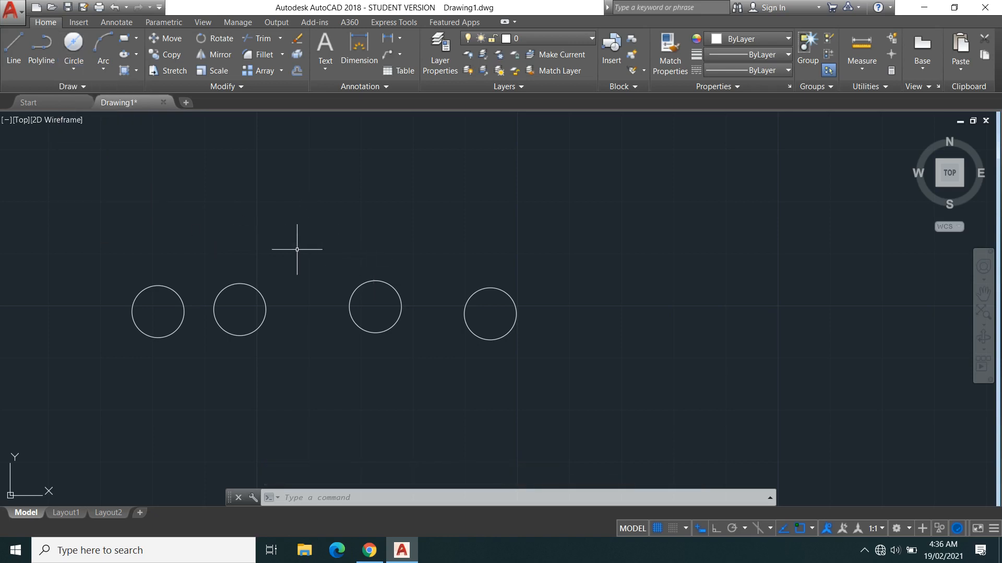
pyautogui.scroll(-4, 237, 201)
pyautogui.scroll(6, 272, 205)
pyautogui.moveTo(204, 265)
pyautogui.mouseDown(button='middle')
pyautogui.moveTo(405, 318)
pyautogui.moveTo(447, 293)
pyautogui.moveTo(407, 333)
pyautogui.moveTo(400, 288)
pyautogui.mouseUp(button='middle')
pyautogui.click(365, 273)
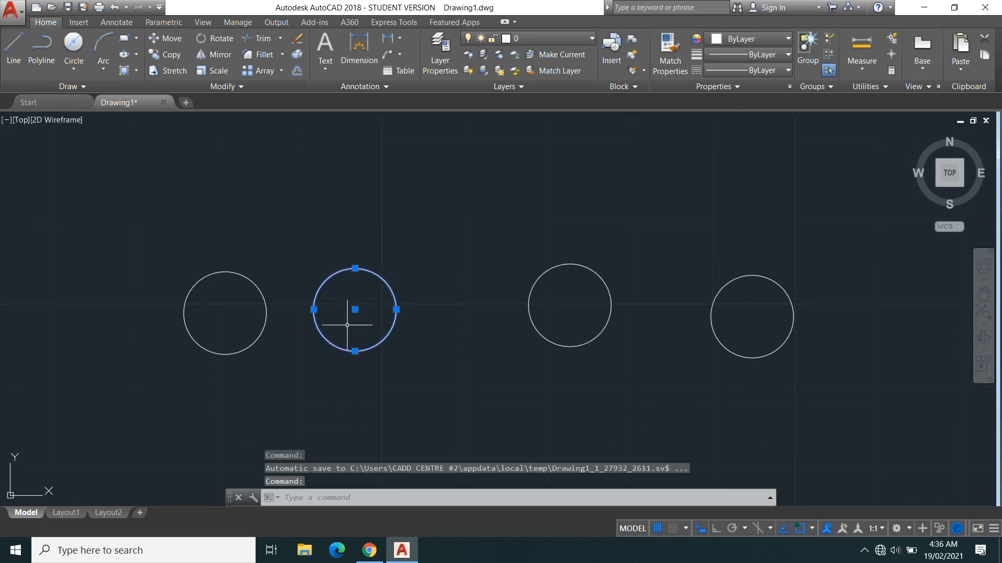
pyautogui.click(355, 309)
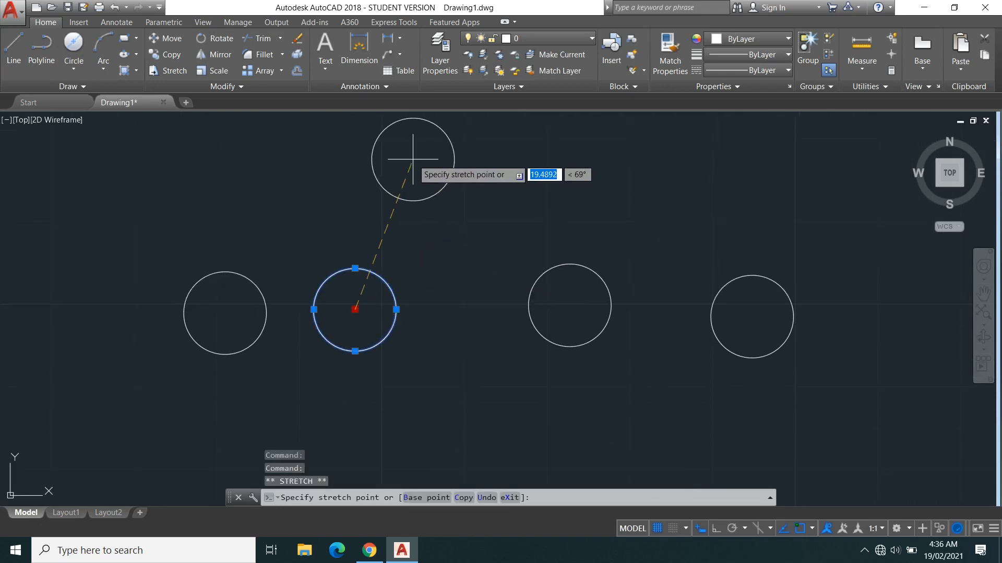
pyautogui.moveTo(439, 175)
pyautogui.mouseDown(button='middle')
pyautogui.moveTo(426, 227)
pyautogui.moveTo(358, 307)
pyautogui.moveTo(374, 228)
pyautogui.mouseUp(button='middle')
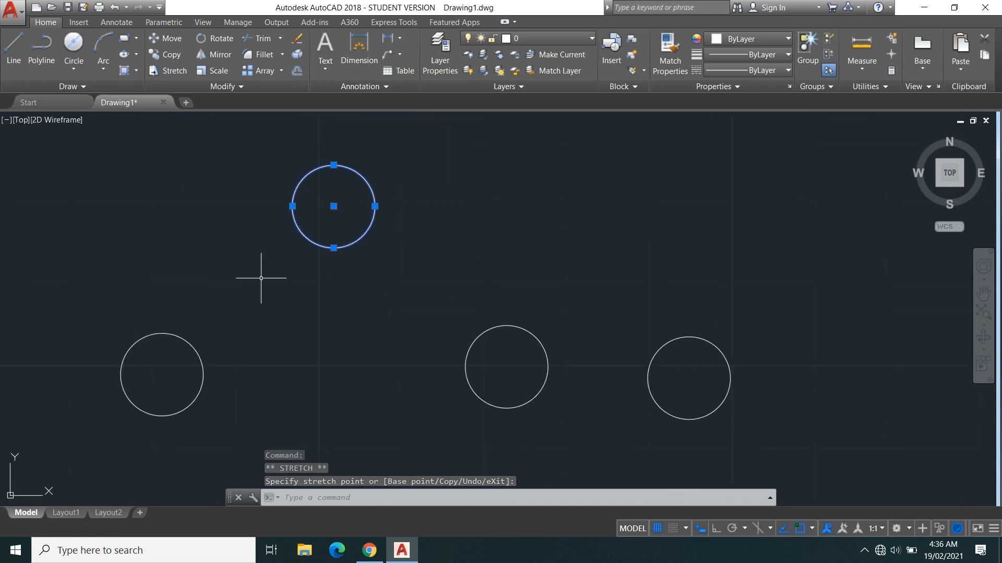
# Draw a 2-Point circle whose diameter runs between the centers of the two rightmost circles in the row
pyautogui.click(74, 69)
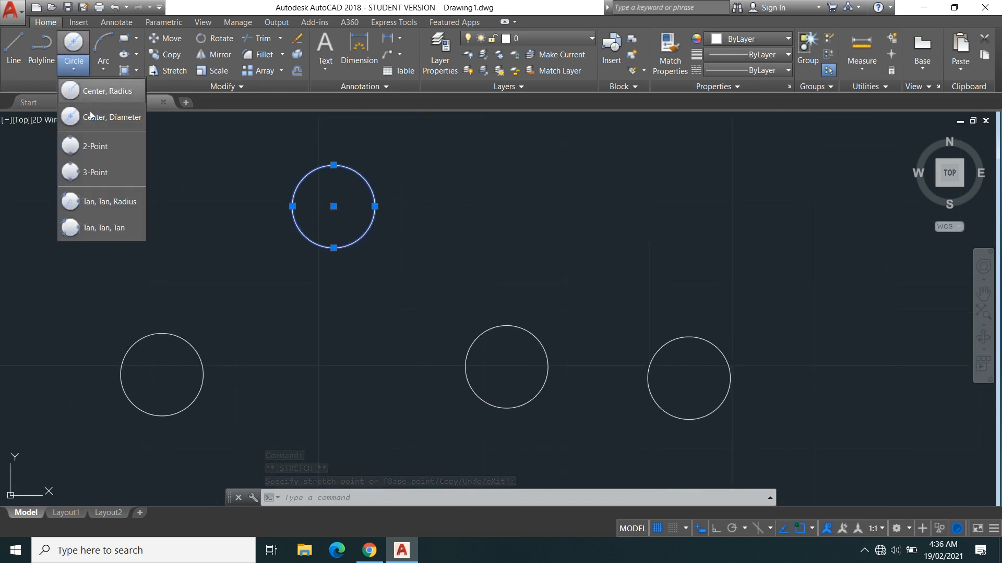
pyautogui.click(98, 147)
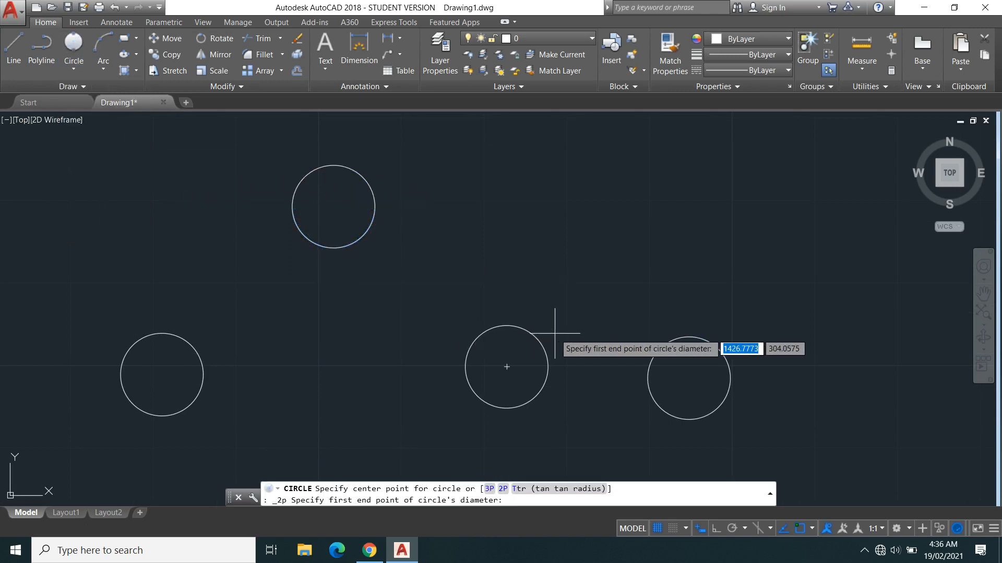
pyautogui.moveTo(566, 364); pyautogui.dragTo(409, 316, button='middle')
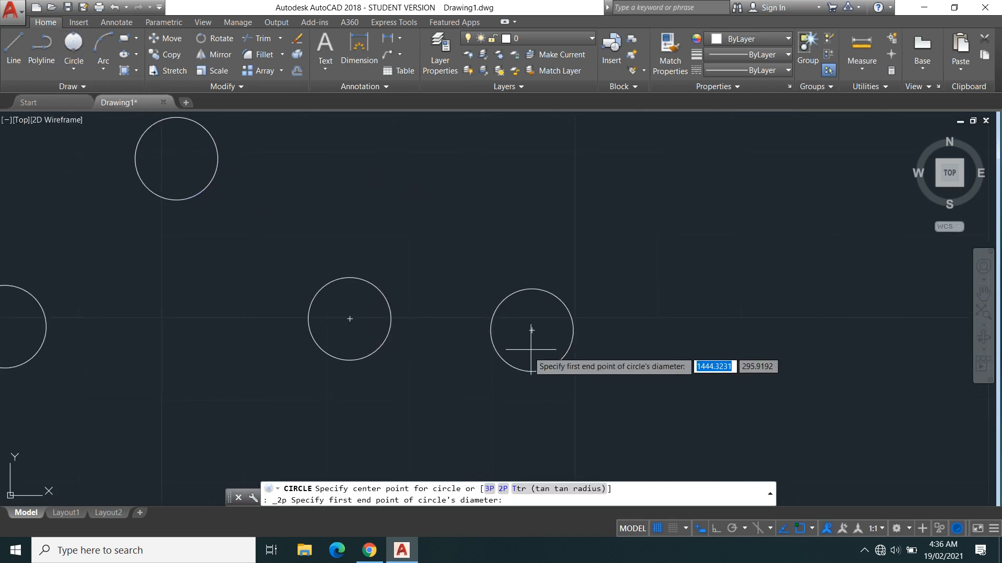
pyautogui.click(349, 318)
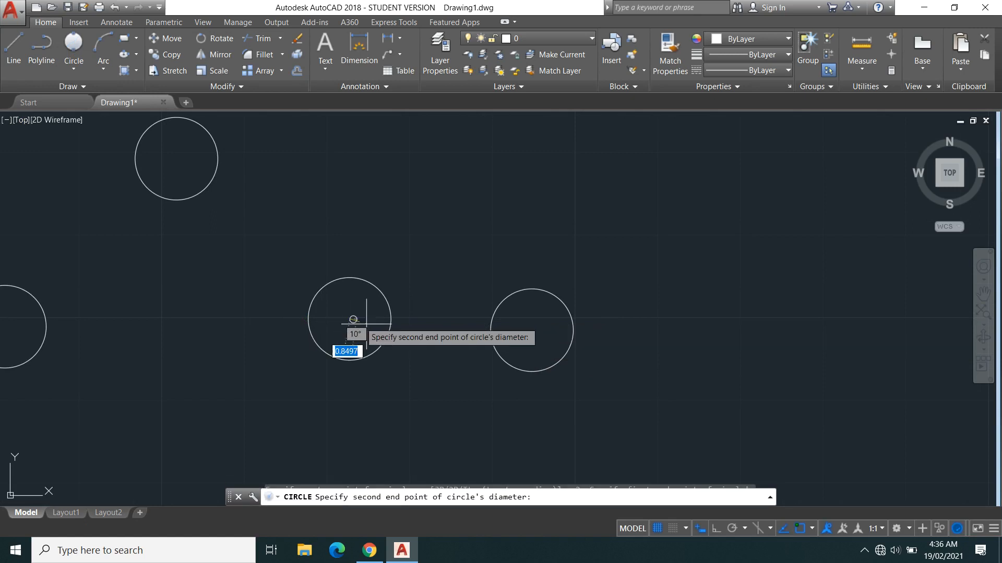
pyautogui.click(532, 329)
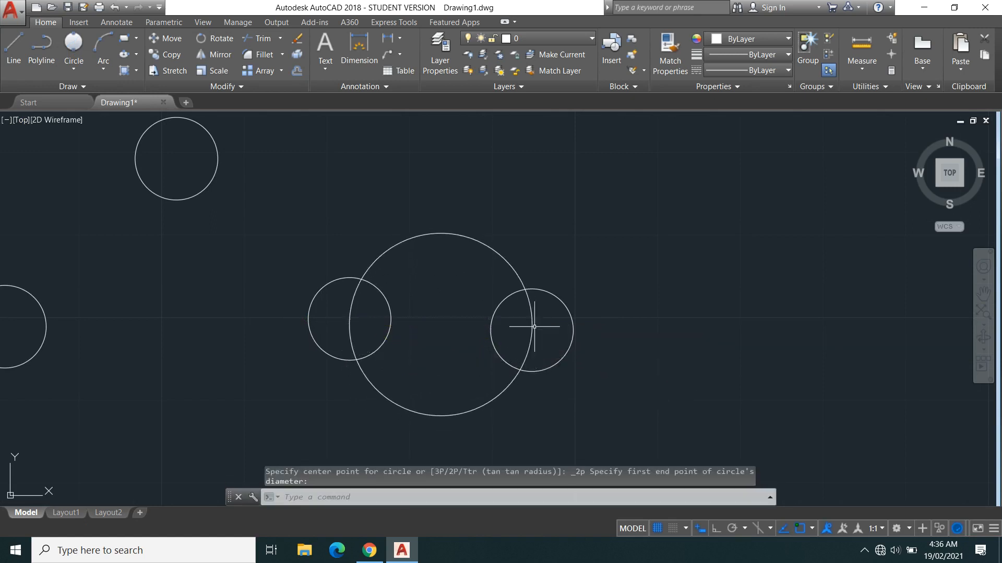
# Draw another 2-Point circle with freely picked, roughly horizontal diameter ends in the empty area to the right of the existing circles
pyautogui.click(60, 53)
pyautogui.moveTo(626, 219)
pyautogui.mouseDown(button='middle')
pyautogui.moveTo(331, 284)
pyautogui.moveTo(235, 239)
pyautogui.mouseUp(button='middle')
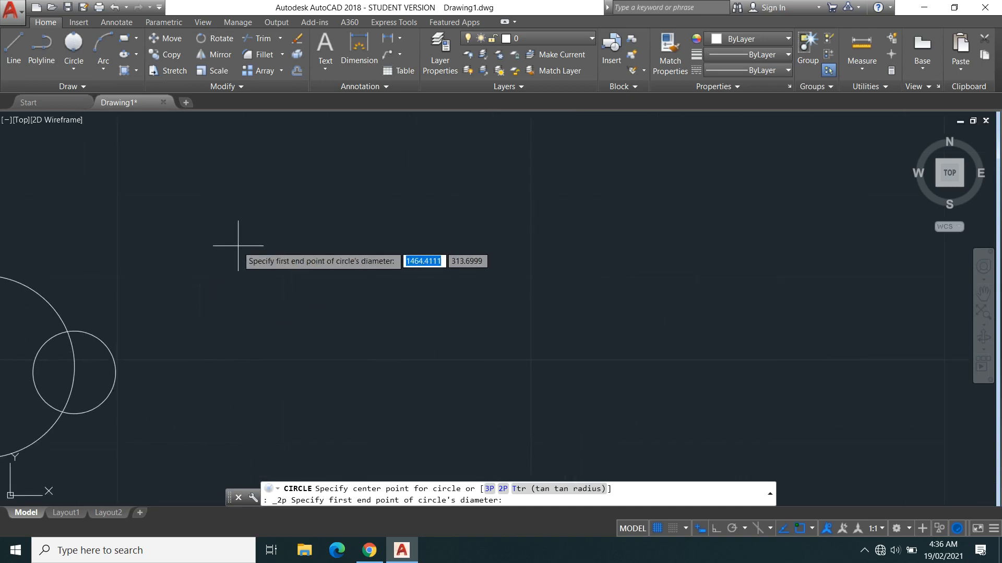
pyautogui.click(298, 243)
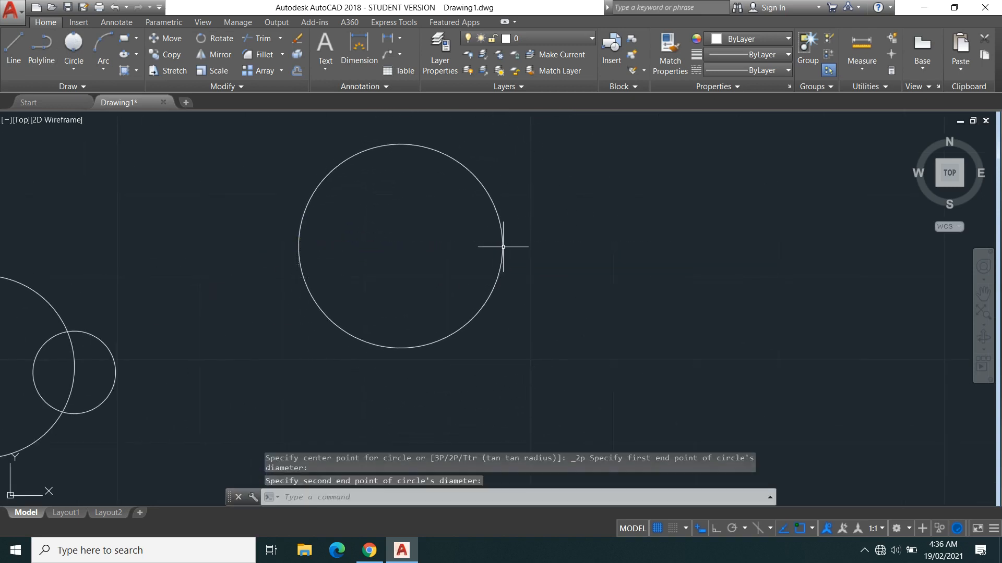
pyautogui.scroll(-3, 451, 292)
pyautogui.scroll(2, 454, 291)
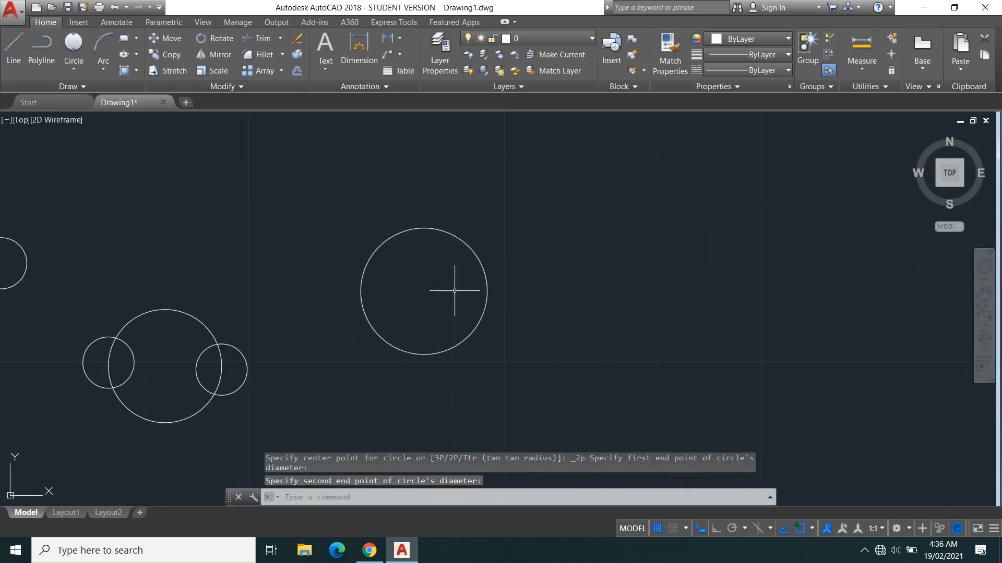
pyautogui.scroll(2, 454, 291)
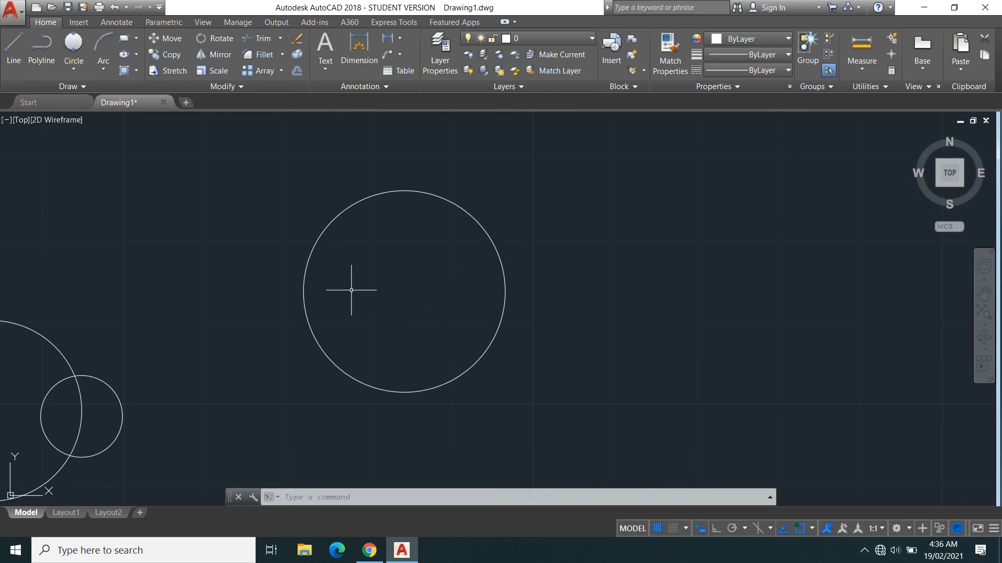
# Draw a 3-Point circle through the centers of the leftmost circle, the raised circle and the left circle of the joined pair
pyautogui.scroll(-4, 351, 290)
pyautogui.scroll(4, 251, 333)
pyautogui.moveTo(250, 333); pyautogui.dragTo(684, 359, button='middle')
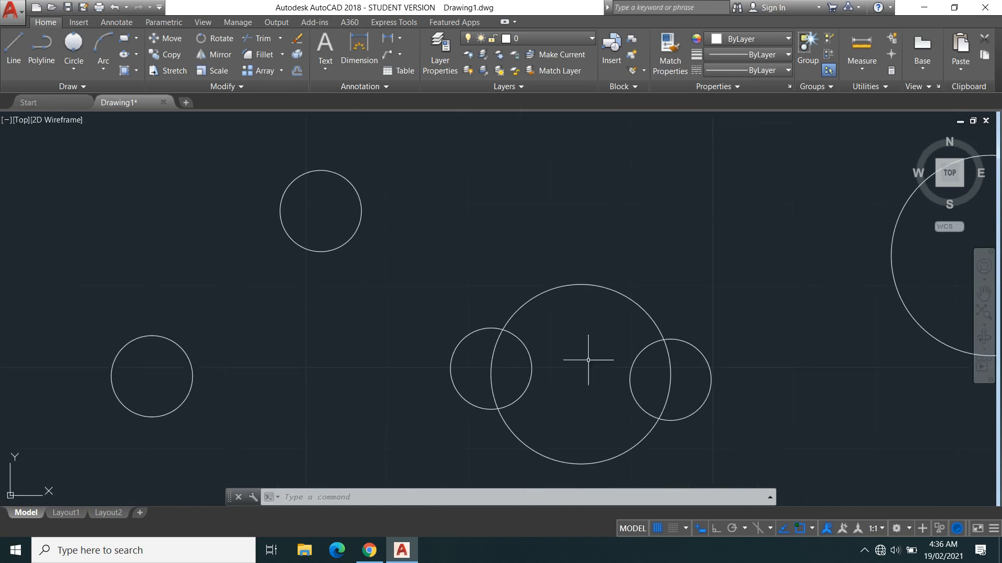
pyautogui.scroll(-2, 473, 337)
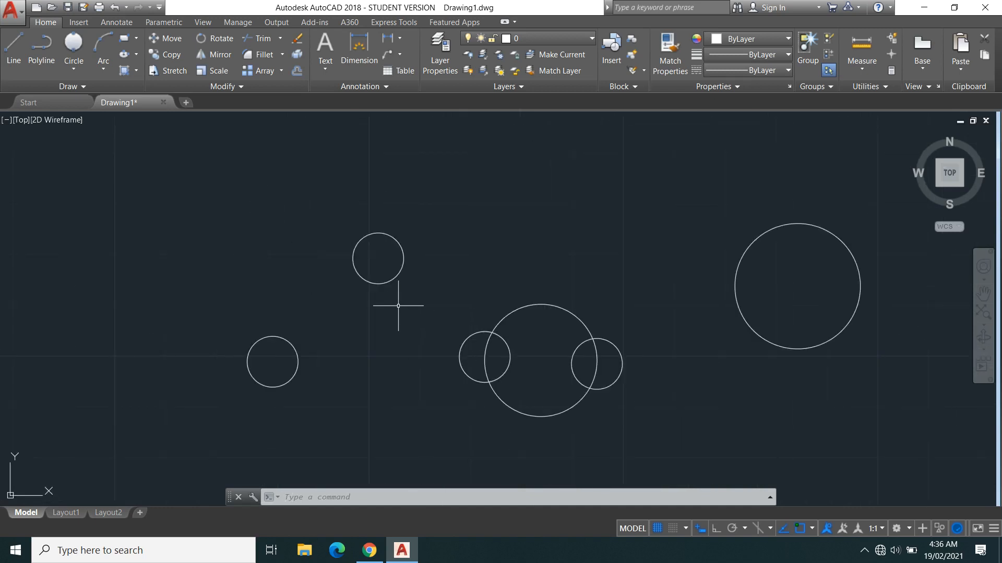
pyautogui.scroll(2, 398, 306)
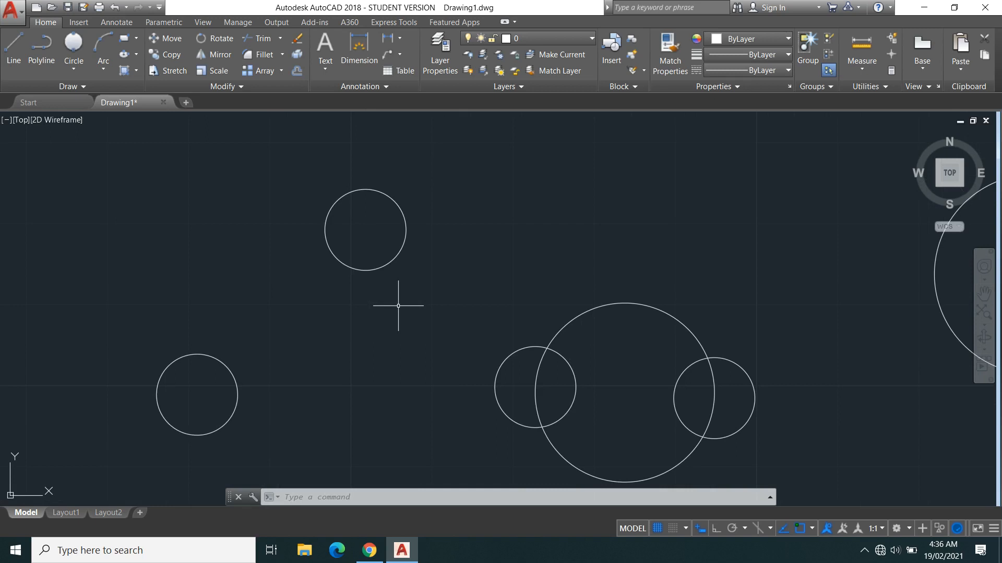
pyautogui.moveTo(398, 306); pyautogui.dragTo(433, 294, button='middle')
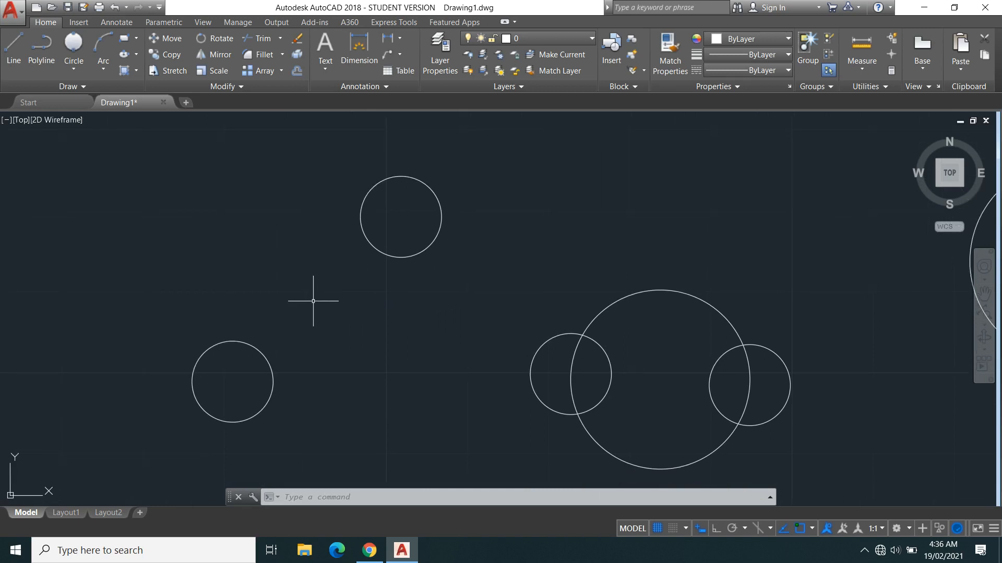
pyautogui.click(77, 73)
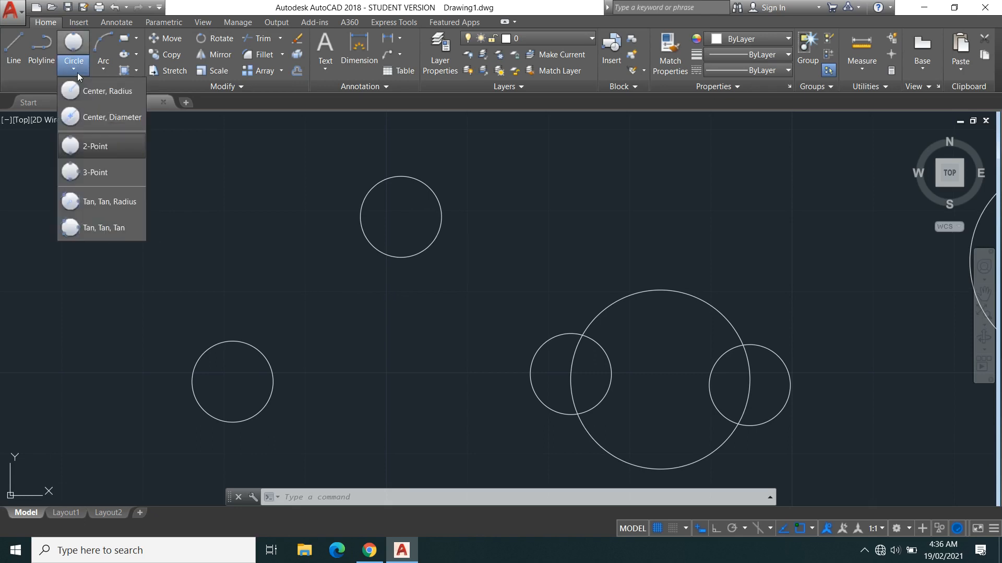
pyautogui.click(107, 174)
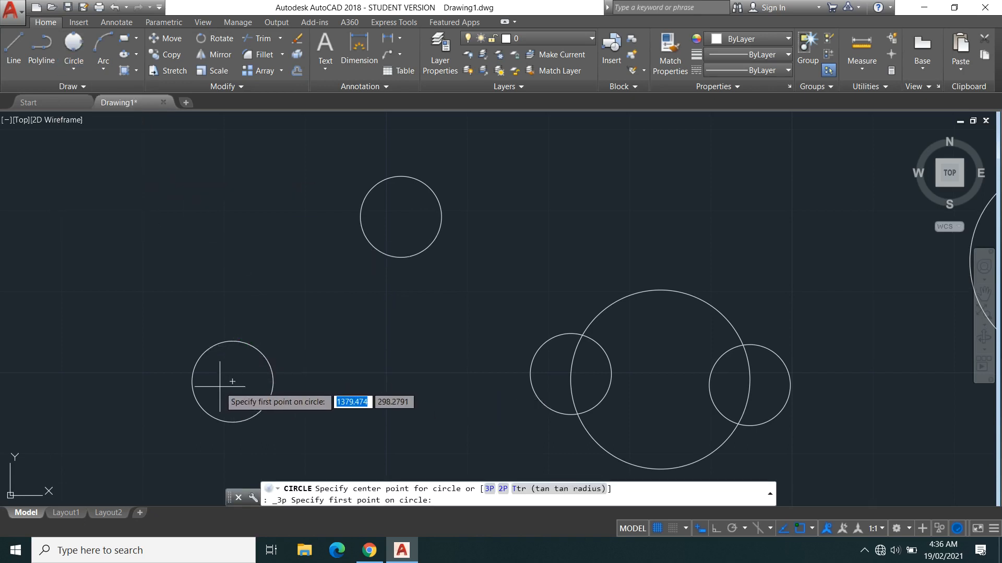
pyautogui.click(237, 379)
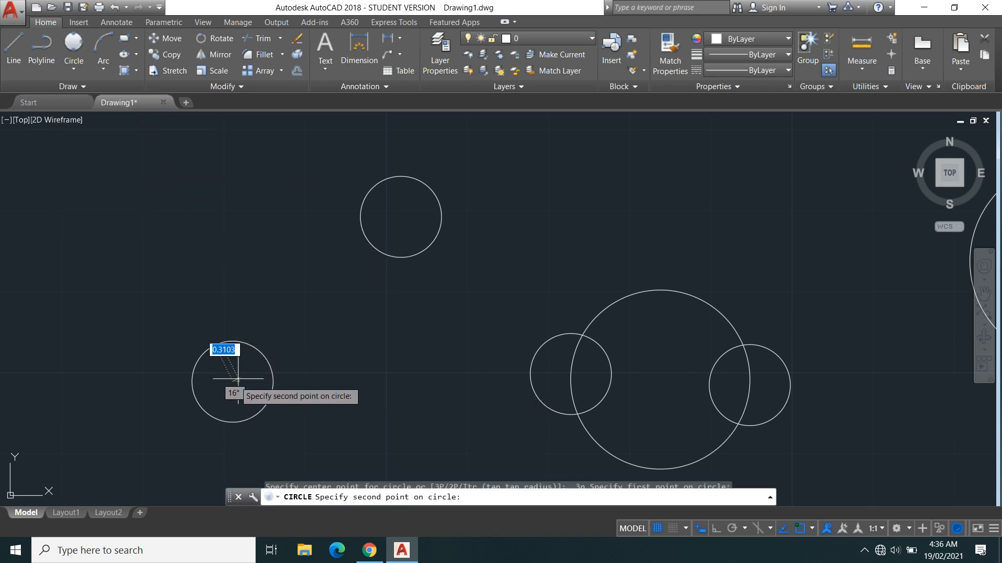
pyautogui.click(399, 217)
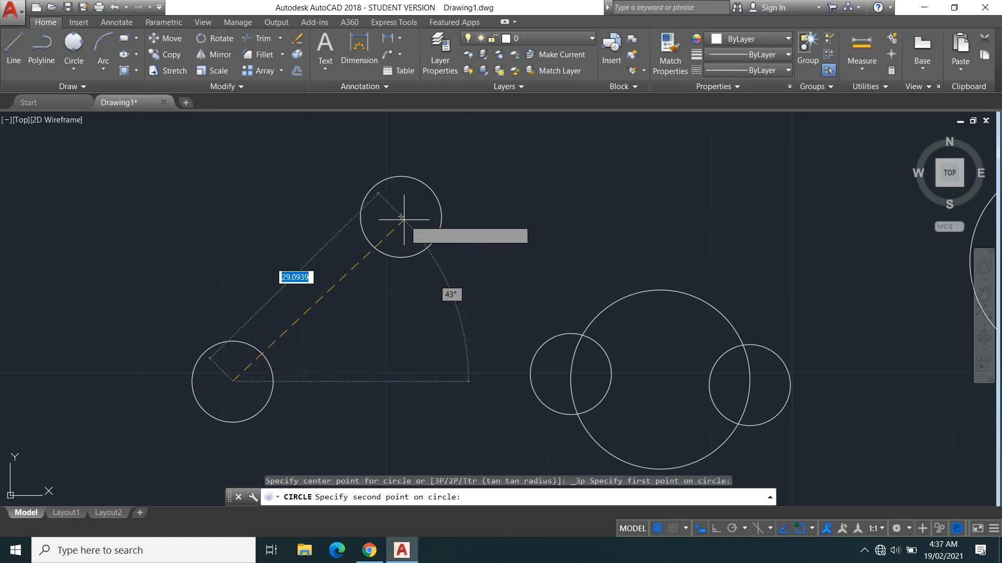
pyautogui.click(563, 370)
pyautogui.scroll(-3, 488, 303)
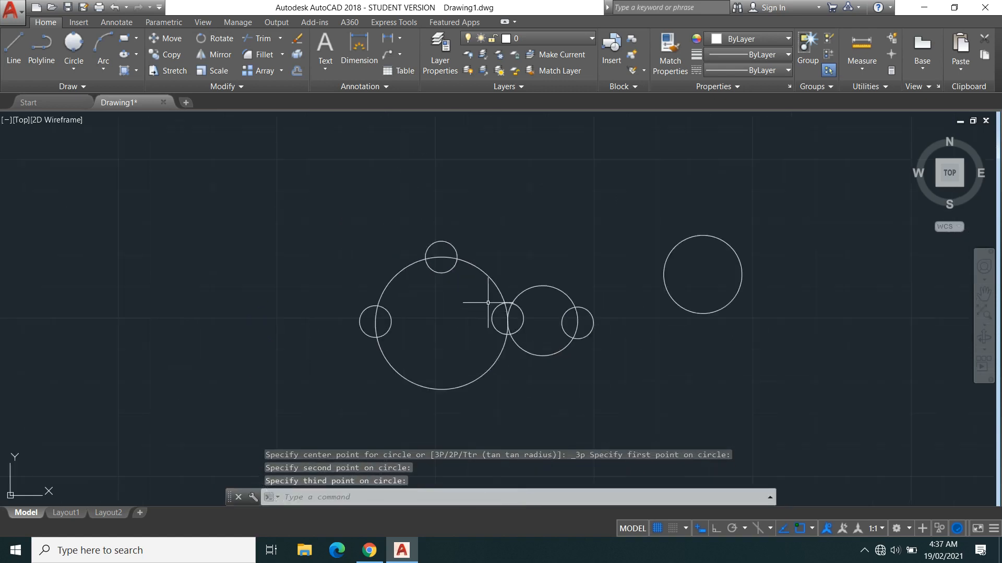
pyautogui.scroll(2, 453, 309)
pyautogui.moveTo(484, 334); pyautogui.dragTo(393, 301, button='middle')
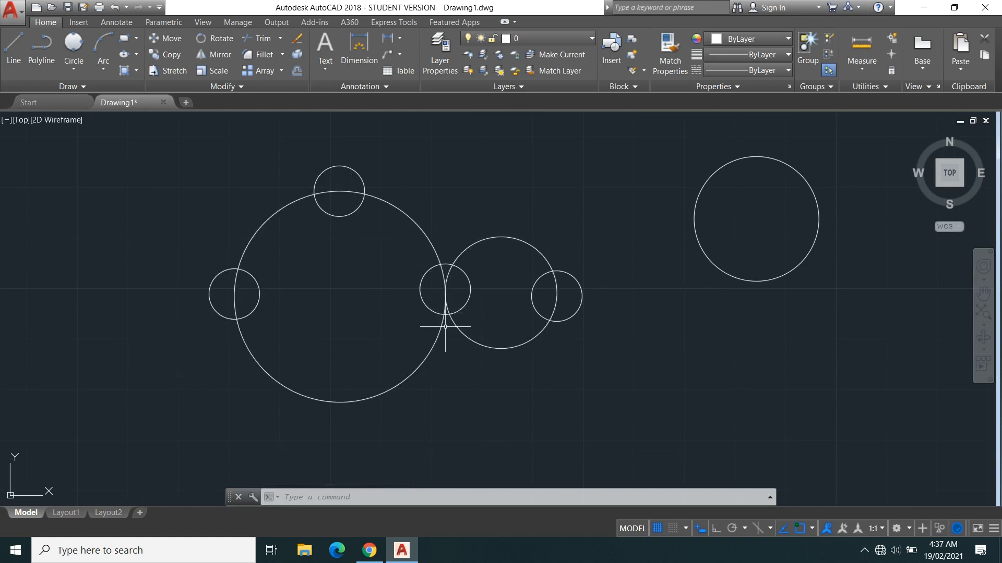
# Draw a single line rising diagonally to the right in the empty area beyond the rightmost circle
pyautogui.click(74, 67)
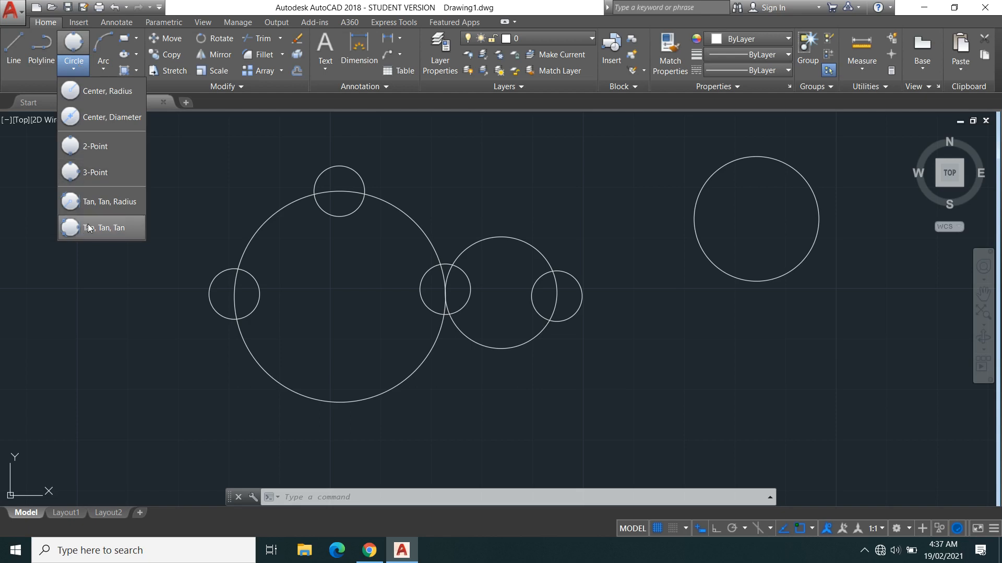
pyautogui.click(17, 55)
pyautogui.moveTo(776, 315); pyautogui.dragTo(118, 309, button='middle')
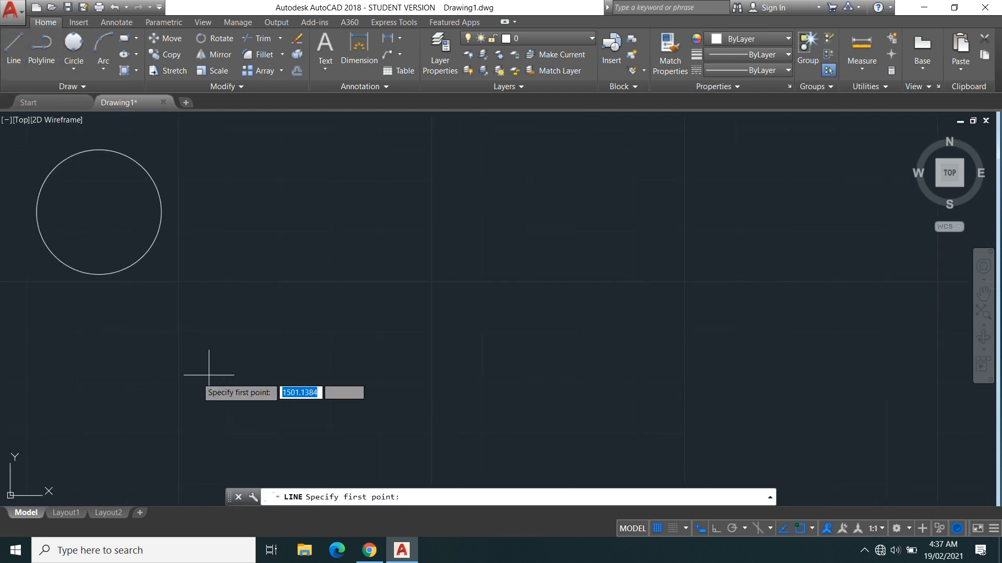
pyautogui.click(246, 359)
pyautogui.click(466, 241)
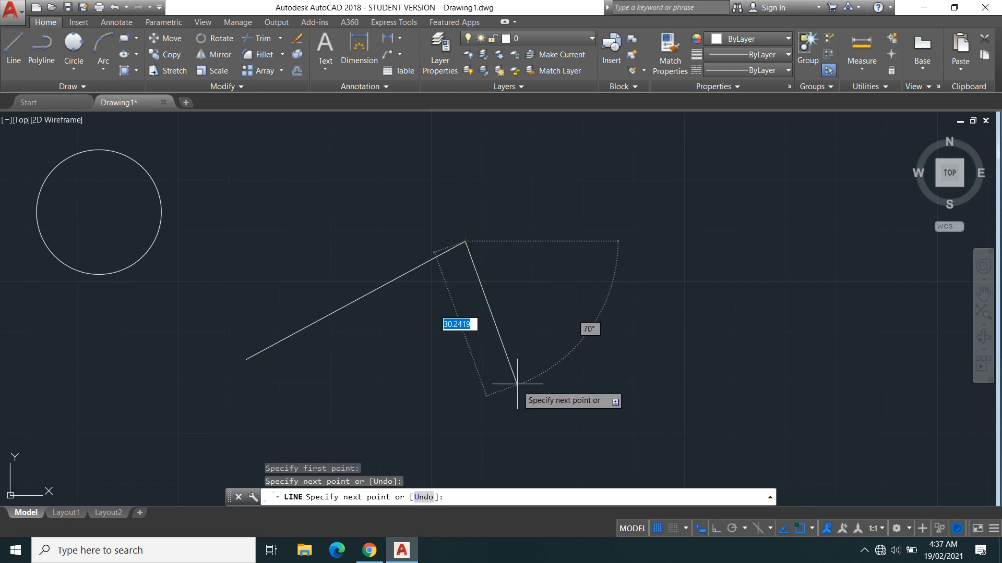
pyautogui.rightClick(547, 321)
pyautogui.click(553, 326)
# Draw a second single line below the first one, rising diagonally to the right roughly parallel to it
pyautogui.rightClick(549, 331)
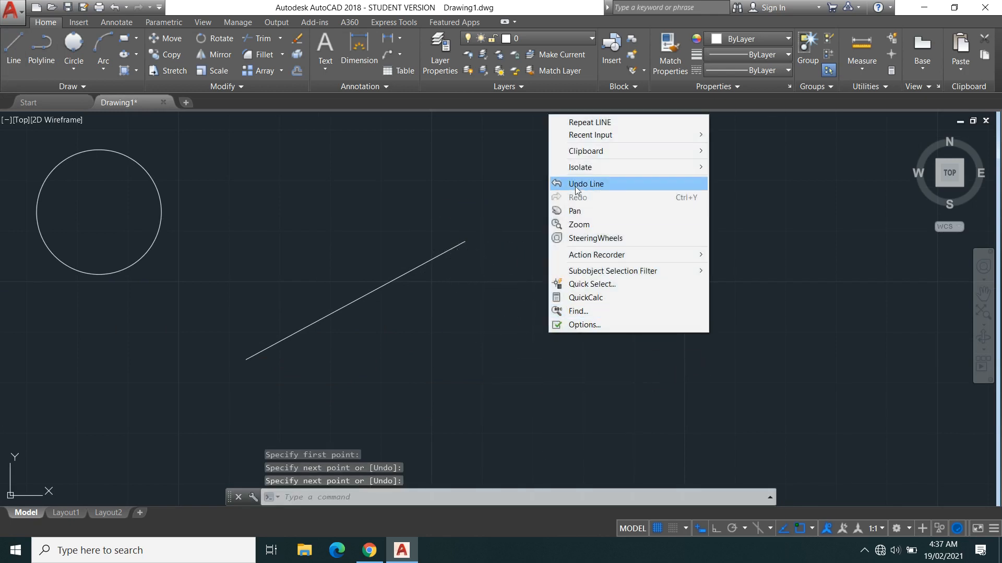
pyautogui.click(580, 122)
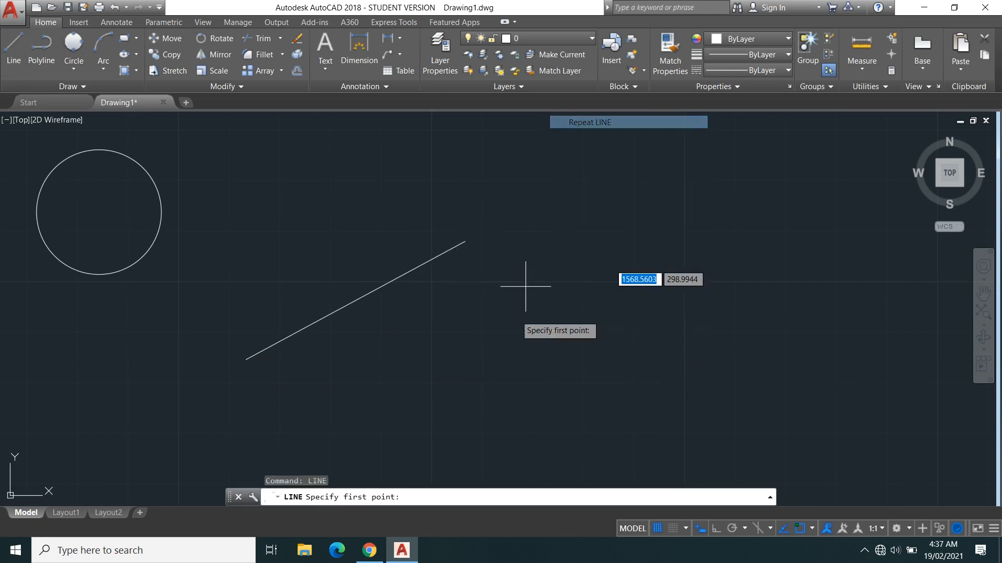
pyautogui.click(326, 450)
pyautogui.click(537, 322)
pyautogui.rightClick(554, 277)
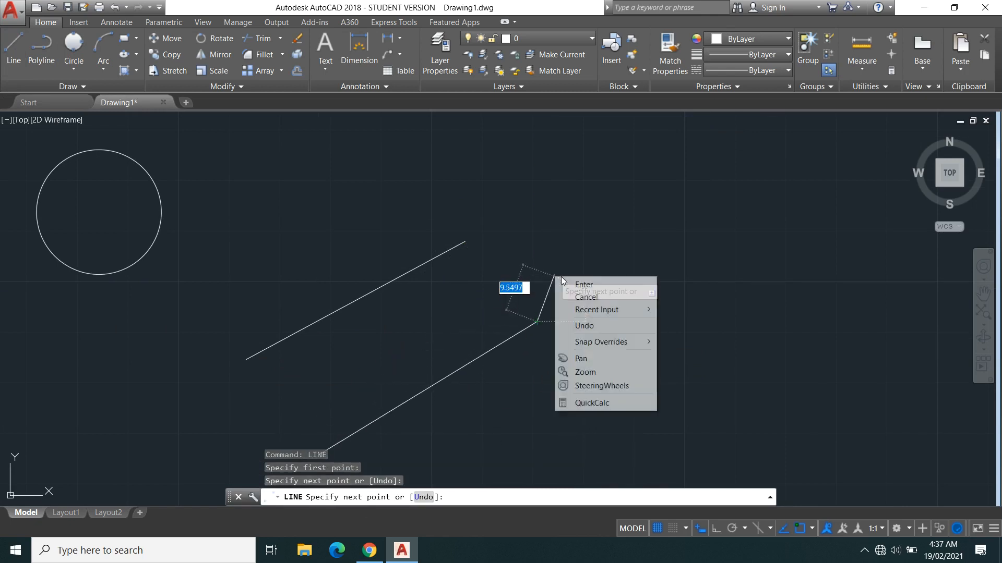
pyautogui.click(569, 285)
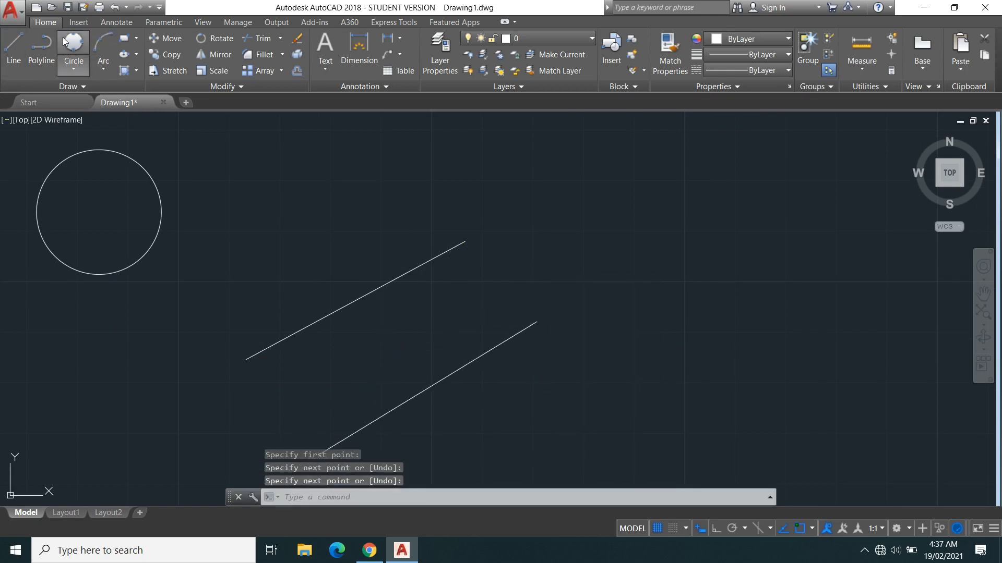
# Draw a Tan, Tan, Radius circle tangent to the two diagonal lines, picking two points for a radius of about 11.9
pyautogui.click(72, 71)
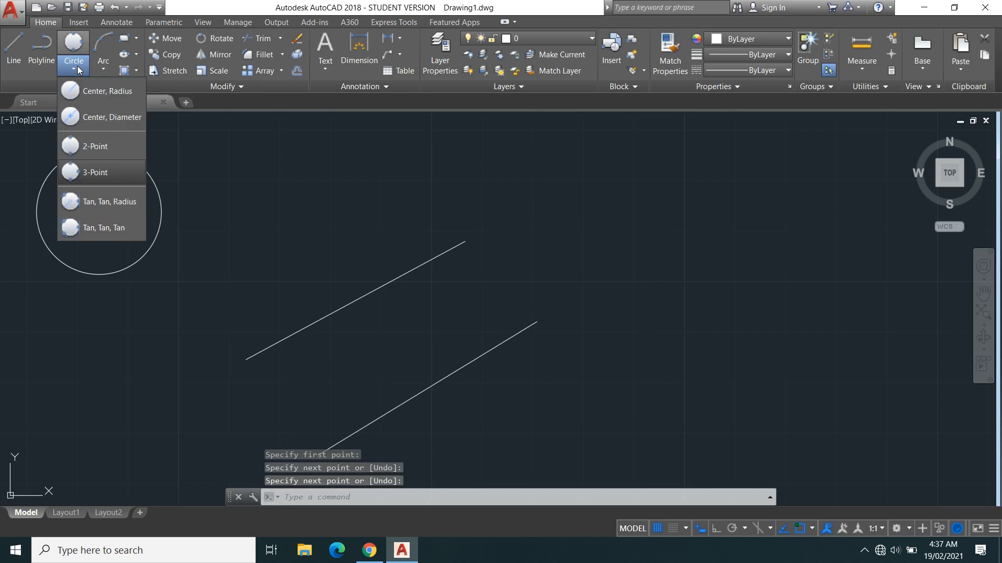
pyautogui.click(85, 202)
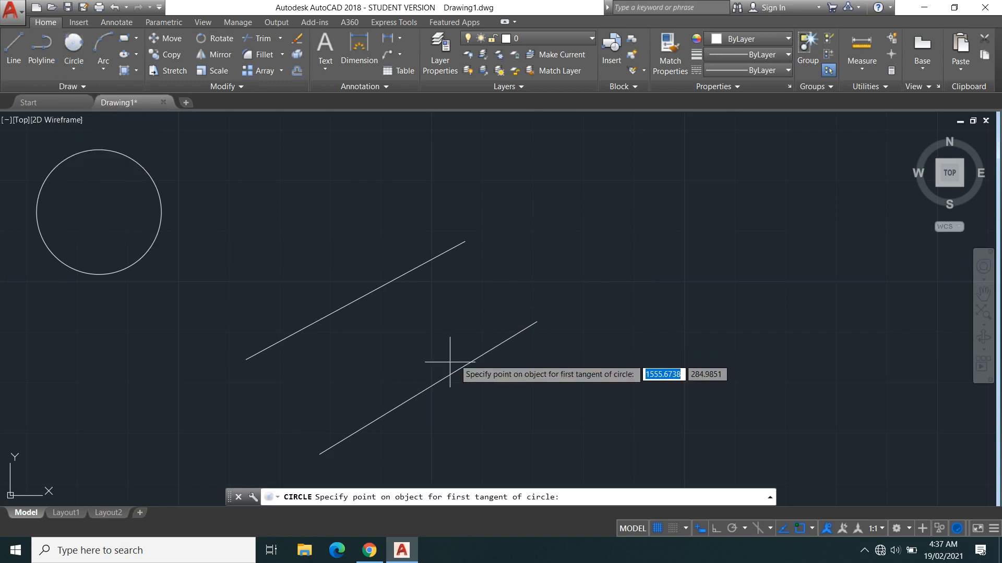
pyautogui.click(346, 303)
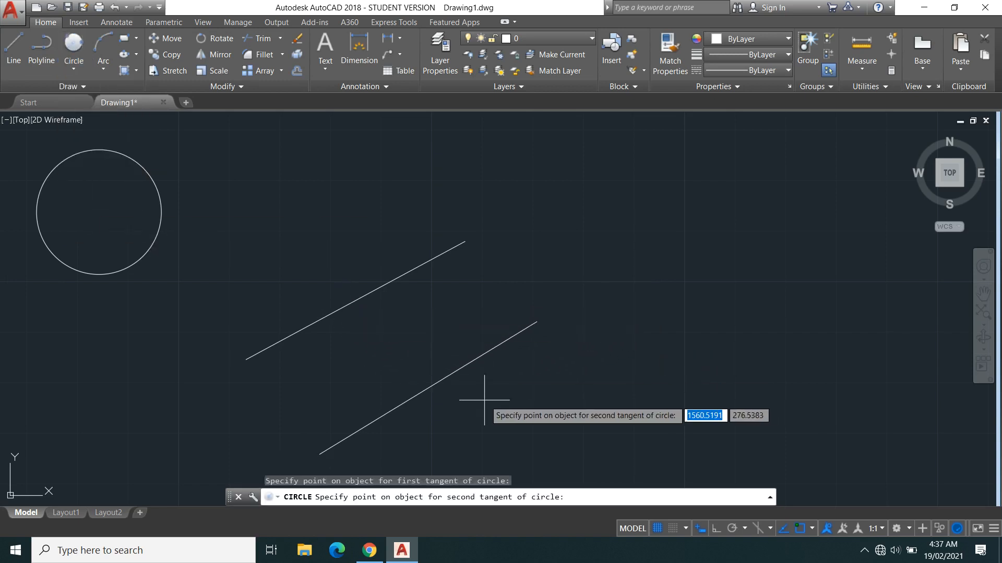
pyautogui.click(417, 395)
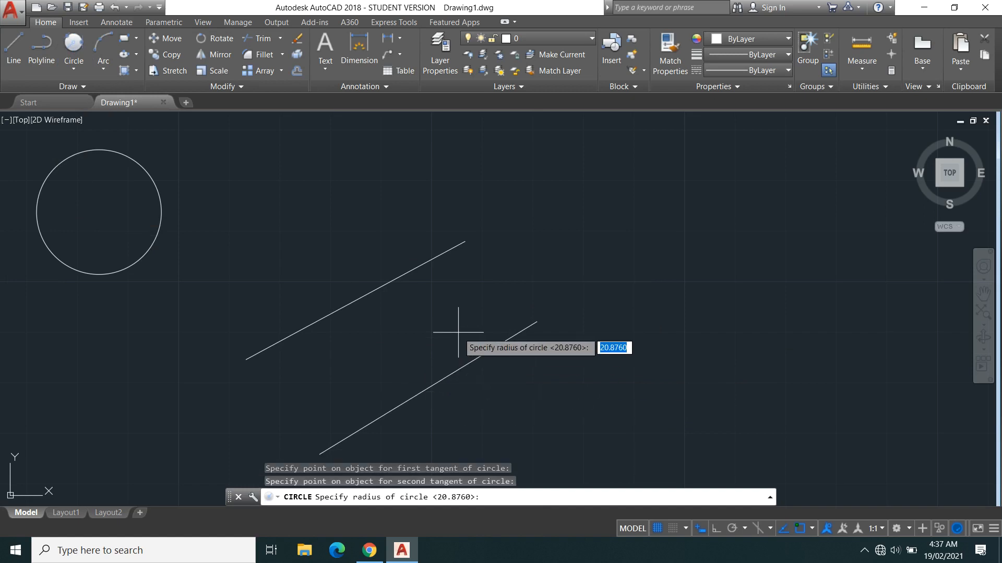
pyautogui.click(420, 391)
pyautogui.click(412, 339)
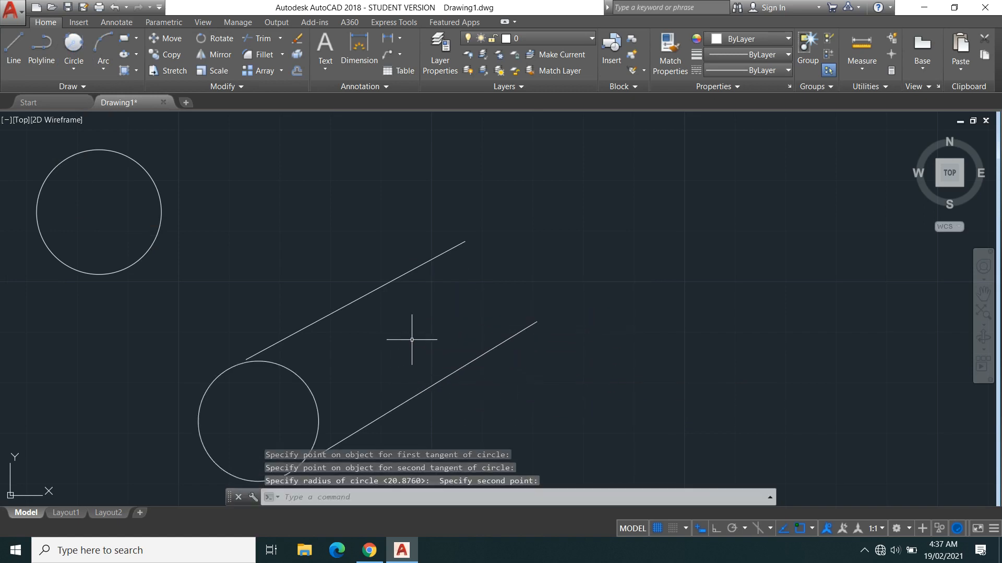
# Try to draw a Tan, Tan, Radius circle tangent to the two diagonal lines with a radius of 5
pyautogui.scroll(-4, 356, 377)
pyautogui.scroll(4, 347, 358)
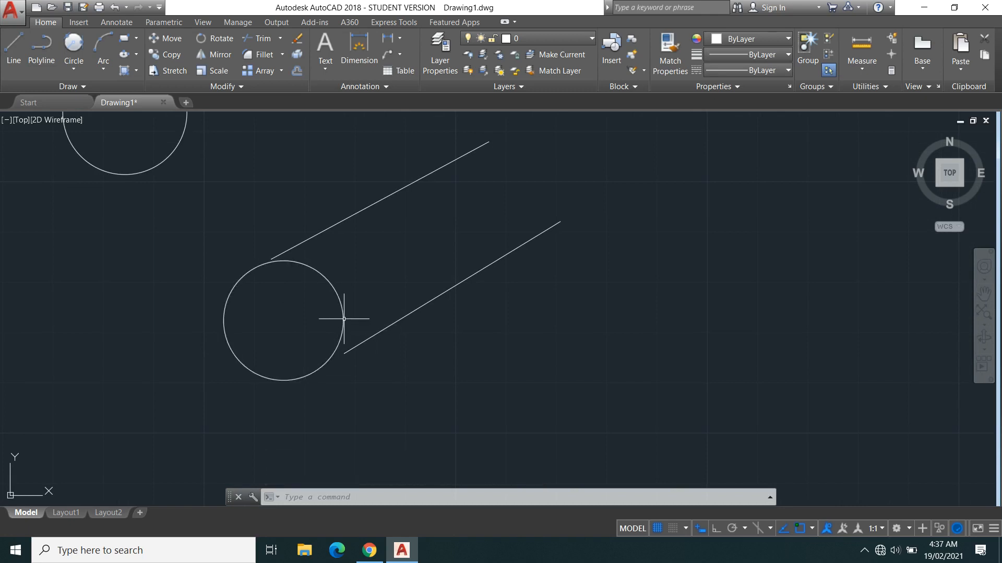
pyautogui.scroll(2, 344, 319)
pyautogui.scroll(-2, 351, 242)
pyautogui.moveTo(351, 241); pyautogui.dragTo(201, 339, button='middle')
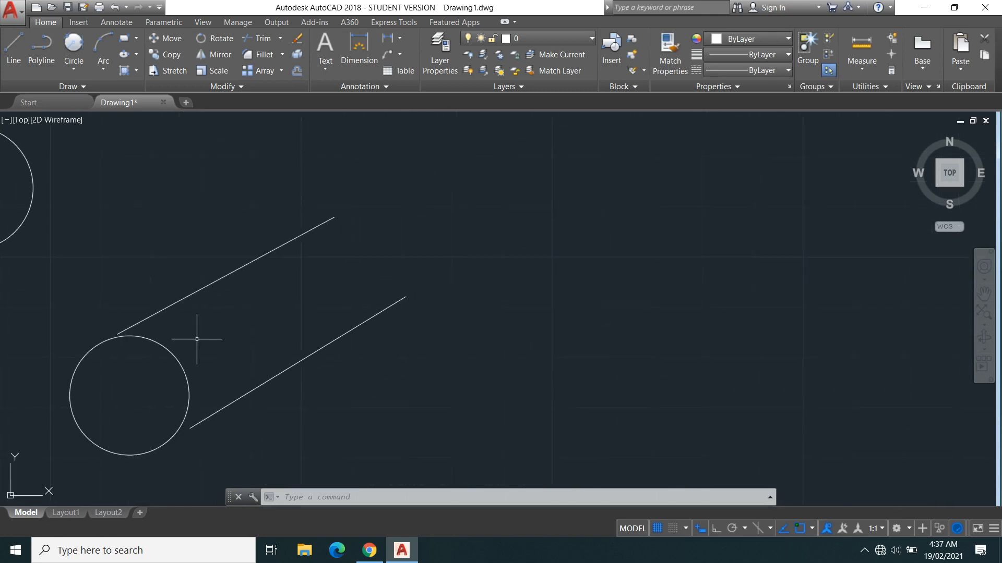
pyautogui.scroll(2, 197, 331)
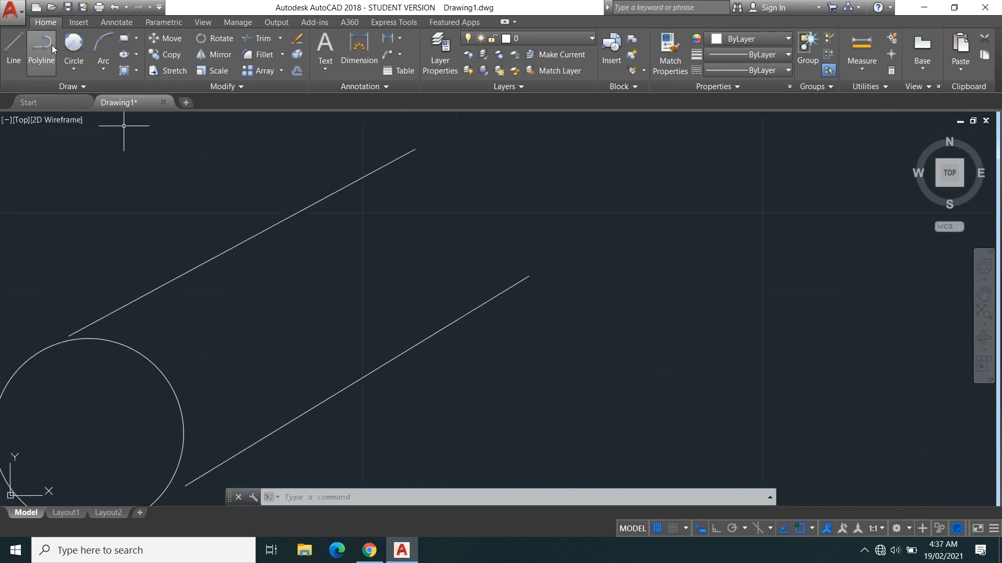
pyautogui.click(67, 49)
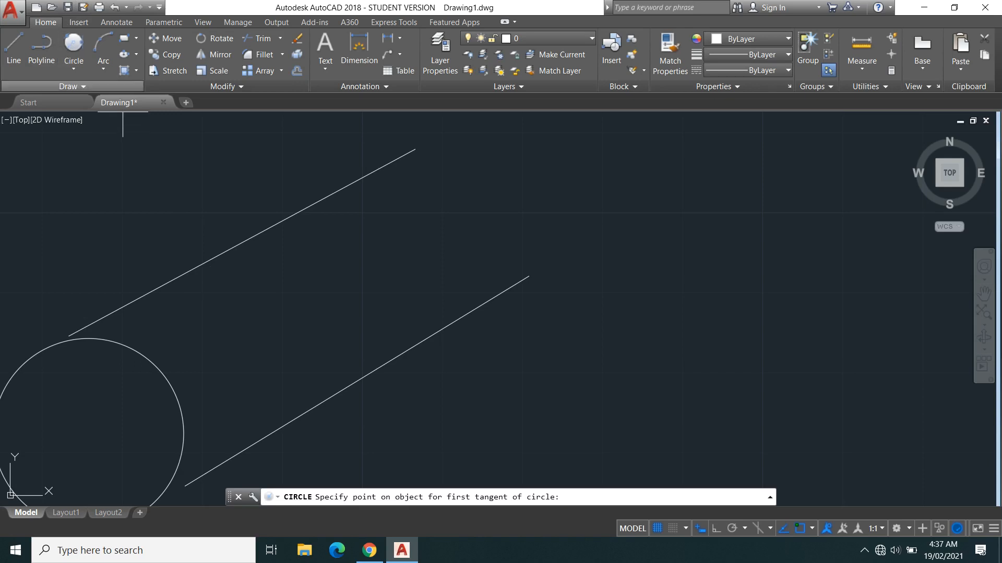
pyautogui.click(269, 229)
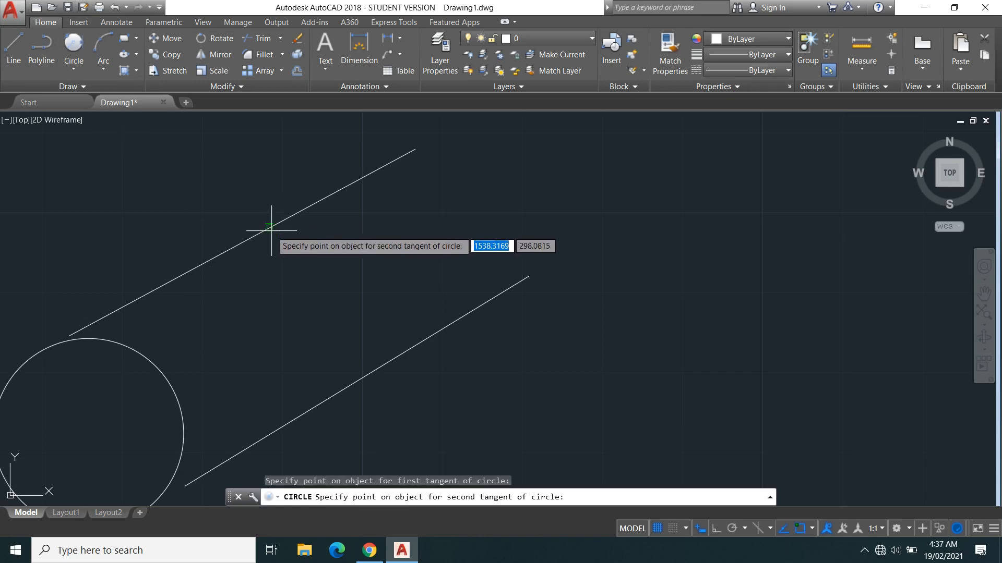
pyautogui.click(387, 362)
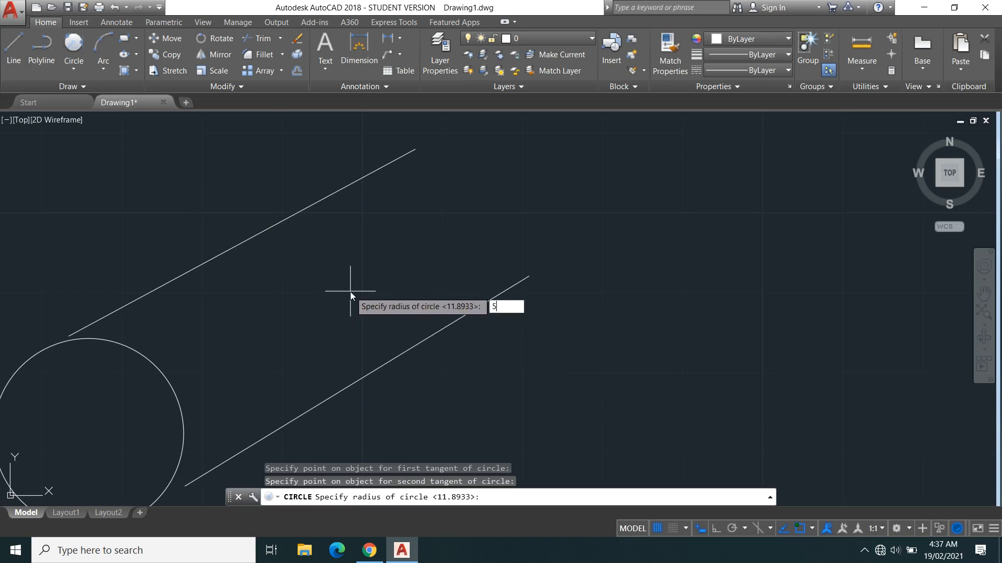
pyautogui.press('Return')
pyautogui.scroll(4, 326, 312)
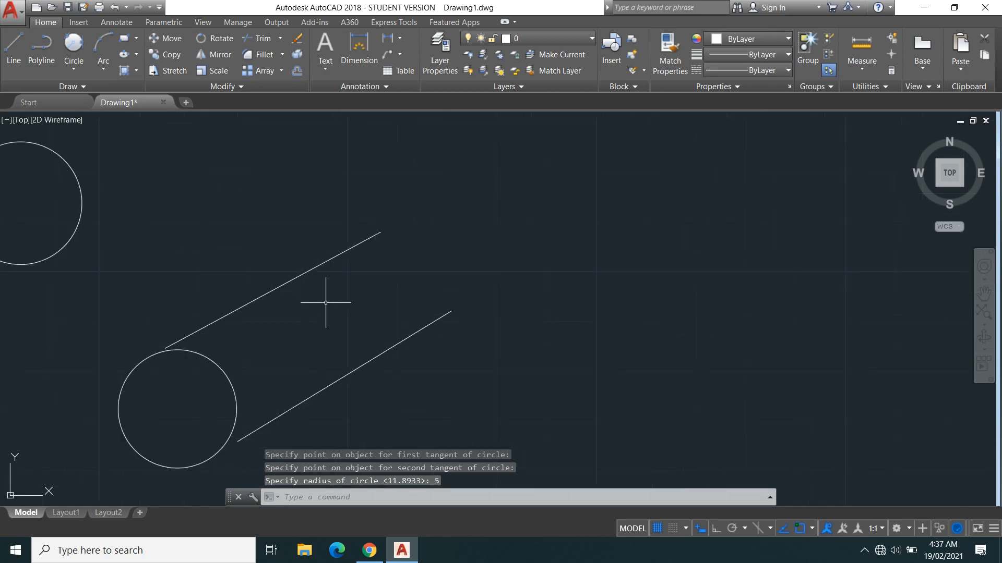
pyautogui.scroll(-4, 260, 288)
pyautogui.scroll(4, 228, 273)
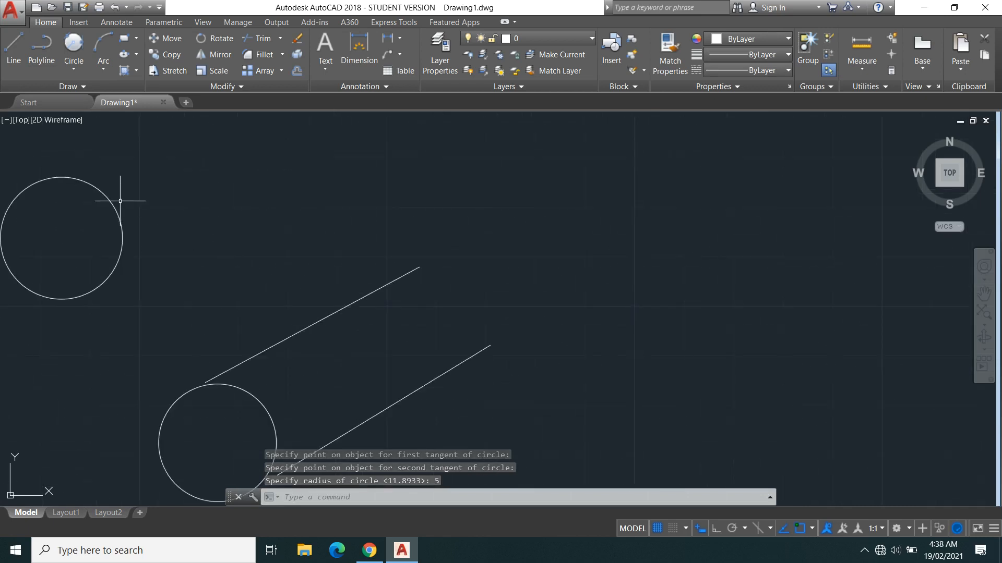
# Draw a Tan, Tan, Radius circle between the two diagonal lines, setting its radius from the lower line to a point between them
pyautogui.click(74, 44)
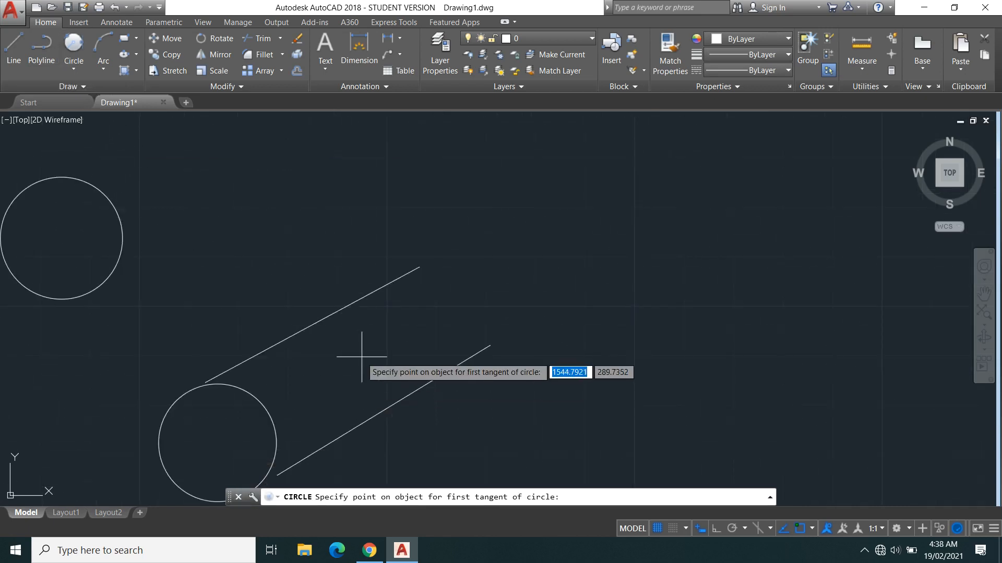
pyautogui.click(316, 324)
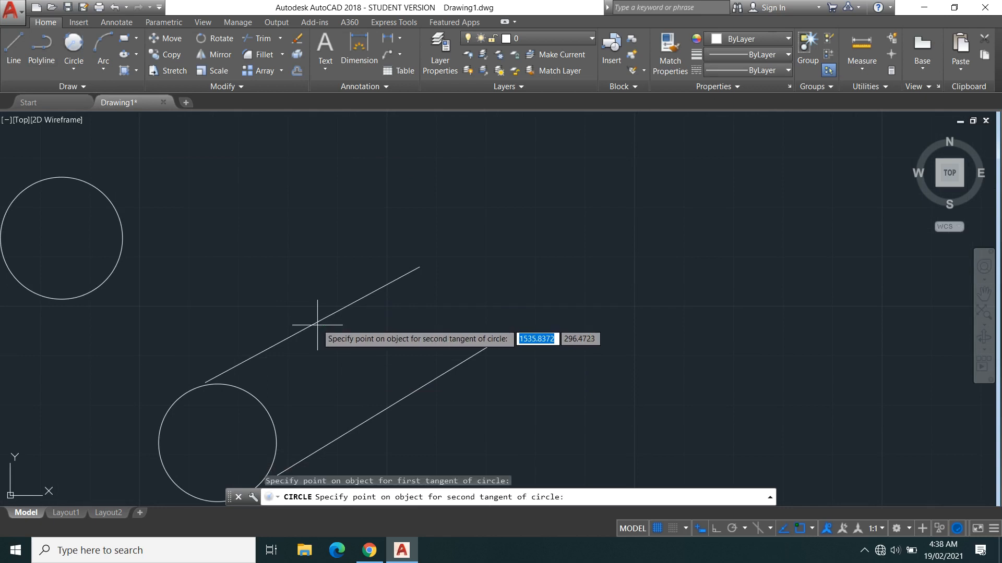
pyautogui.click(382, 410)
pyautogui.click(383, 410)
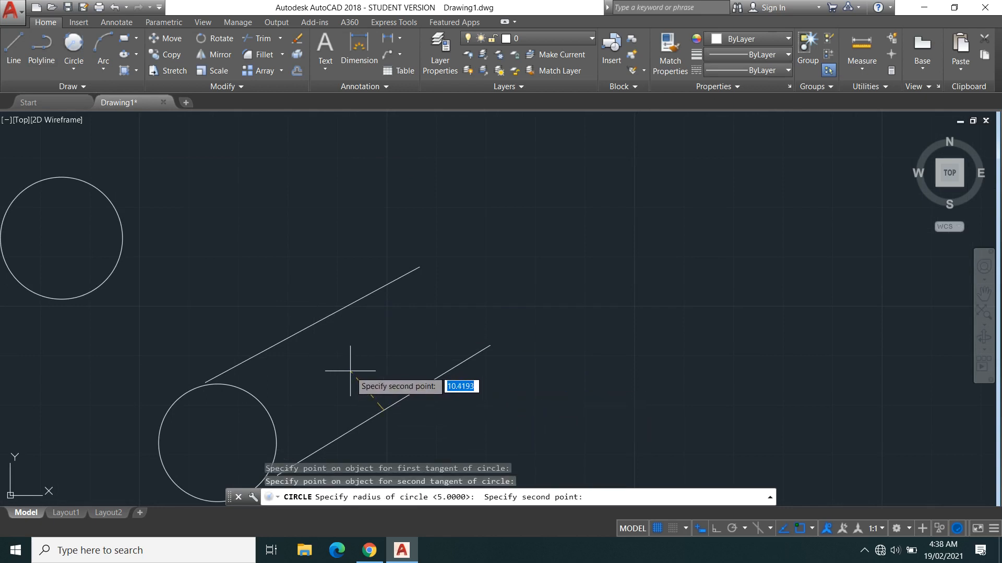
pyautogui.click(354, 365)
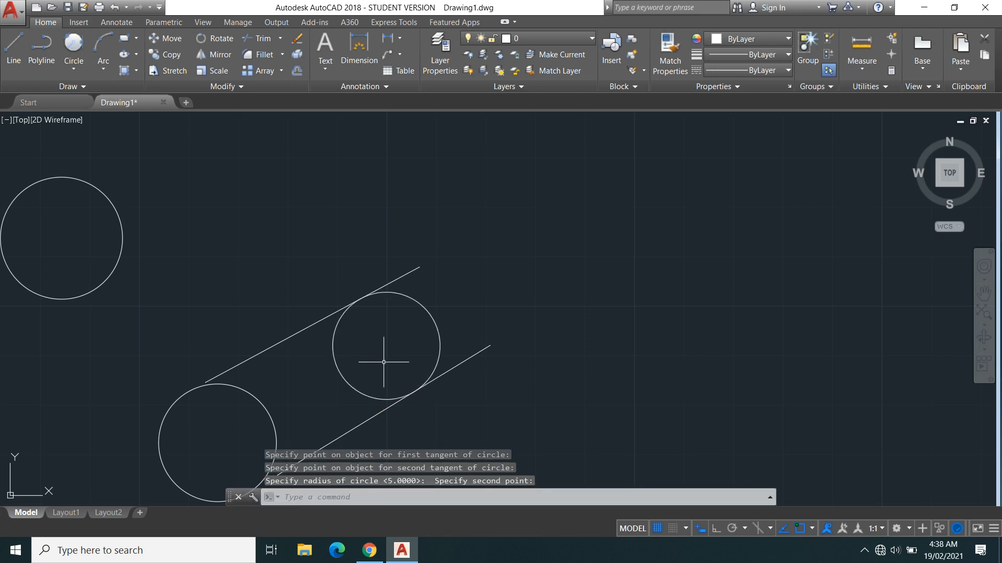
# Delete the circle lying just beyond the lower-left ends of the two diagonal lines
pyautogui.scroll(4, 395, 340)
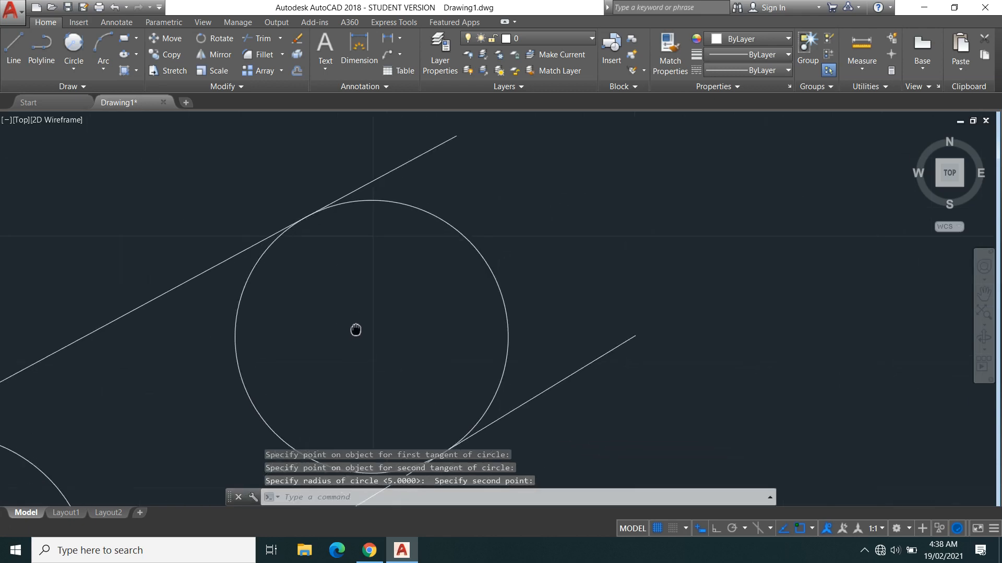
pyautogui.scroll(-2, 384, 358)
pyautogui.scroll(4, 401, 339)
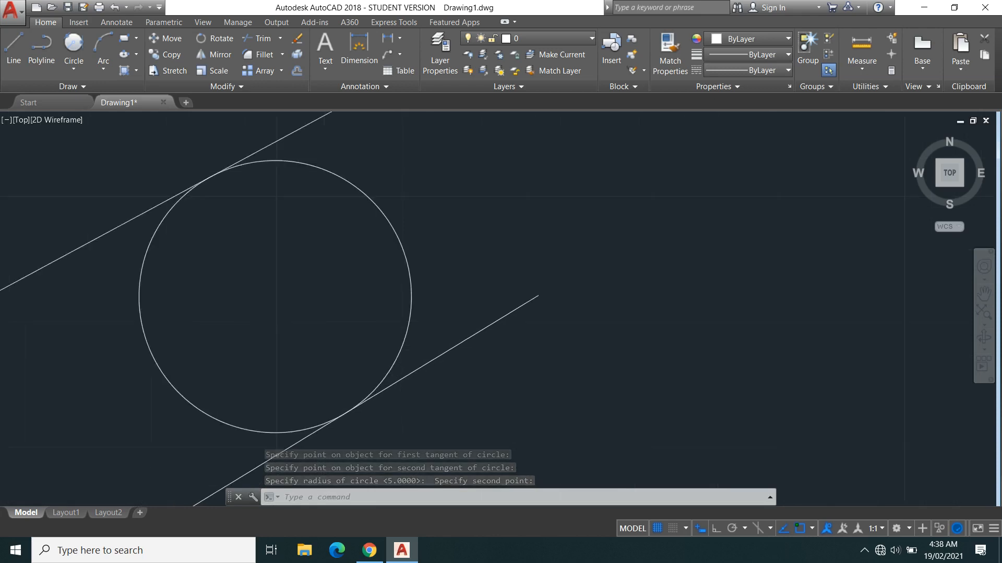
pyautogui.scroll(-3, 399, 336)
pyautogui.scroll(2, 360, 329)
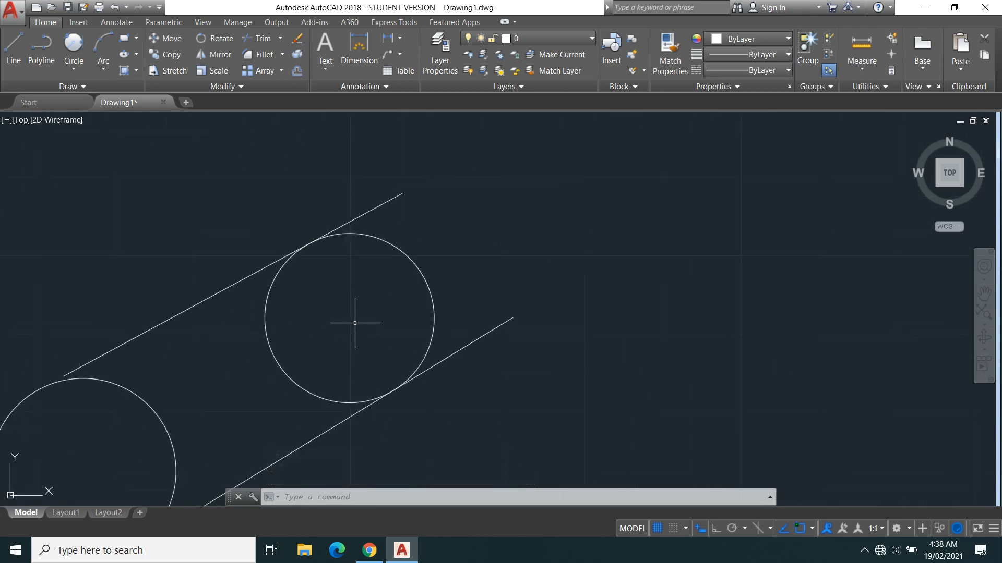
pyautogui.scroll(-4, 355, 323)
pyautogui.moveTo(347, 339); pyautogui.dragTo(271, 335, button='middle')
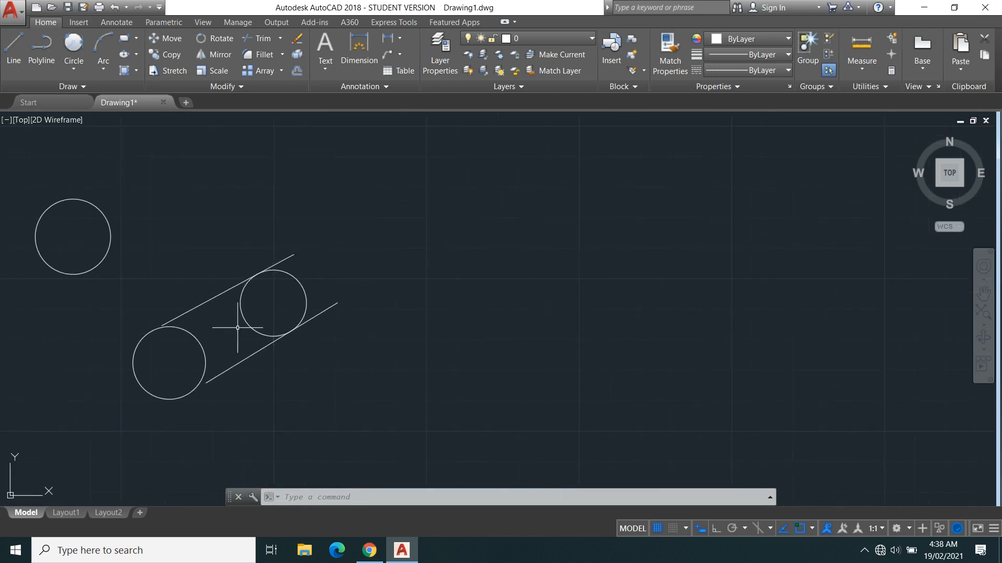
pyautogui.click(203, 348)
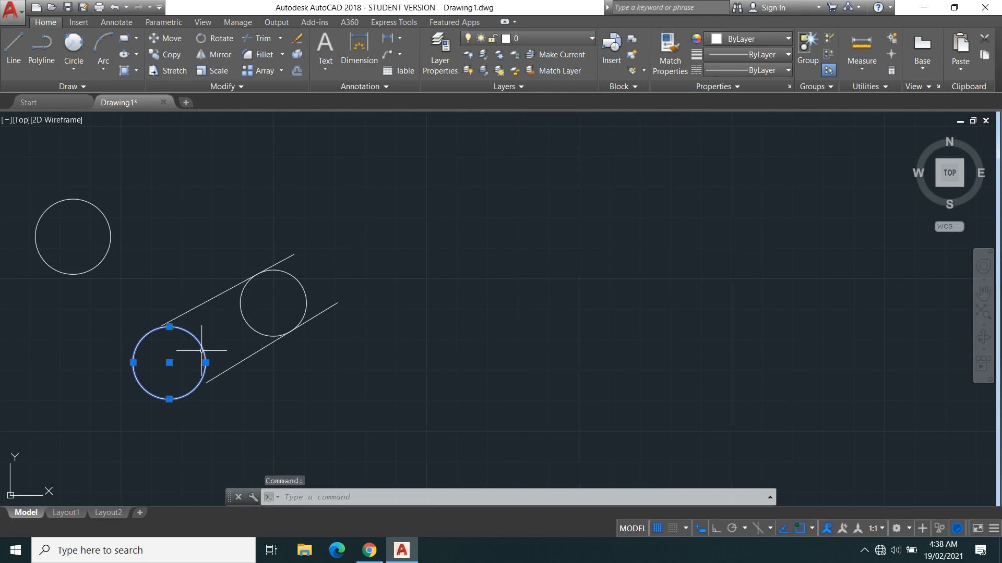
pyautogui.press('Delete')
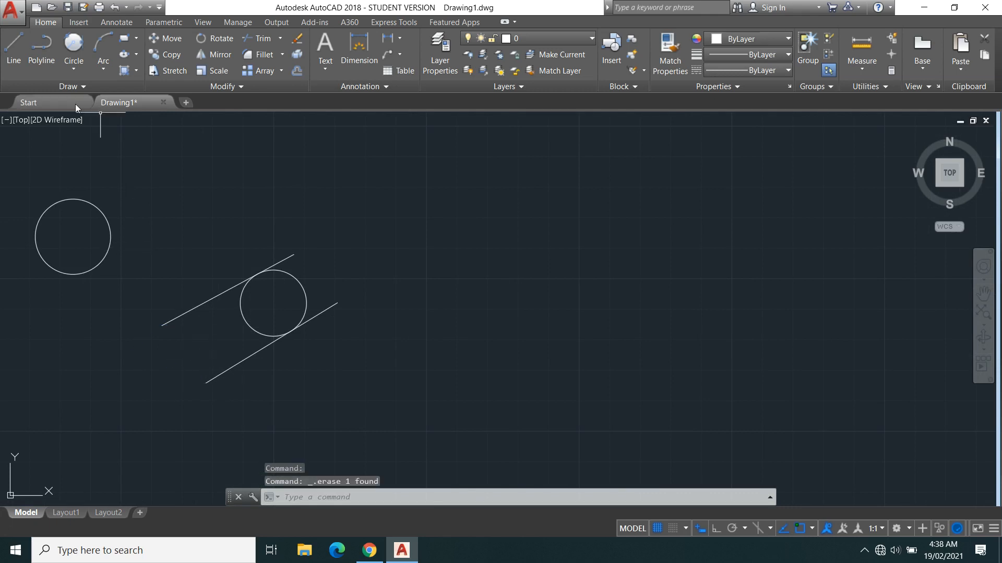
# Draw a single line joining the lower-left endpoints of the two diagonal lines
pyautogui.click(14, 57)
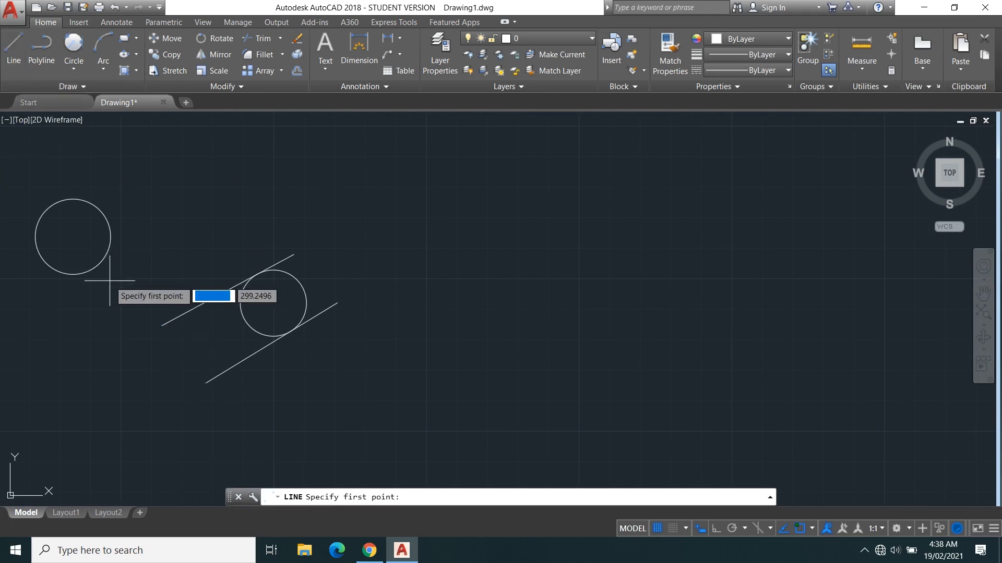
pyautogui.click(162, 326)
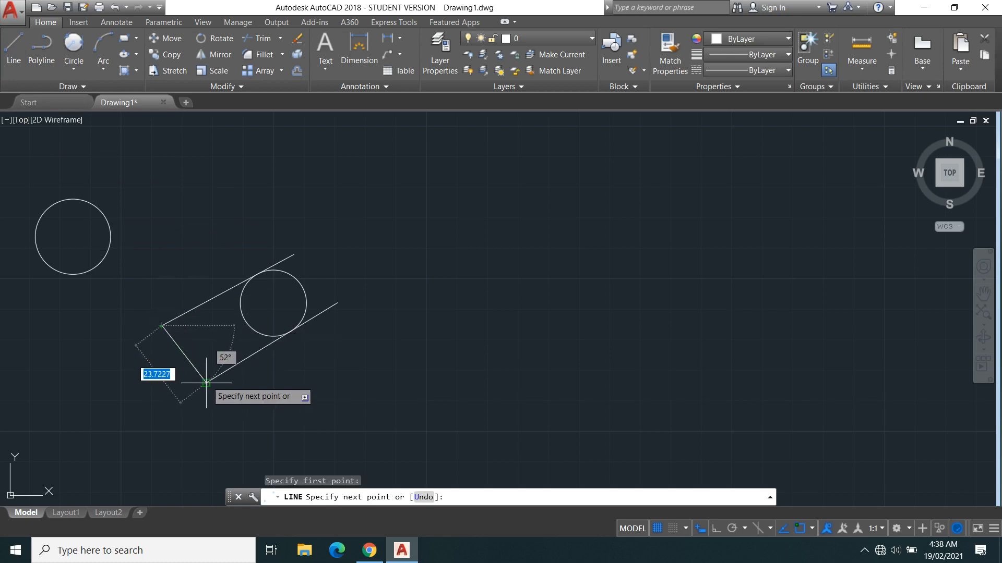
pyautogui.click(204, 382)
pyautogui.rightClick(152, 237)
pyautogui.click(175, 243)
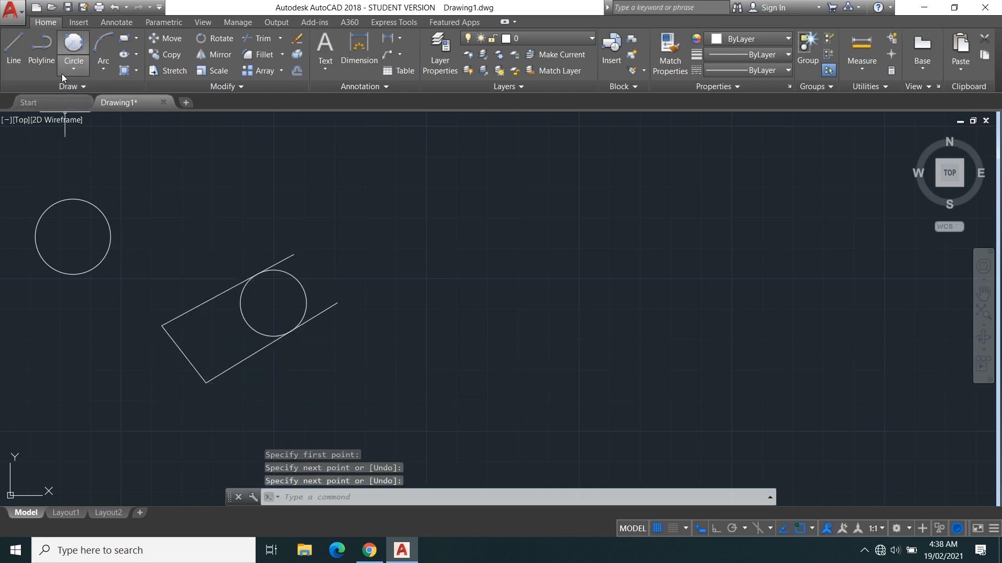
# Draw a Tan, Tan, Tan circle tangent to the short connecting line and both diagonal lines
pyautogui.click(72, 71)
pyautogui.click(88, 228)
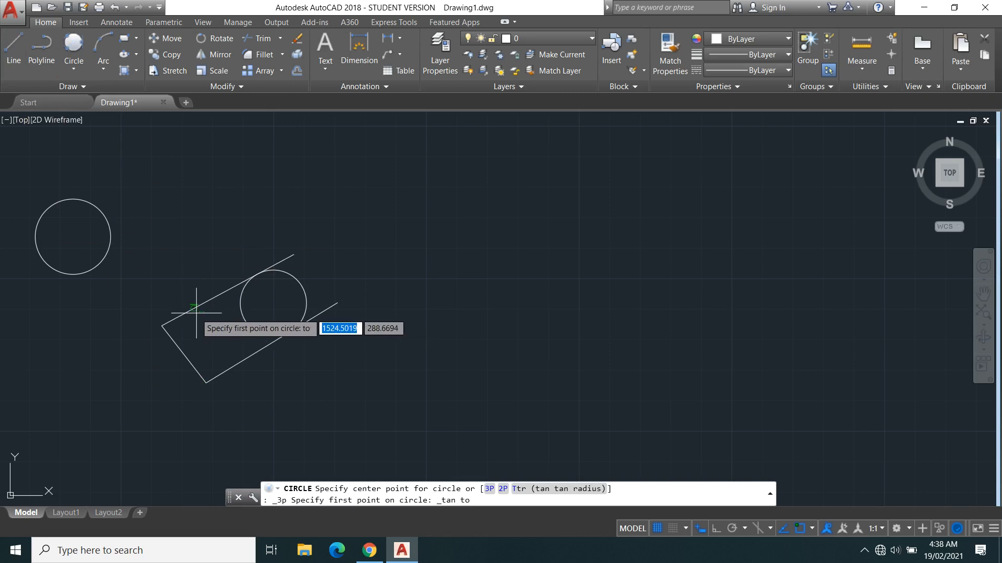
pyautogui.click(179, 350)
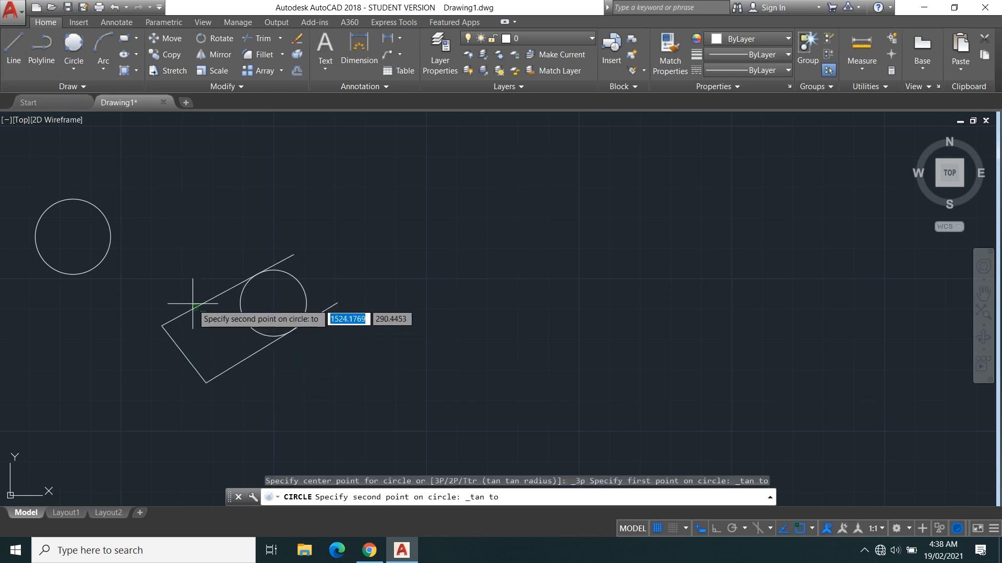
pyautogui.click(199, 305)
pyautogui.click(237, 363)
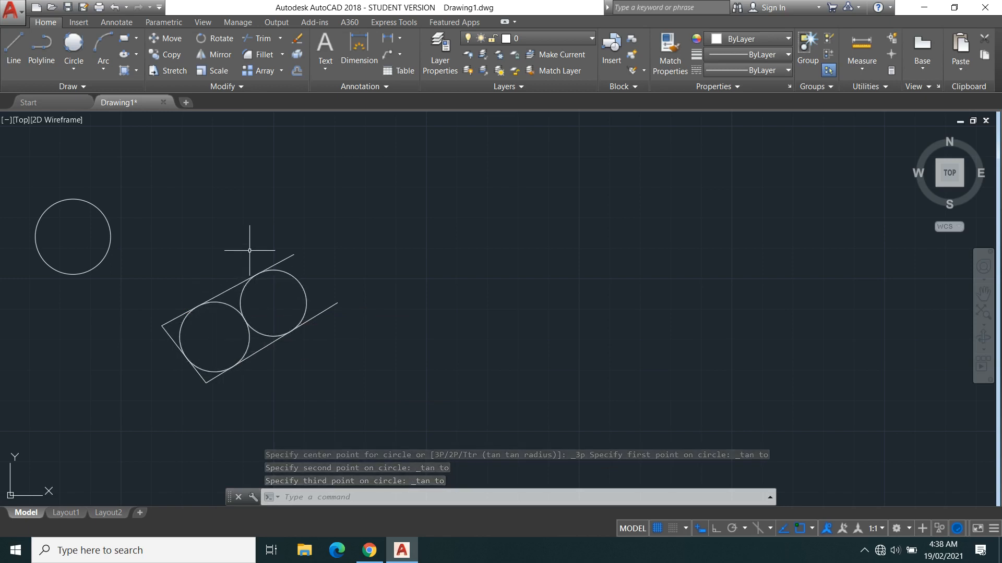
pyautogui.write('D')
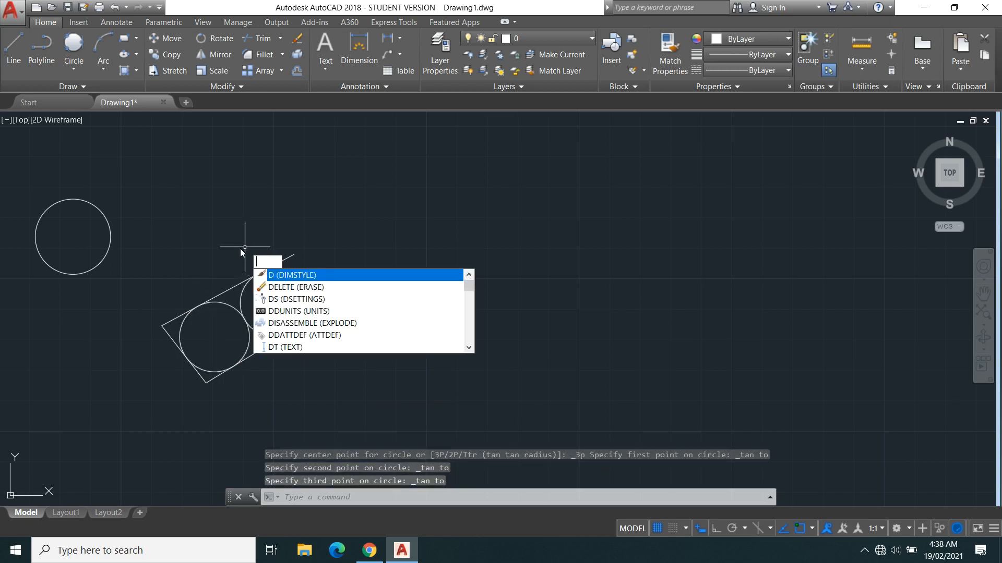
pyautogui.press('BackSpace')
pyautogui.write('C')
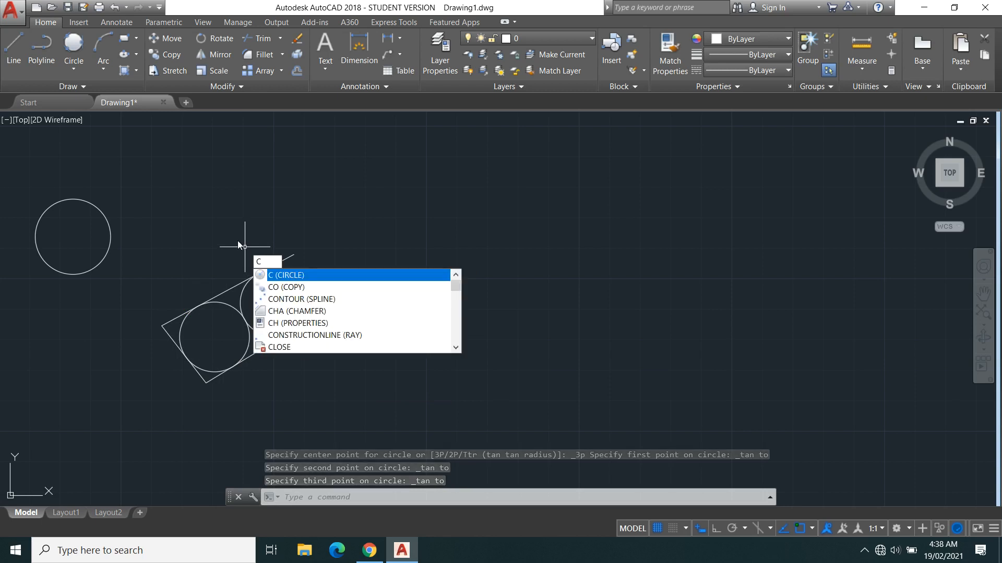
pyautogui.press('Return')
pyautogui.press('Escape')
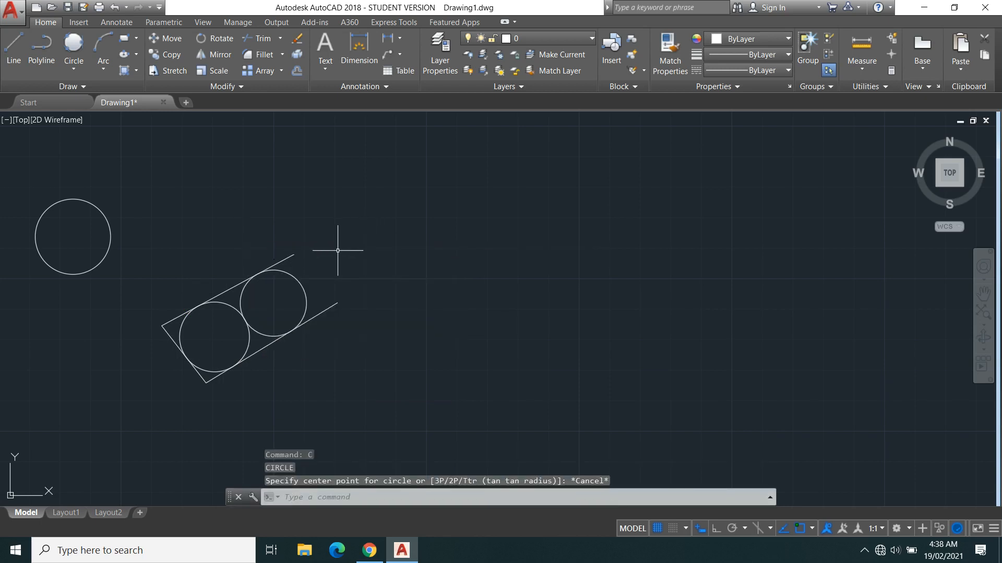
pyautogui.write('L')
pyautogui.press('Return')
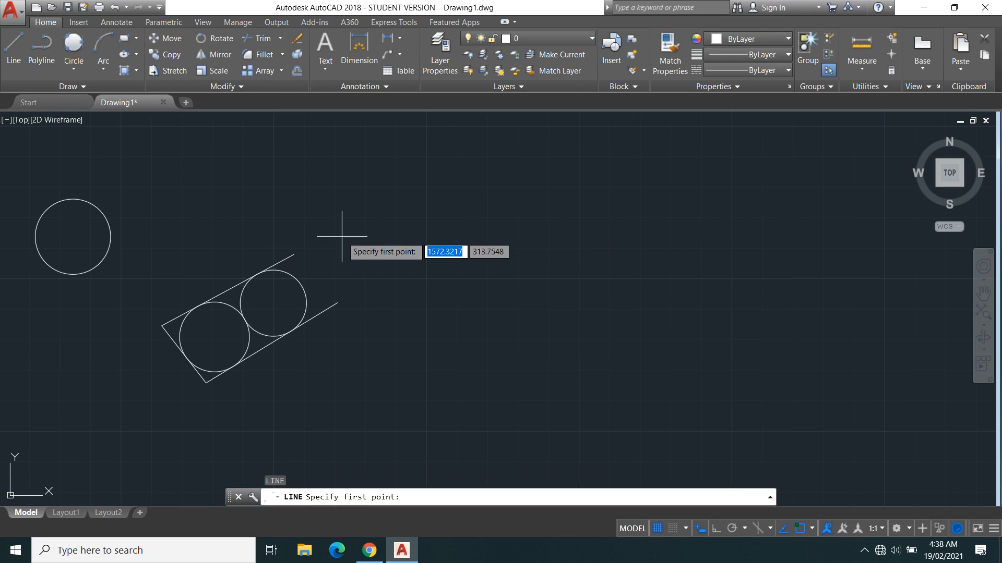
pyautogui.press('Escape')
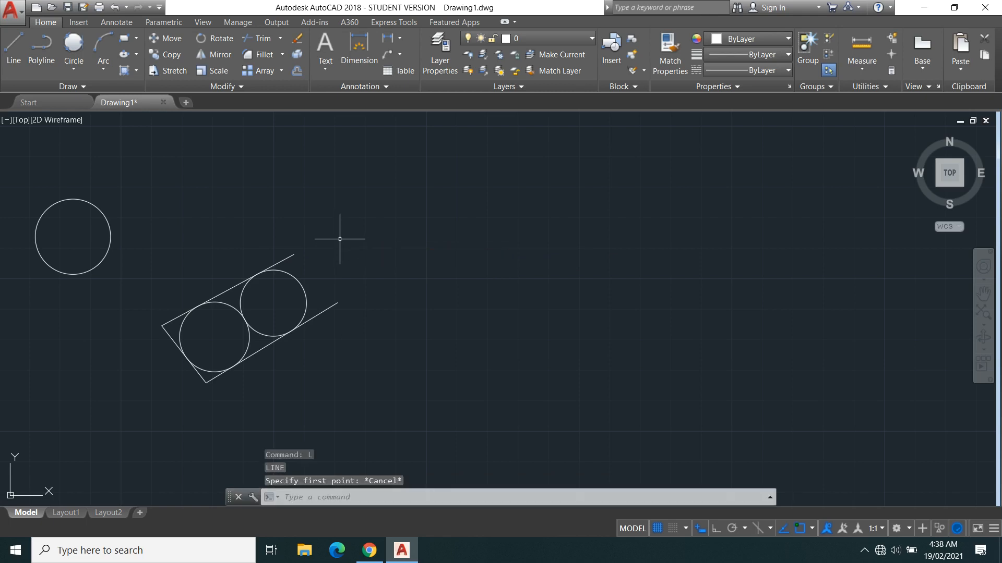
pyautogui.write('PL')
pyautogui.press('Return')
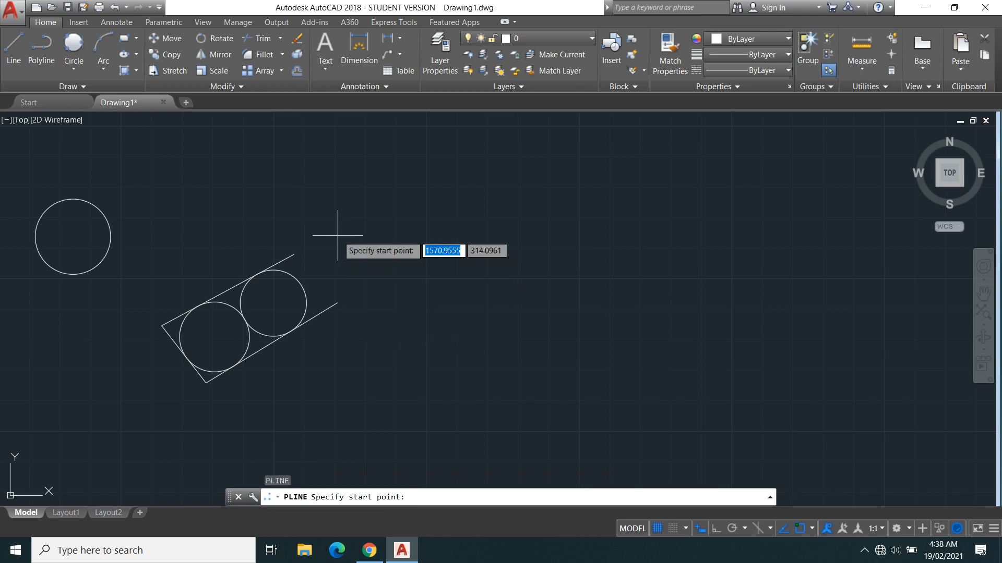
pyautogui.press('Escape')
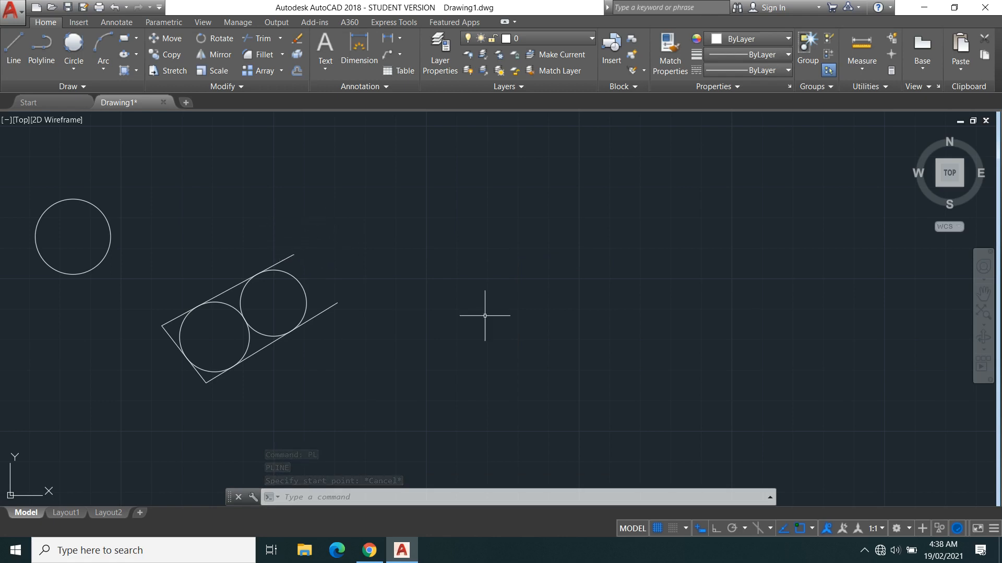
# Draw a single vertical line with Ortho on in the empty area beyond the open ends of the diagonal lines
pyautogui.click(14, 62)
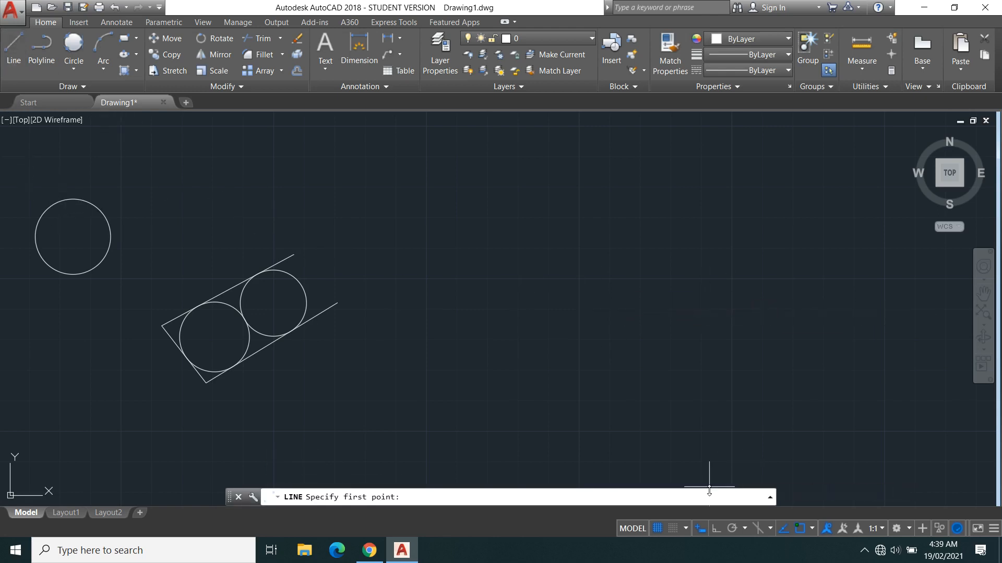
pyautogui.click(535, 218)
pyautogui.click(553, 385)
pyautogui.rightClick(593, 300)
pyautogui.click(618, 306)
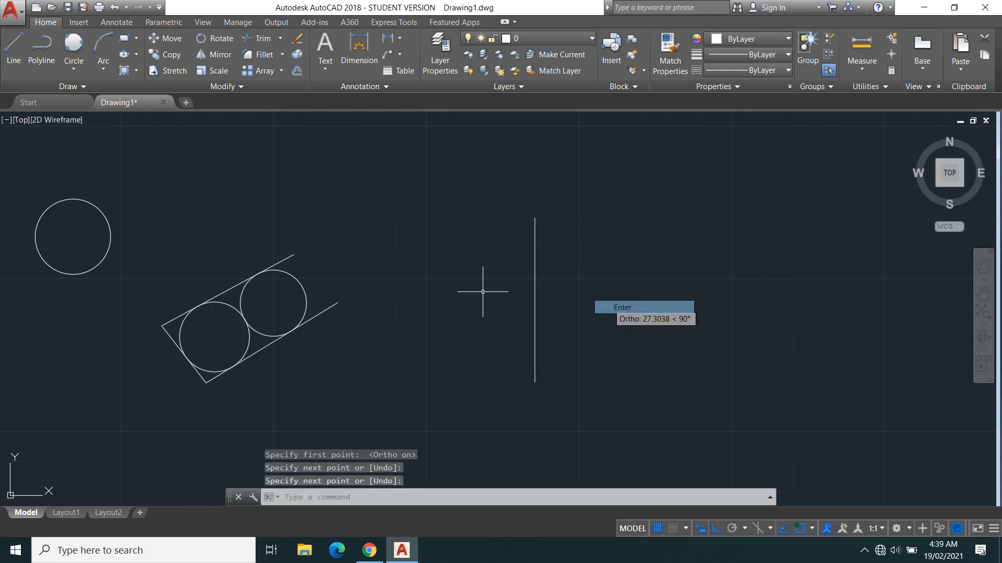
# Display the available Arc construction methods
pyautogui.click(107, 69)
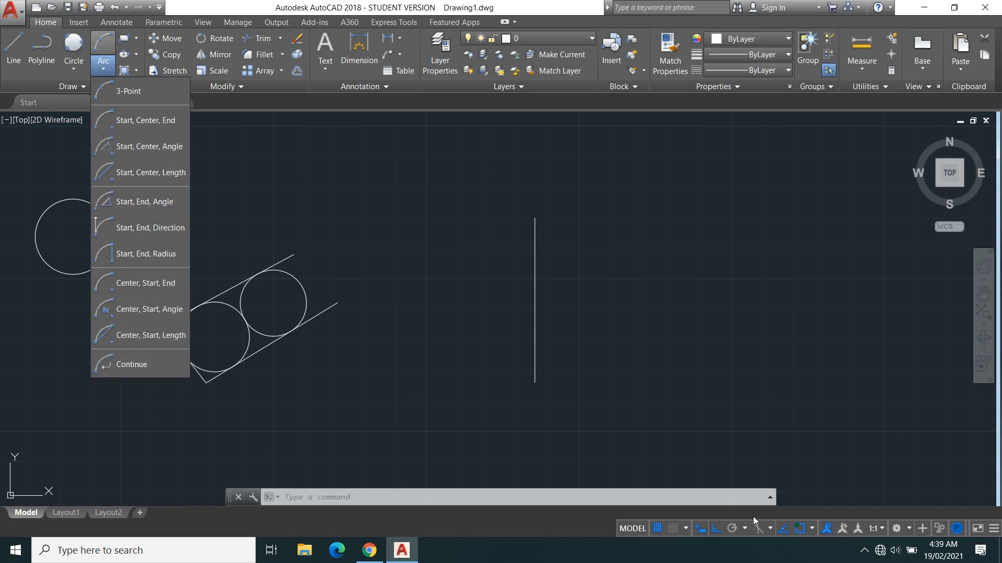
# Turn off ortho mode and draw a shallow freehand three-point arc in the empty area beside the vertical line
pyautogui.click(715, 529)
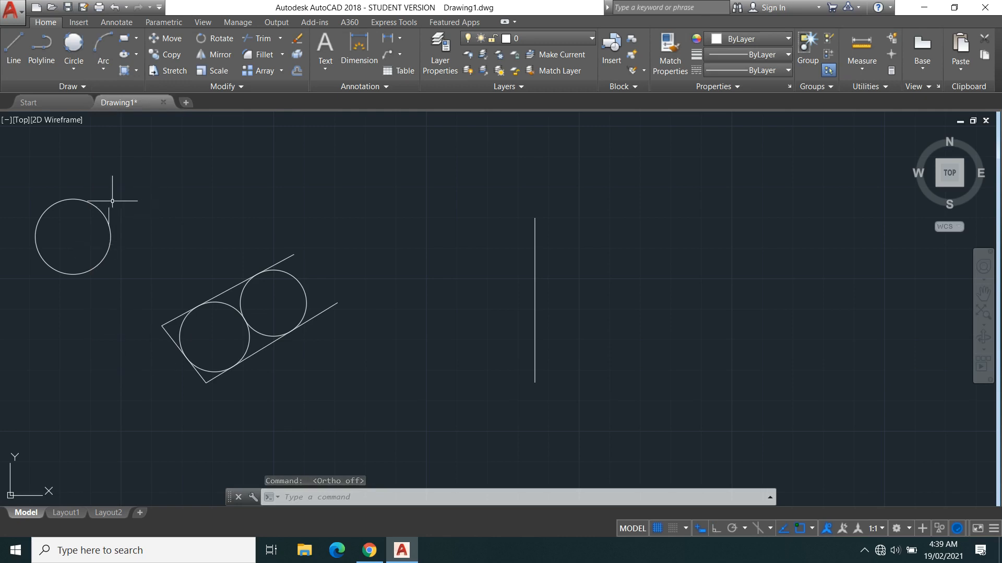
pyautogui.click(105, 72)
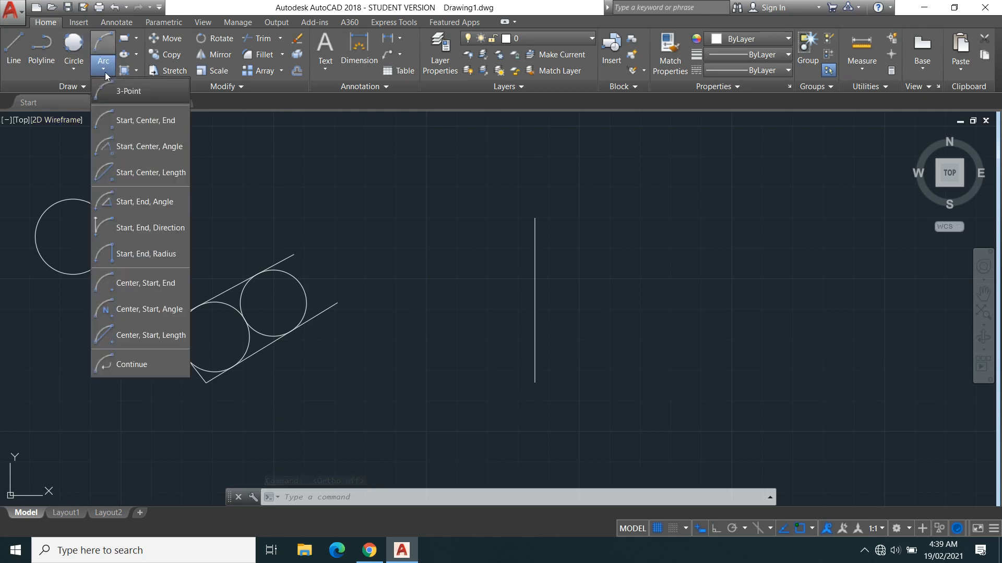
pyautogui.click(137, 92)
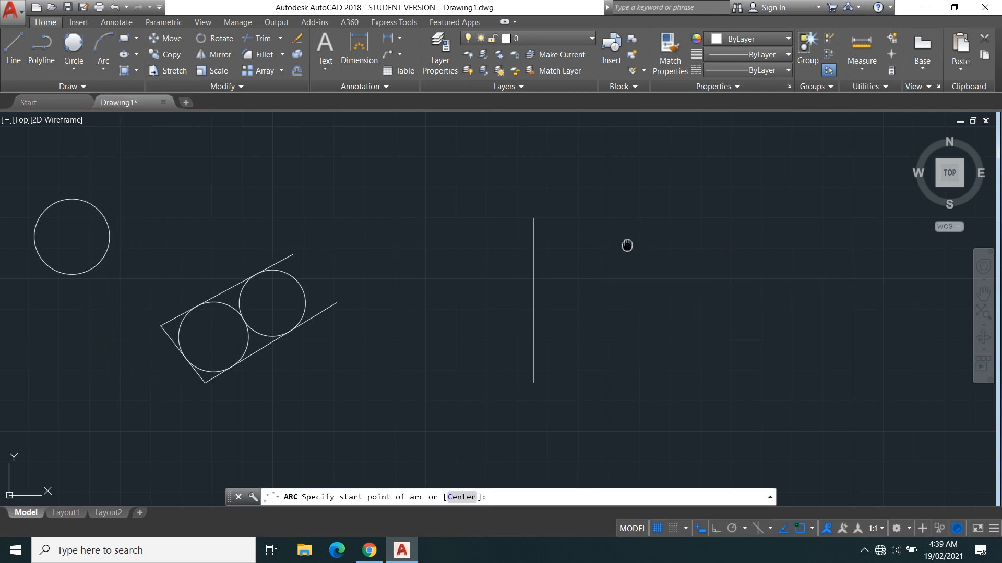
pyautogui.moveTo(626, 246); pyautogui.dragTo(371, 318, button='middle')
pyautogui.click(464, 250)
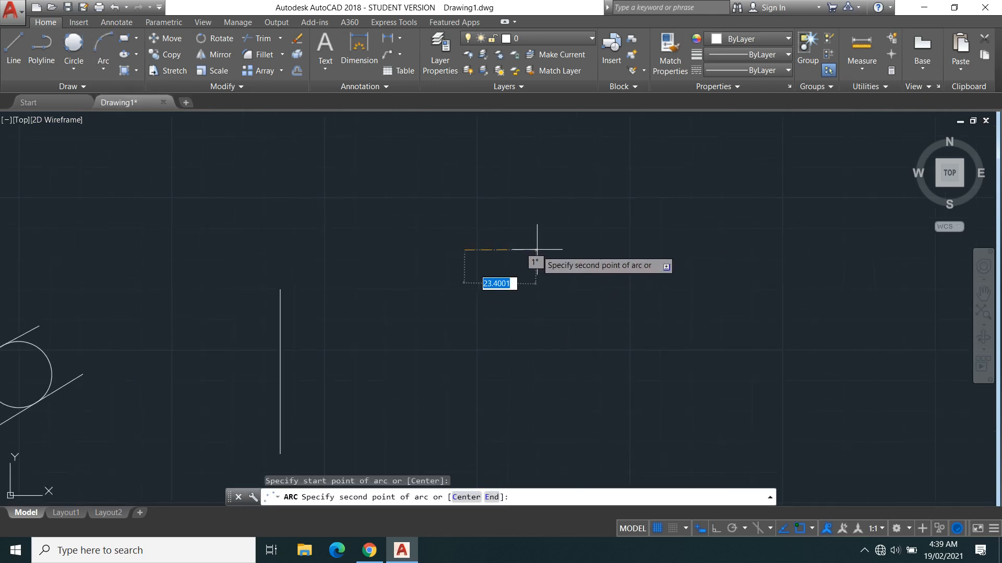
pyautogui.click(544, 252)
pyautogui.click(600, 239)
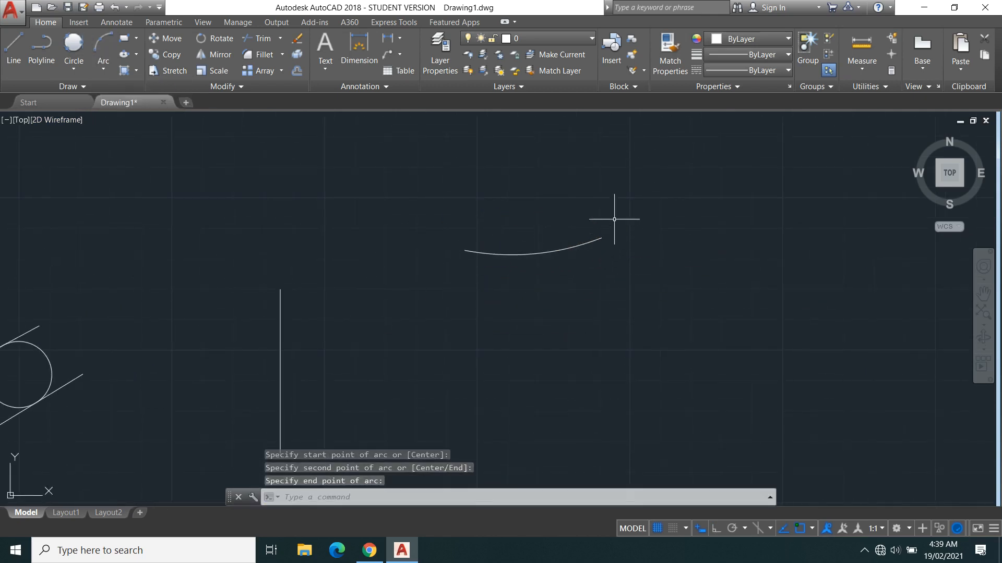
# Draw a second, larger freehand three-point arc bulging away from the vertical line, between the line and the shallow arc
pyautogui.click(104, 52)
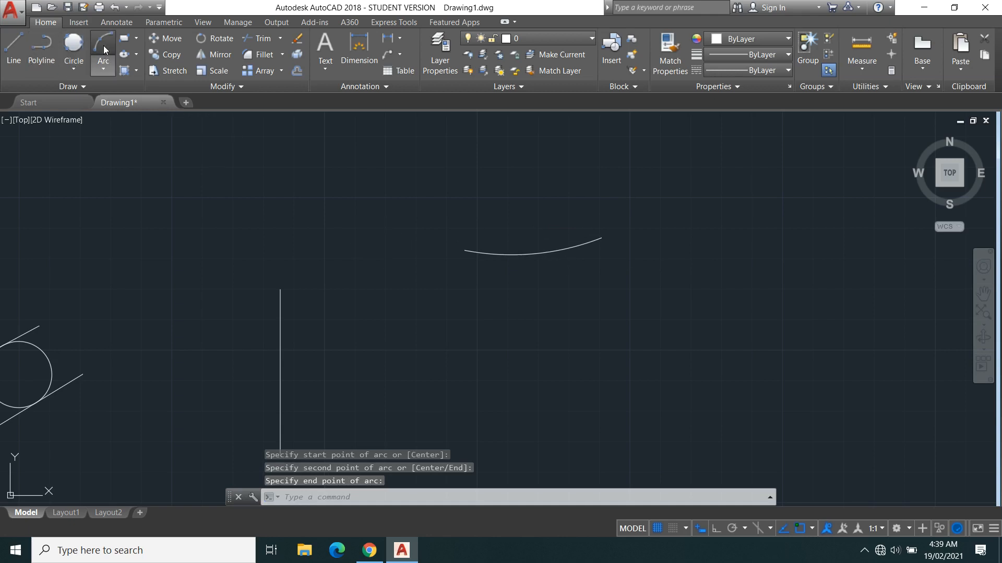
pyautogui.moveTo(354, 276); pyautogui.dragTo(340, 213, button='middle')
pyautogui.click(335, 209)
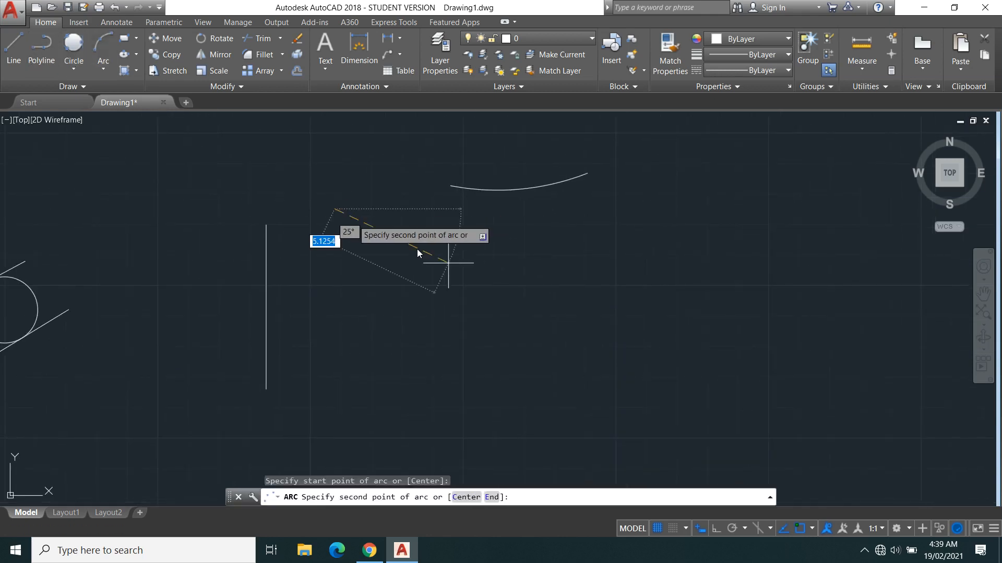
pyautogui.click(454, 276)
pyautogui.click(416, 414)
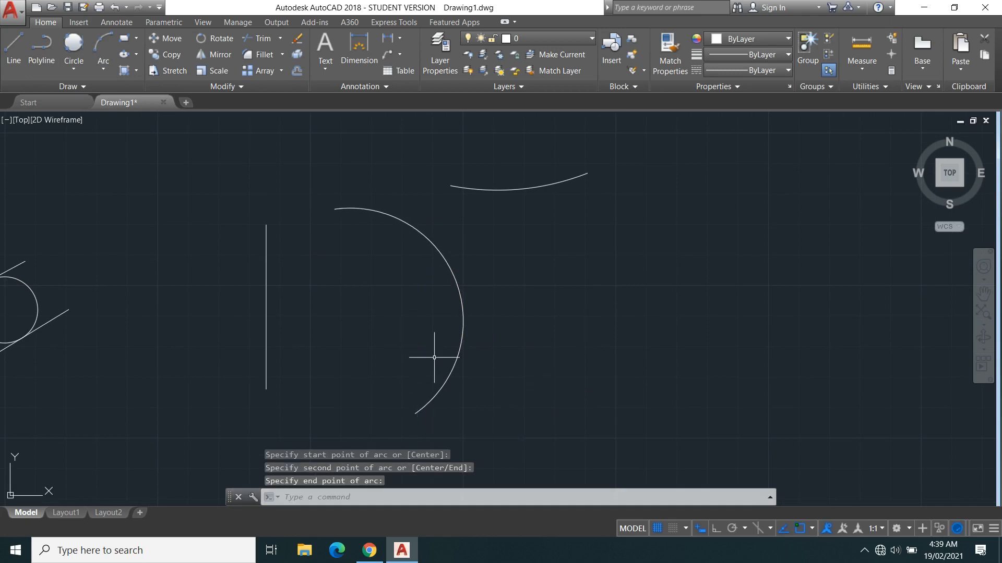
# Draw a three-point arc from the vertical line's upper endpoint, bulging east, to its lower endpoint
pyautogui.click(103, 49)
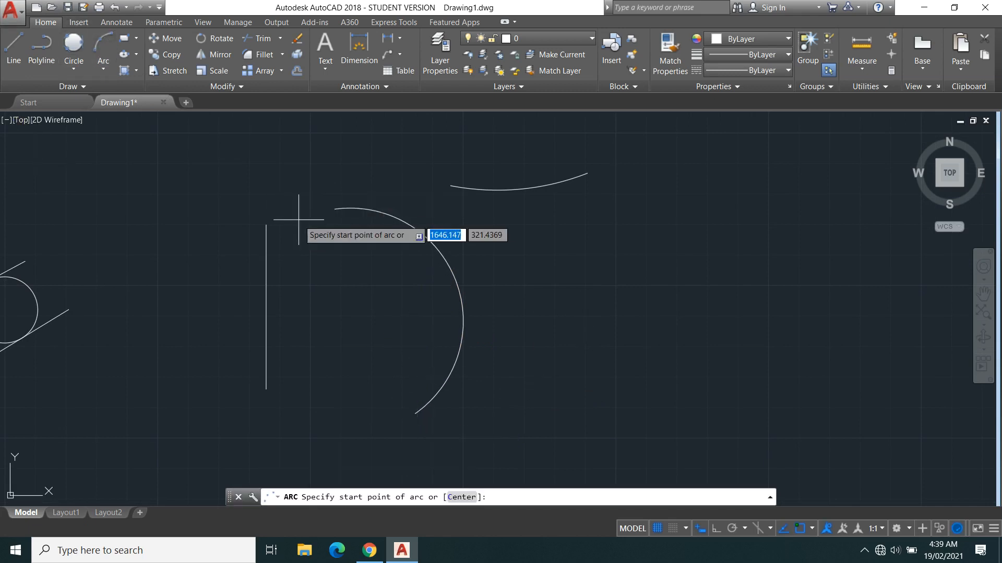
pyautogui.click(267, 225)
pyautogui.click(309, 308)
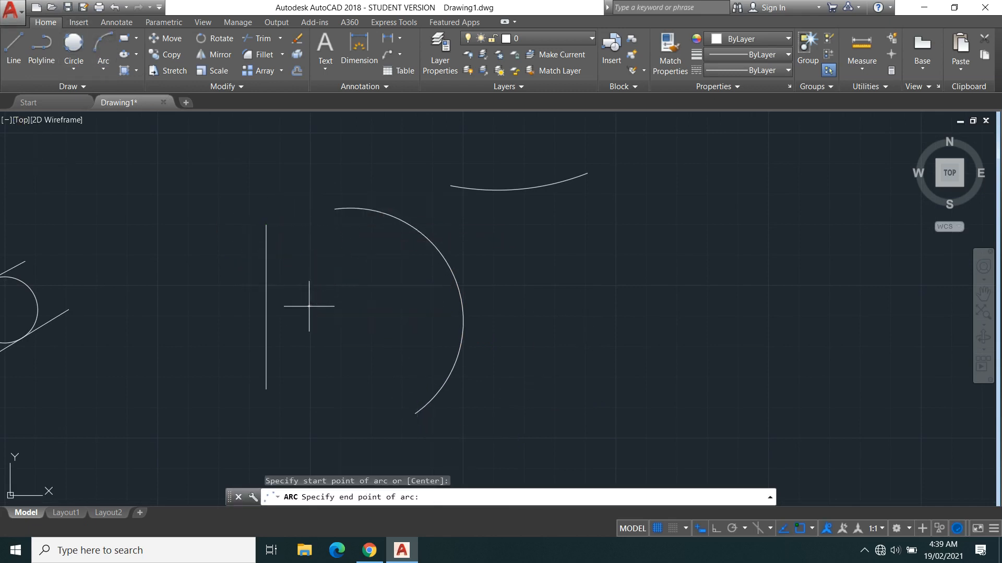
pyautogui.click(267, 387)
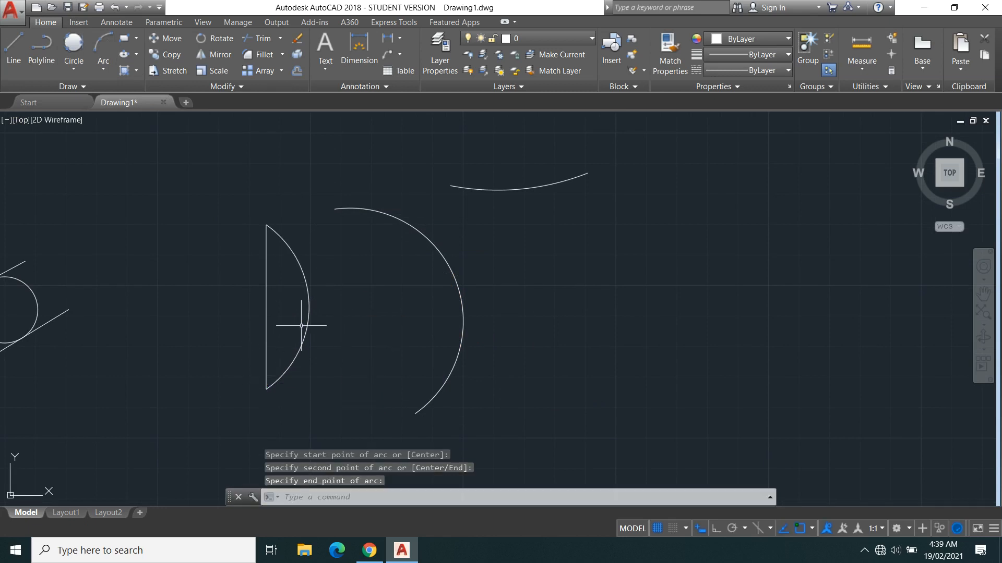
# Erase the two freehand arcs that are not attached to the vertical line
pyautogui.click(518, 353)
pyautogui.click(445, 166)
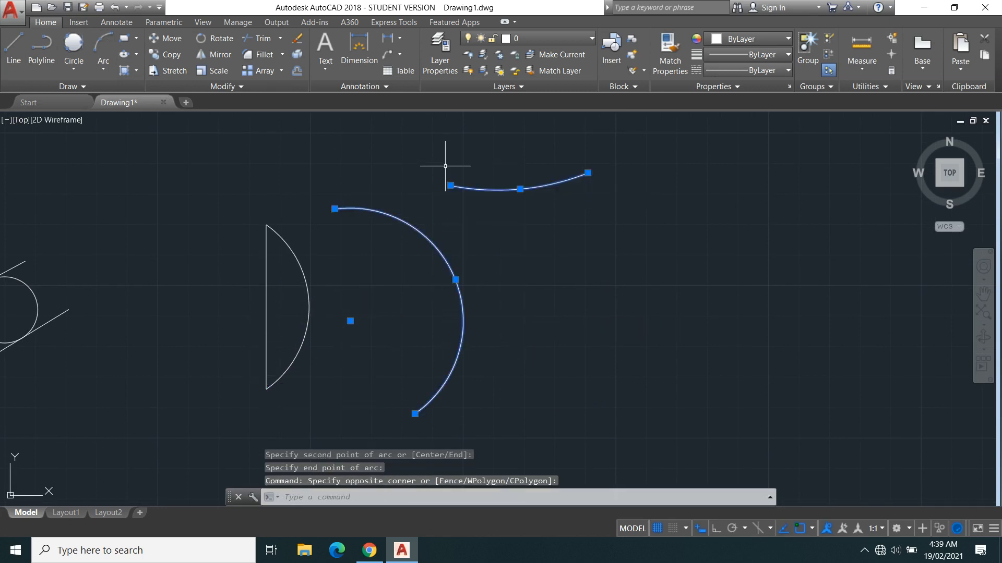
pyautogui.press('Delete')
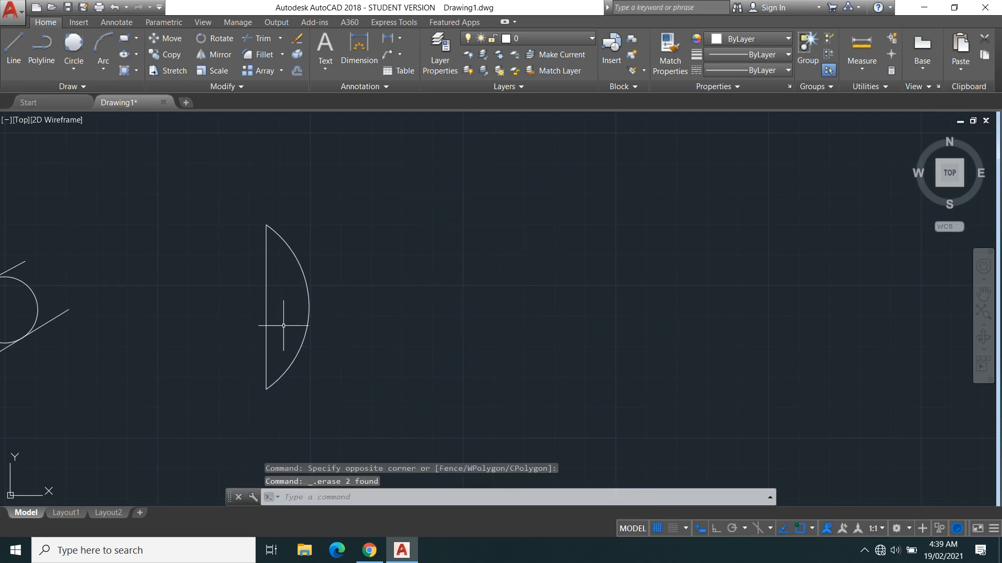
# Erase the three-point arc joining the vertical line's endpoints, keeping the line
pyautogui.moveTo(297, 308); pyautogui.dragTo(311, 280, button='middle')
pyautogui.click(345, 309)
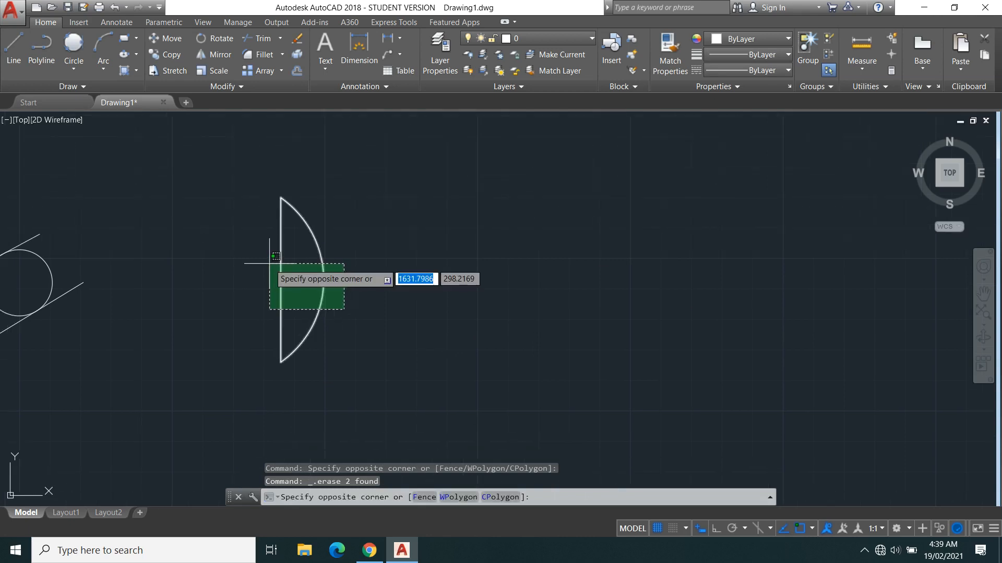
pyautogui.click(320, 251)
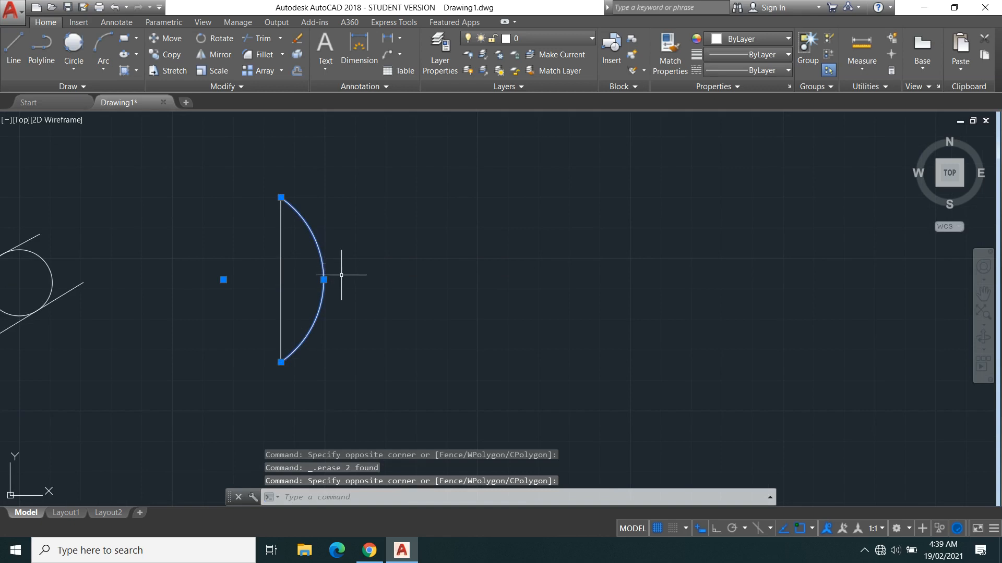
pyautogui.press('Delete')
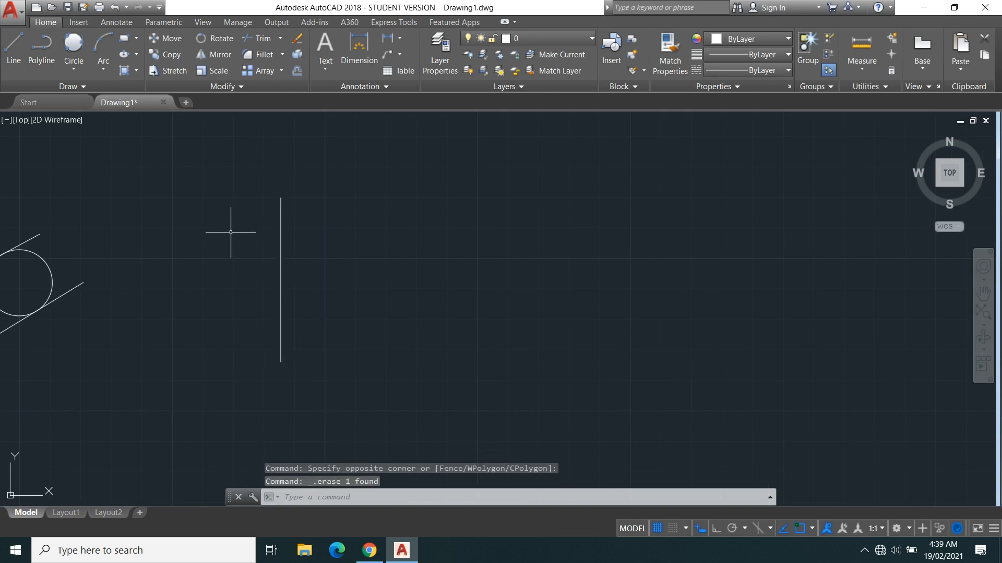
# Draw a Start, Center, End arc from the line's upper endpoint about its midpoint to the lower endpoint, and undo it
pyautogui.click(110, 68)
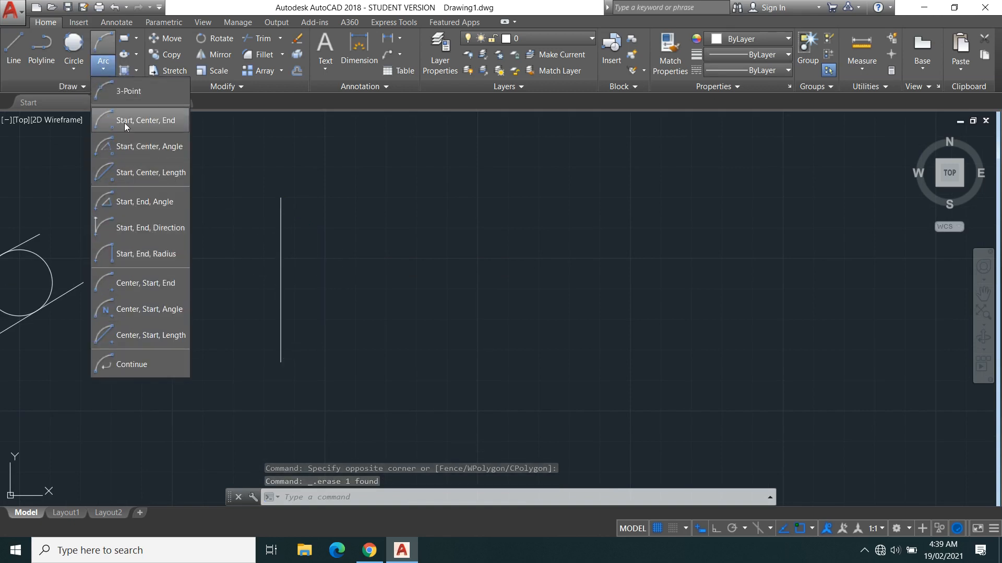
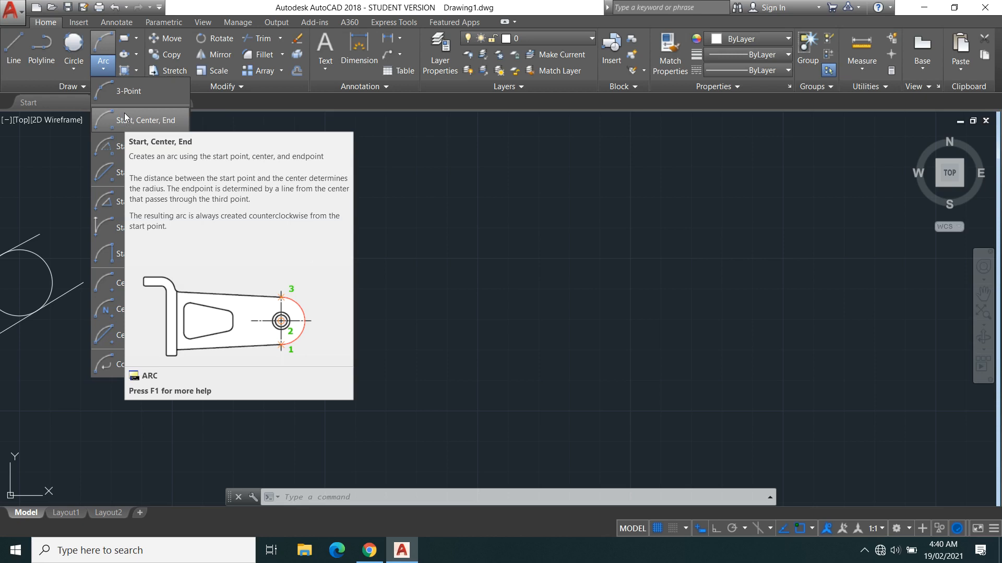
pyautogui.click(125, 119)
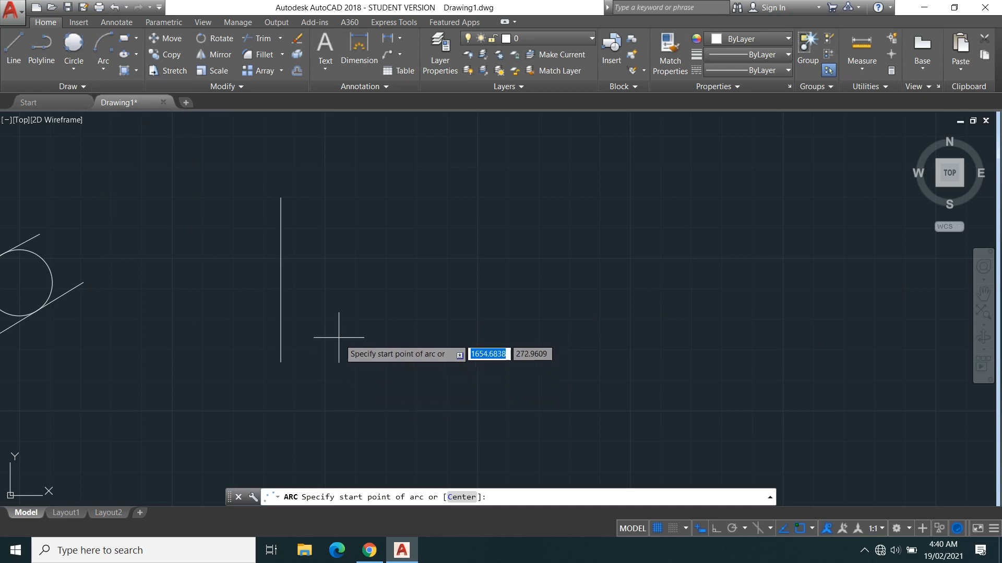
pyautogui.click(281, 199)
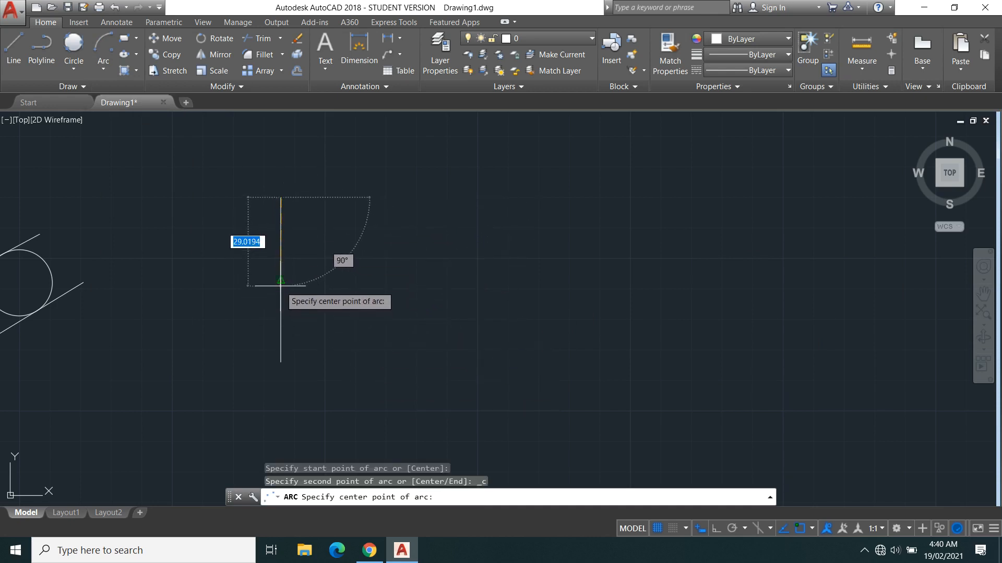
pyautogui.click(281, 280)
pyautogui.click(280, 362)
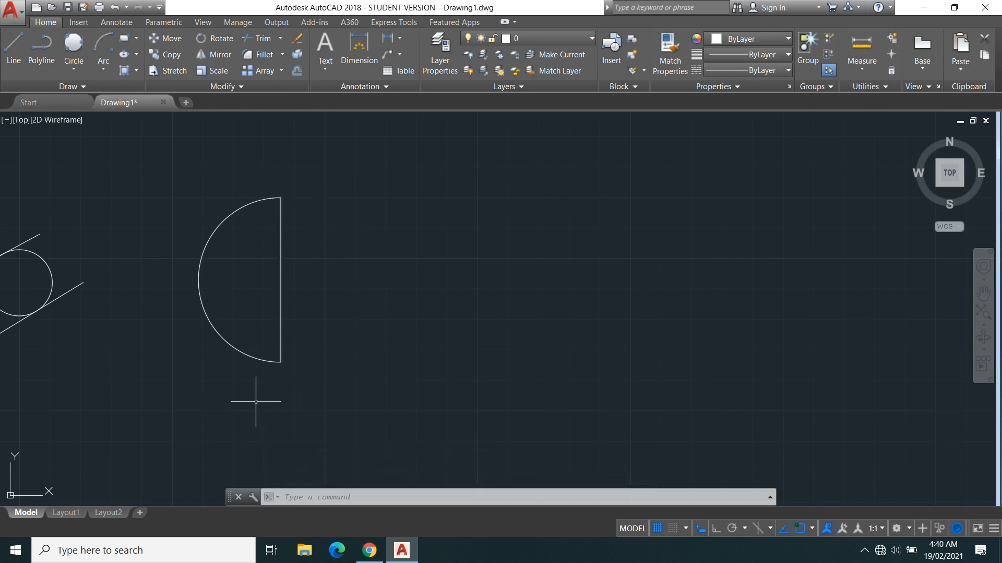
pyautogui.hotkey('ctrl', 'z')
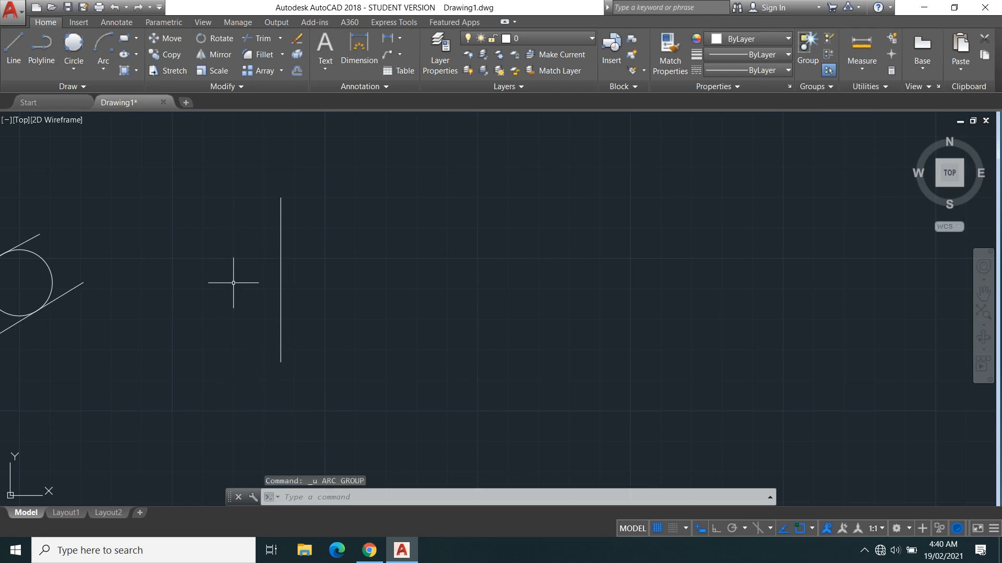
# Draw a Start, Center, End arc from the line's lower endpoint, centred on its midpoint, to the upper endpoint
pyautogui.click(109, 72)
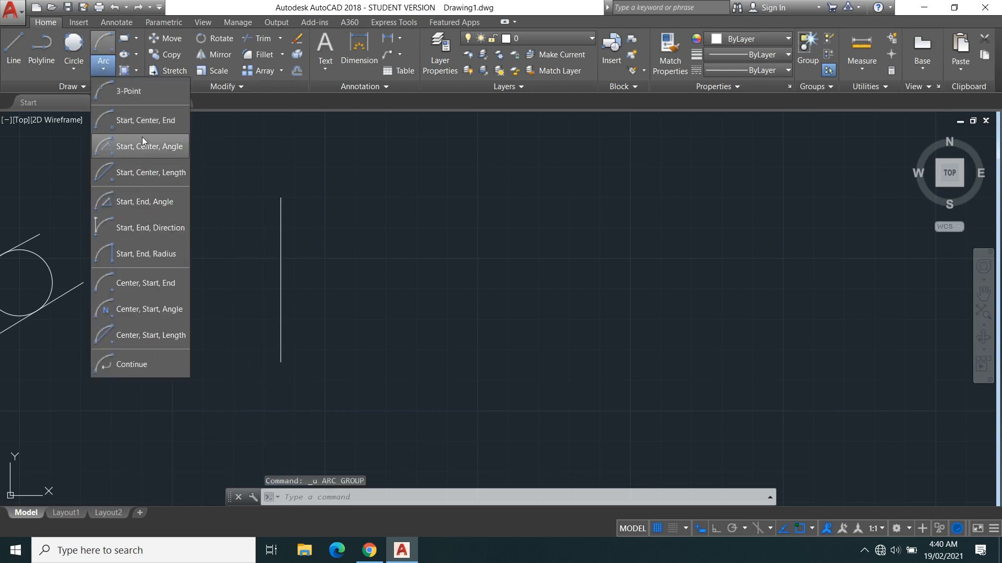
pyautogui.click(143, 122)
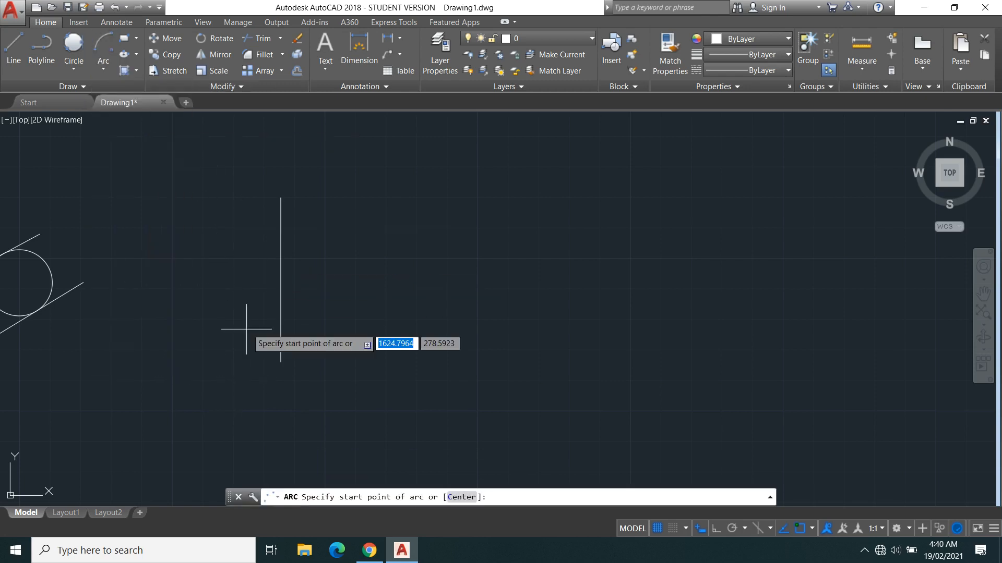
pyautogui.click(284, 361)
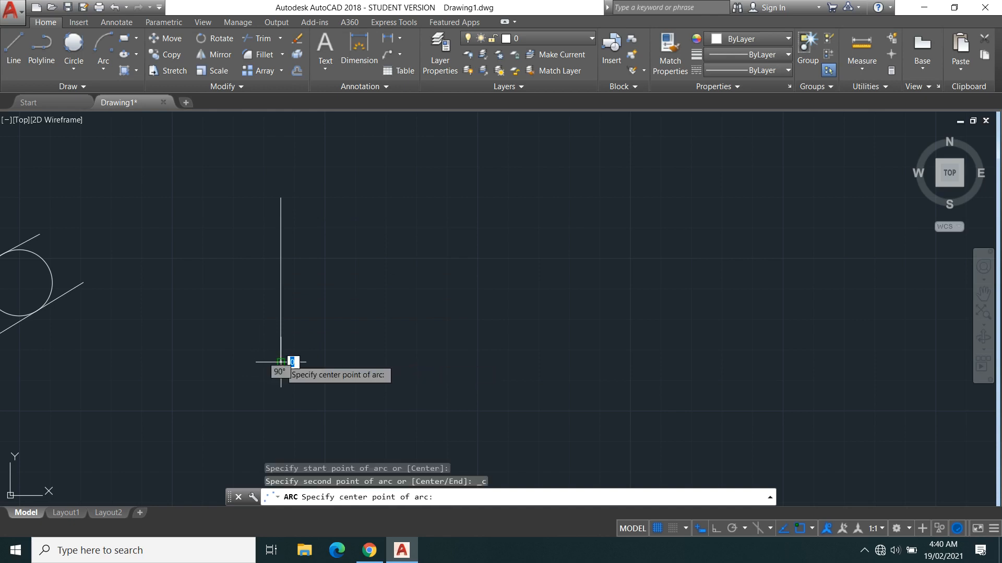
pyautogui.click(280, 280)
pyautogui.click(283, 197)
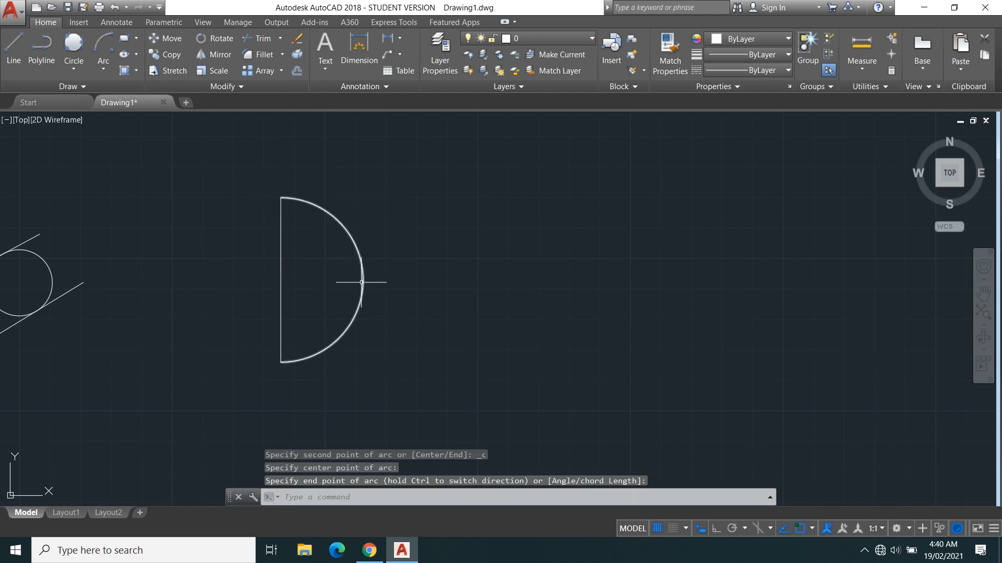
# Erase the semicircular arc attached to the vertical line, keeping the line
pyautogui.moveTo(385, 280); pyautogui.dragTo(367, 264, button='middle')
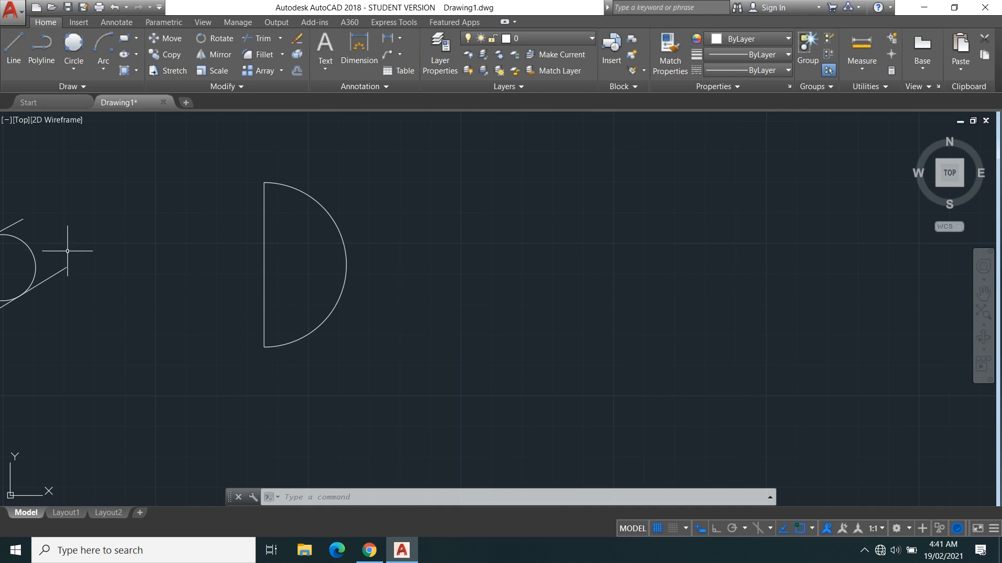
pyautogui.click(469, 342)
pyautogui.click(338, 222)
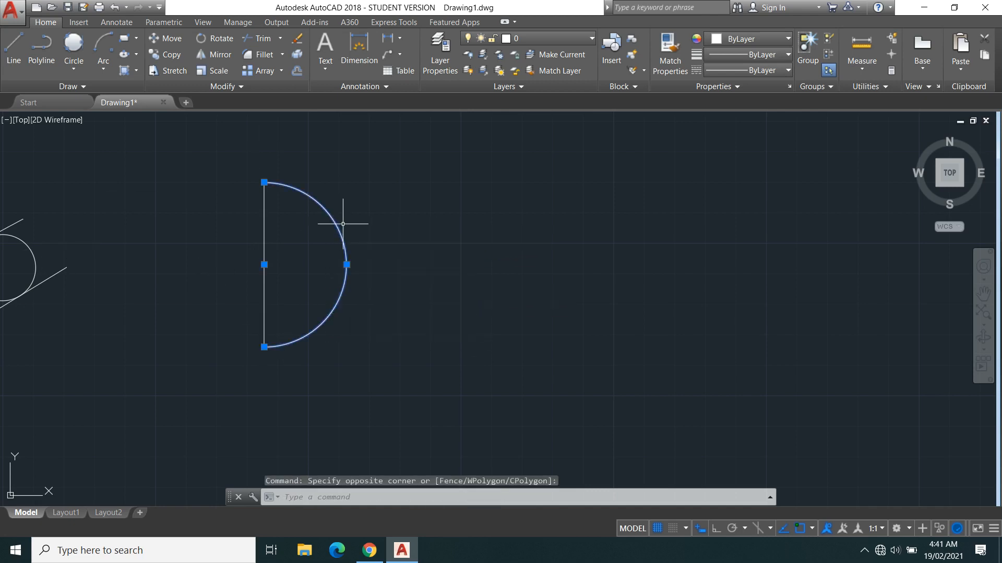
pyautogui.press('Delete')
pyautogui.click(98, 73)
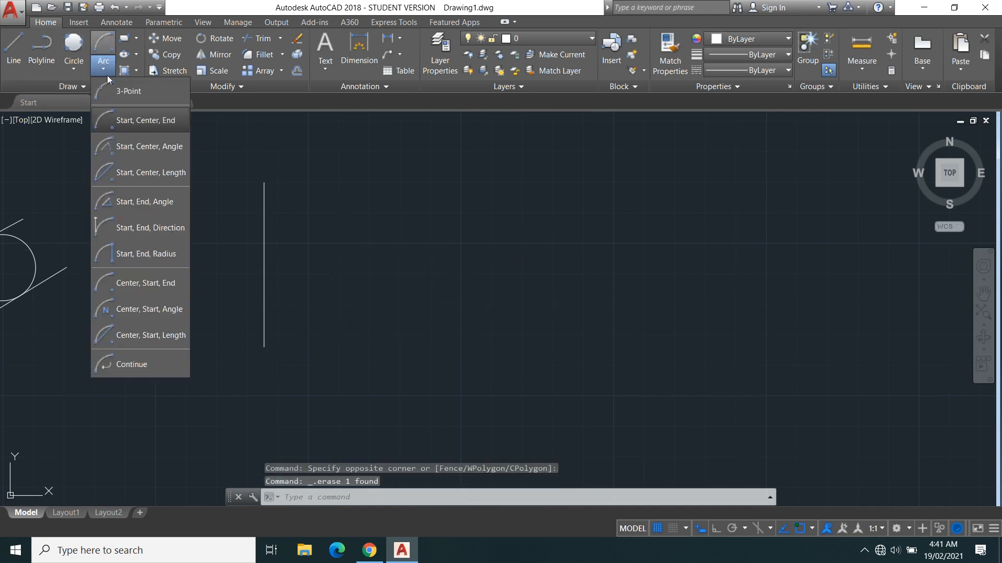
pyautogui.click(131, 147)
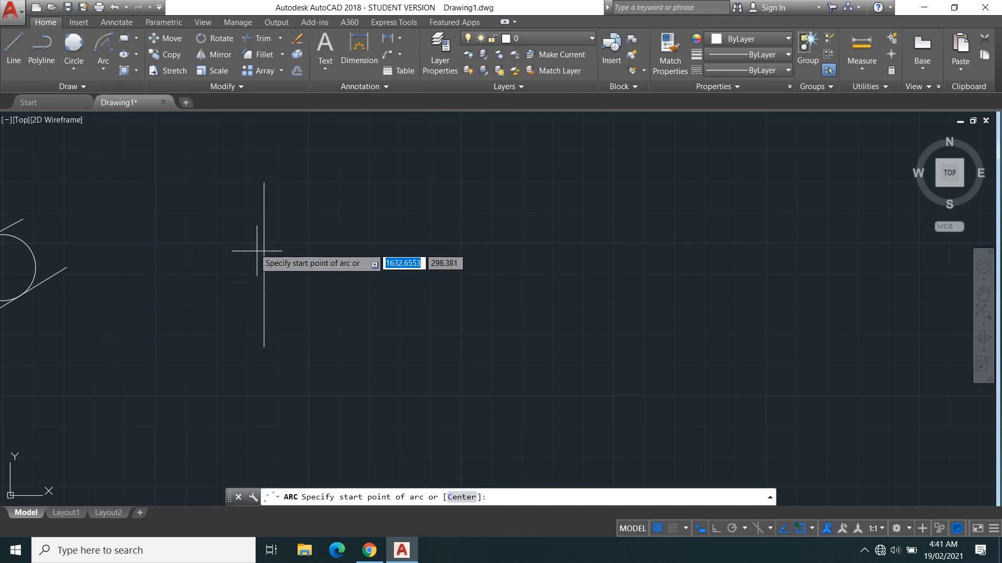
pyautogui.click(264, 347)
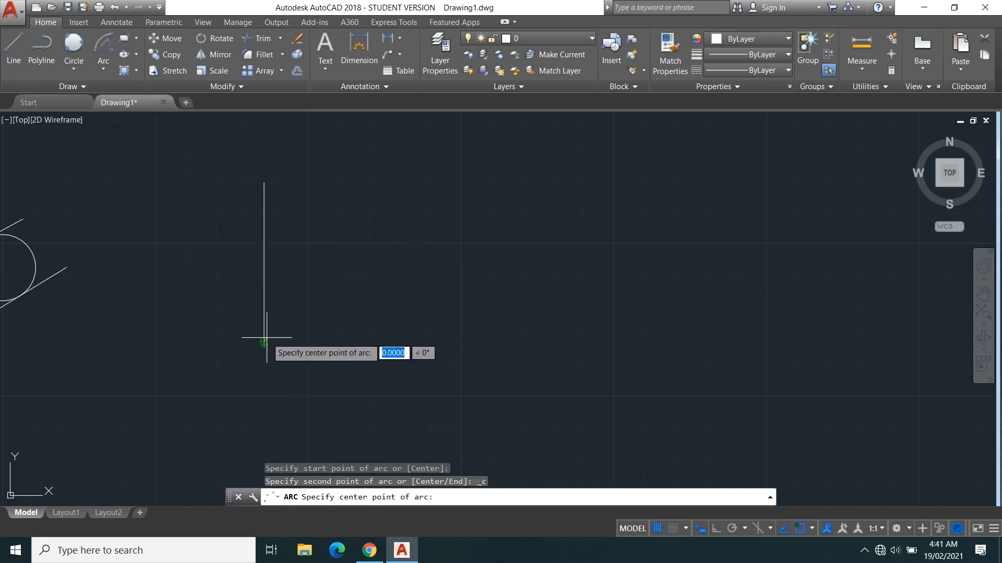
pyautogui.press('Escape')
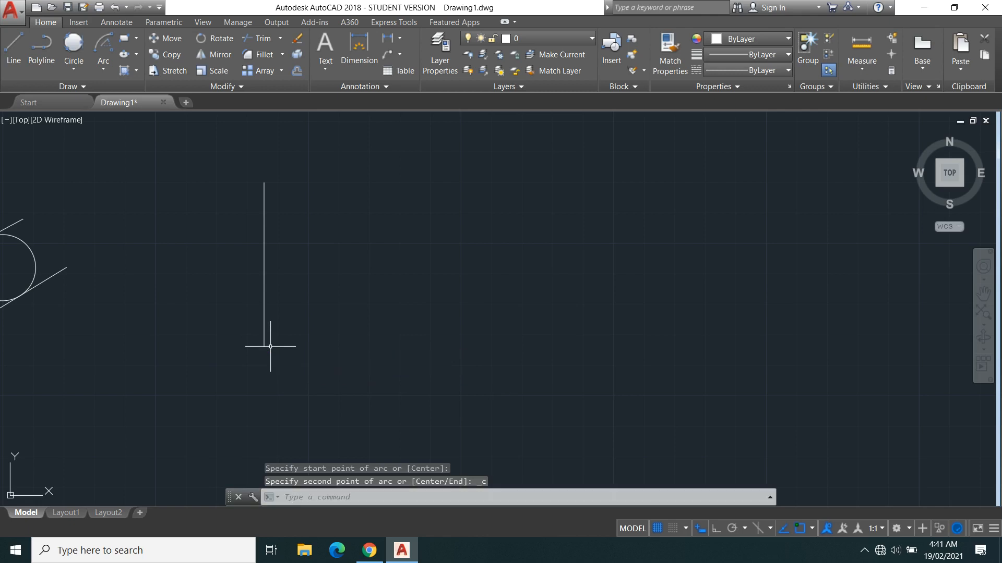
# Draw a Start, Center, Angle arc from the vertical line's lower endpoint, centred on its midpoint, with a 180° included angle
pyautogui.click(103, 69)
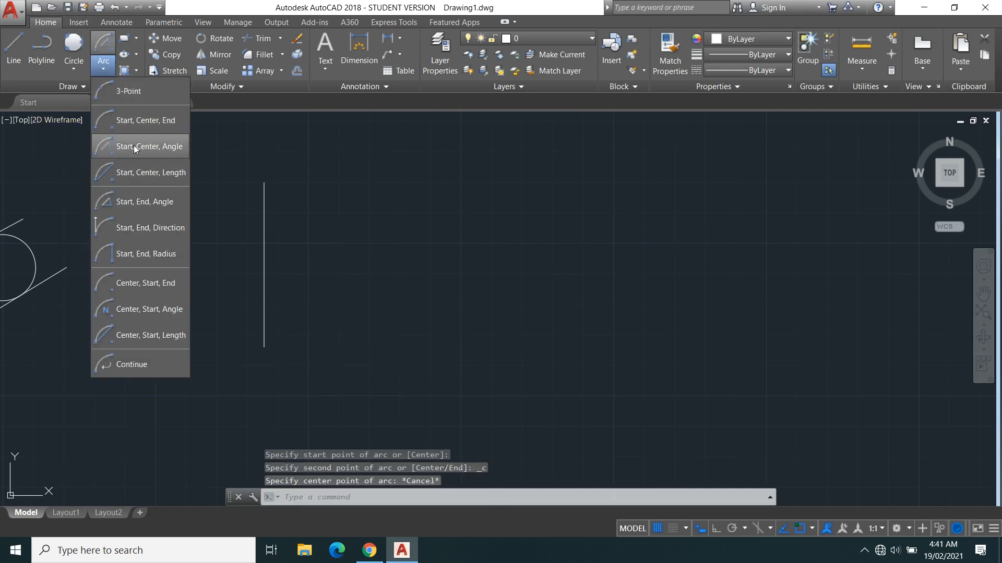
pyautogui.click(134, 145)
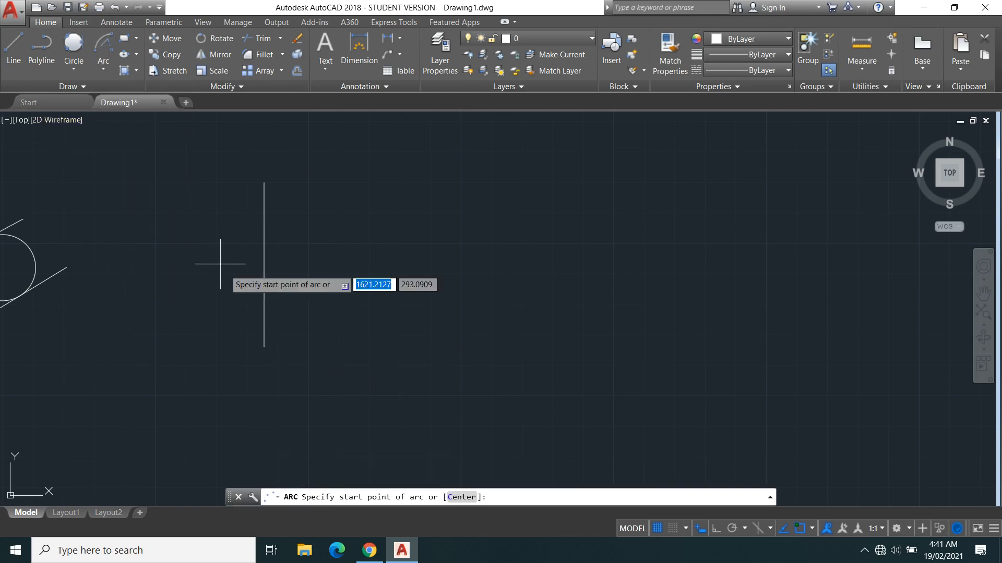
pyautogui.click(264, 347)
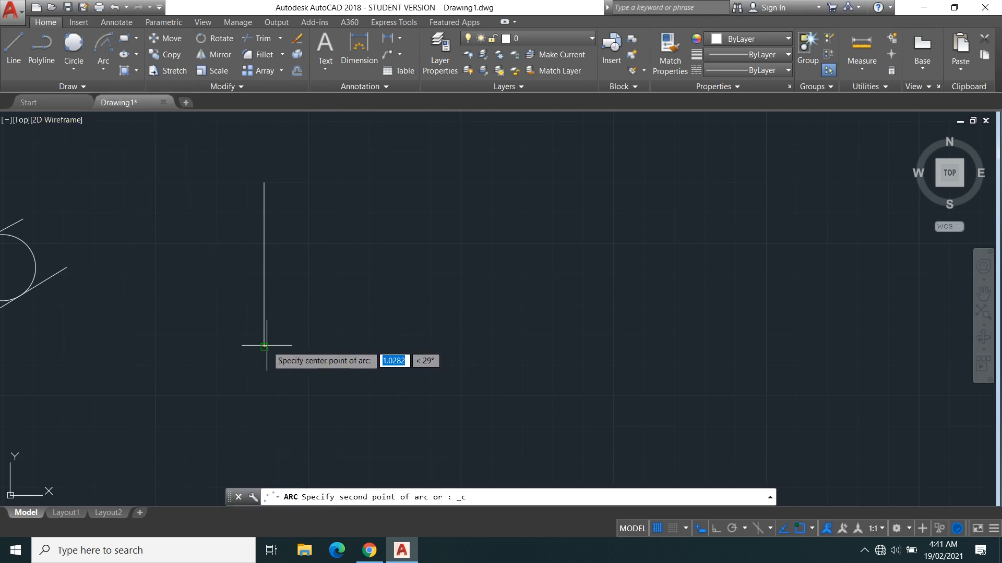
pyautogui.click(264, 264)
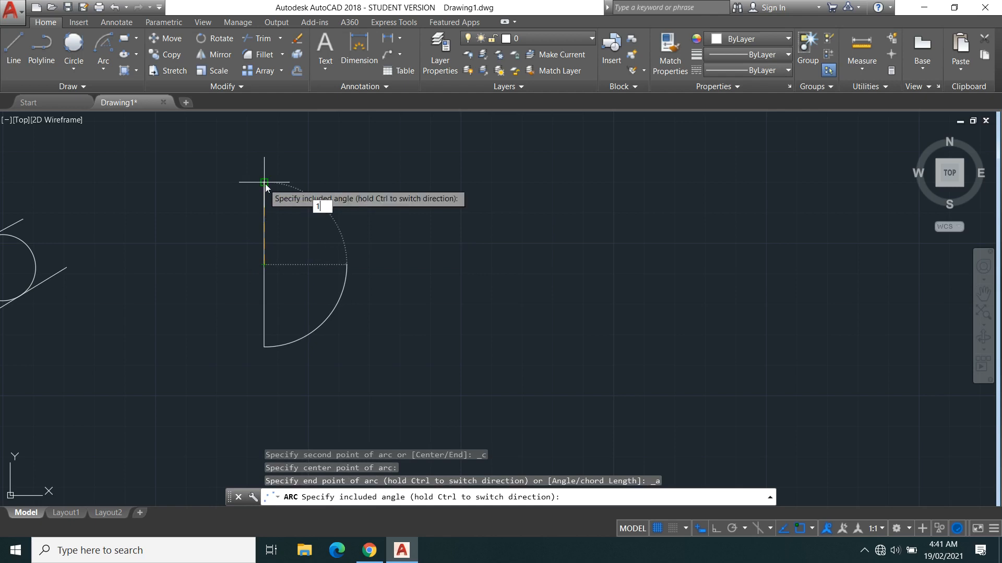
pyautogui.write('180')
pyautogui.press('Return')
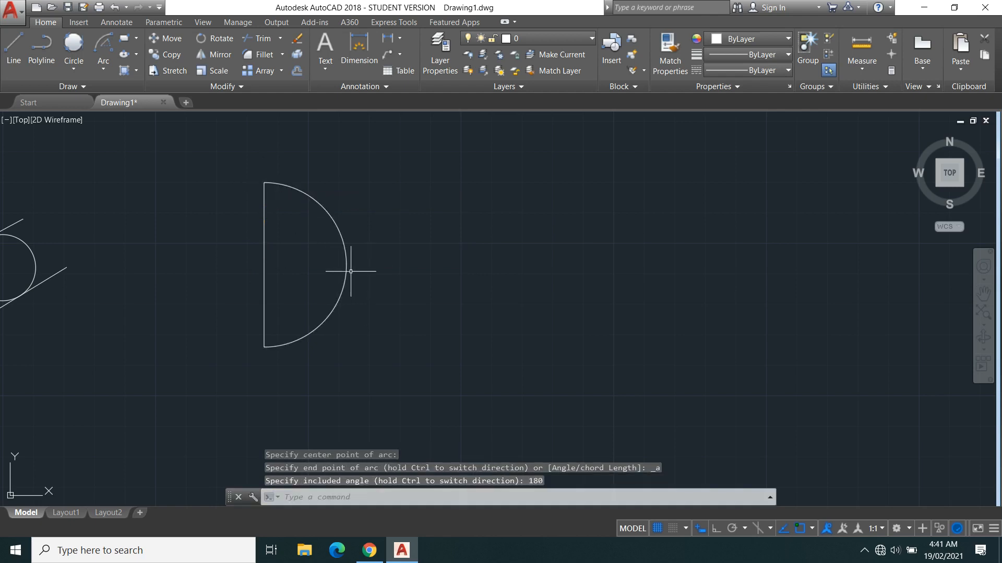
# Erase the 180° Start, Center, Angle arc, keeping the vertical line
pyautogui.click(370, 333)
pyautogui.click(334, 271)
pyautogui.press('Delete')
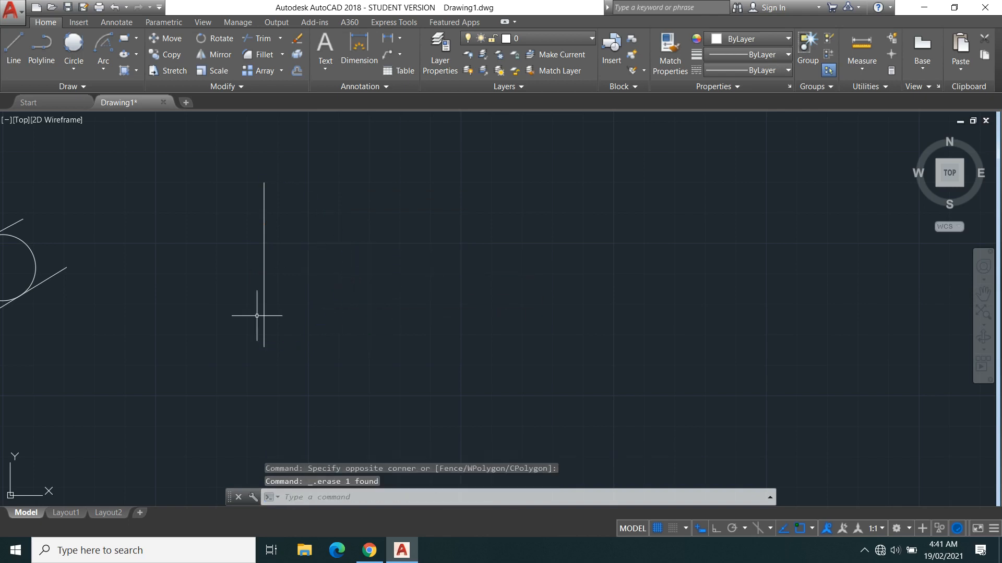
pyautogui.click(102, 72)
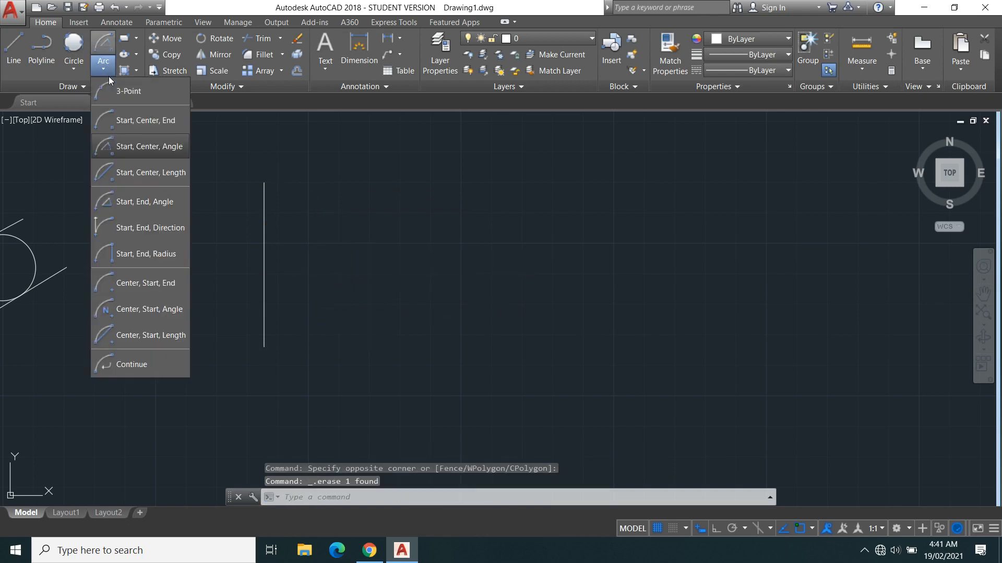
pyautogui.click(131, 177)
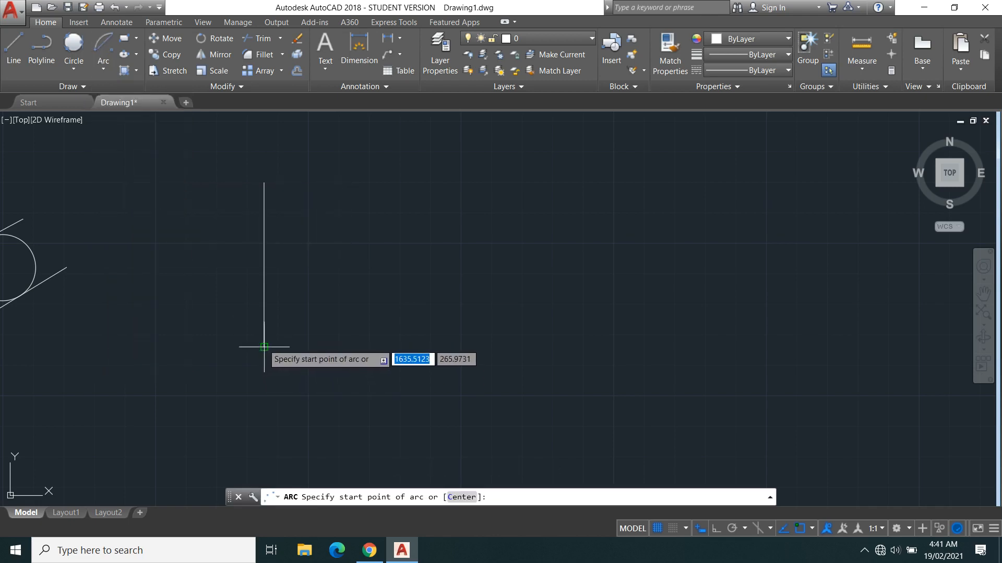
pyautogui.click(264, 347)
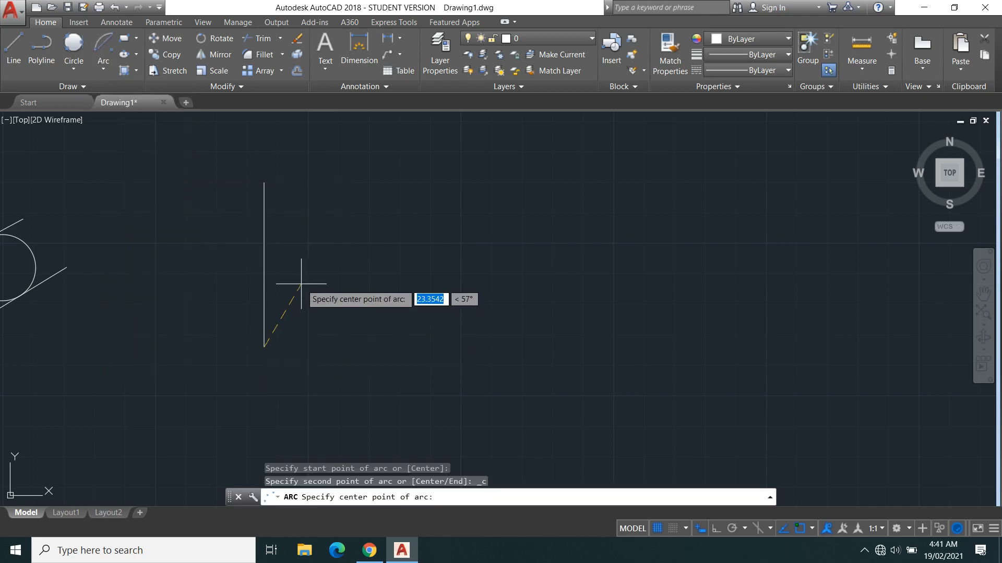
pyautogui.click(264, 265)
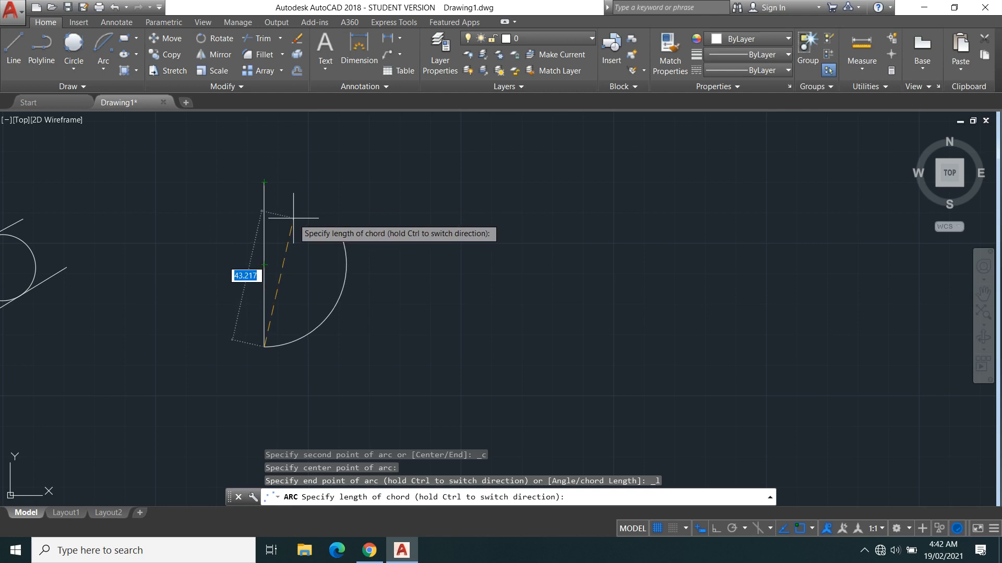
pyautogui.write('53')
pyautogui.press('Tab')
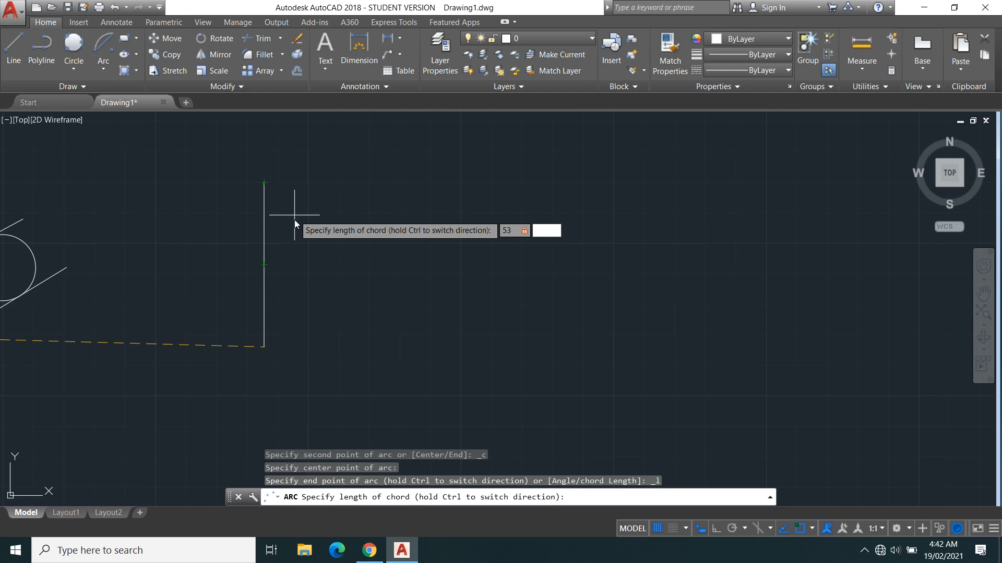
pyautogui.press('Escape')
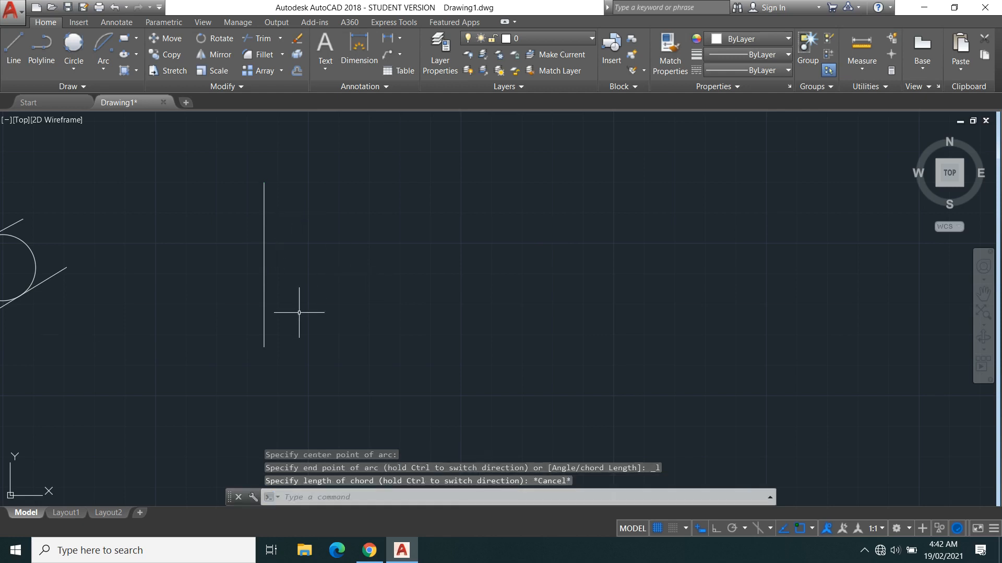
# Draw a Start, Center, Length arc from the vertical line's lower endpoint, centred on its midpoint, with a chord length of 53.921
pyautogui.click(103, 70)
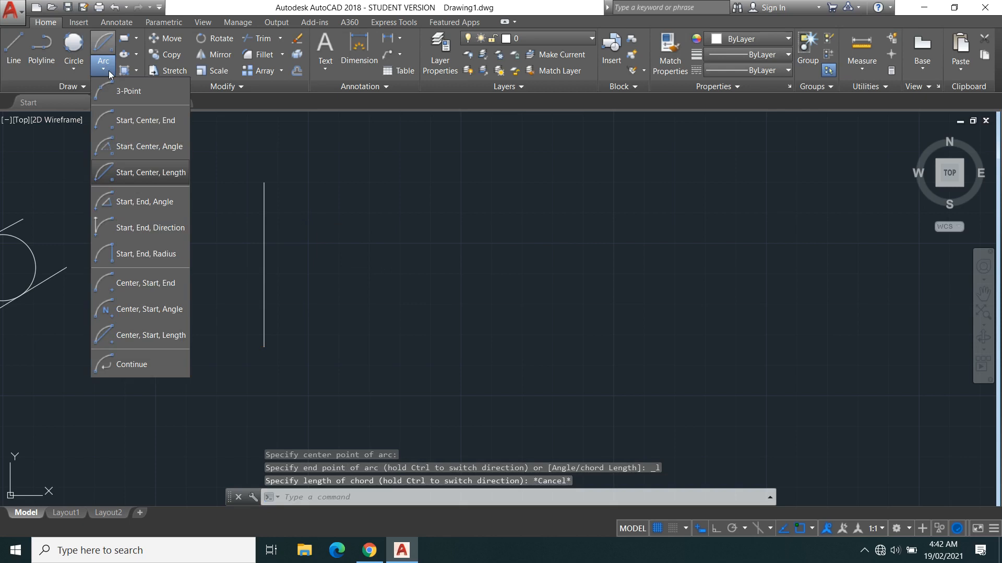
pyautogui.click(126, 169)
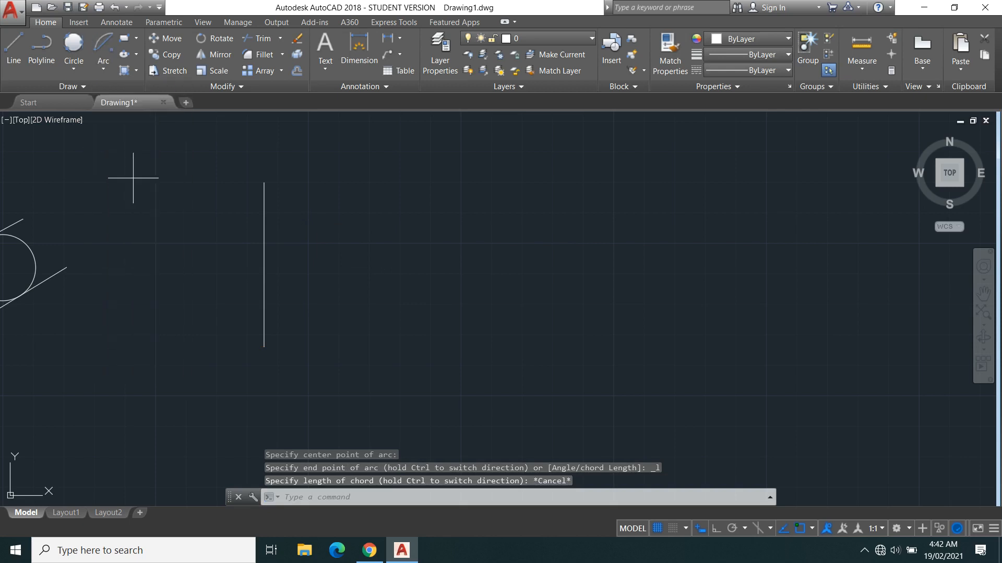
pyautogui.click(264, 346)
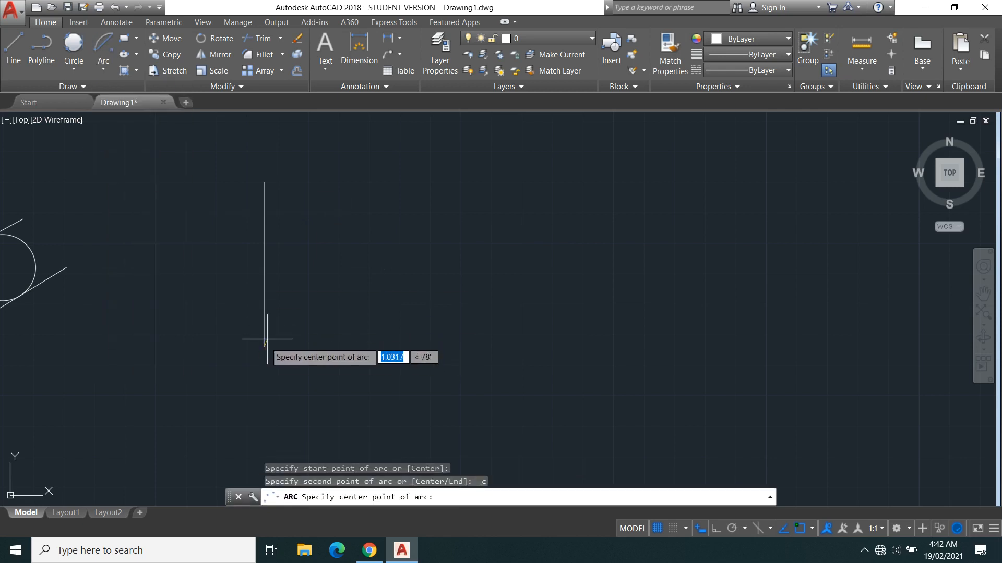
pyautogui.click(264, 265)
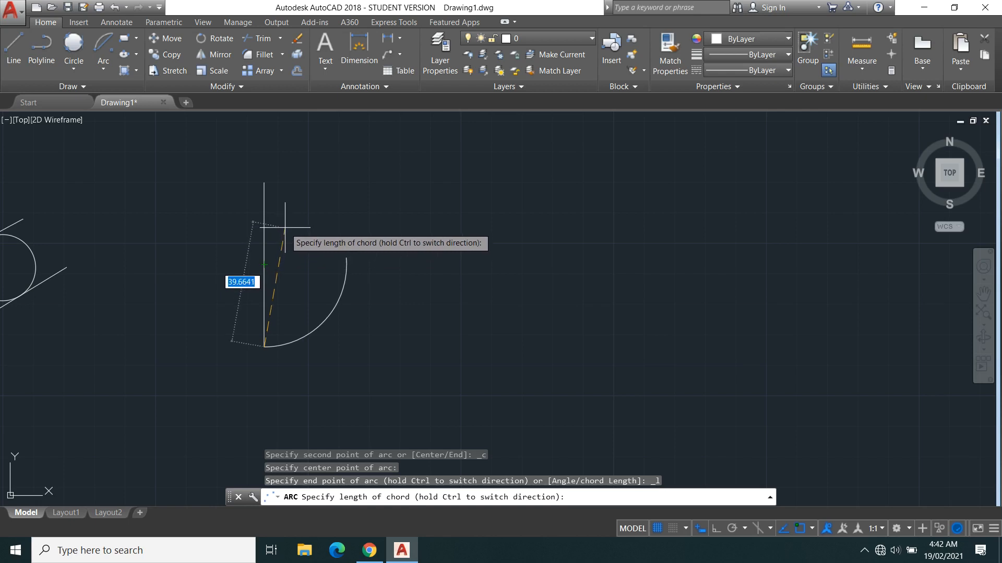
pyautogui.write('53.921')
pyautogui.press('Return')
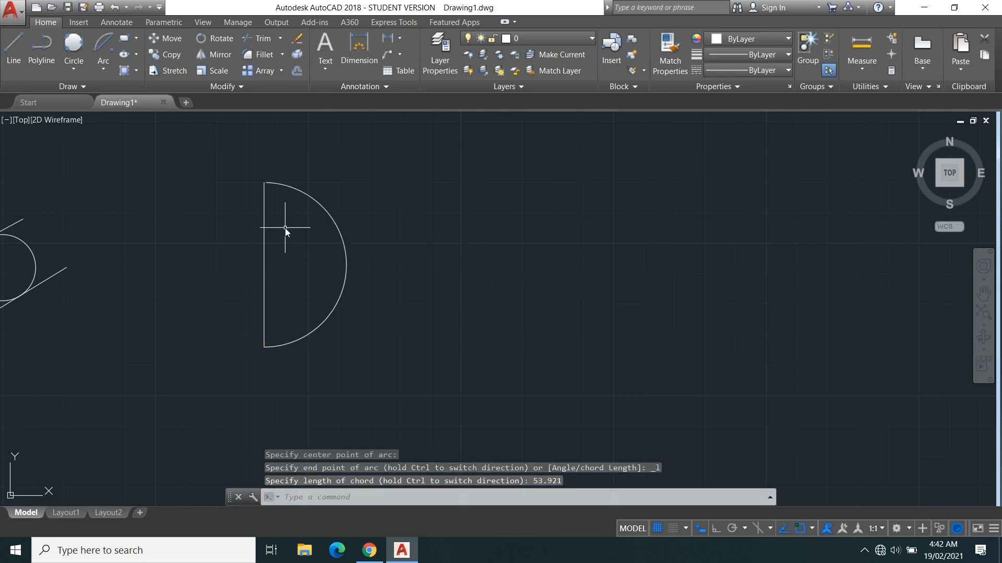
# Inspect the upper end of the Start, Center, Length arc and erase that arc, keeping the vertical line
pyautogui.scroll(10, 257, 172)
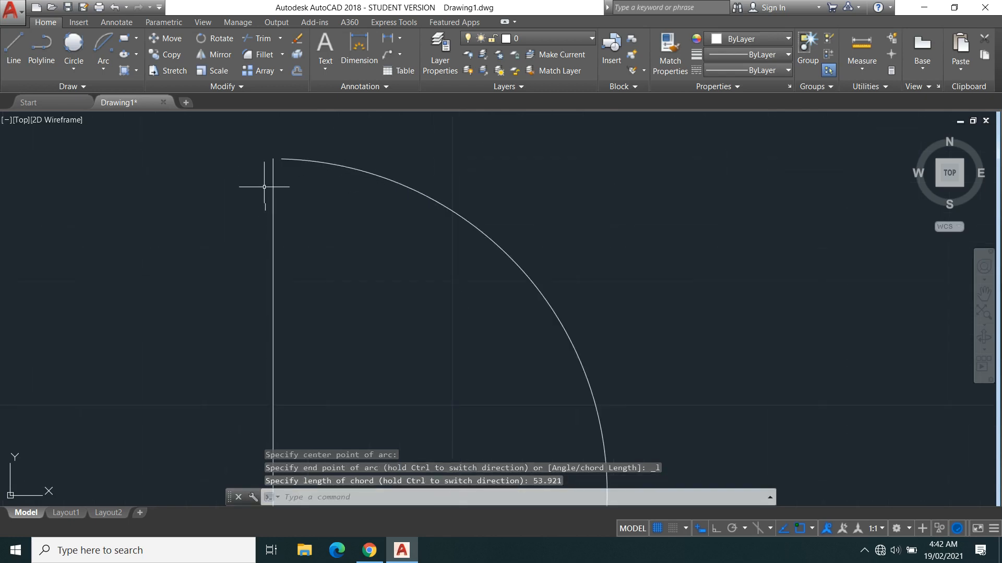
pyautogui.scroll(-6, 279, 158)
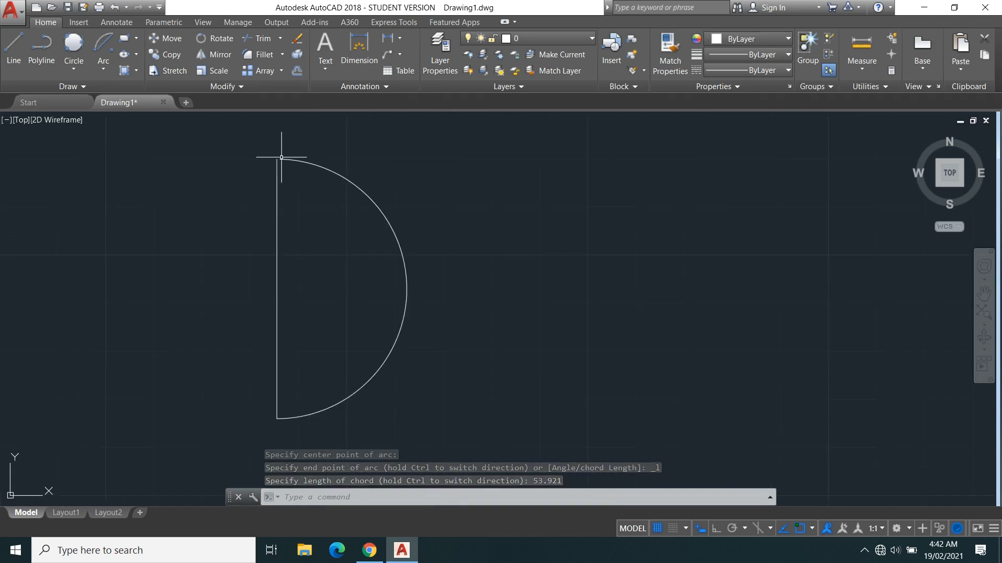
pyautogui.scroll(3, 281, 161)
pyautogui.scroll(-6, 281, 161)
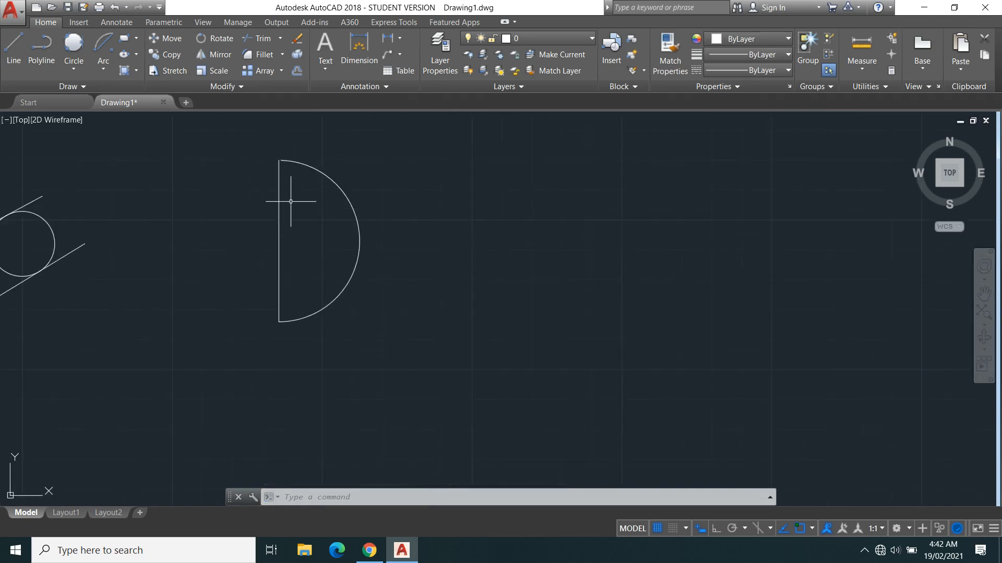
pyautogui.scroll(2, 291, 202)
pyautogui.click(430, 344)
pyautogui.click(381, 271)
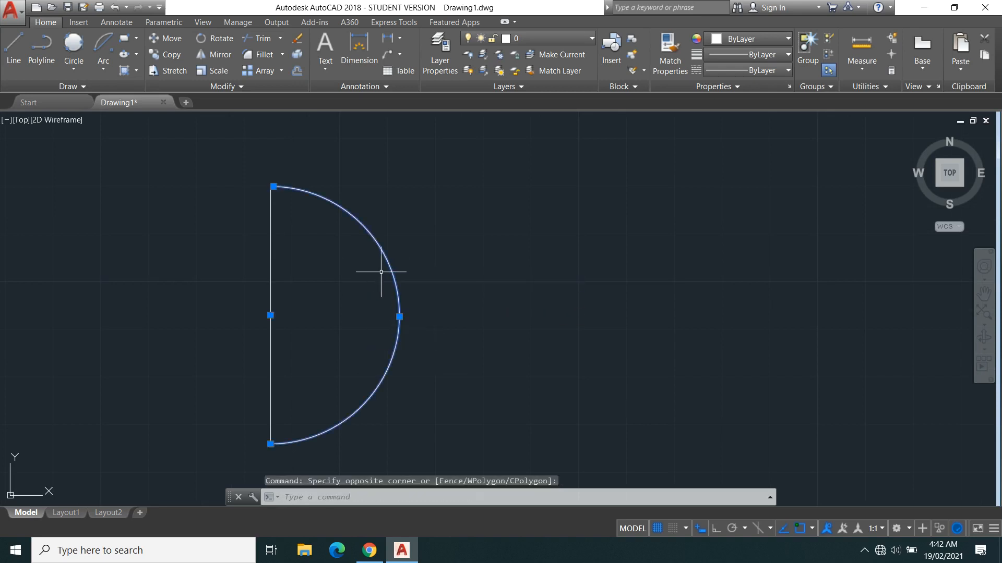
pyautogui.press('Delete')
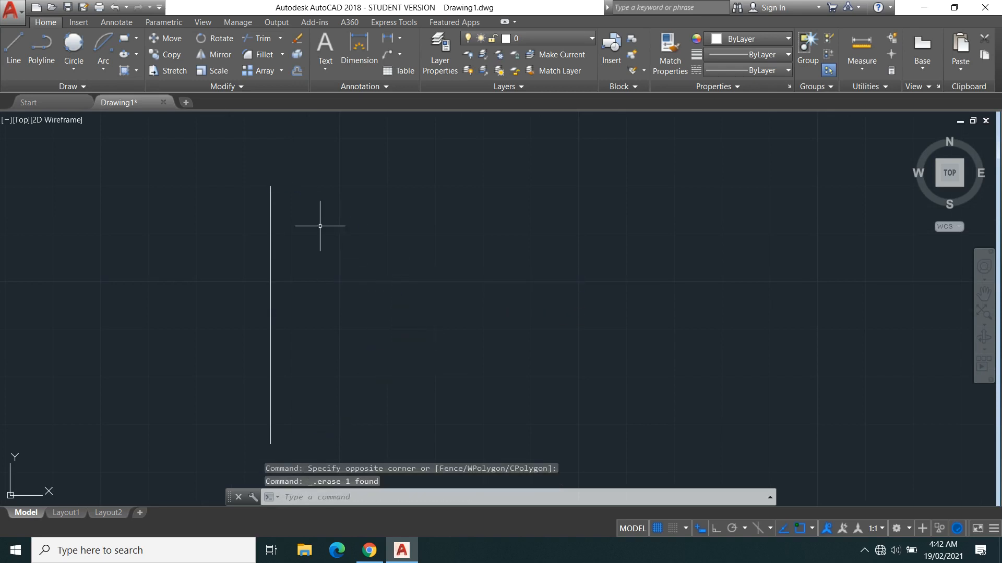
# Draw a Start, End, Angle arc from the vertical line's lower endpoint to its upper endpoint with a 180° included angle
pyautogui.click(102, 69)
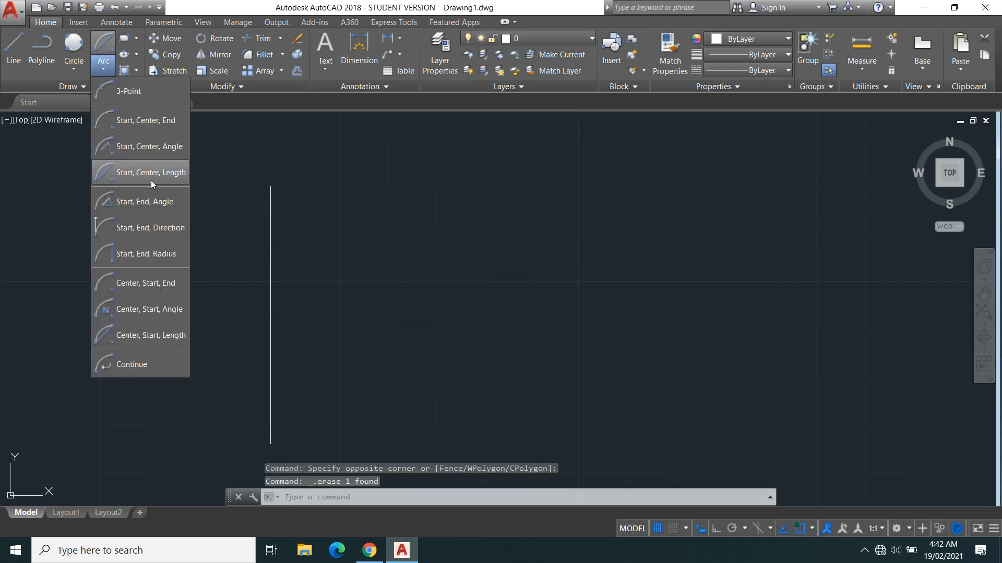
pyautogui.click(130, 202)
pyautogui.moveTo(308, 347); pyautogui.dragTo(287, 303, button='middle')
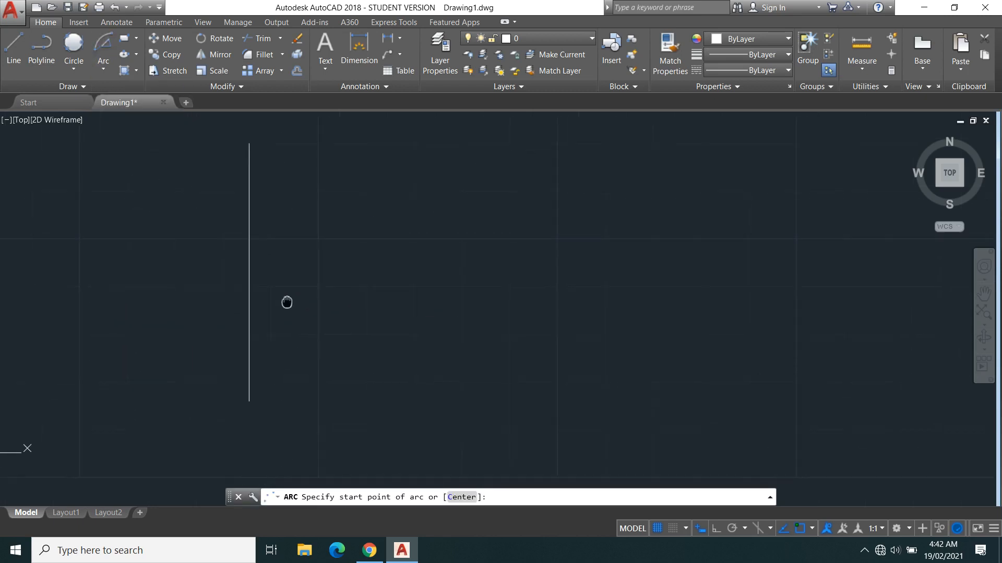
pyautogui.click(249, 402)
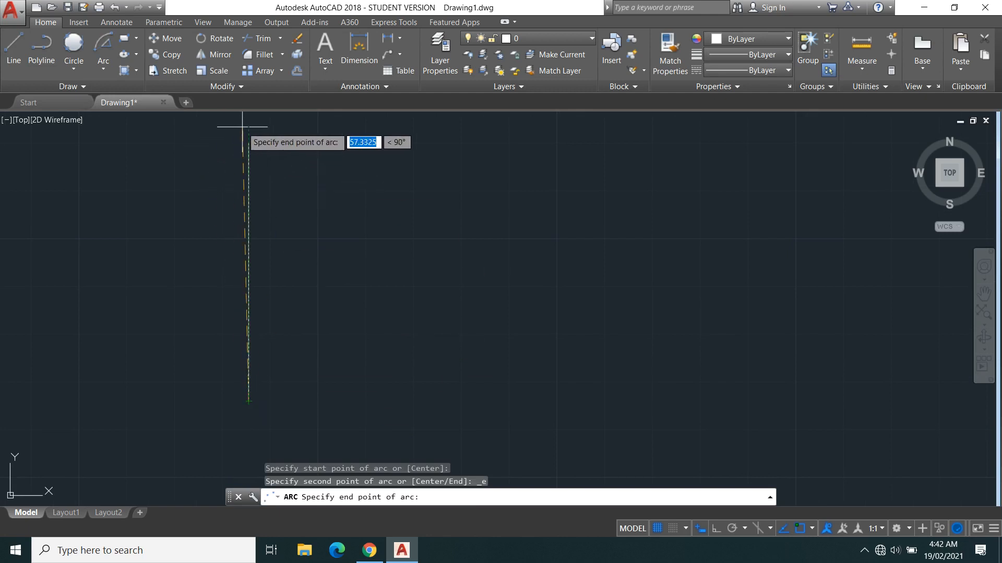
pyautogui.click(248, 145)
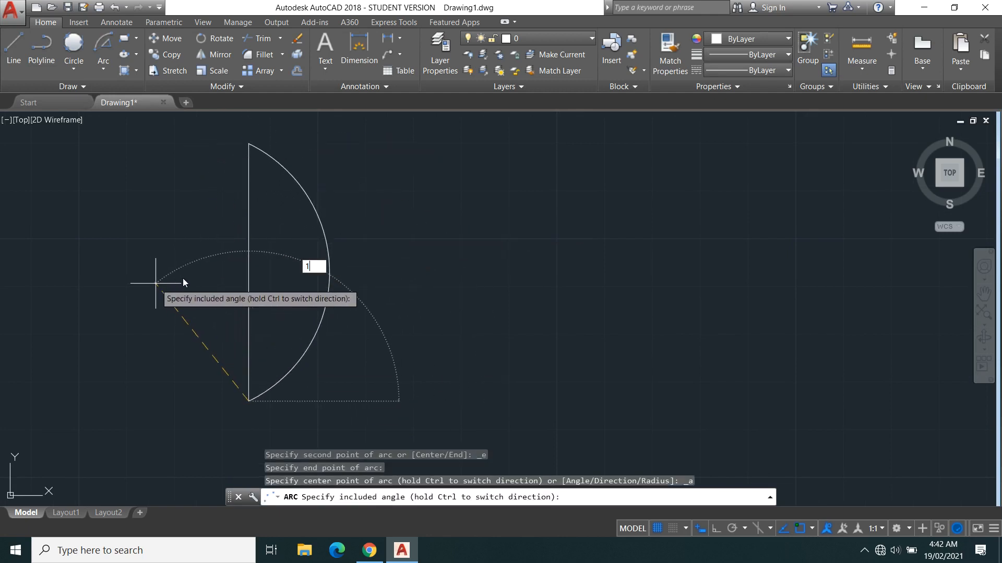
pyautogui.write('180')
pyautogui.press('Return')
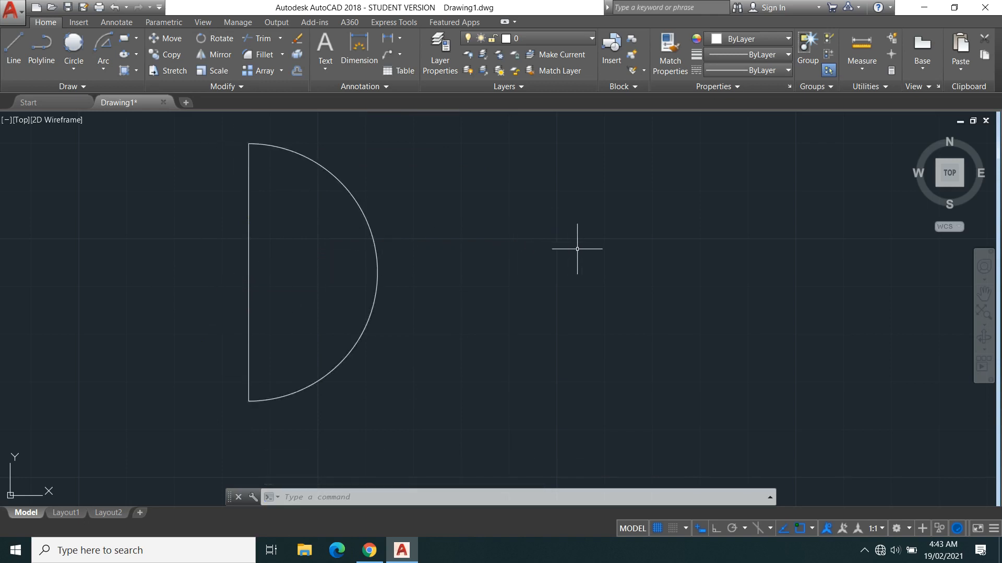
# Erase the Start, End, Angle arc, keeping the vertical line
pyautogui.click(378, 304)
pyautogui.click(355, 265)
pyautogui.press('Delete')
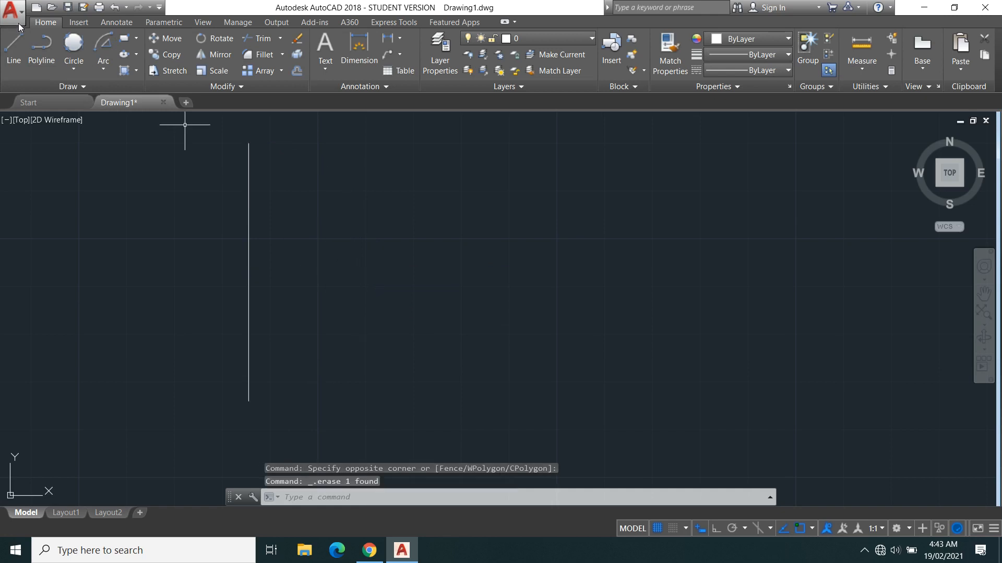
# Draw a Start, End, Direction arc from the vertical line's lower endpoint to its upper endpoint with a start tangent of about 20°
pyautogui.click(105, 70)
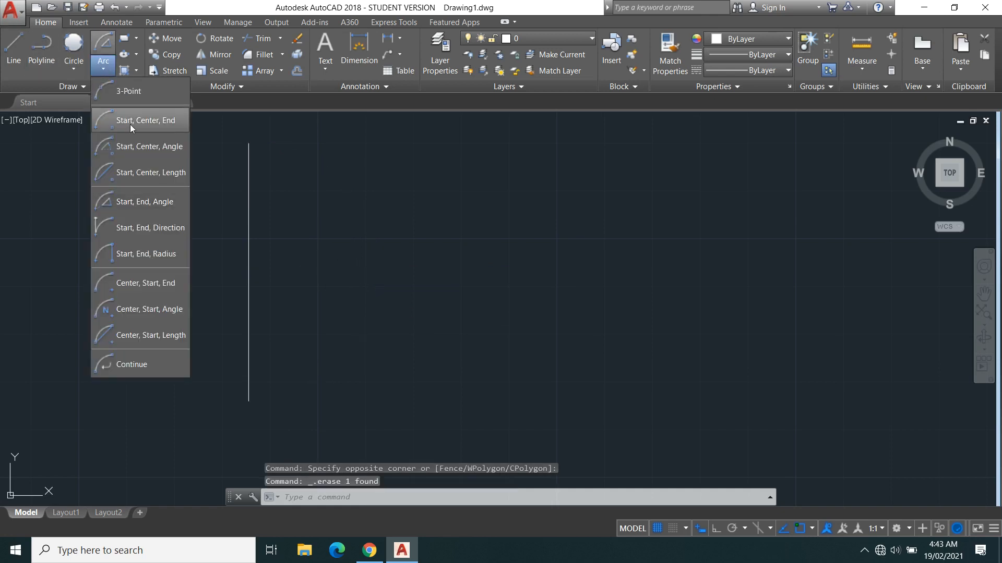
pyautogui.click(148, 227)
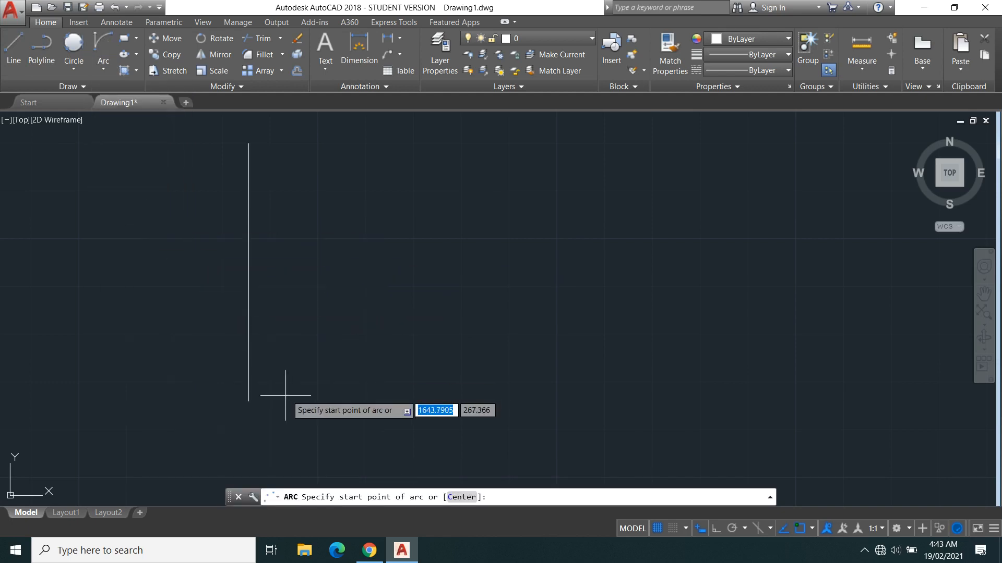
pyautogui.click(248, 401)
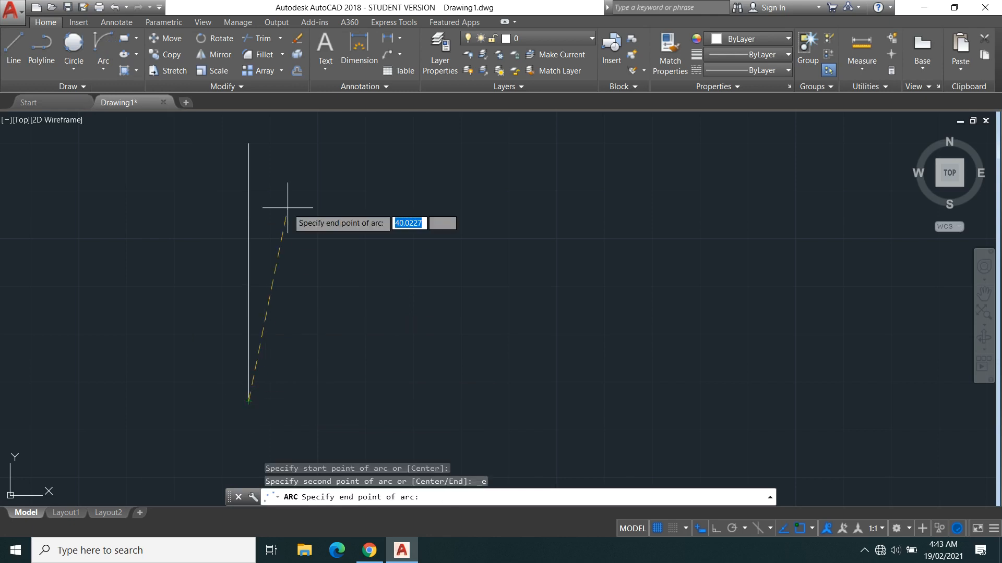
pyautogui.click(246, 143)
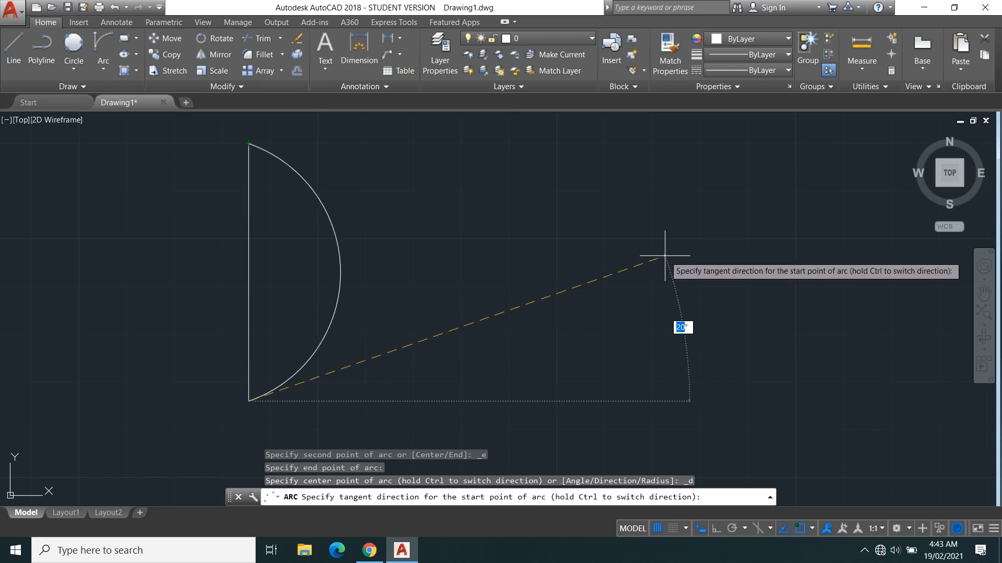
pyautogui.click(622, 277)
# Erase the Start, End, Direction arc, keeping the vertical line
pyautogui.click(467, 386)
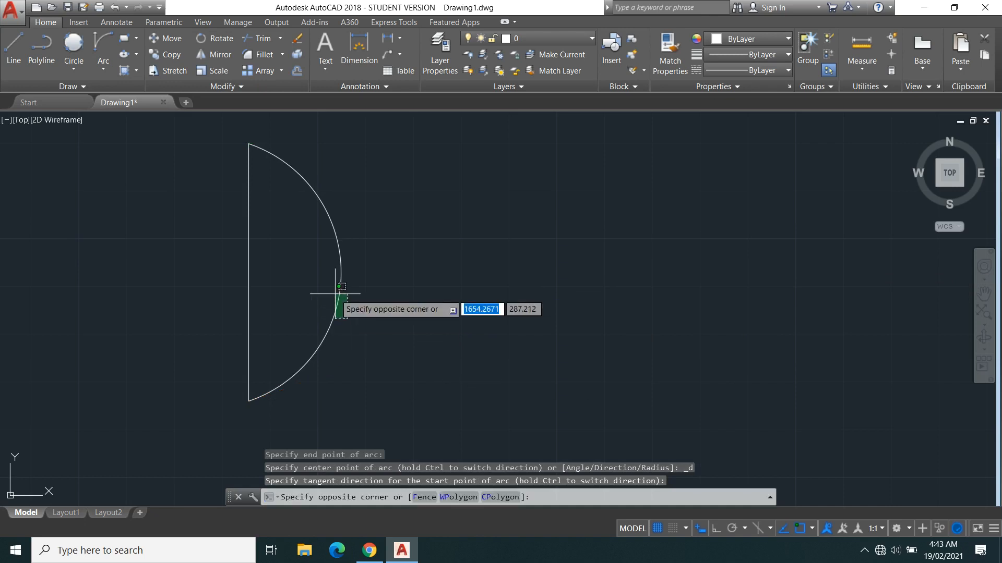
pyautogui.click(318, 267)
pyautogui.press('Delete')
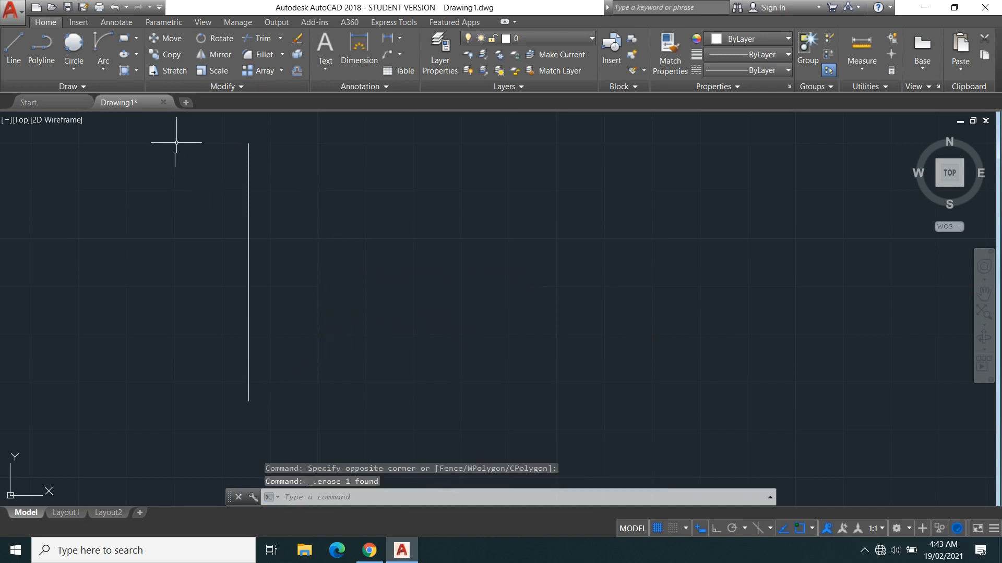
# Draw a Center, Start, Angle arc centred on the vertical line's midpoint, starting at its upper endpoint, with a 270° included angle
pyautogui.click(100, 65)
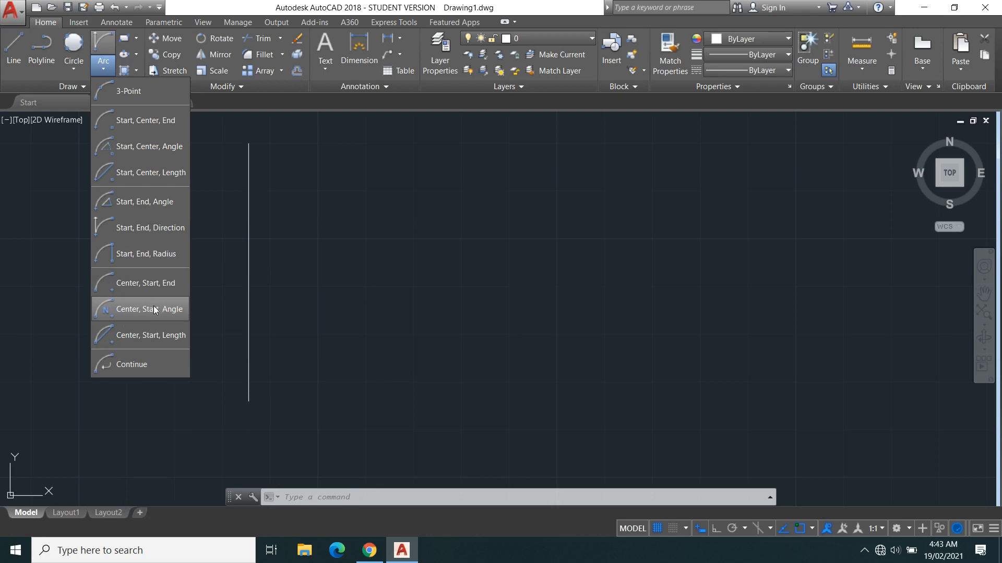
pyautogui.click(146, 308)
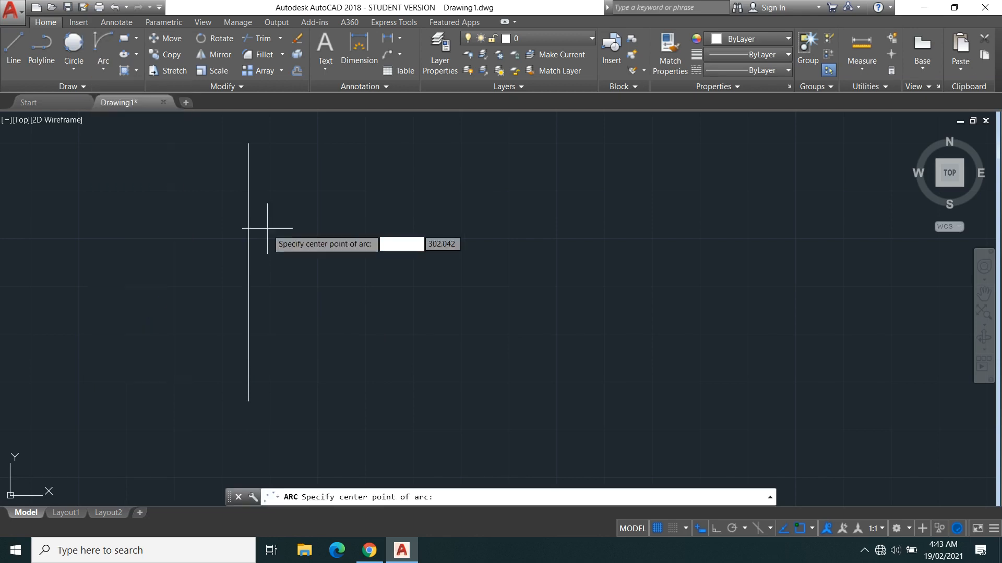
pyautogui.click(248, 272)
pyautogui.click(249, 143)
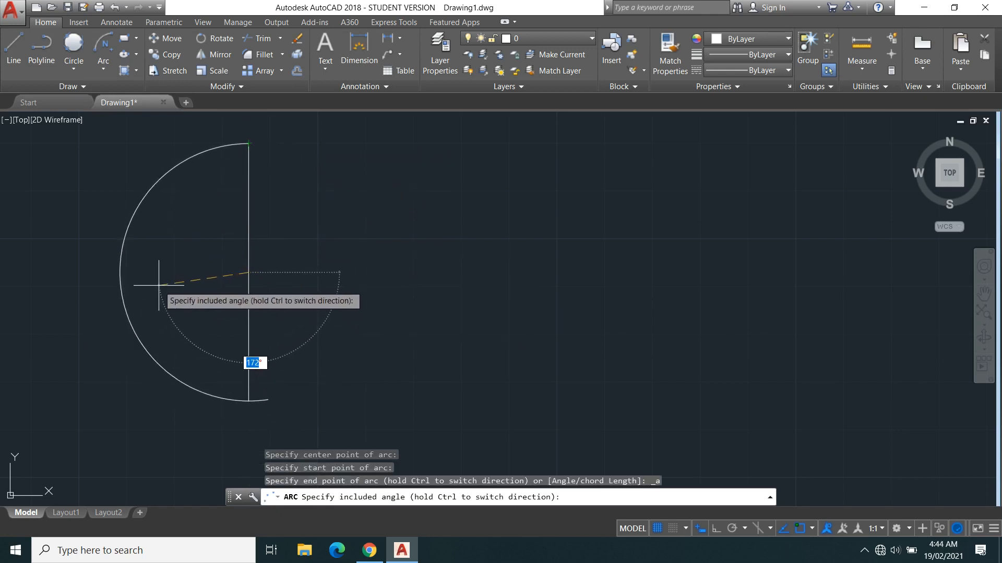
pyautogui.write('270')
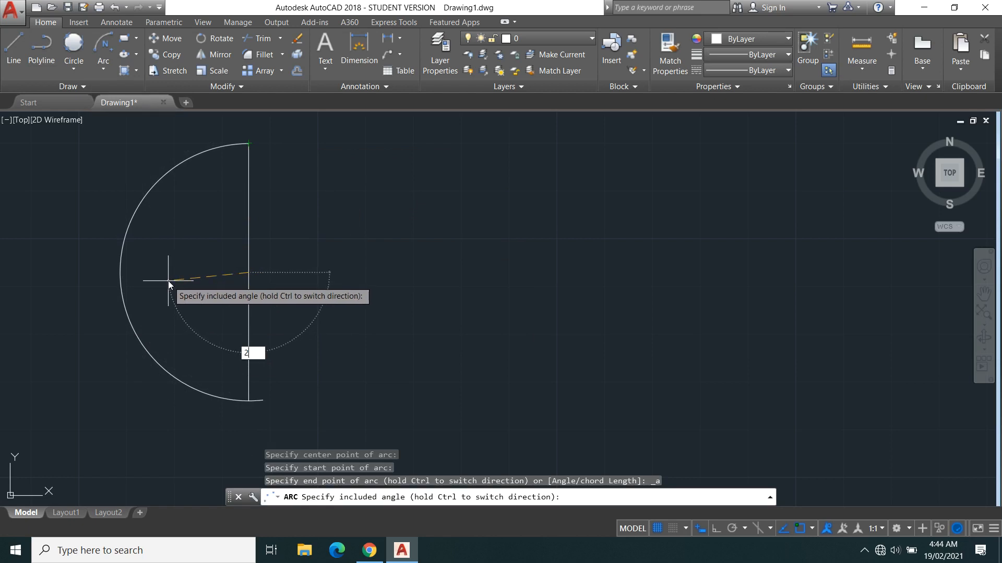
pyautogui.press('Return')
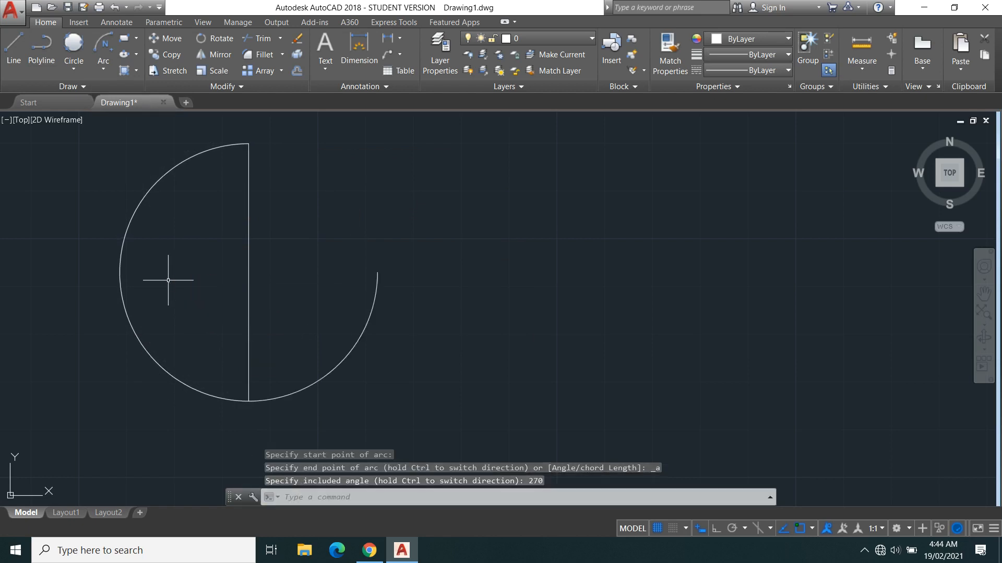
# Erase the 270° Center, Start, Angle arc, keeping the vertical line
pyautogui.click(354, 385)
pyautogui.click(333, 327)
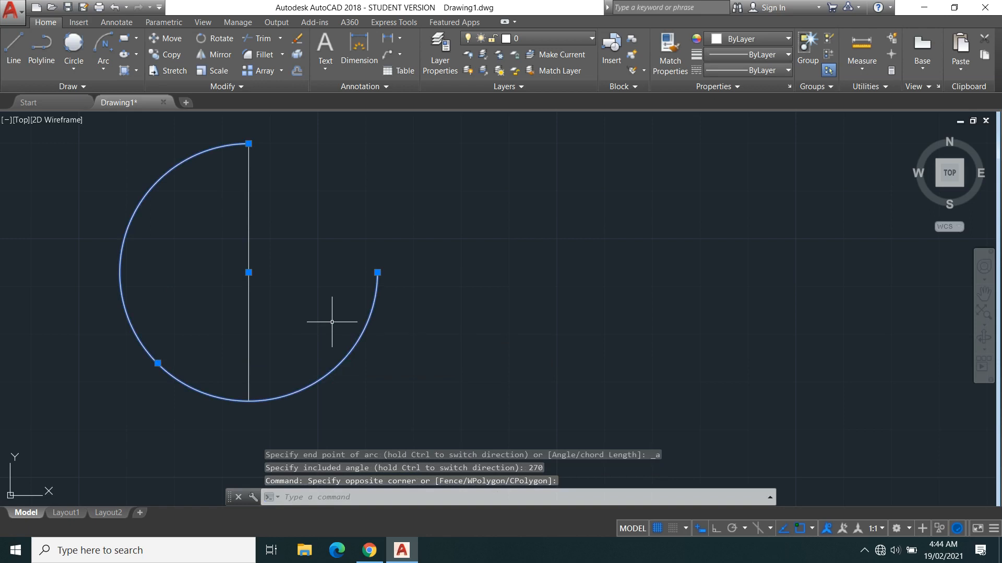
pyautogui.press('Delete')
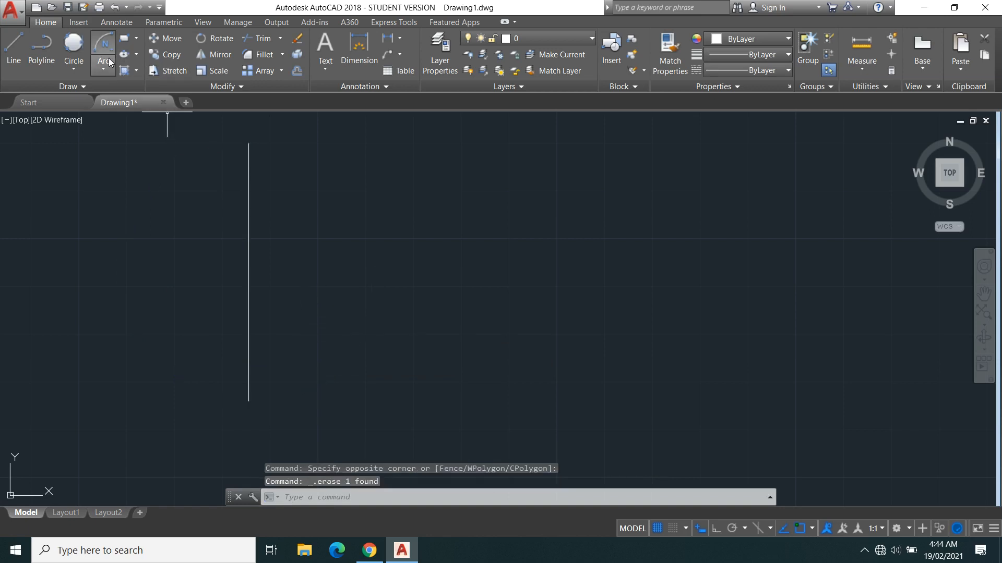
# Draw a Center, Start, Angle arc centred on the vertical line's midpoint, starting at its lower endpoint, with a 180° included angle
pyautogui.click(103, 74)
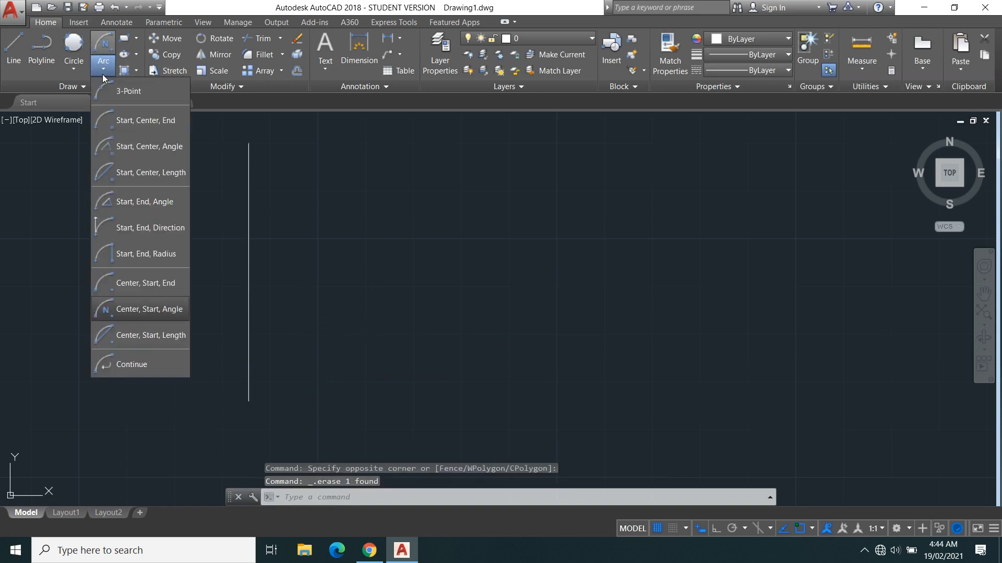
pyautogui.click(145, 309)
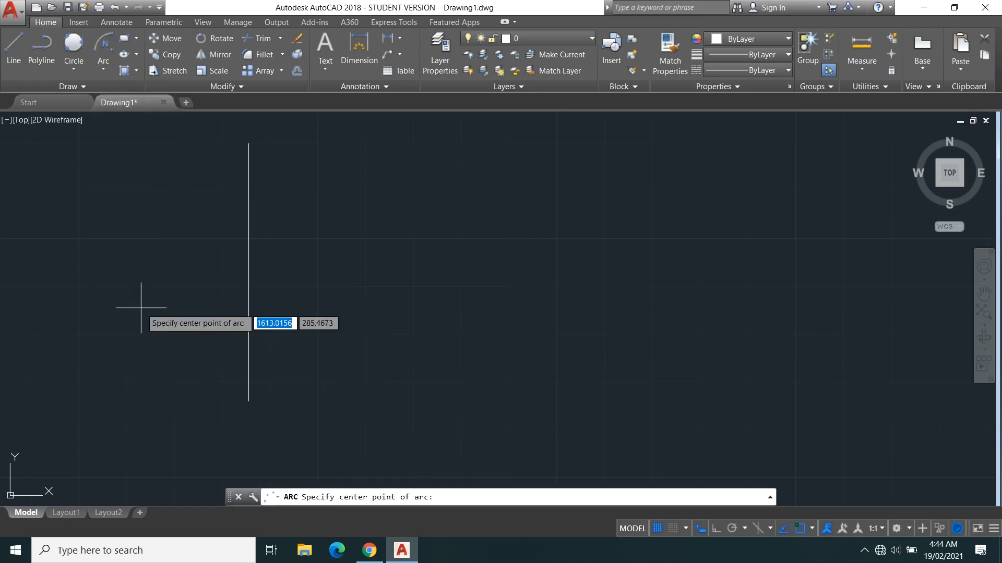
pyautogui.click(248, 273)
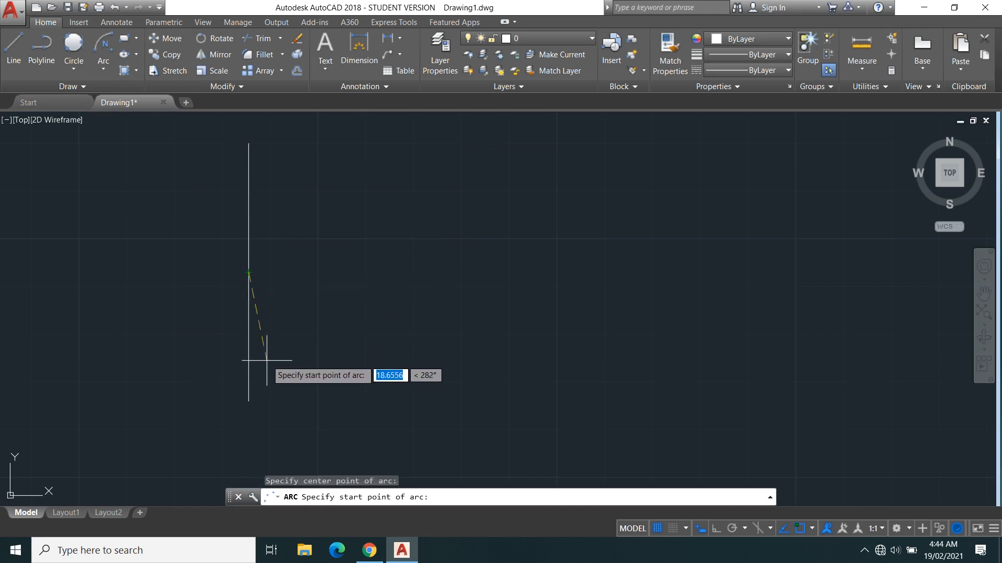
pyautogui.click(248, 401)
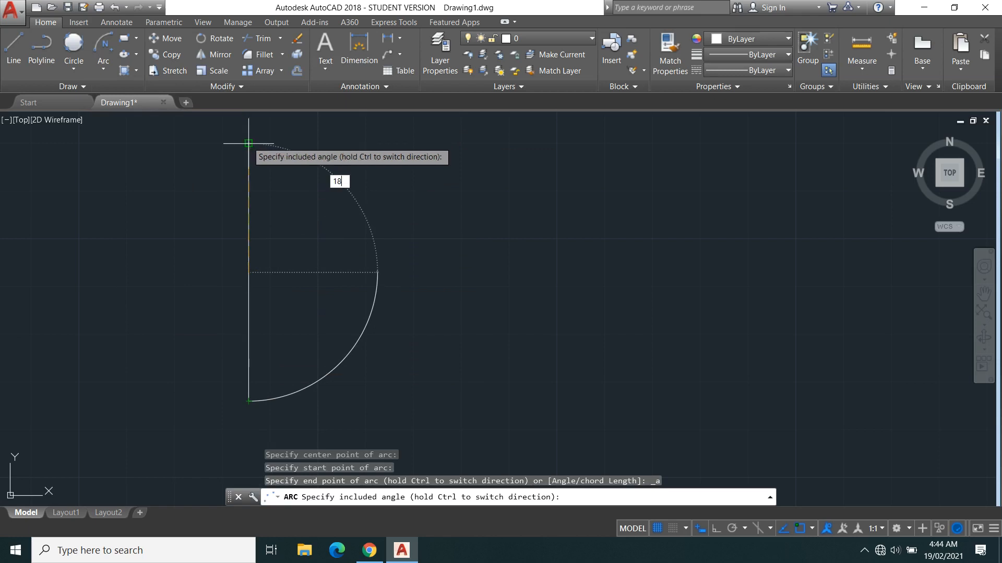
pyautogui.press('Return')
pyautogui.click(477, 403)
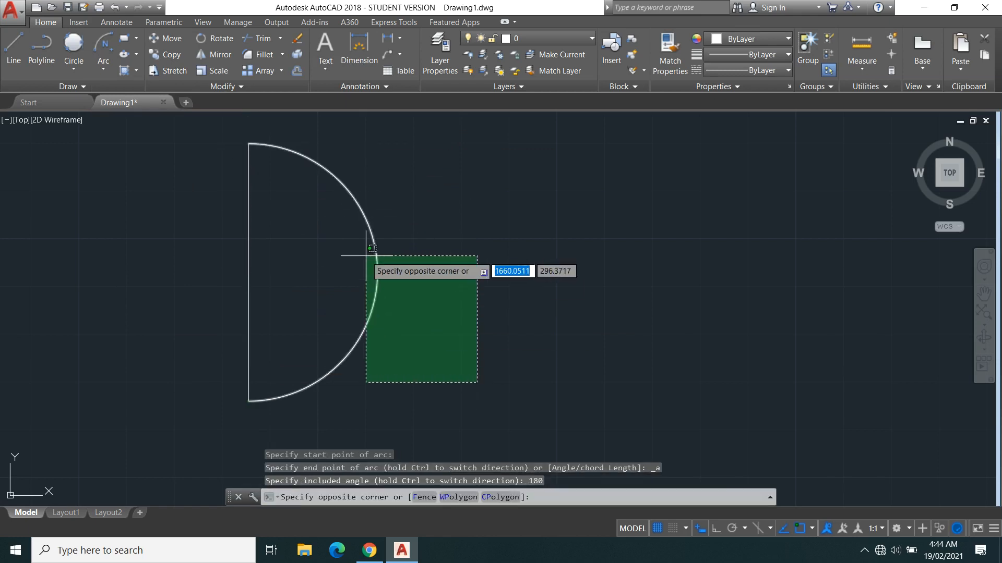
pyautogui.press('Escape')
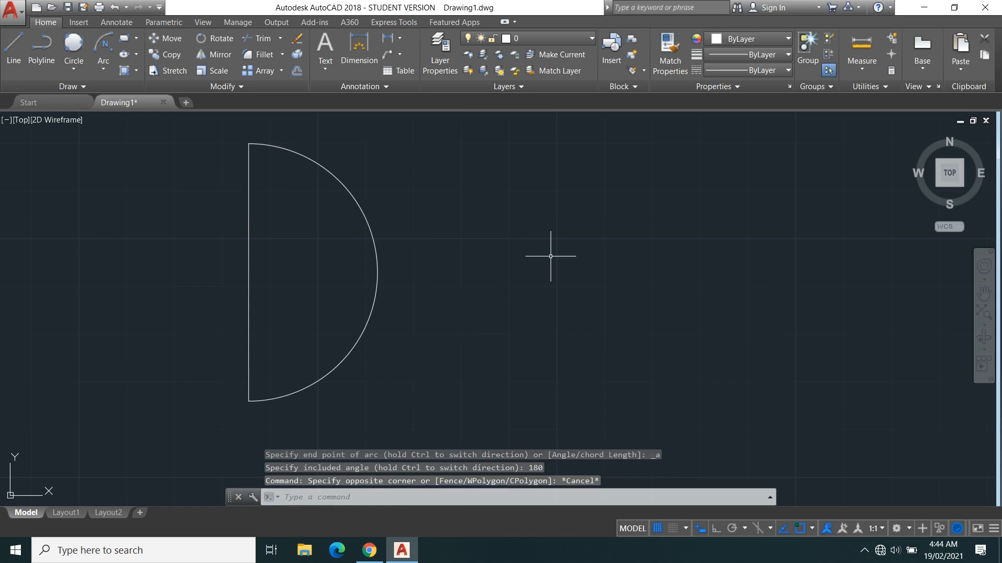
# Use the Continue arc method to add a tangent arc from the semicircle's upper end to the vertical line's lower endpoint
pyautogui.click(107, 69)
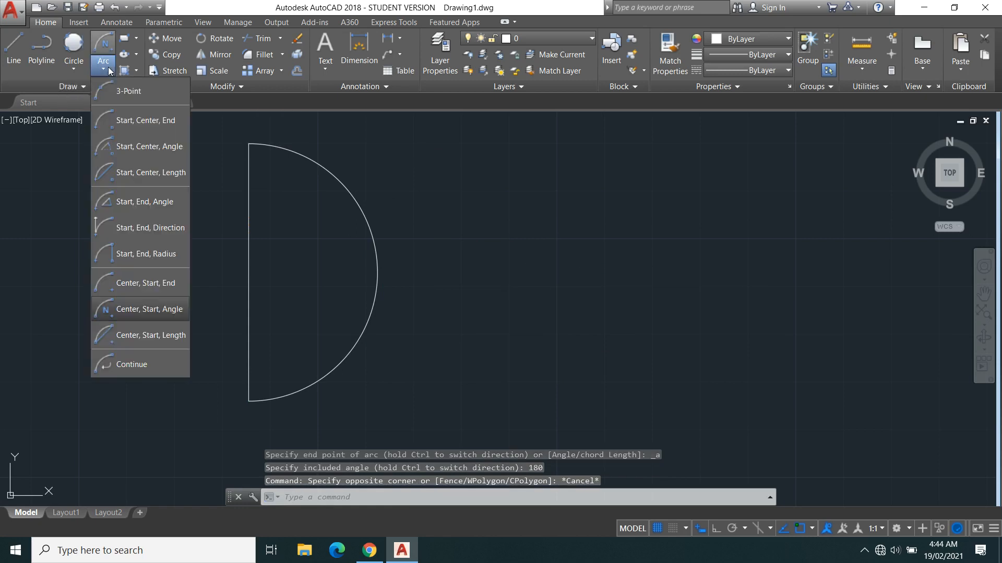
pyautogui.click(141, 364)
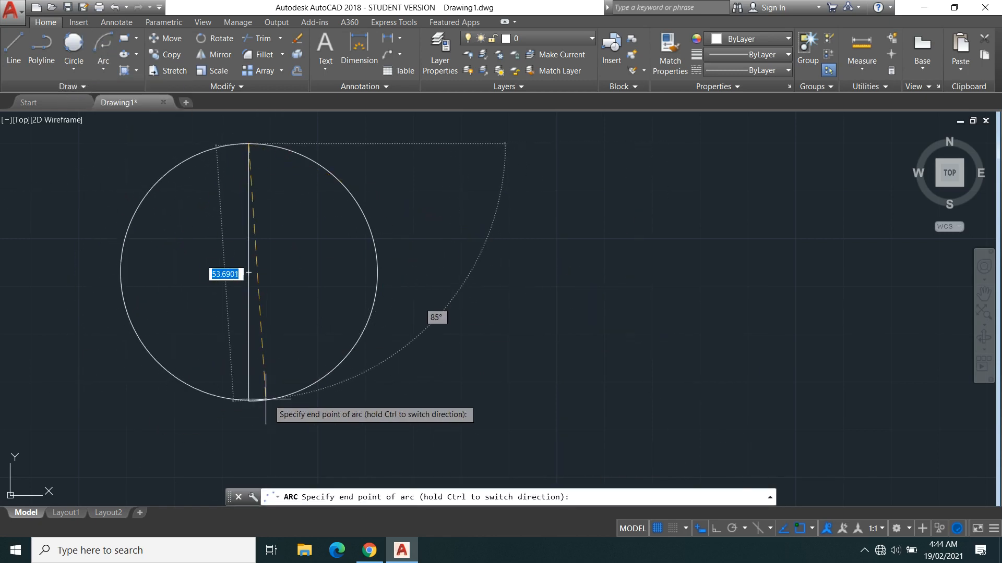
pyautogui.click(248, 400)
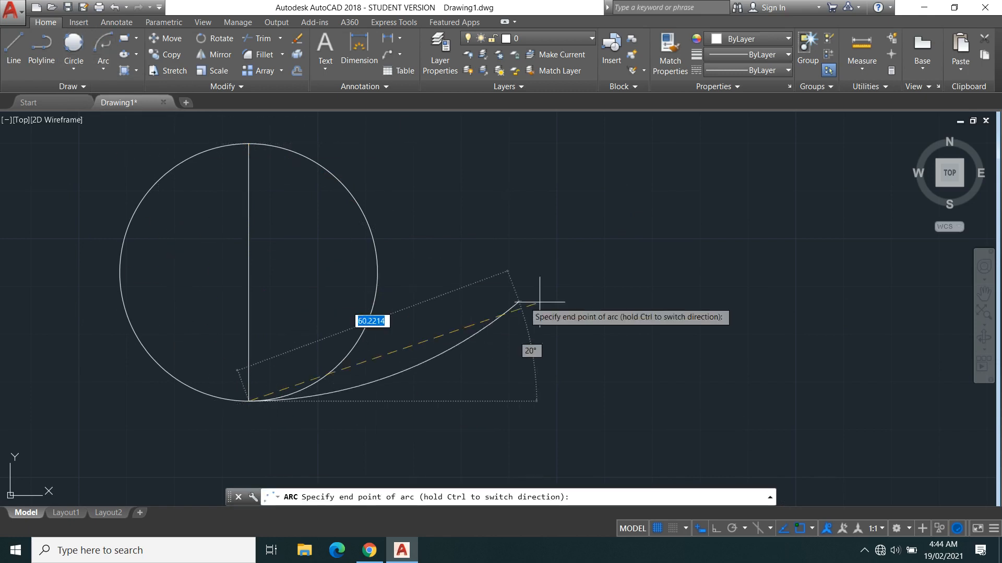
# Chain three more Continue arcs from the line's lower endpoint, sweeping out to the right, up, and curling back over toward the circle
pyautogui.click(100, 50)
pyautogui.click(597, 308)
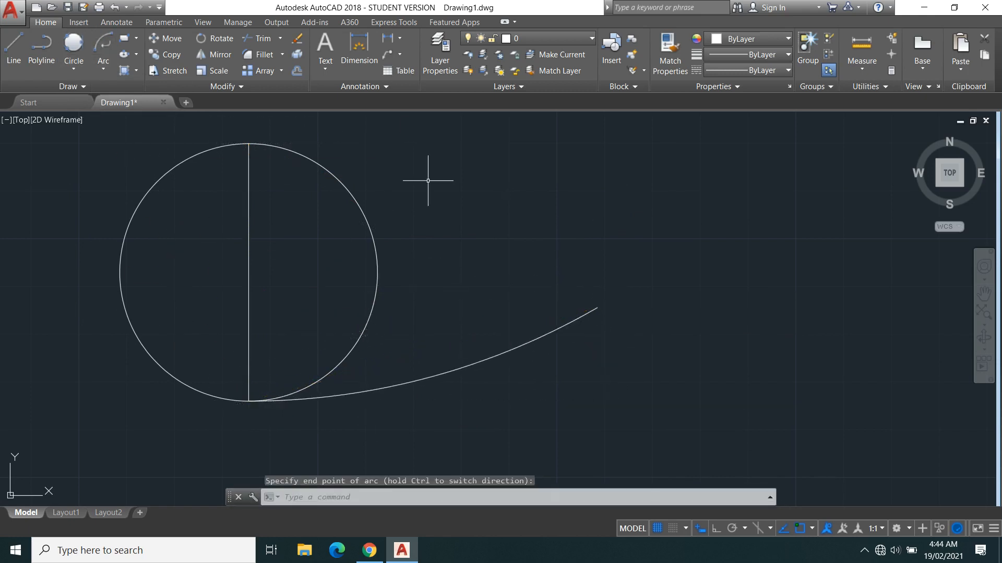
pyautogui.click(104, 51)
pyautogui.click(650, 179)
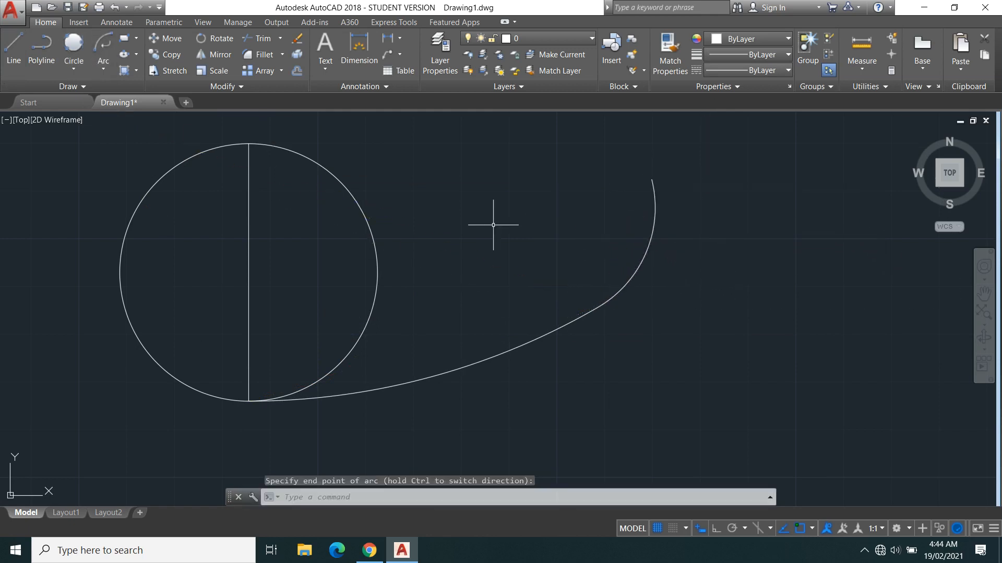
pyautogui.moveTo(492, 223); pyautogui.dragTo(476, 318, button='middle')
pyautogui.click(111, 42)
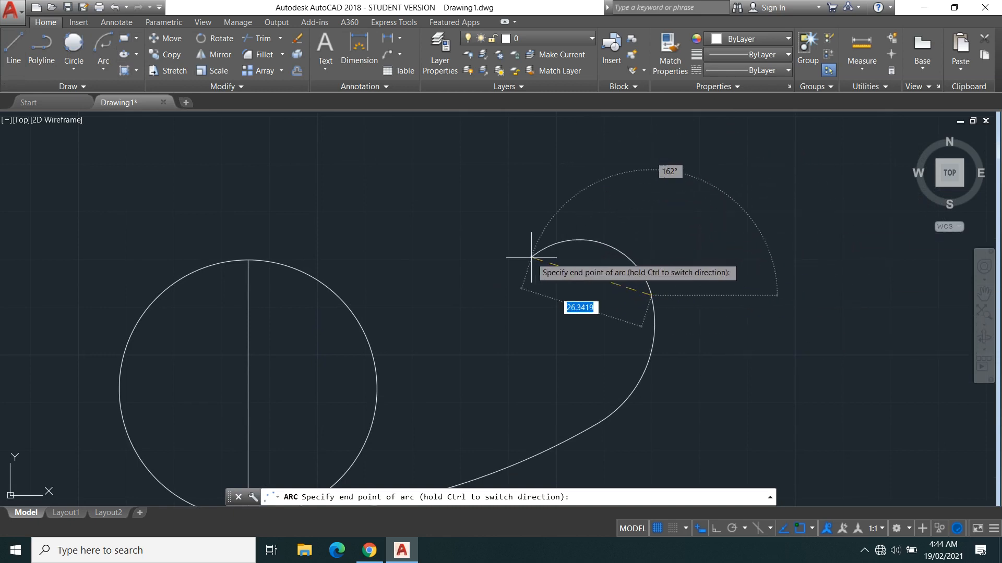
pyautogui.click(484, 284)
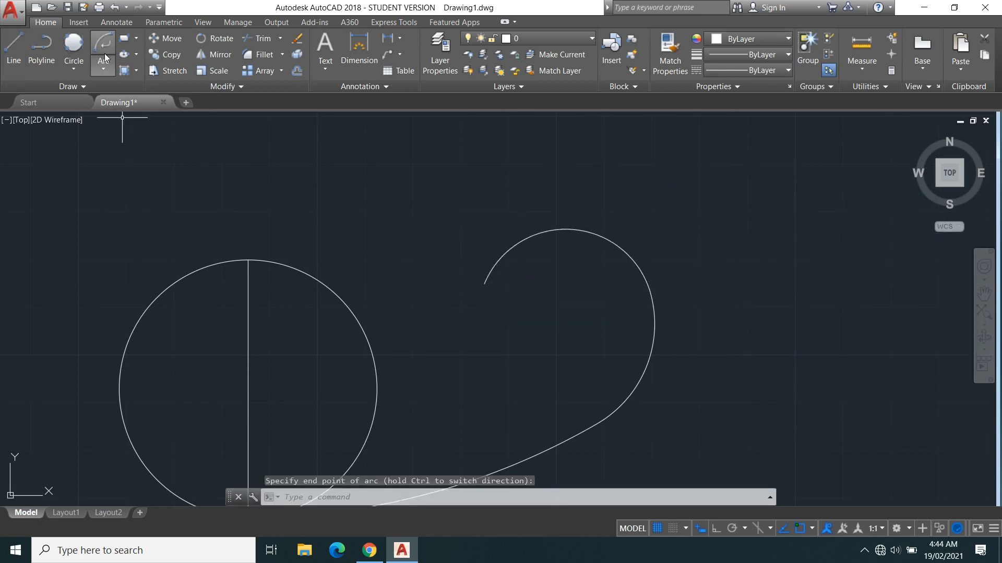
pyautogui.scroll(-2, 433, 271)
pyautogui.moveTo(475, 284); pyautogui.dragTo(297, 241, button='middle')
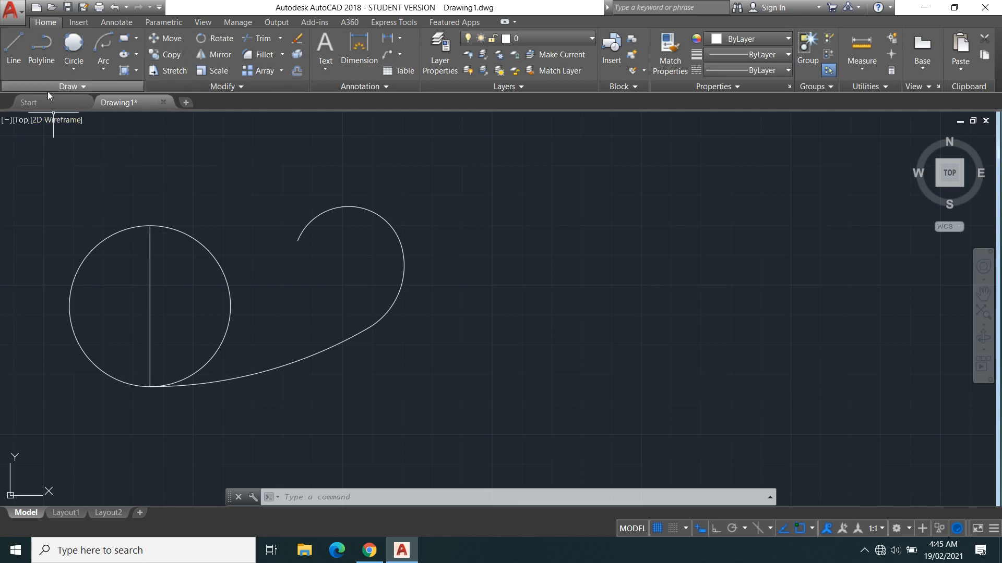
# Draw a horizontal rectangle by two opposite corners in the empty space right of the chained arcs
pyautogui.click(121, 39)
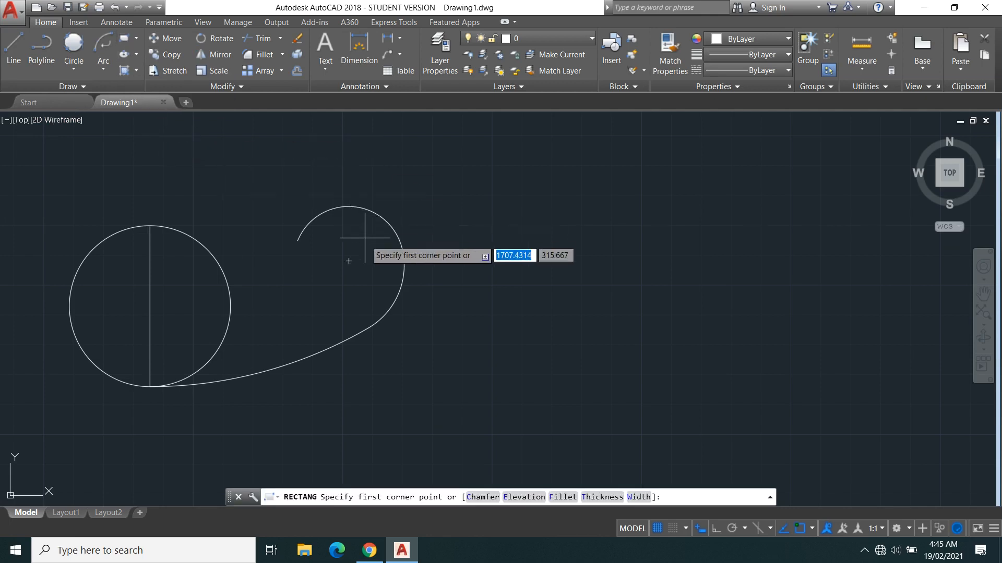
pyautogui.scroll(-4, 360, 258)
pyautogui.moveTo(353, 275); pyautogui.dragTo(201, 312, button='middle')
pyautogui.scroll(4, 199, 306)
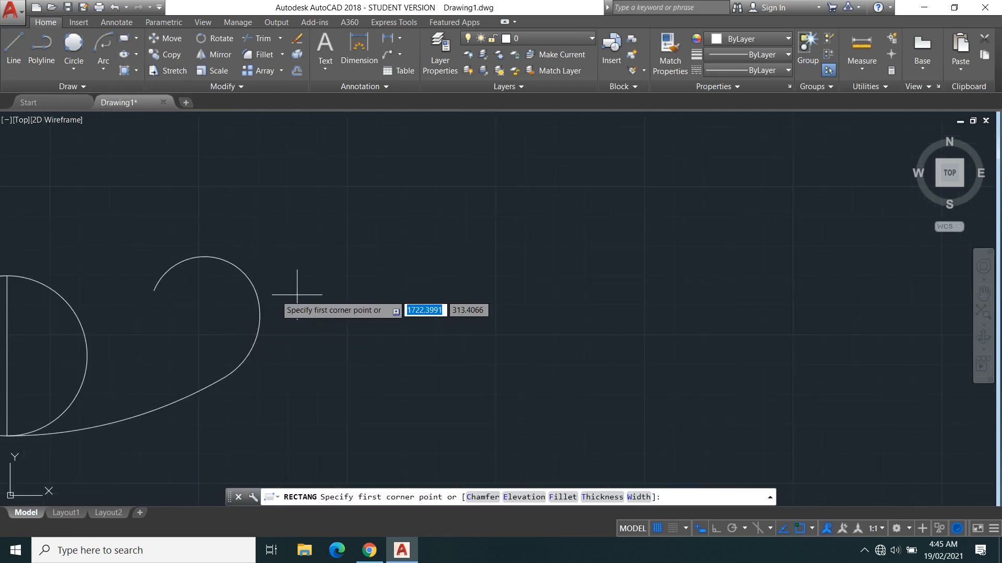
pyautogui.moveTo(316, 302); pyautogui.dragTo(240, 318, button='middle')
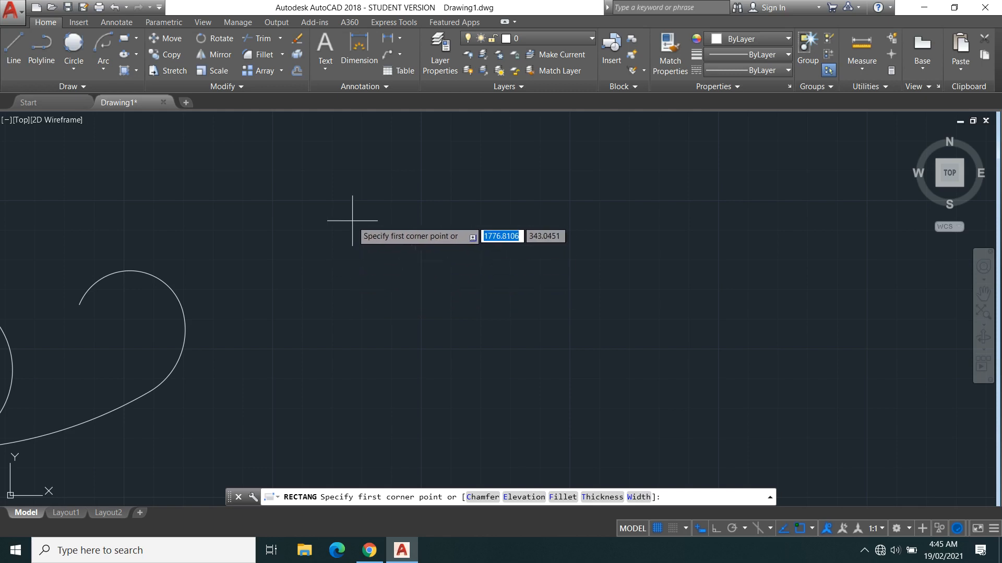
pyautogui.click(338, 259)
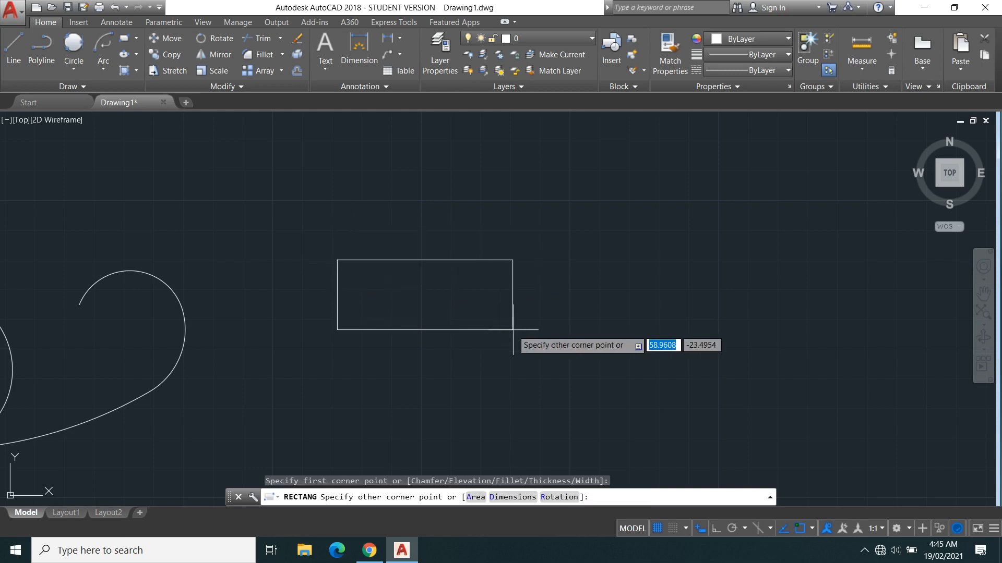
pyautogui.click(553, 352)
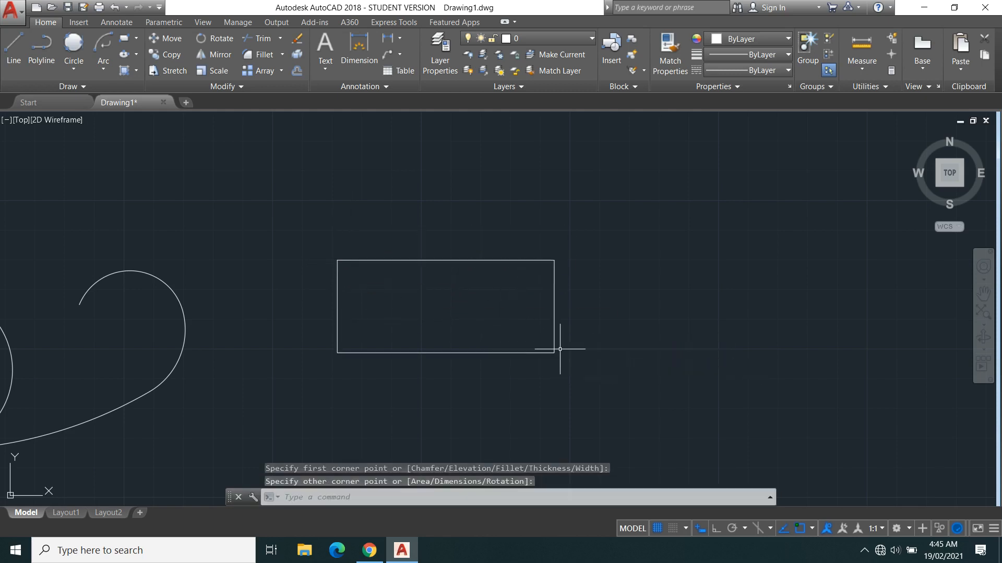
# Draw a rectangle by area right of the existing rectangle, with area 200 and dimensions calculated from a length of 20
pyautogui.moveTo(603, 328); pyautogui.dragTo(448, 338, button='middle')
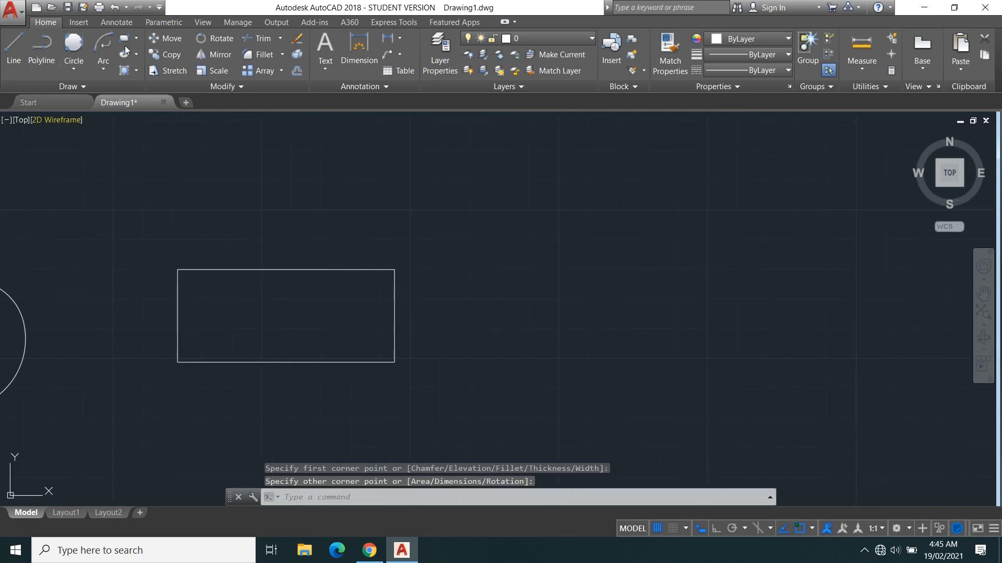
pyautogui.click(125, 39)
pyautogui.press('Escape')
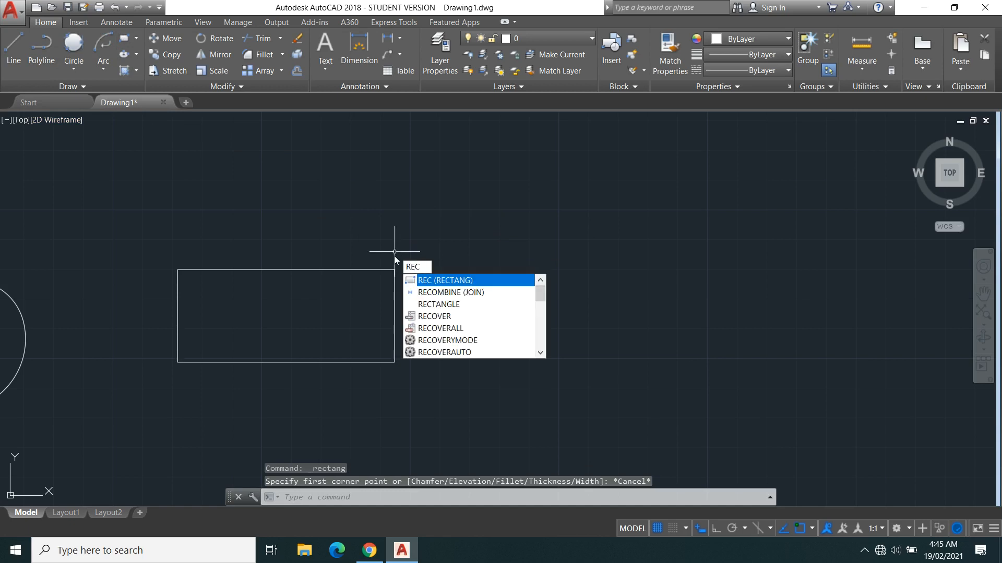
pyautogui.press('Return')
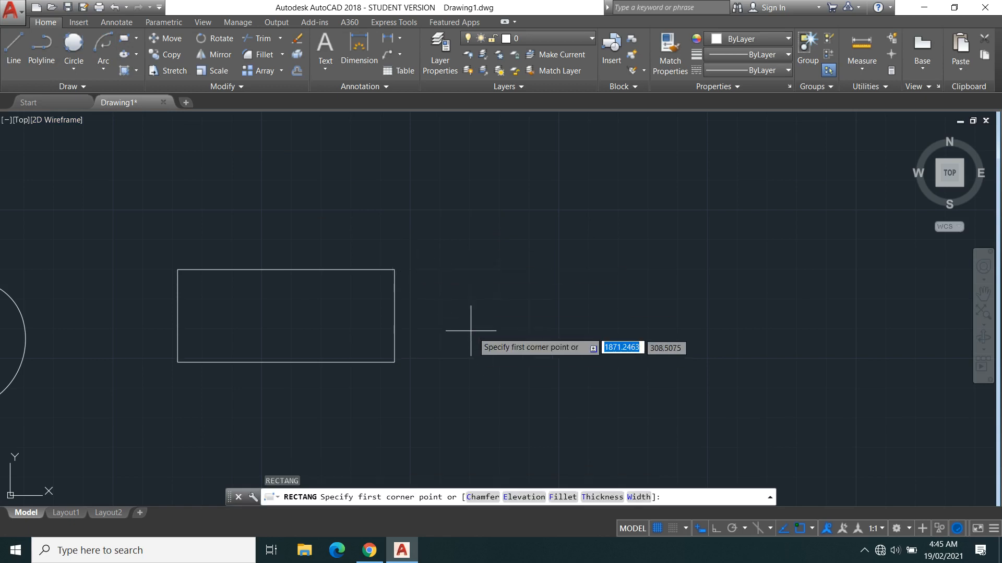
pyautogui.moveTo(459, 320); pyautogui.dragTo(270, 328, button='middle')
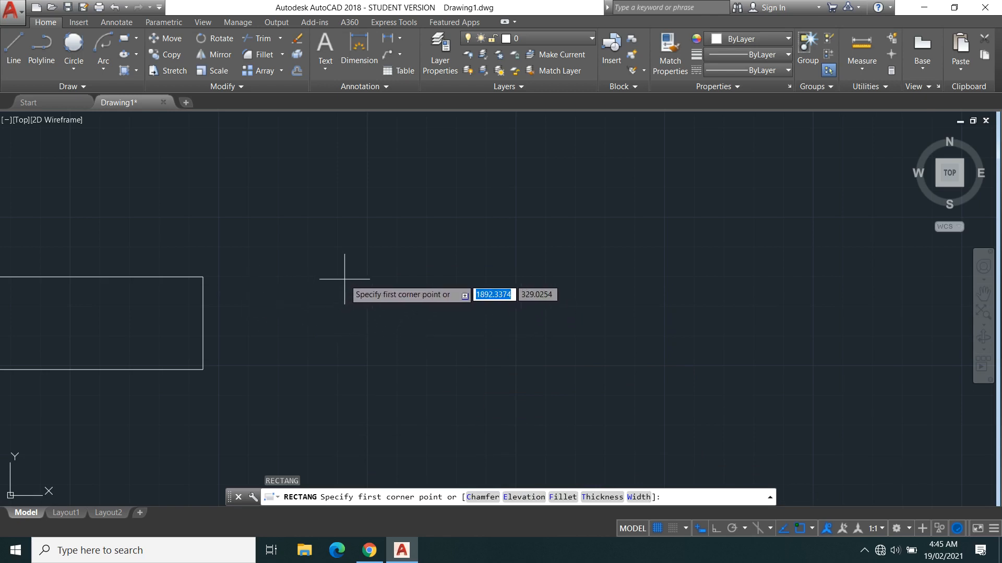
pyautogui.click(314, 278)
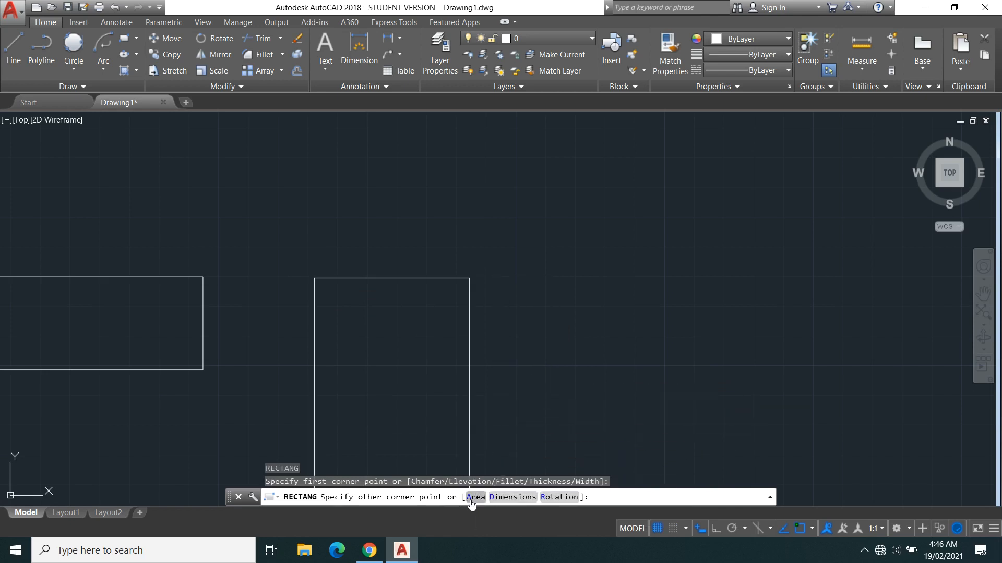
pyautogui.write('a')
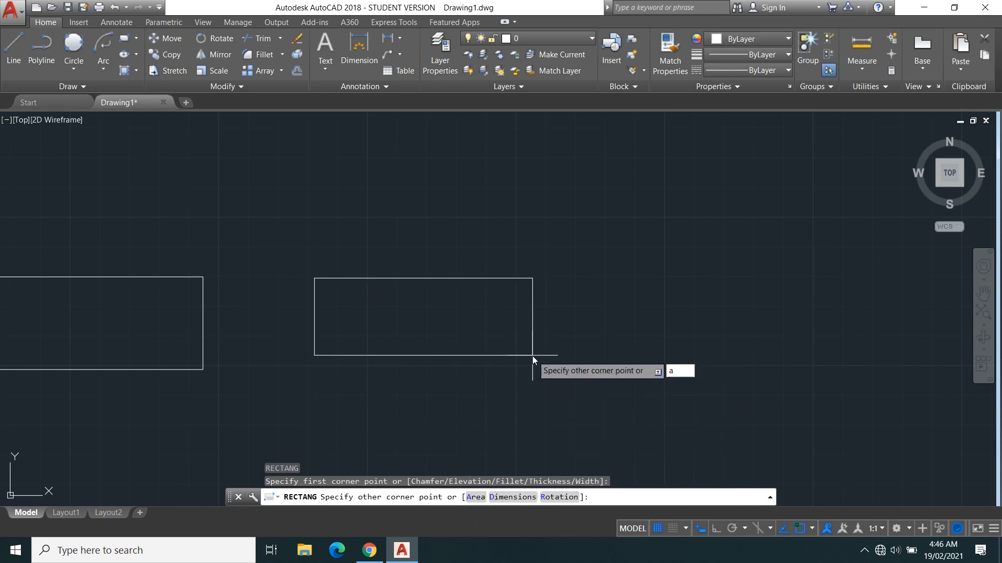
pyautogui.press('Return')
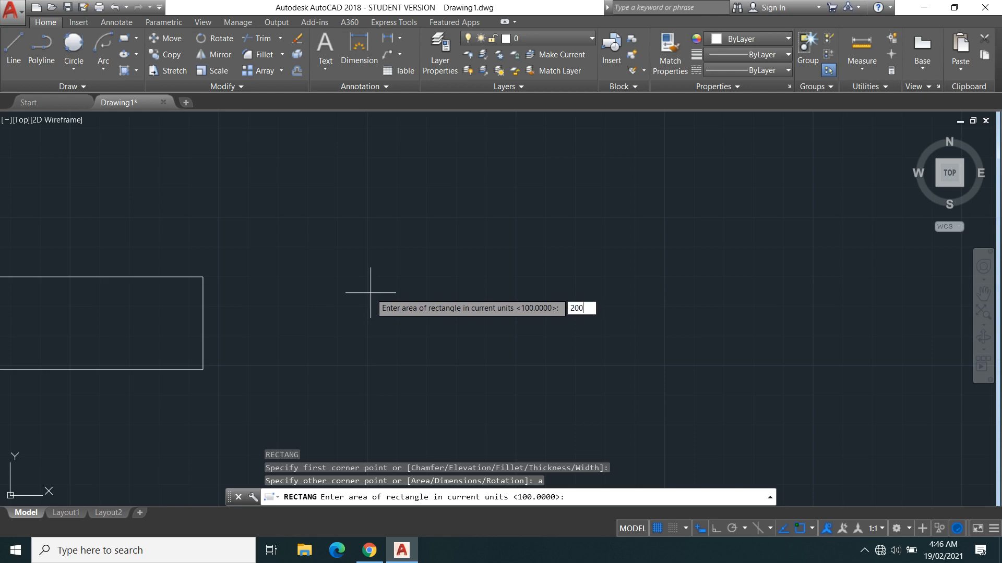
pyautogui.press('Return')
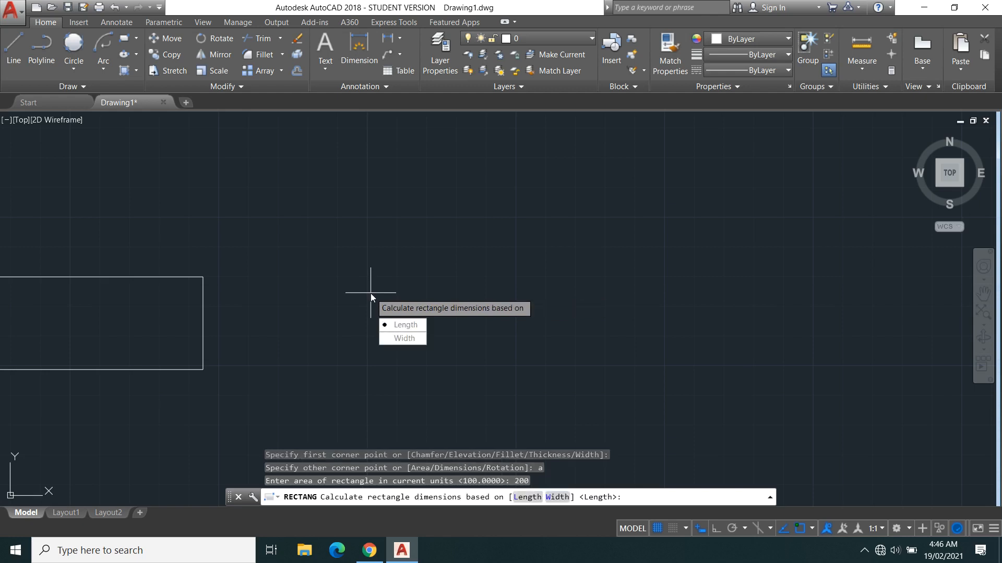
pyautogui.click(405, 328)
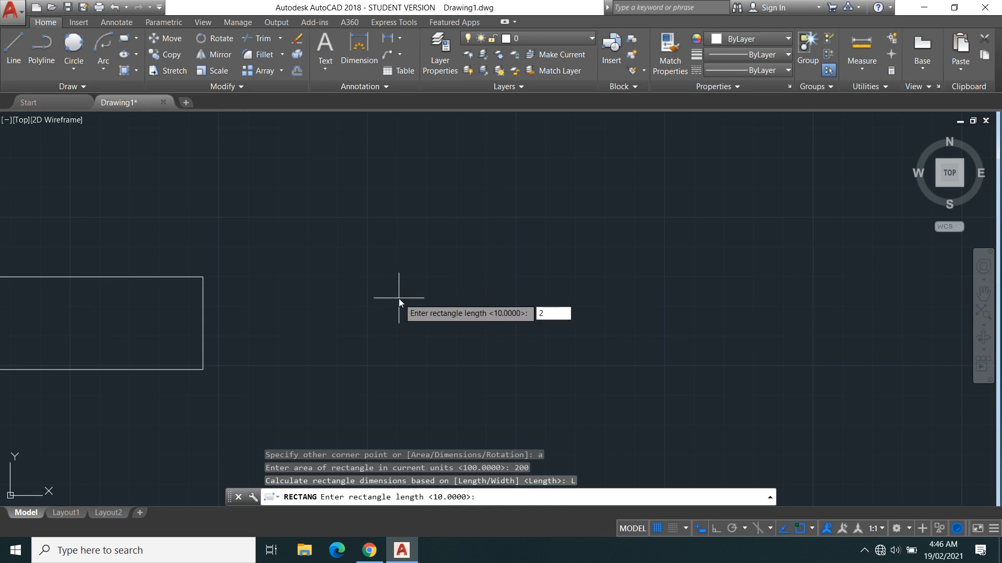
pyautogui.write('20')
pyautogui.press('Return')
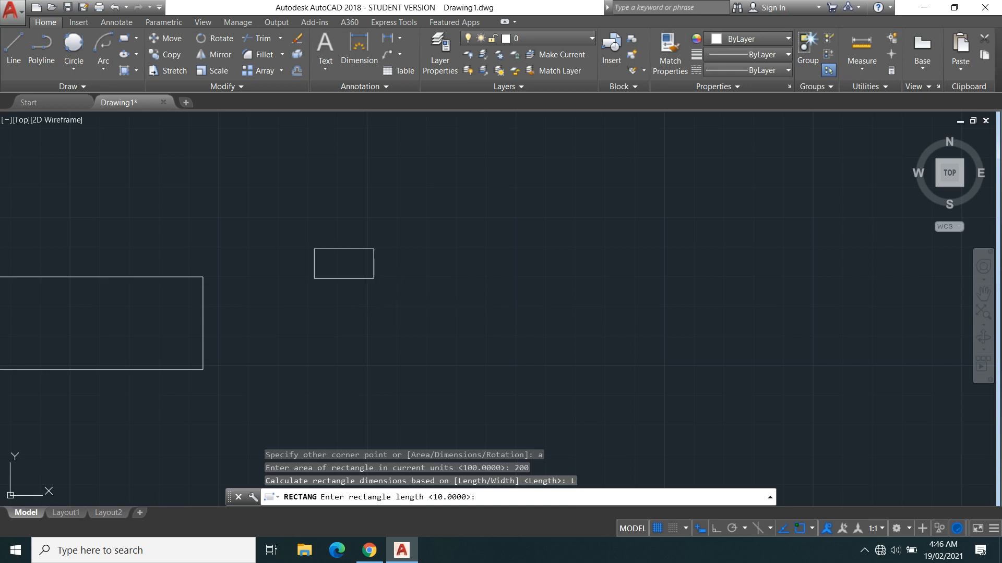
# Examine the area-based rectangle up close and in relation to the neighbouring rectangle
pyautogui.scroll(6, 322, 291)
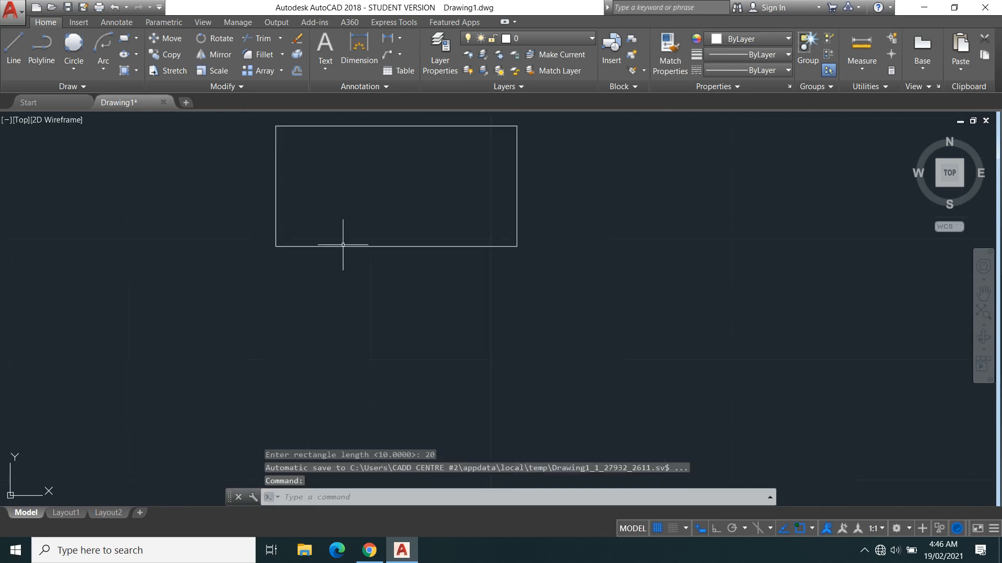
pyautogui.moveTo(348, 225); pyautogui.dragTo(351, 332, button='middle')
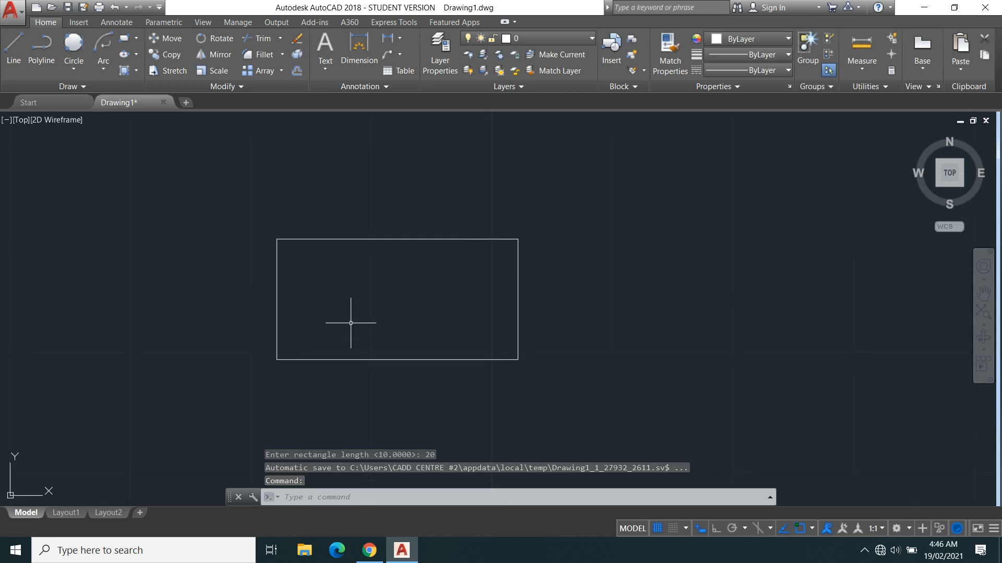
pyautogui.scroll(-4, 350, 323)
pyautogui.scroll(4, 349, 315)
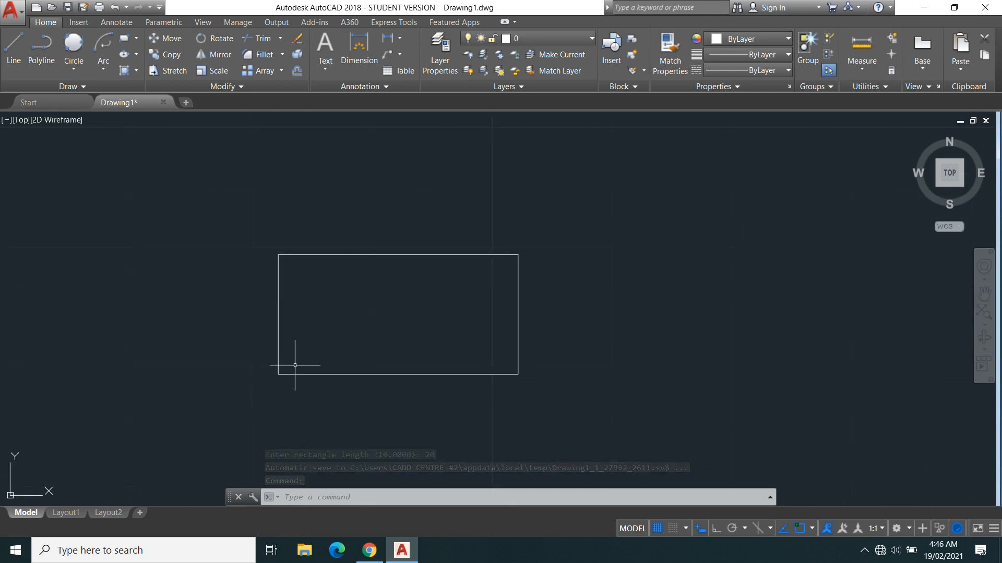
pyautogui.scroll(-4, 404, 331)
pyautogui.scroll(2, 405, 330)
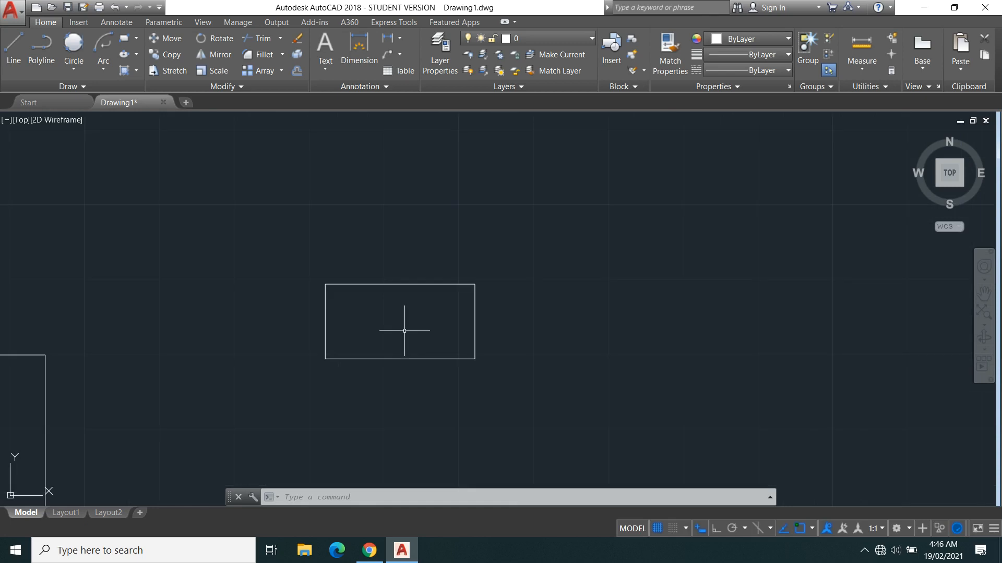
pyautogui.scroll(-4, 418, 337)
pyautogui.scroll(2, 414, 339)
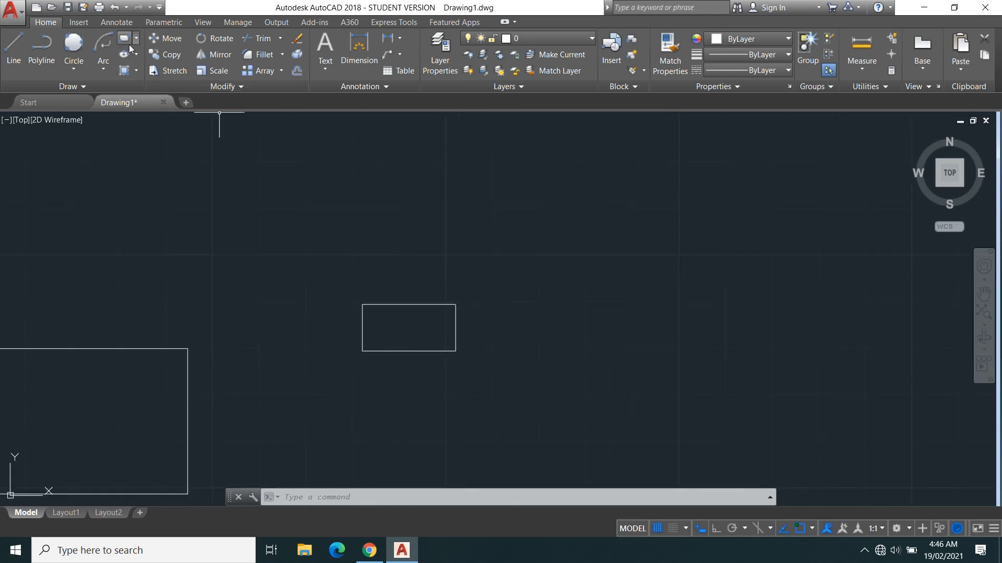
# Draw a rectangle by dimensions right of the area-based one, with length 30 and width 15, extending down and right from its first corner
pyautogui.moveTo(641, 324); pyautogui.dragTo(337, 353, button='middle')
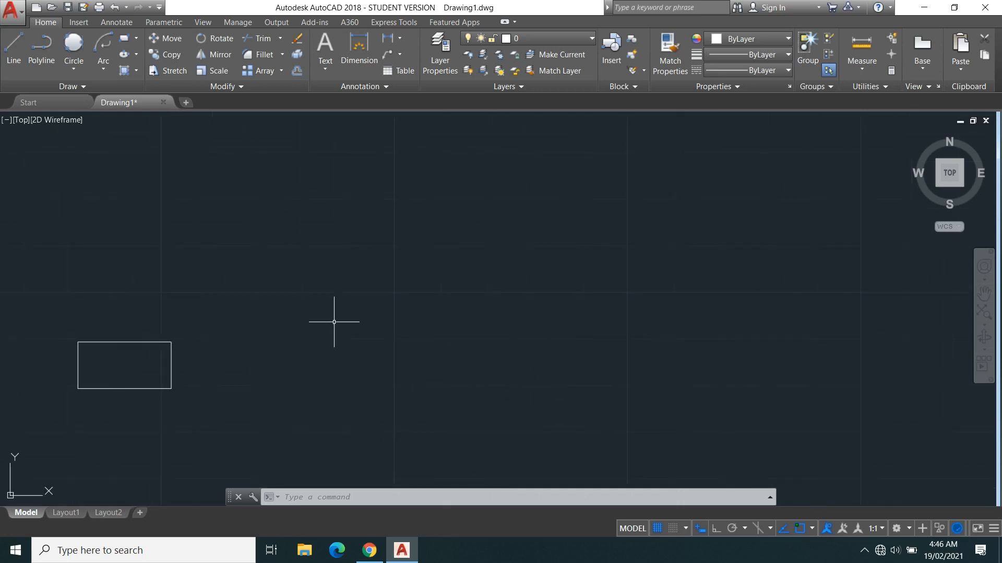
pyautogui.write('rec')
pyautogui.press('Return')
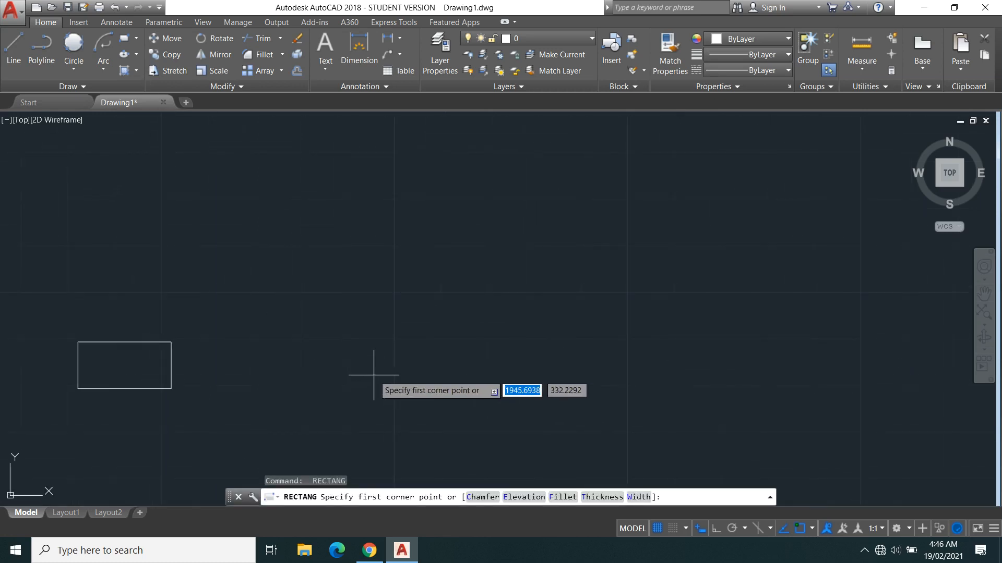
pyautogui.click(314, 321)
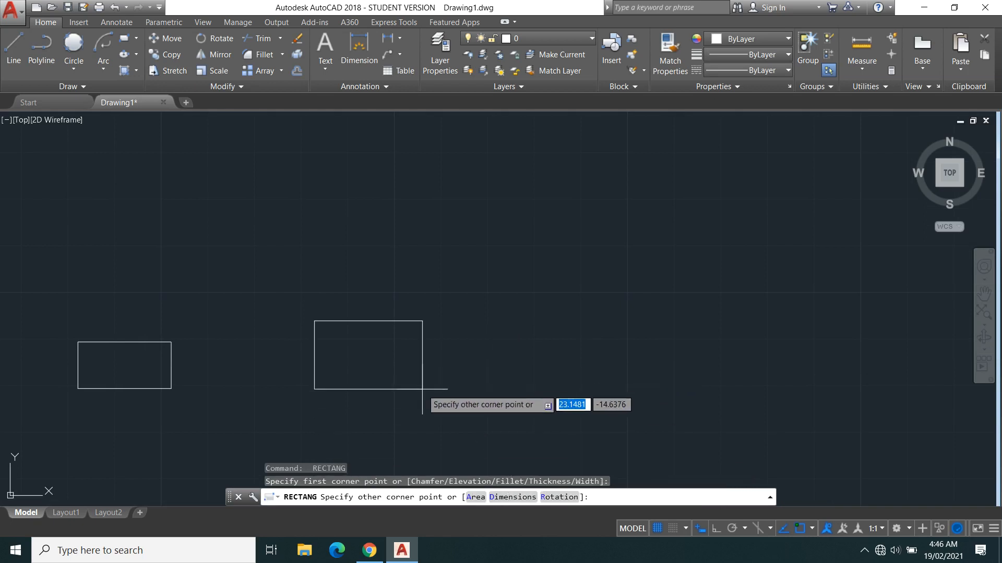
pyautogui.moveTo(472, 409); pyautogui.dragTo(432, 345, button='middle')
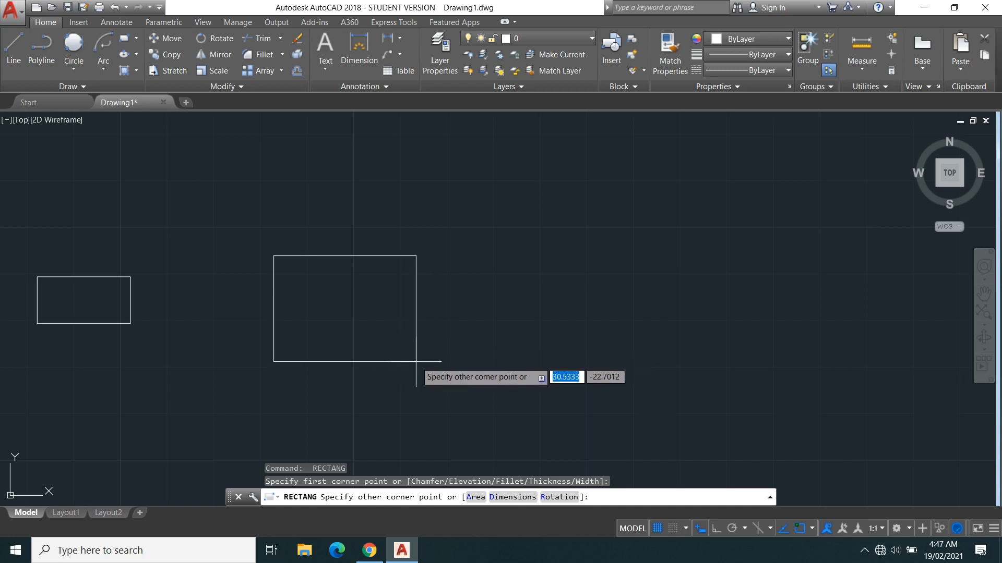
pyautogui.write('d')
pyautogui.press('Return')
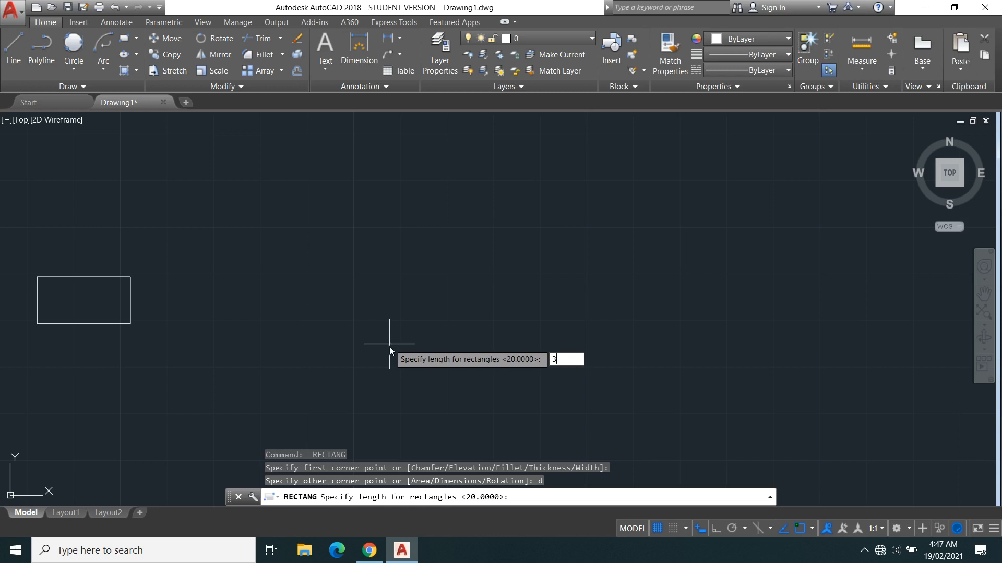
pyautogui.press('Return')
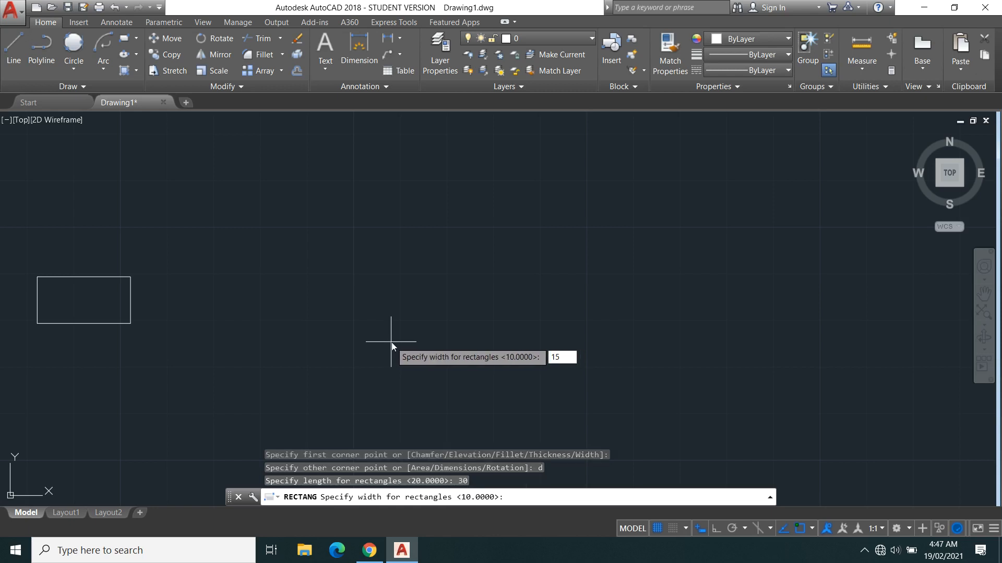
pyautogui.write('15')
pyautogui.press('Return')
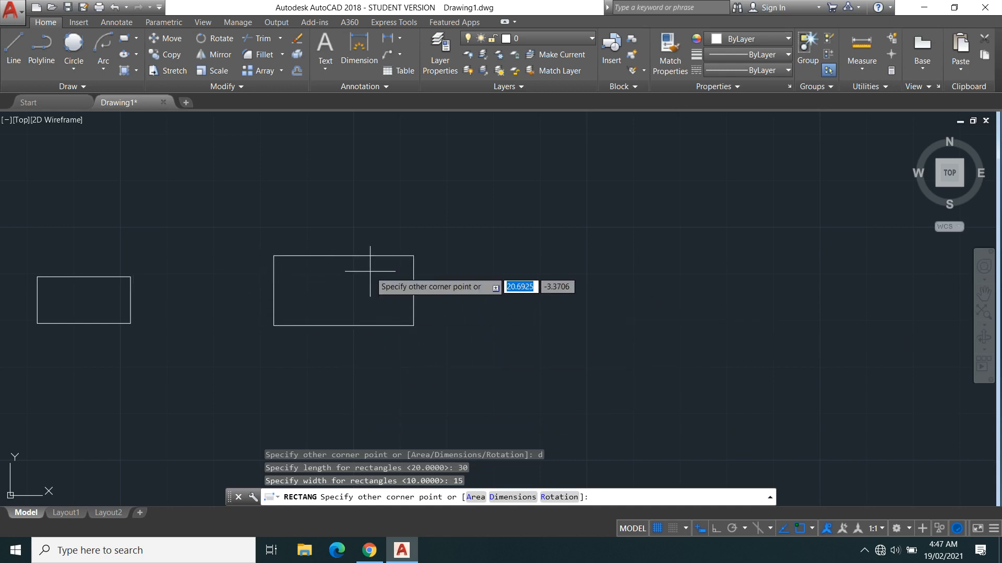
pyautogui.click(577, 388)
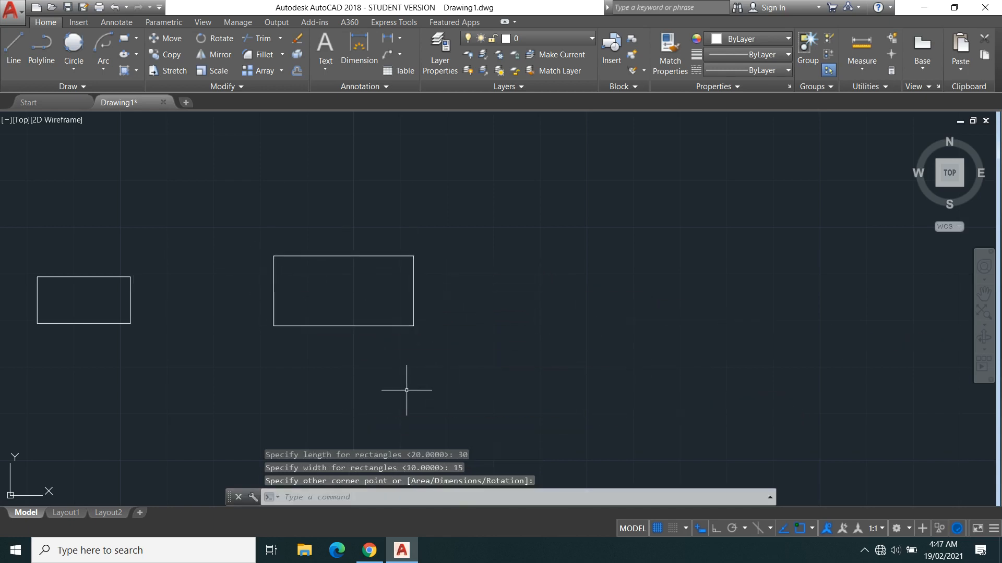
# Begin a rectangle with its first corner below the 30 by 15 rectangle and set its rotation angle to 45°
pyautogui.scroll(-4, 417, 328)
pyautogui.scroll(2, 422, 330)
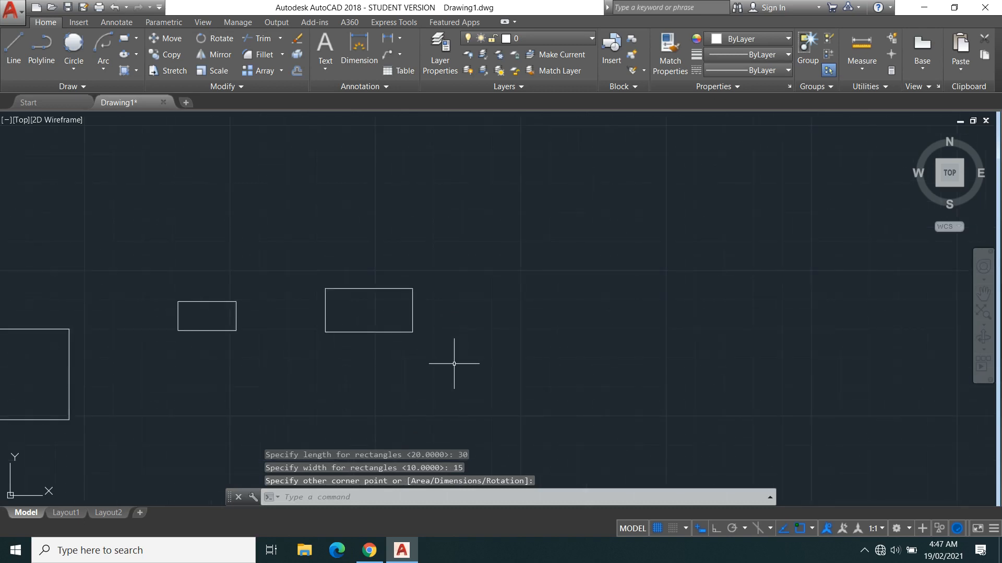
pyautogui.press('Return')
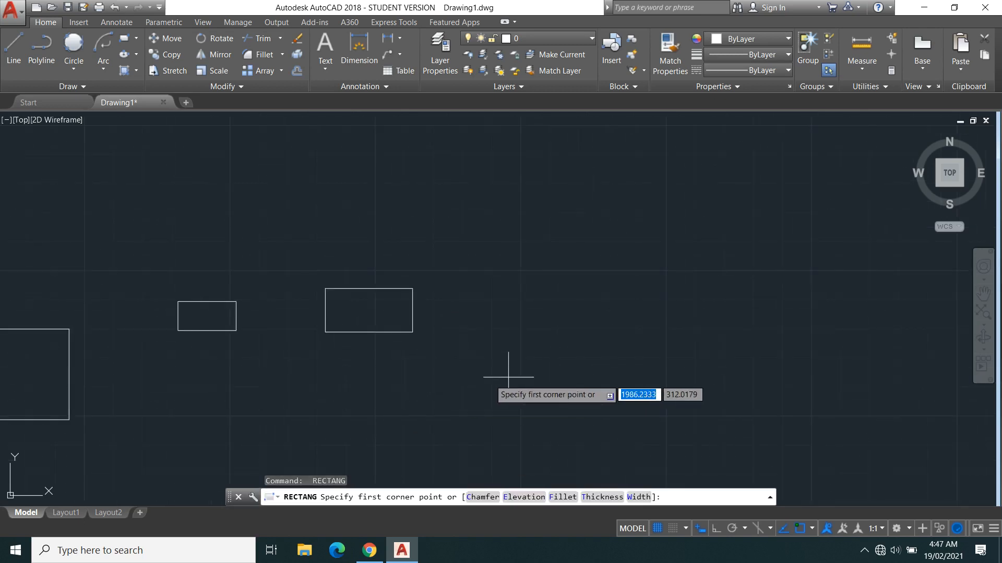
pyautogui.click(379, 389)
pyautogui.moveTo(642, 436); pyautogui.dragTo(523, 398, button='middle')
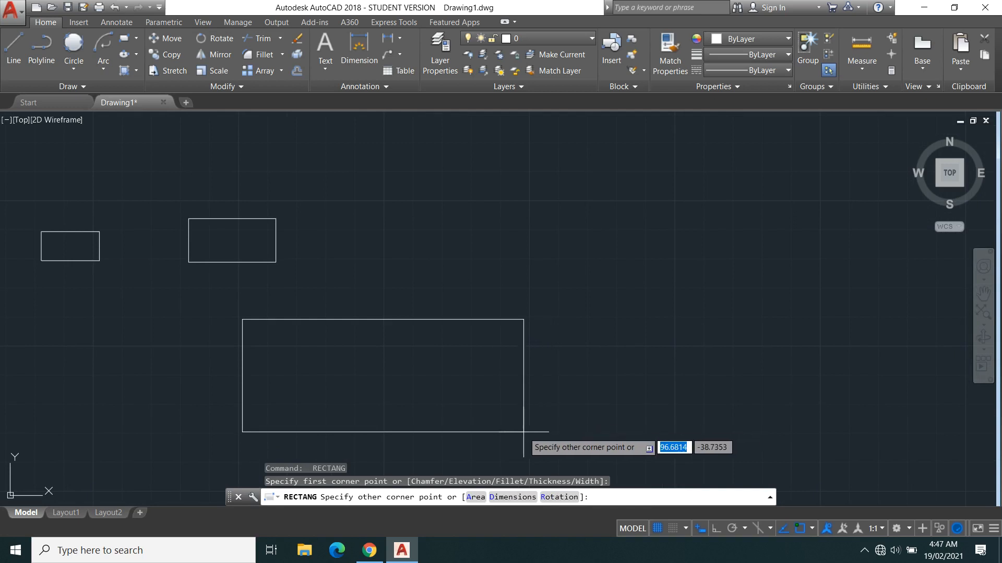
pyautogui.write('r')
pyautogui.press('Return')
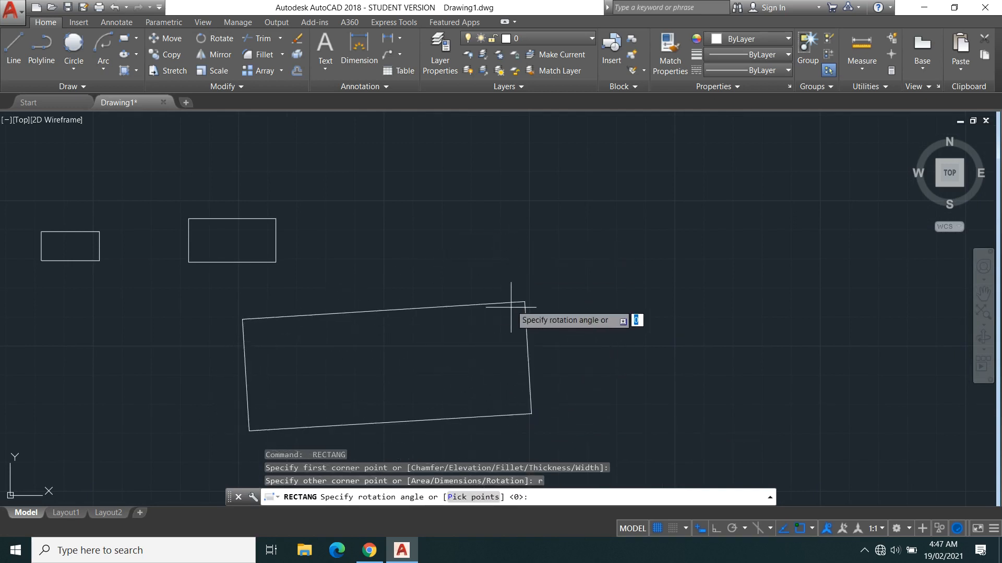
pyautogui.write('45')
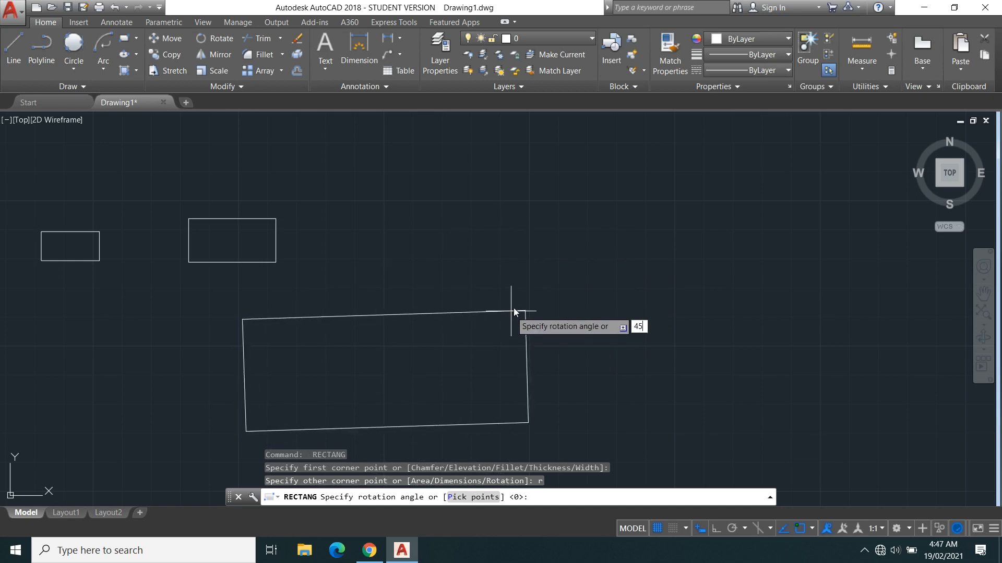
pyautogui.press('Return')
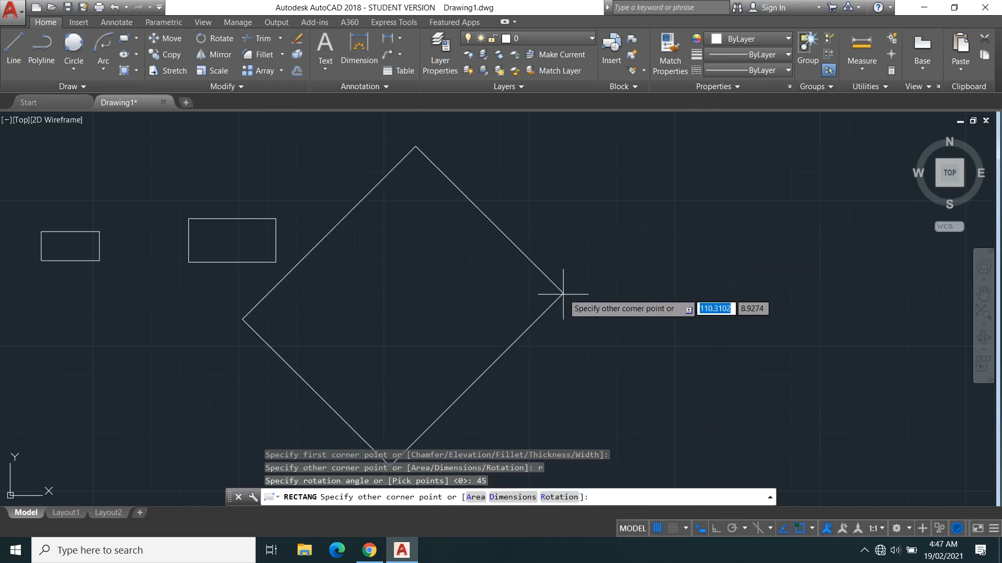
# Give the rotated rectangle a length of 25 and a width of 10, placing it on the left side of its first corner
pyautogui.write('d')
pyautogui.press('Return')
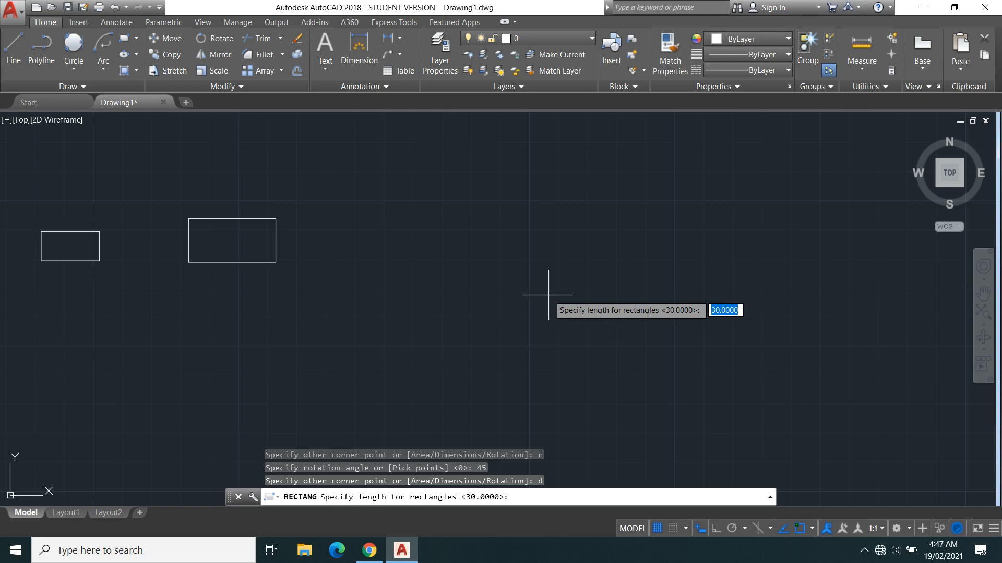
pyautogui.write('25')
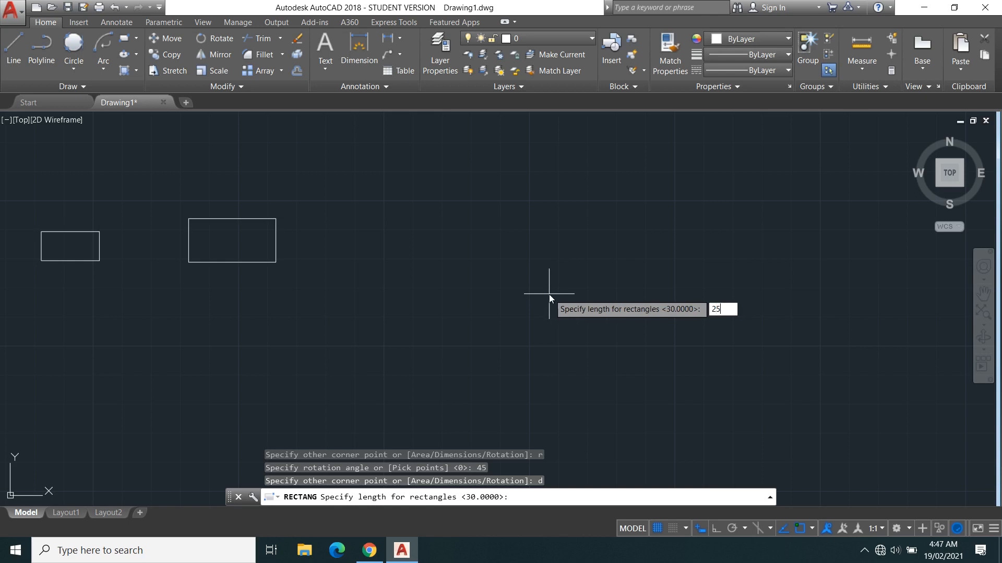
pyautogui.press('Return')
pyautogui.write('10')
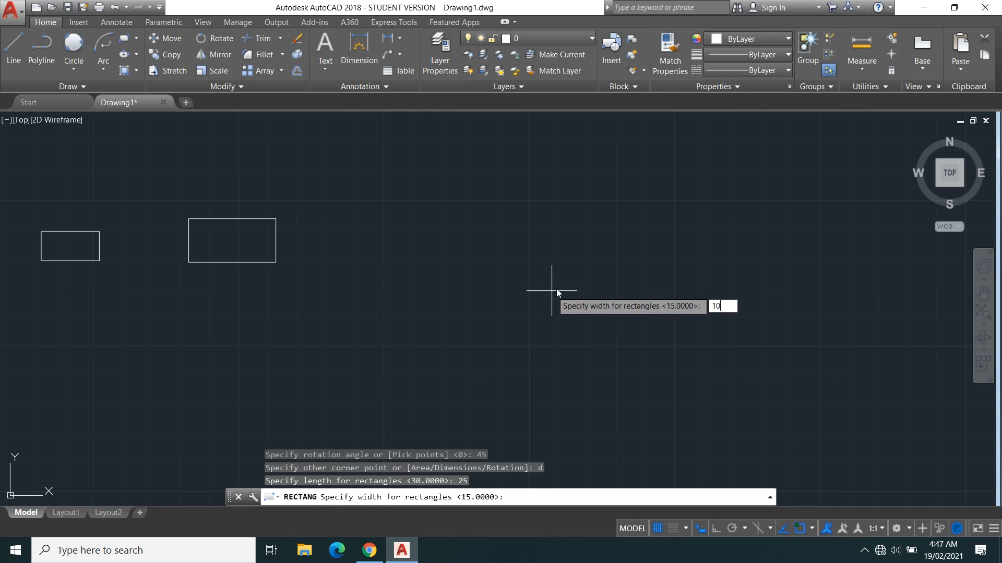
pyautogui.press('Return')
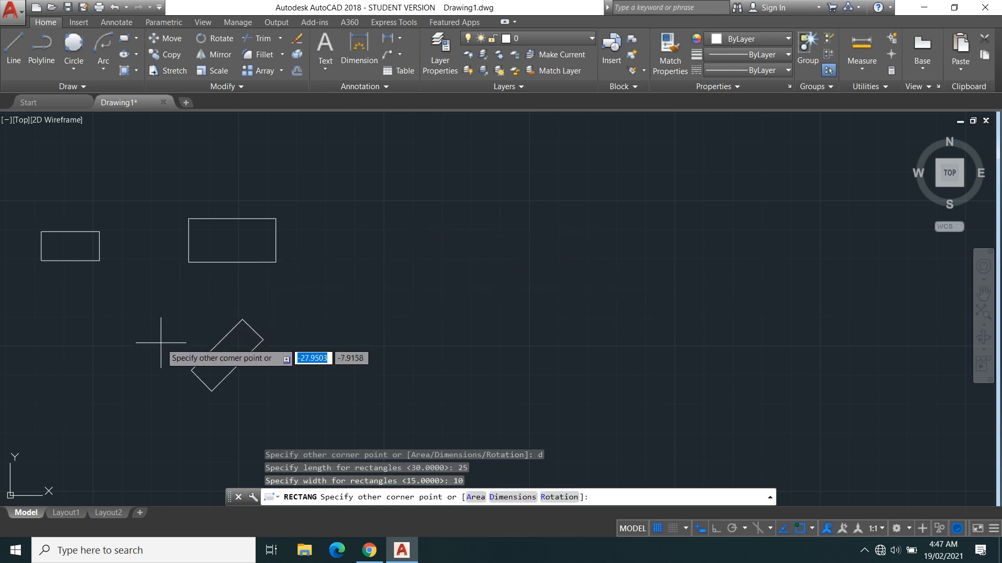
pyautogui.click(175, 313)
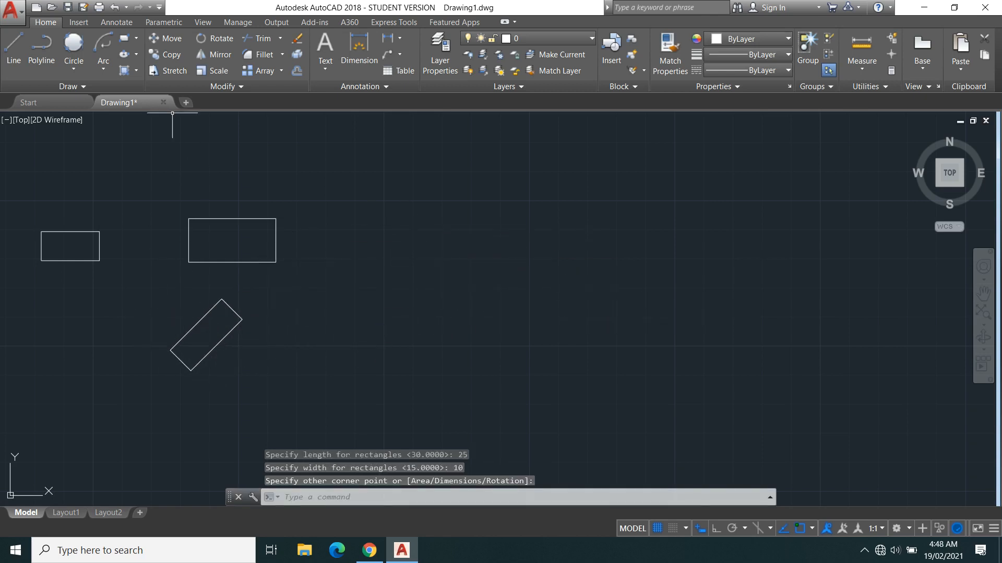
# Draw an unrotated rectangle right of the 45° one with the rotation reset to 0, and a smaller one above it
pyautogui.click(124, 40)
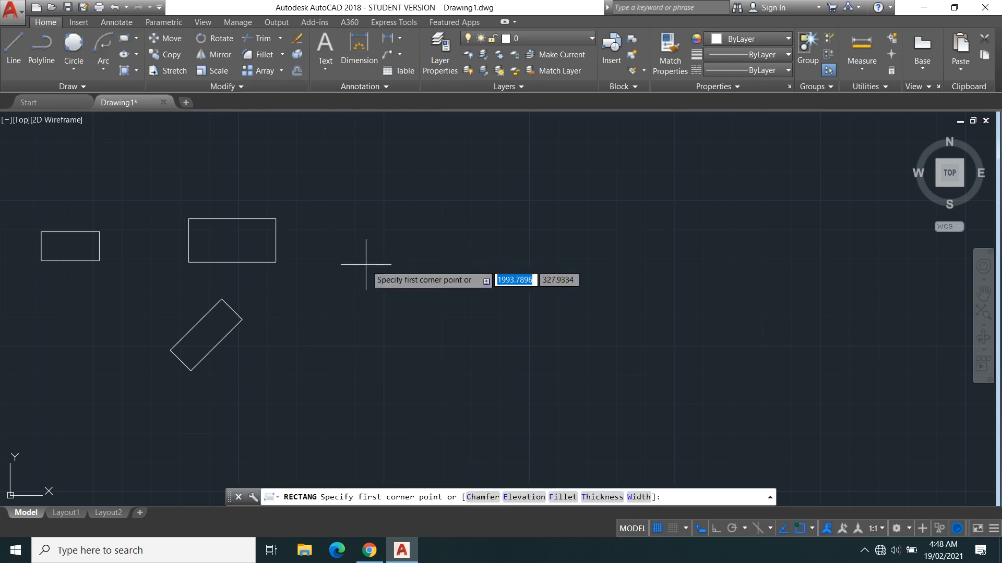
pyautogui.moveTo(366, 258); pyautogui.dragTo(206, 201, button='middle')
pyautogui.click(218, 241)
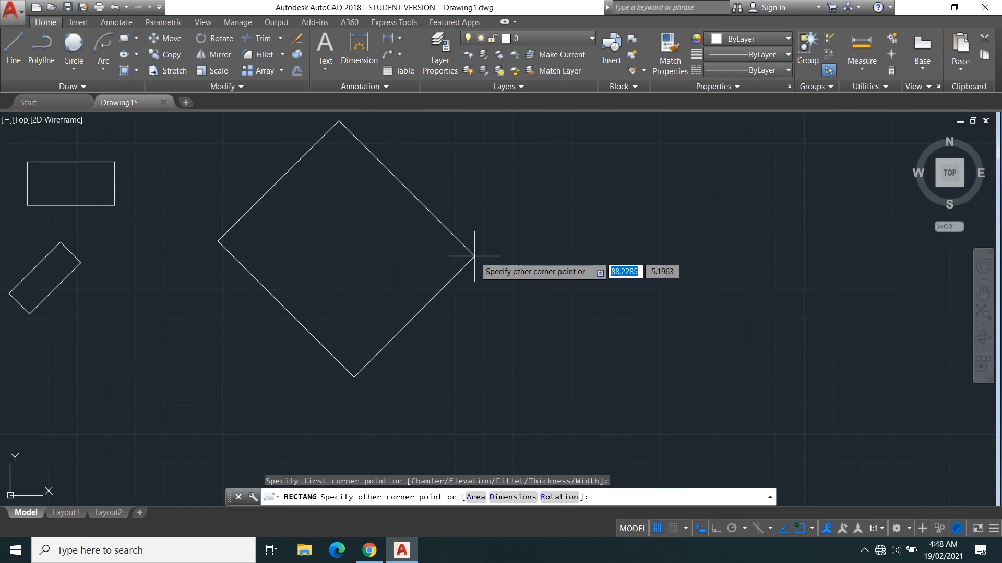
pyautogui.write('r')
pyautogui.press('Return')
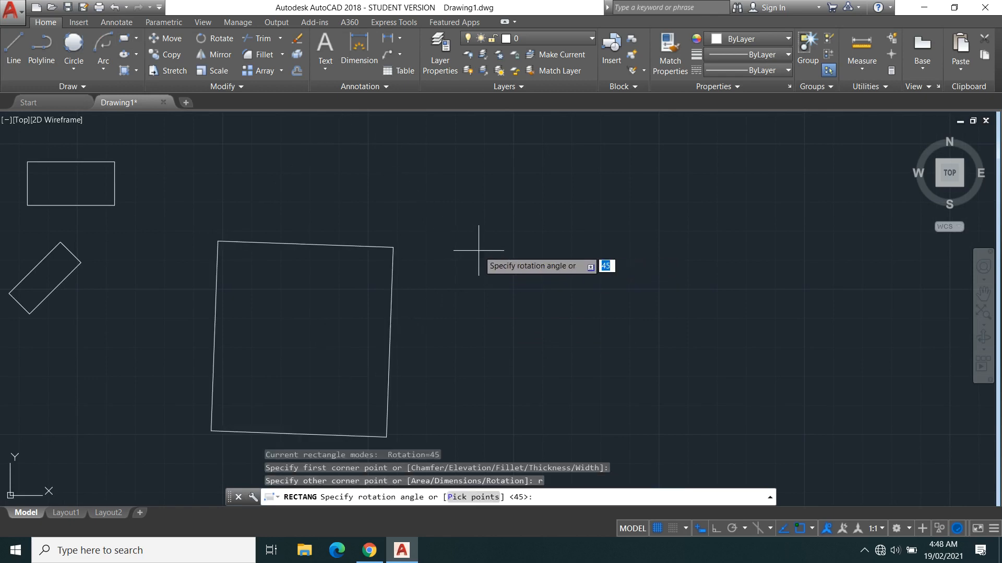
pyautogui.press('Return')
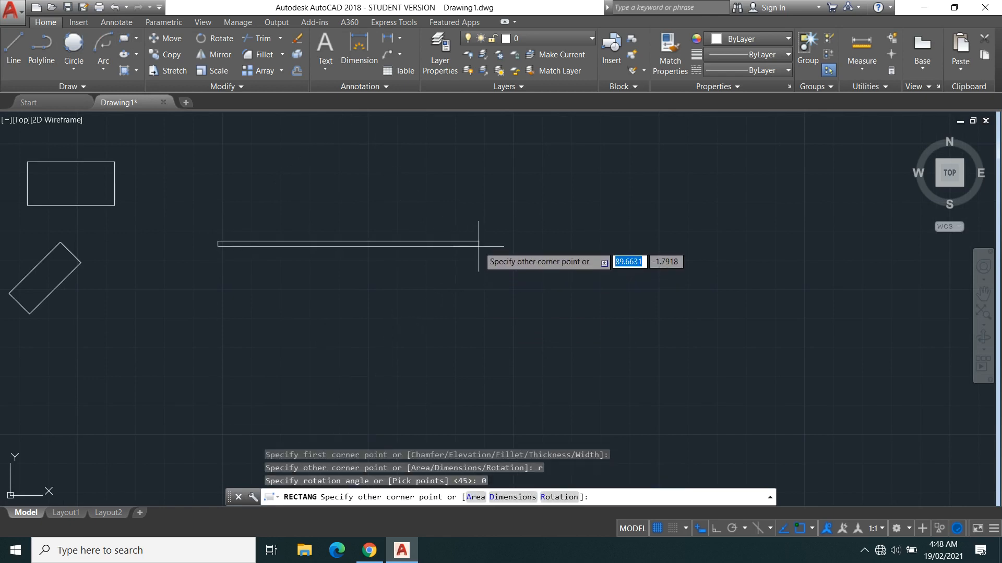
pyautogui.click(445, 313)
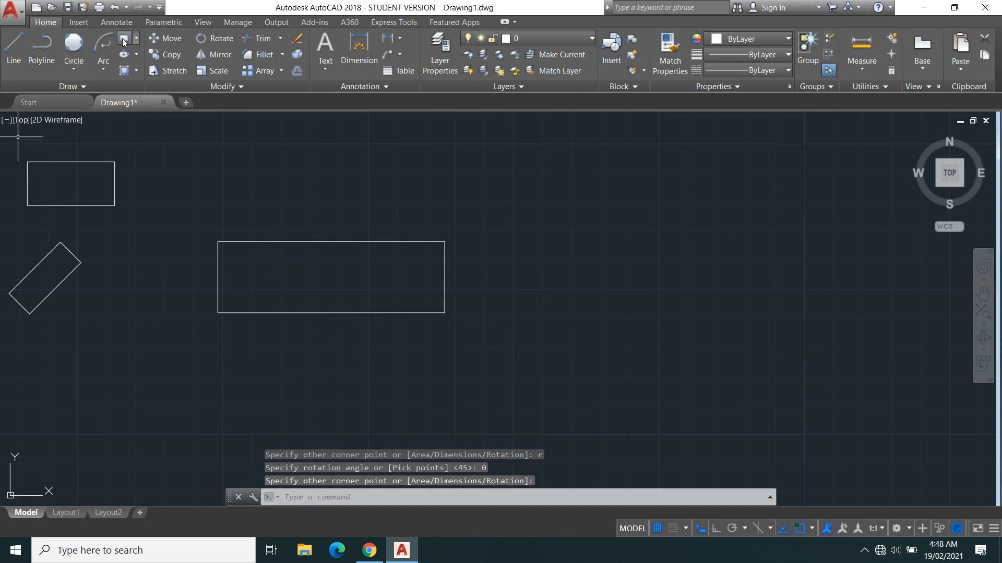
pyautogui.press('Return')
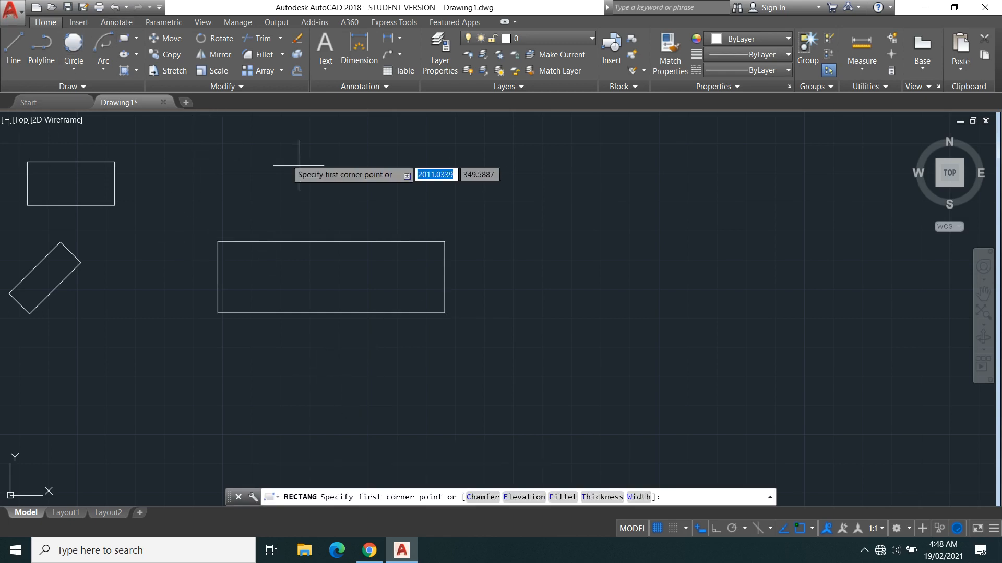
pyautogui.click(328, 179)
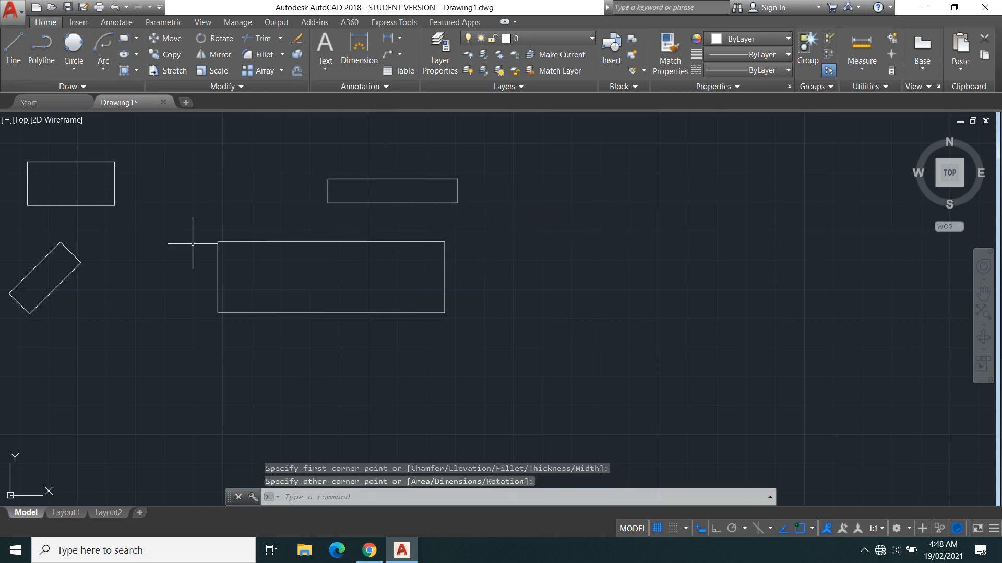
pyautogui.click(137, 40)
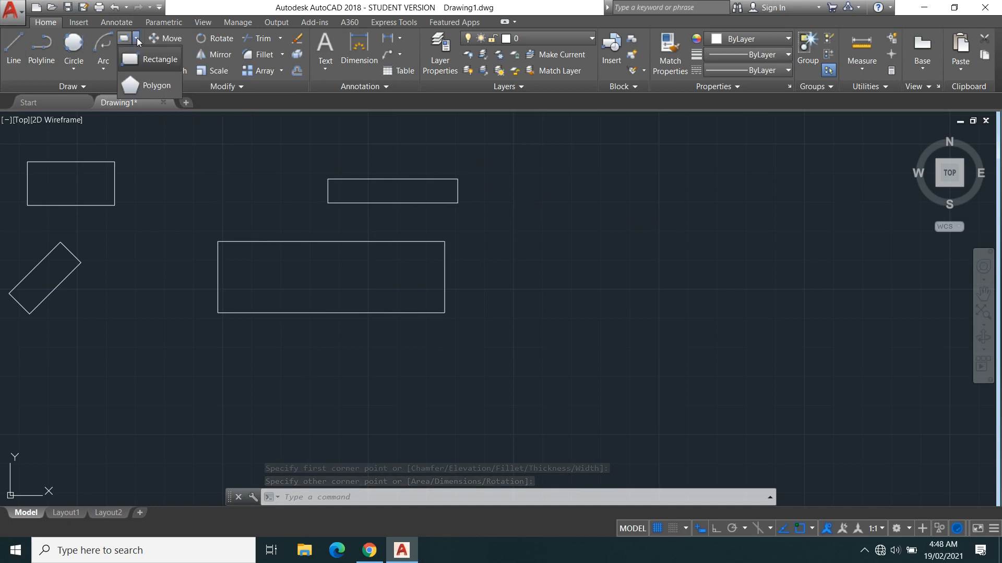
pyautogui.click(148, 85)
pyautogui.moveTo(376, 197); pyautogui.dragTo(80, 227, button='middle')
pyautogui.moveTo(274, 243); pyautogui.dragTo(129, 268, button='middle')
pyautogui.scroll(-3, 219, 313)
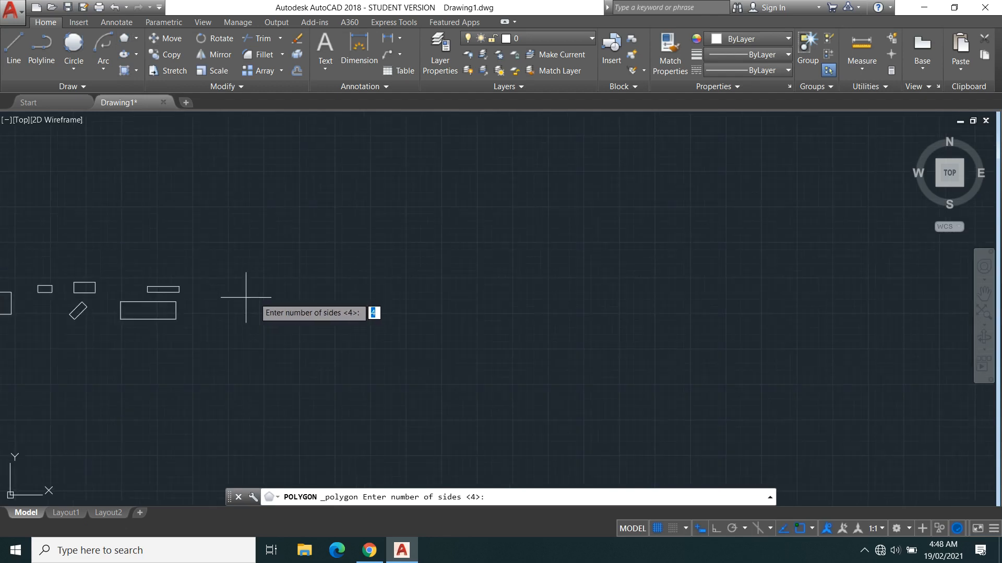
pyautogui.scroll(5, 83, 308)
pyautogui.moveTo(112, 331); pyautogui.dragTo(646, 279, button='middle')
pyautogui.moveTo(286, 328); pyautogui.dragTo(345, 308, button='middle')
pyautogui.scroll(-5, 350, 302)
pyautogui.scroll(5, 351, 300)
pyautogui.scroll(3, 360, 342)
pyautogui.scroll(-3, 381, 346)
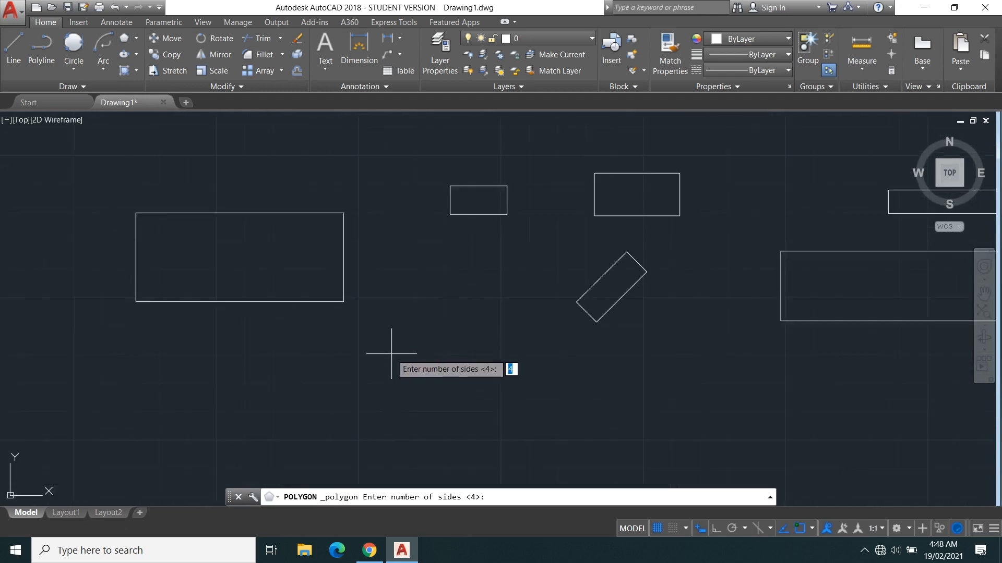
pyautogui.moveTo(381, 346); pyautogui.dragTo(363, 243, button='middle')
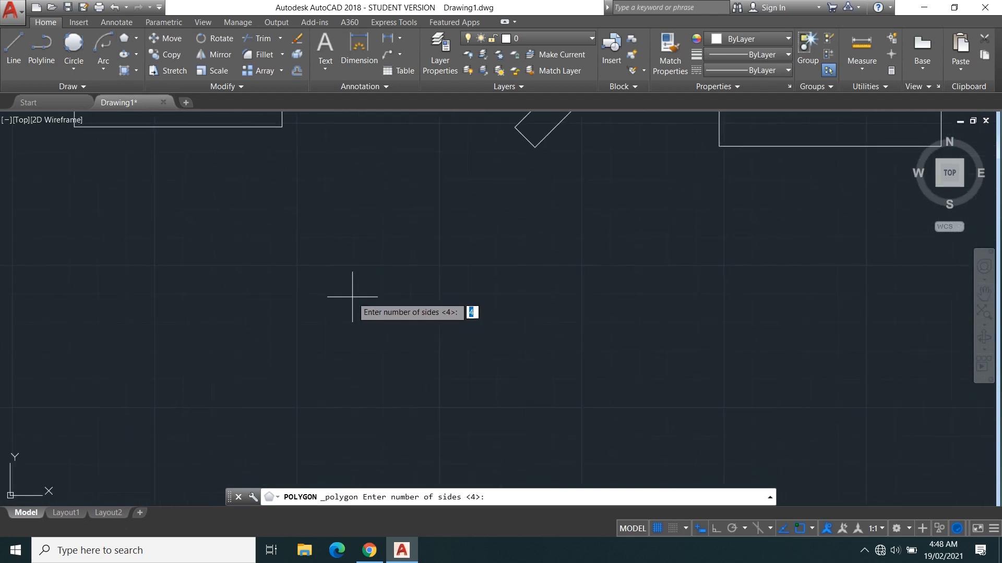
pyautogui.press('Escape')
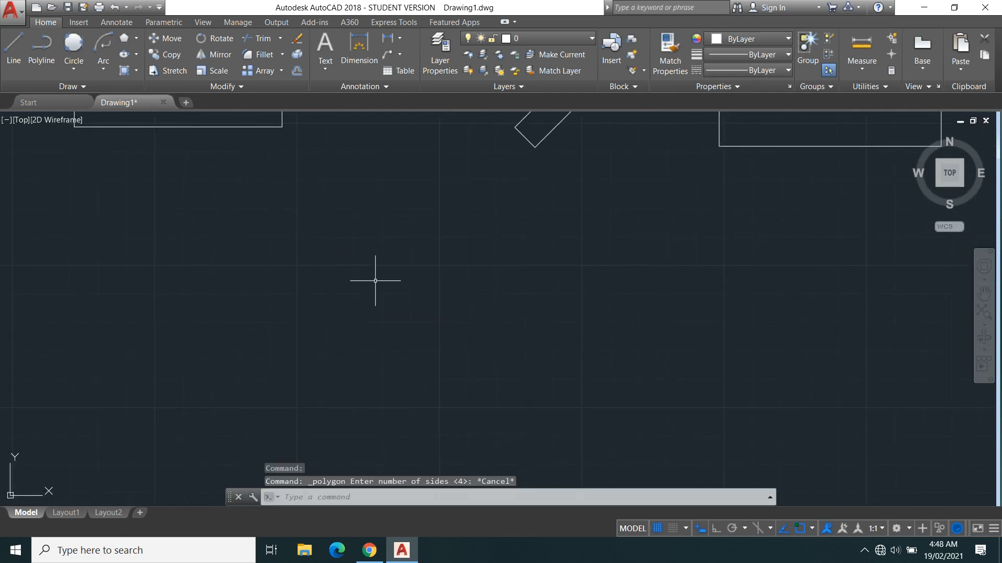
# Draw a circle by center and radius in the empty area below the rectangles, with radius 10
pyautogui.click(71, 73)
pyautogui.click(92, 85)
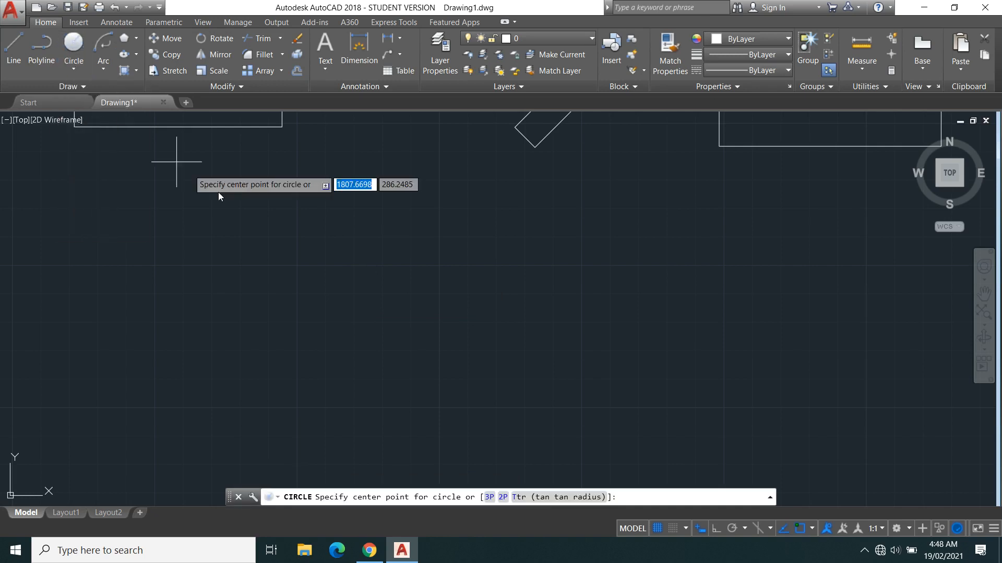
pyautogui.click(352, 302)
pyautogui.write('10')
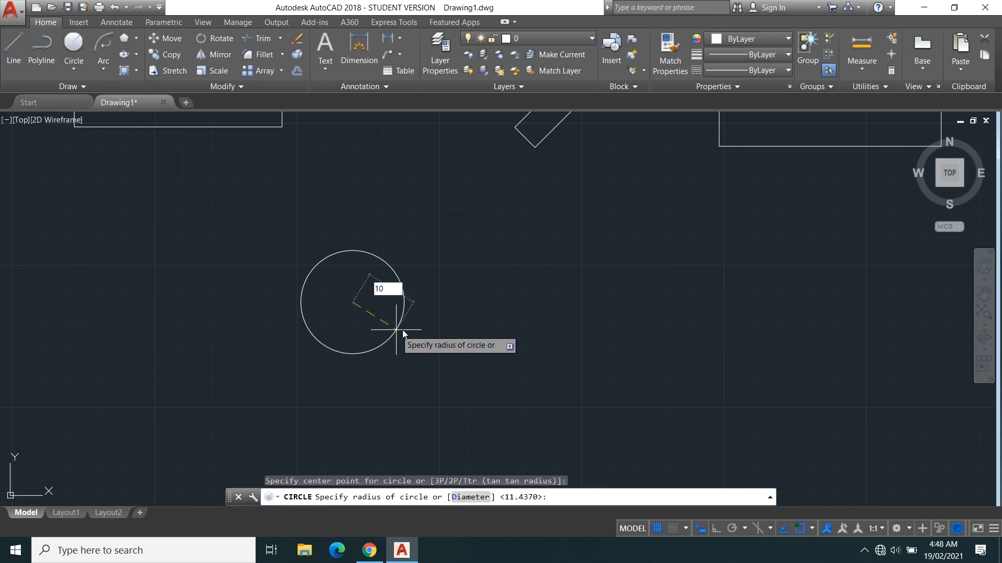
pyautogui.press('Return')
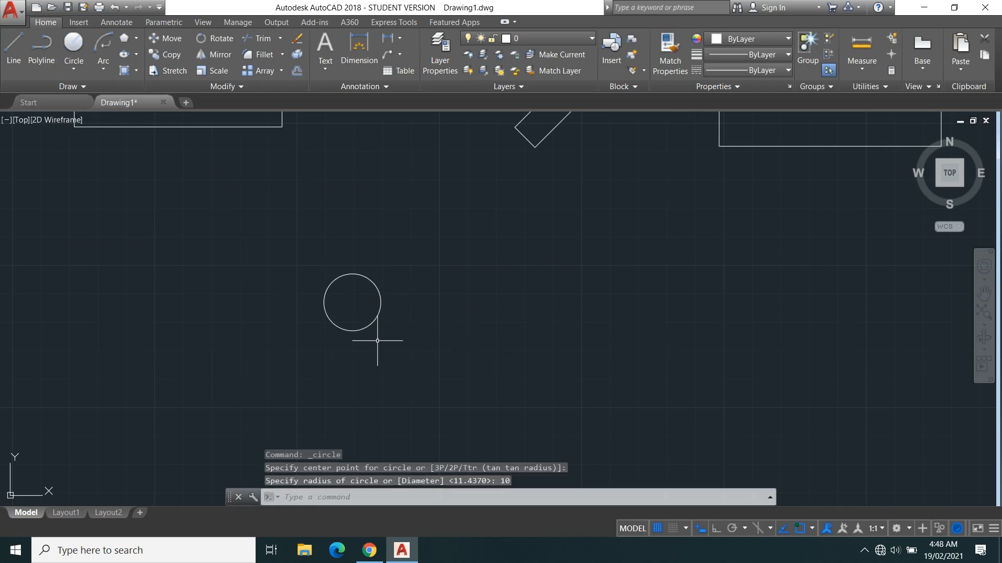
# Draw a second circle of radius 10 to the right of the first one, at about the same height
pyautogui.press('Return')
pyautogui.click(506, 299)
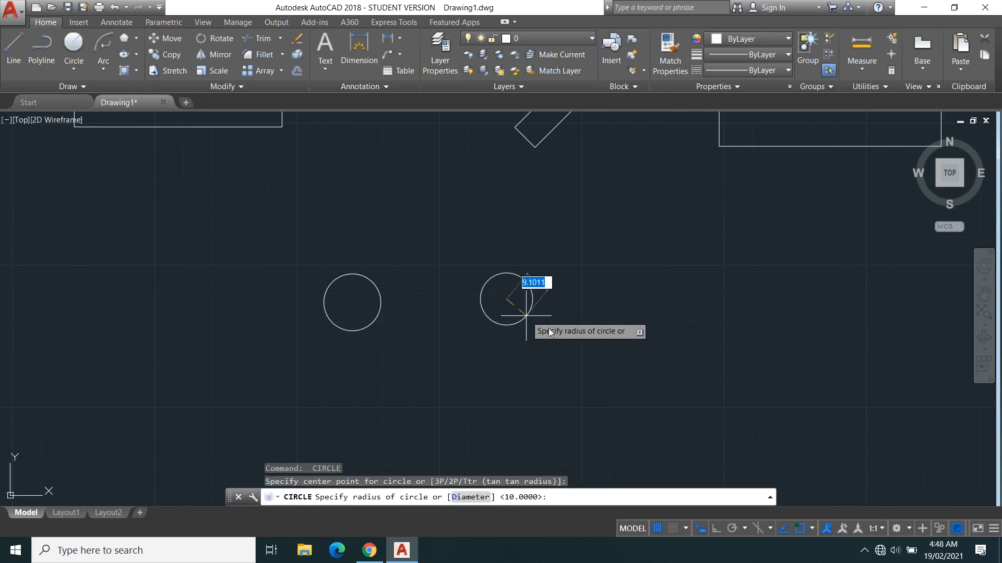
pyautogui.write('1')
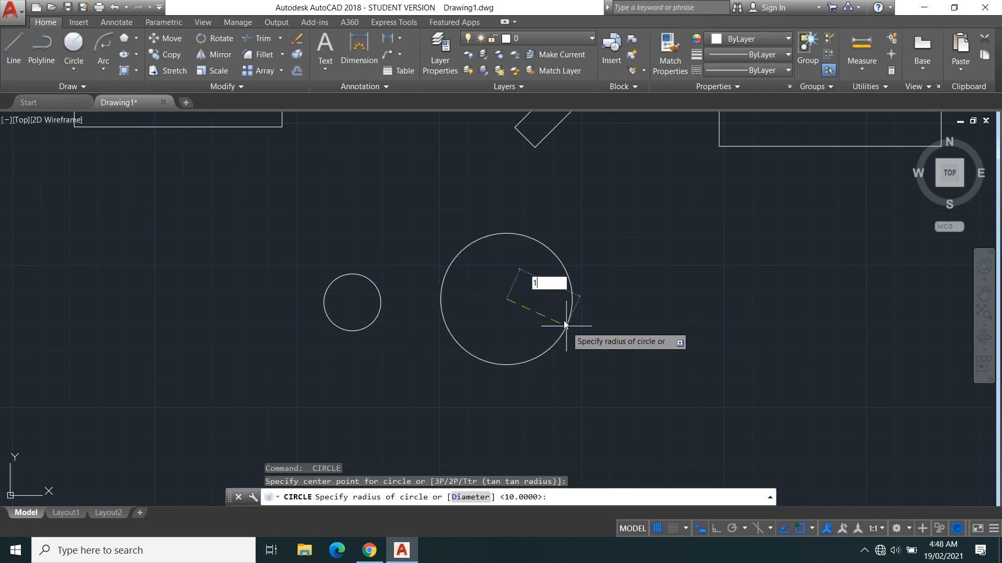
pyautogui.write('0')
pyautogui.press('Return')
pyautogui.scroll(4, 303, 296)
pyautogui.moveTo(437, 307); pyautogui.dragTo(235, 306, button='middle')
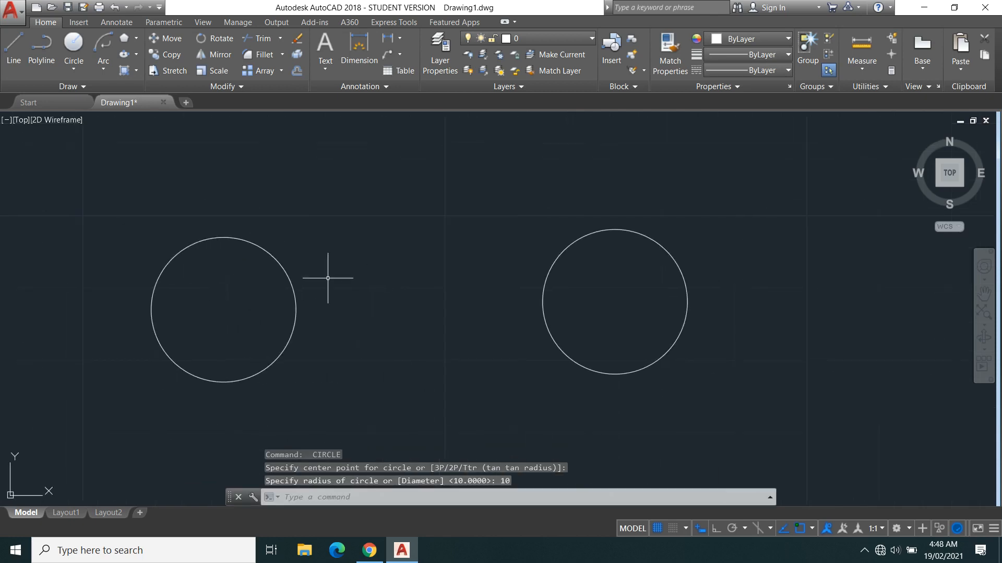
pyautogui.click(123, 38)
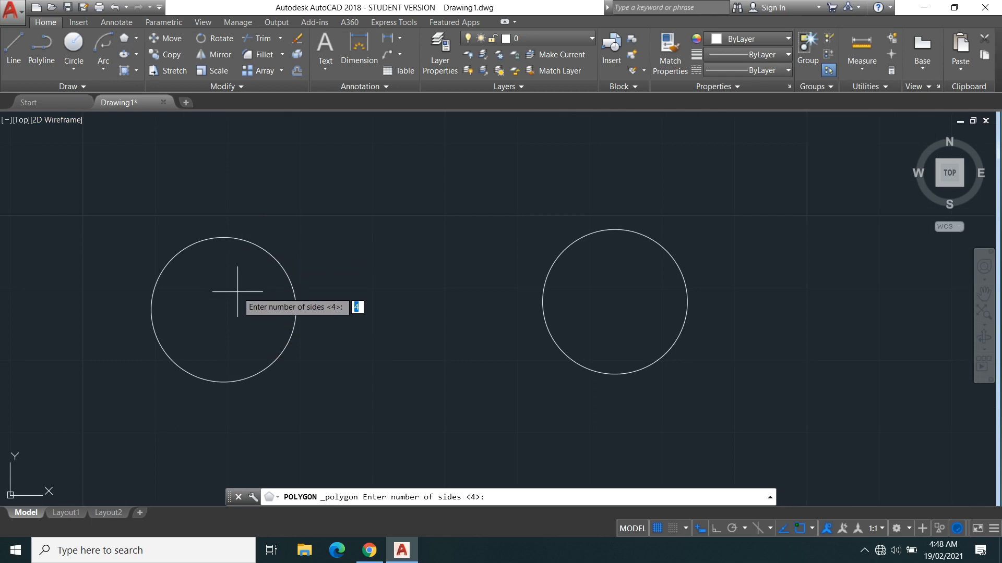
pyautogui.press('Return')
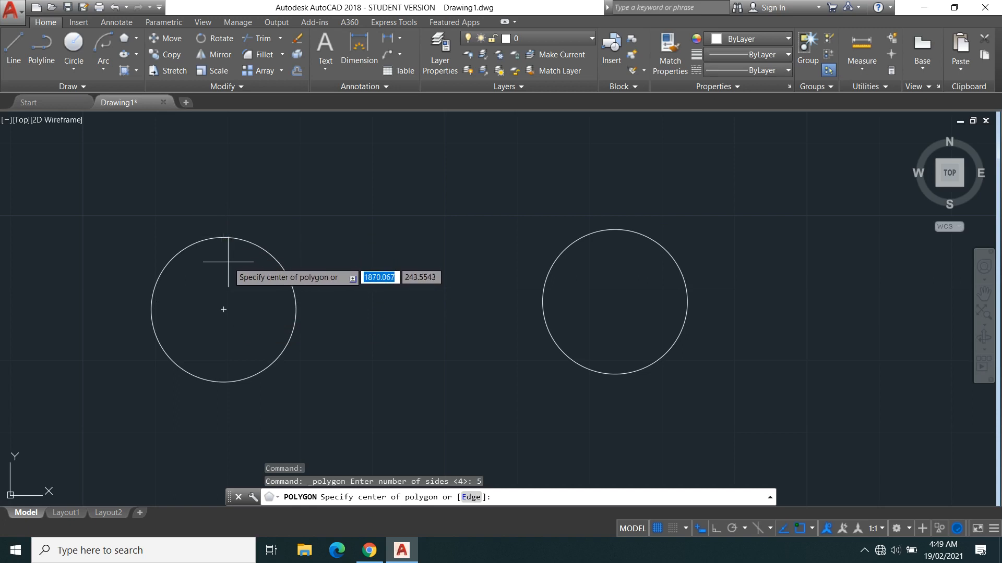
pyautogui.press('Escape')
# Draw a 5-sided polygon centered on the left circle, inscribed in circle, with radius 10
pyautogui.click(124, 39)
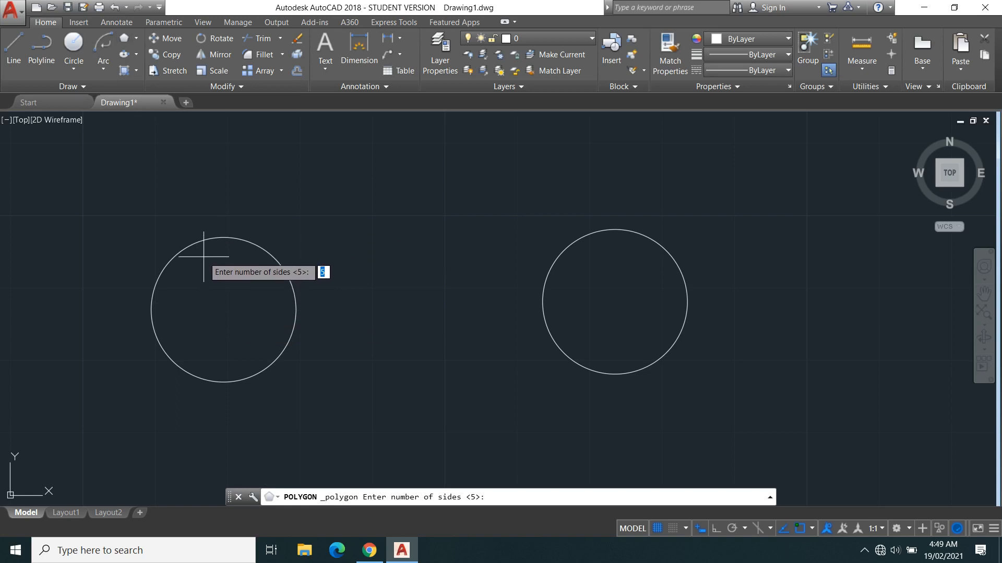
pyautogui.write('5')
pyautogui.press('Return')
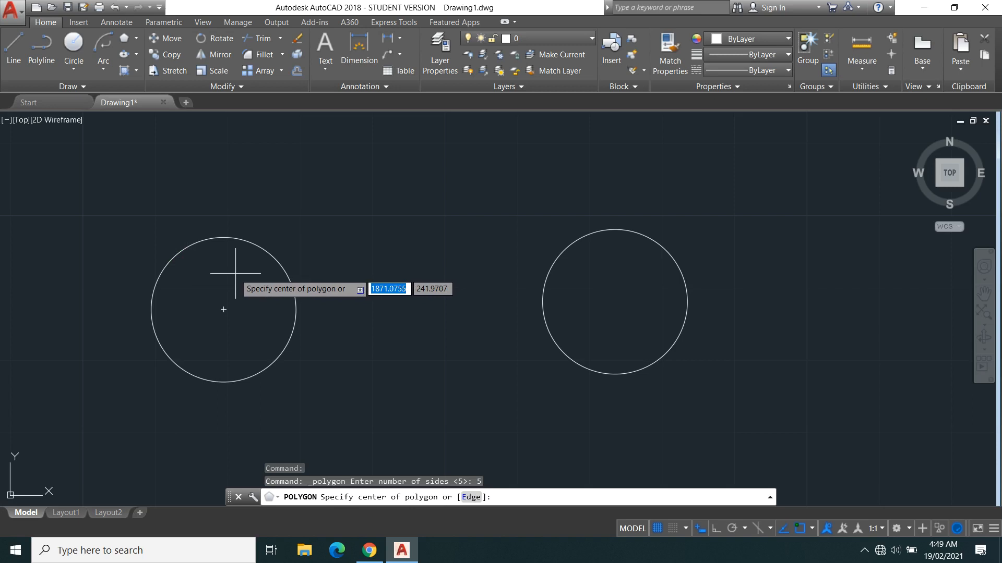
pyautogui.click(223, 309)
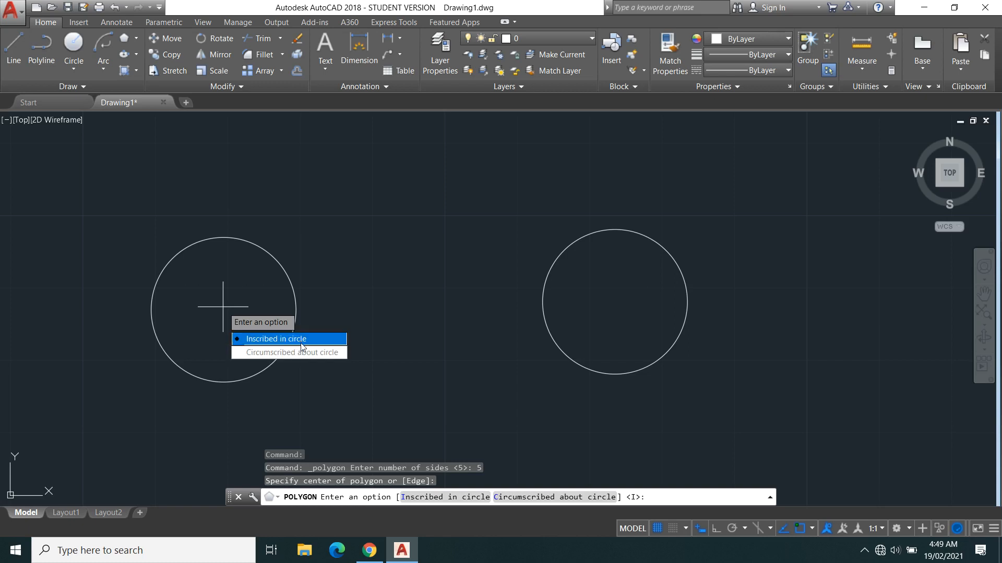
pyautogui.click(261, 340)
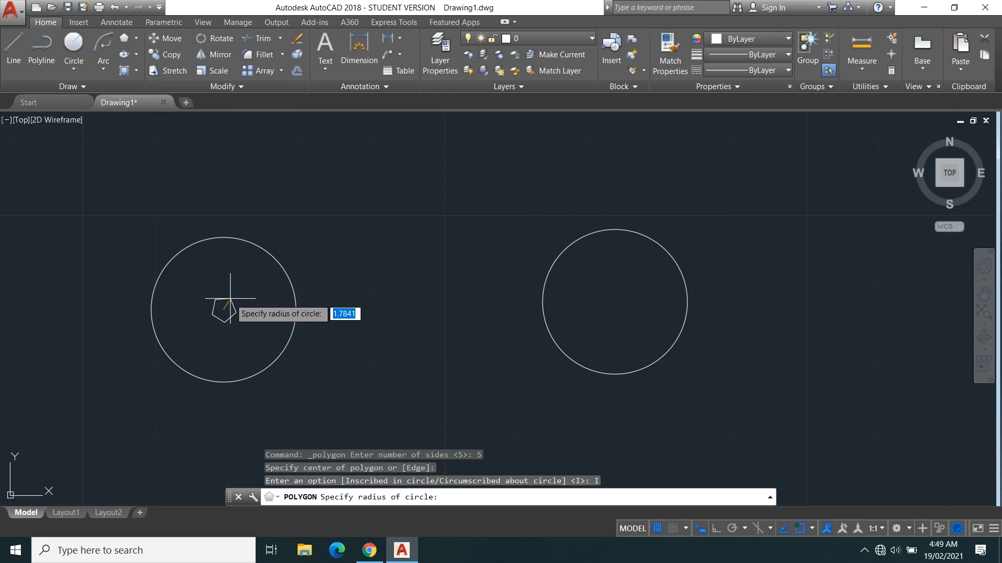
pyautogui.write('1')
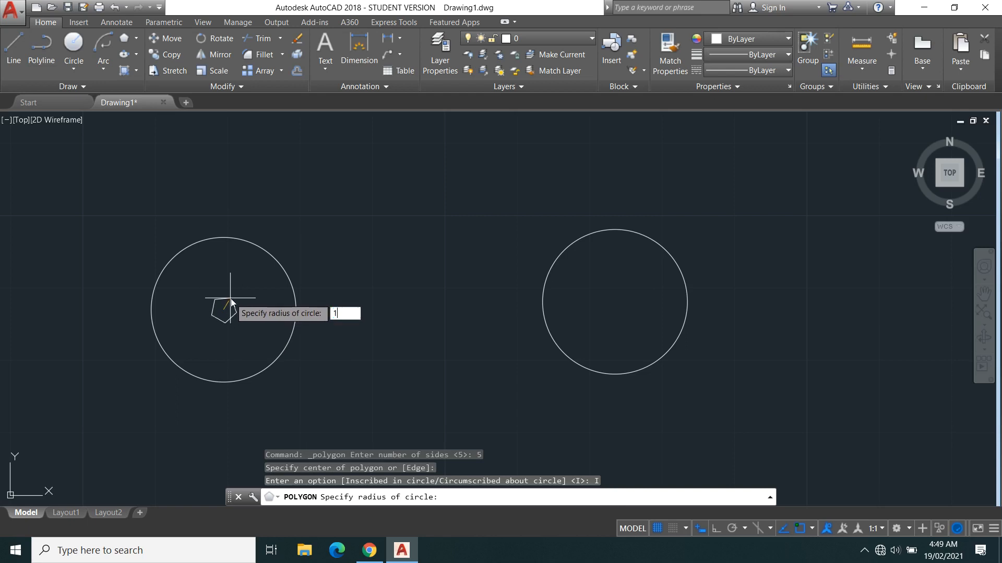
pyautogui.write('0')
pyautogui.press('Return')
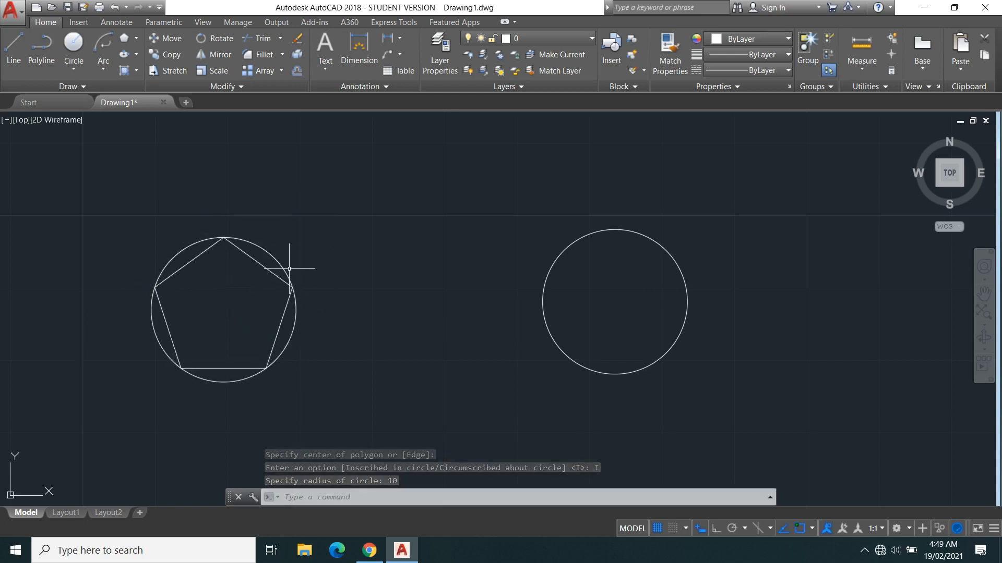
# Draw a 5-sided polygon centered on the right circle, circumscribed about circle, with radius 10
pyautogui.moveTo(385, 303); pyautogui.dragTo(261, 332, button='middle')
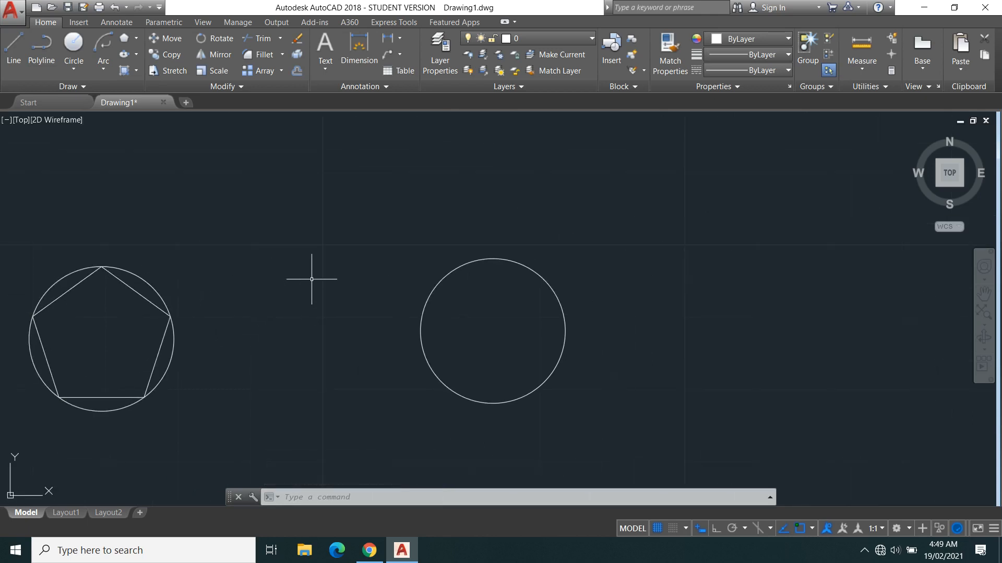
pyautogui.press('Return')
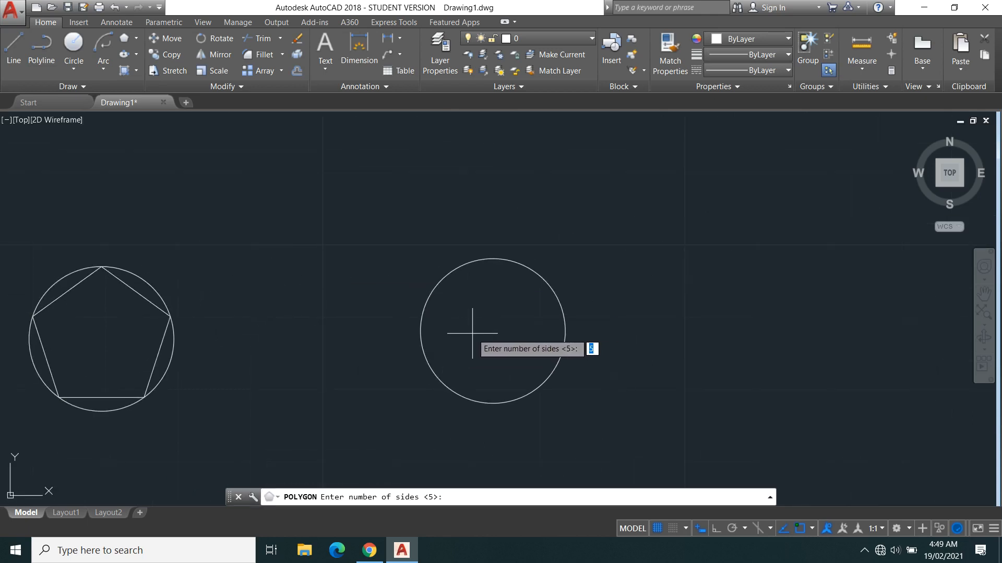
pyautogui.press('Return')
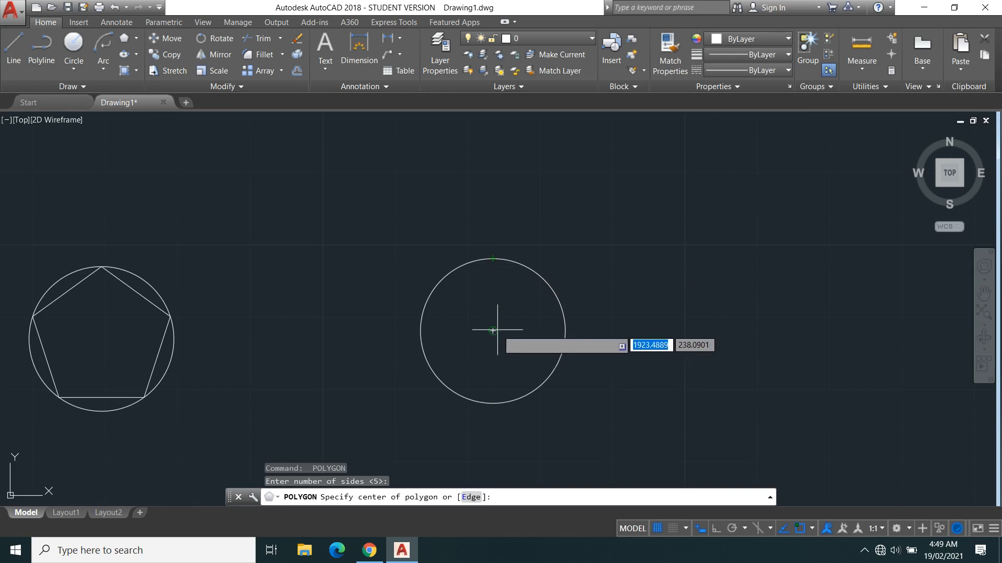
pyautogui.click(493, 329)
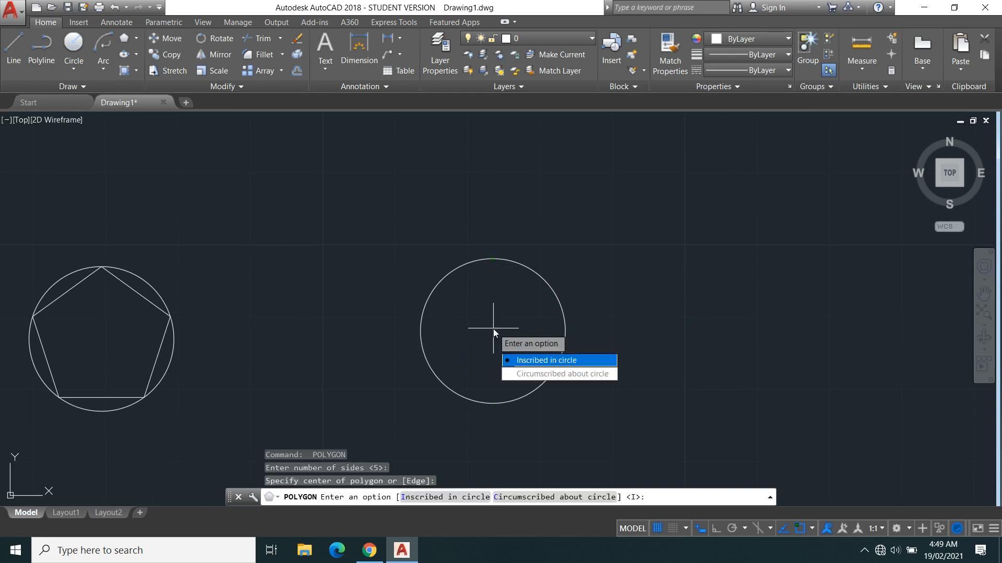
pyautogui.click(549, 374)
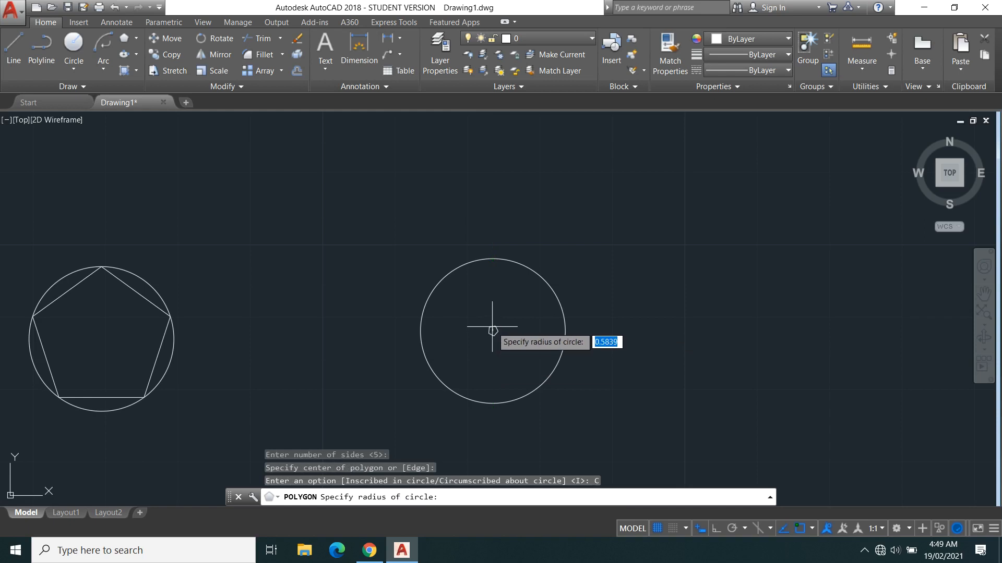
pyautogui.press('Return')
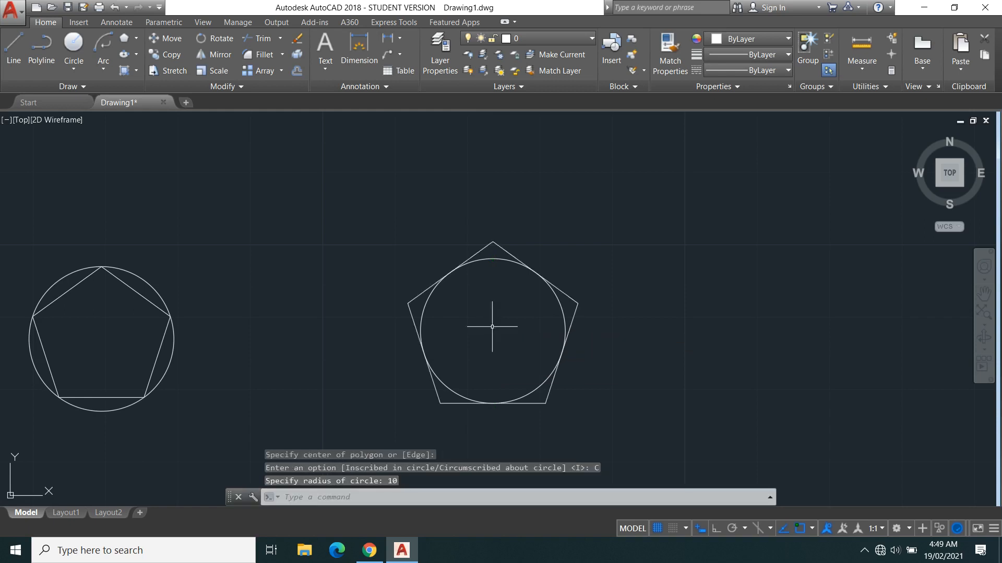
# Draw a 9-sided polygon circumscribed about circle, freehand in the empty area between the circumscribed pentagon and the large rectangle above
pyautogui.moveTo(157, 363); pyautogui.dragTo(281, 307, button='middle')
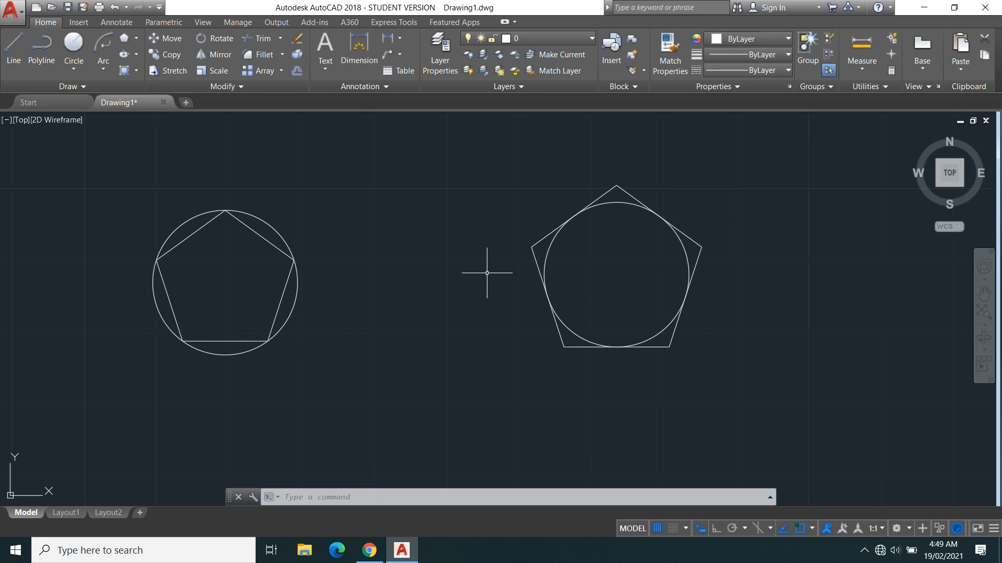
pyautogui.scroll(-5, 491, 269)
pyautogui.scroll(4, 514, 264)
pyautogui.moveTo(618, 253); pyautogui.dragTo(339, 317, button='middle')
pyautogui.moveTo(590, 295); pyautogui.dragTo(371, 341, button='middle')
pyautogui.moveTo(688, 312); pyautogui.dragTo(683, 314, button='middle')
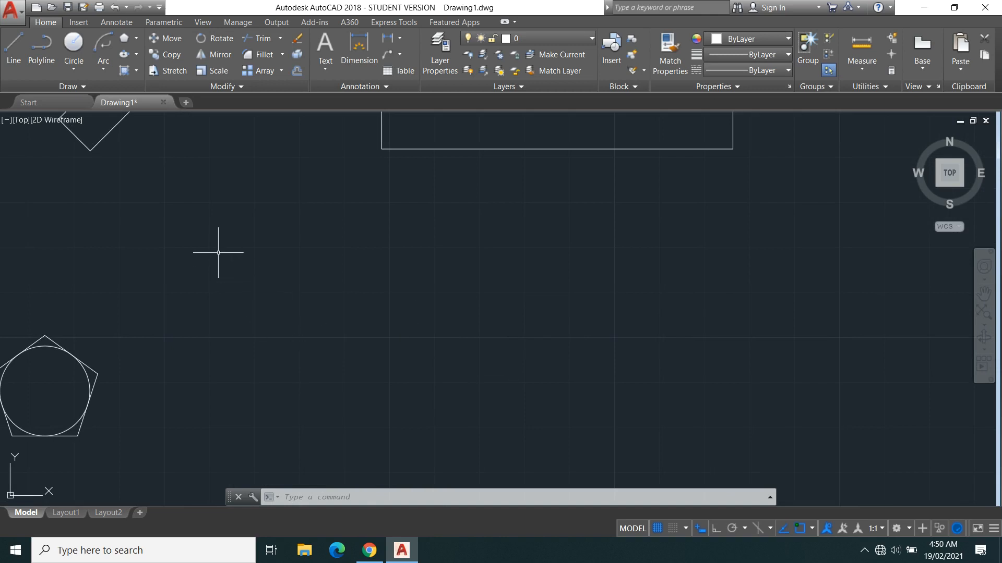
pyautogui.click(124, 38)
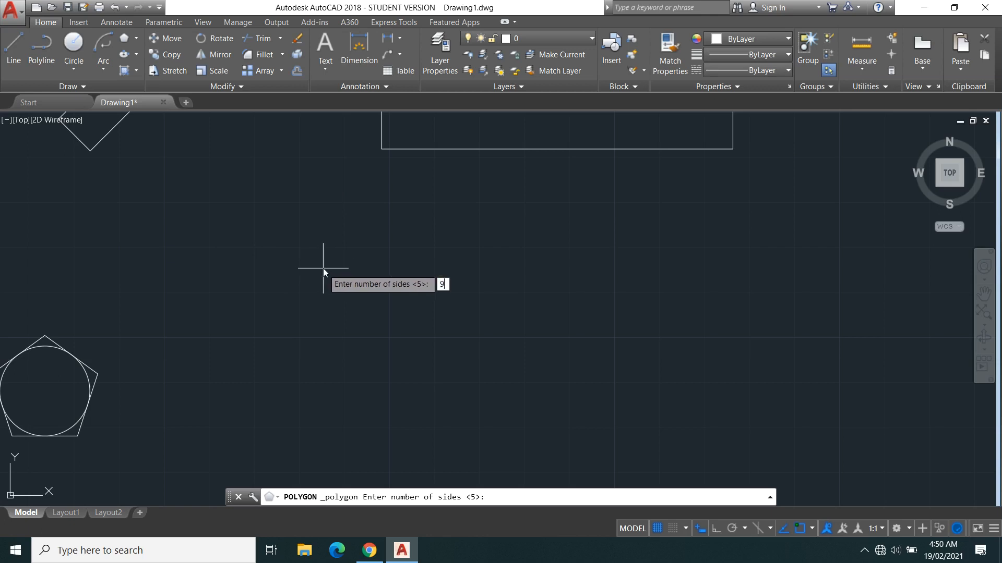
pyautogui.press('Return')
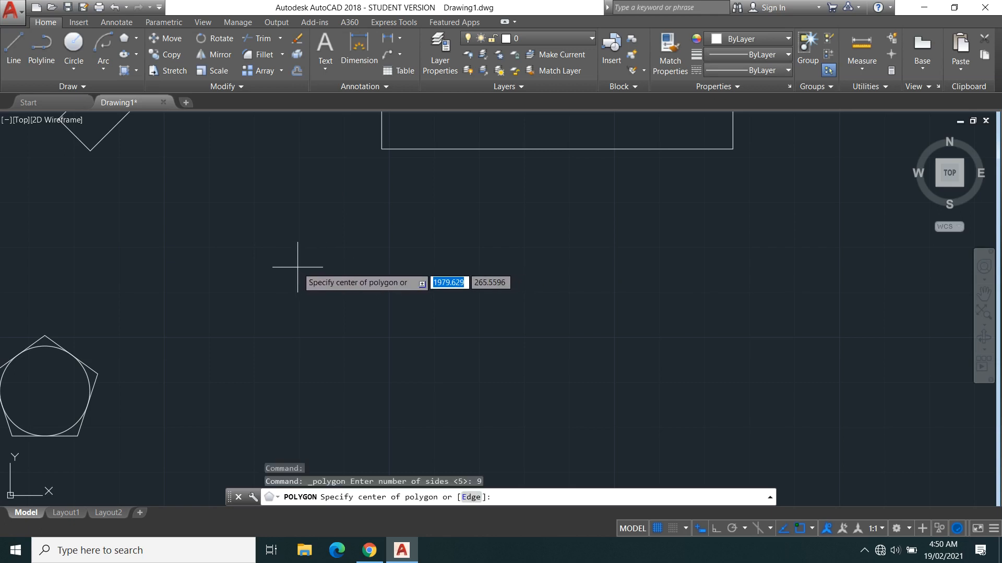
pyautogui.click(298, 267)
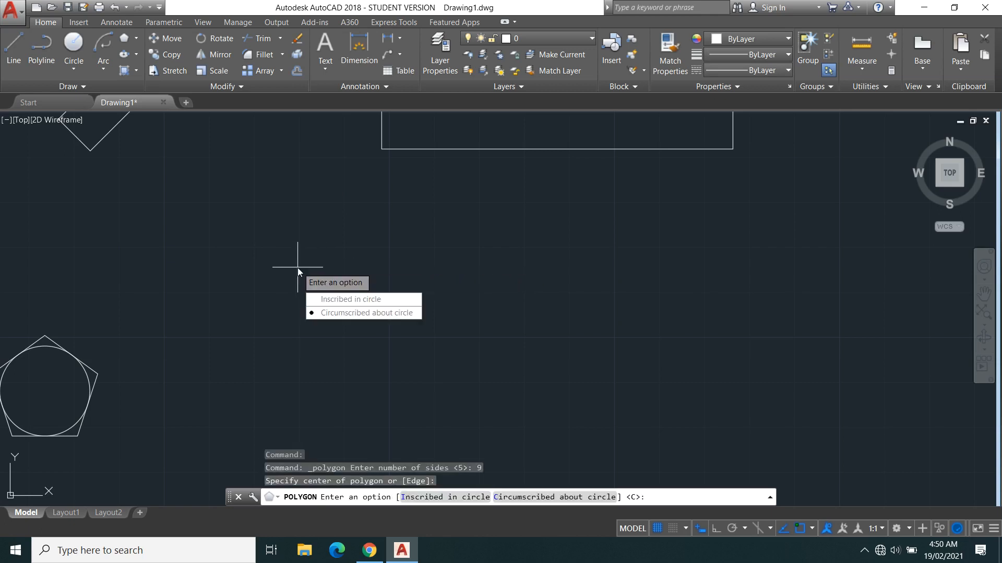
pyautogui.click(348, 311)
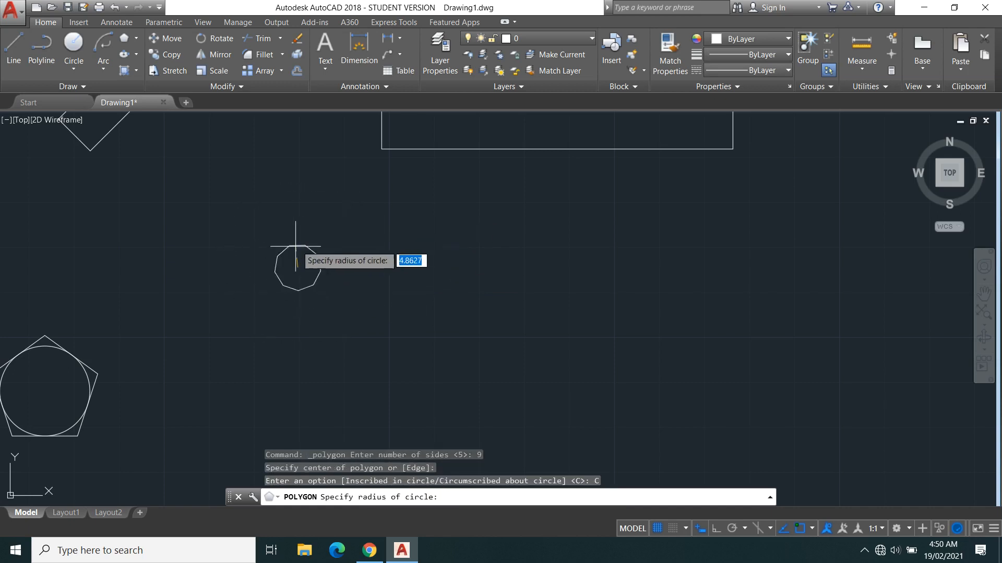
pyautogui.click(227, 280)
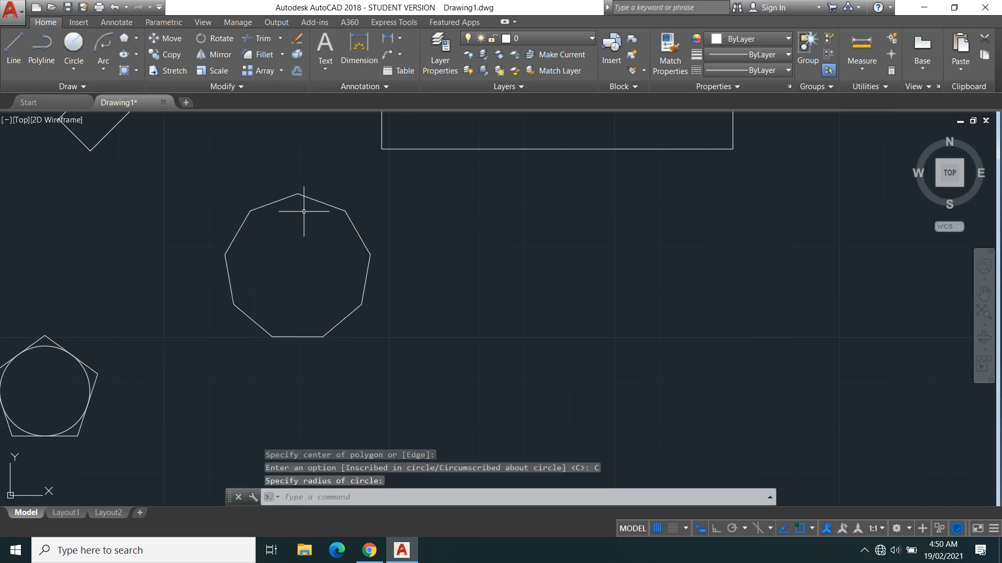
# Draw a horizontal ellipse by its center below the large rectangle, with axis endpoint distance 5 and other axis distance 2.5
pyautogui.moveTo(304, 212); pyautogui.dragTo(237, 271, button='middle')
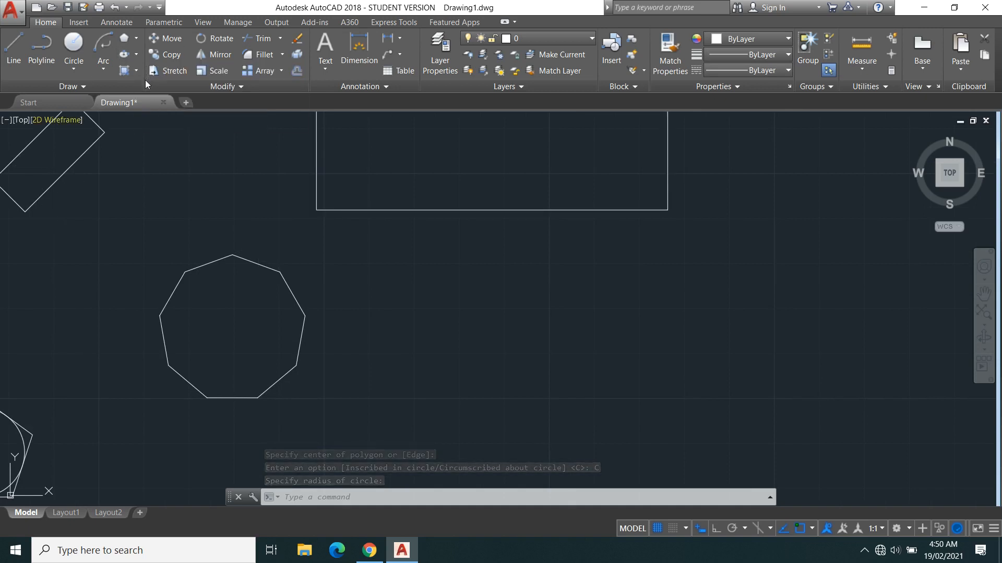
pyautogui.click(136, 54)
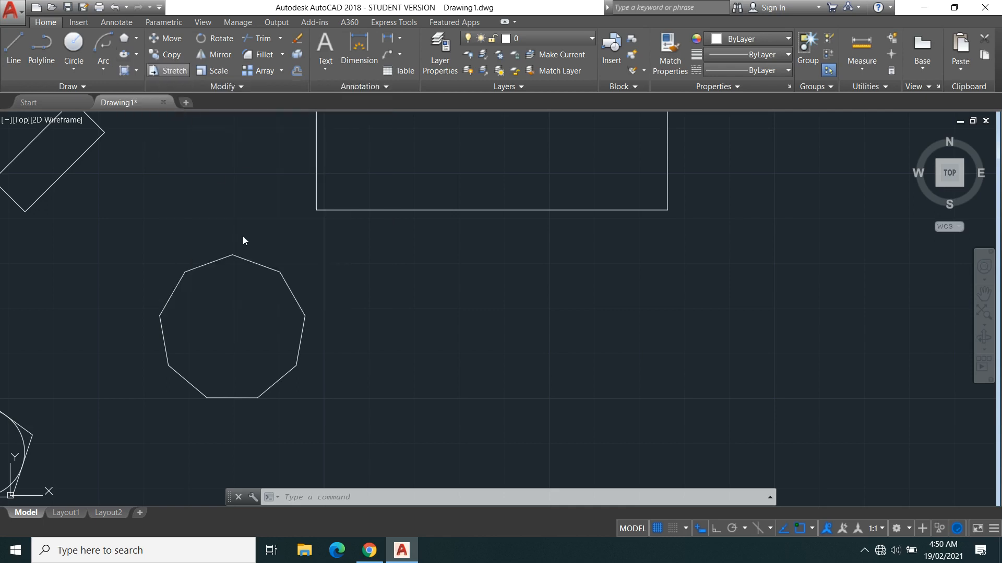
pyautogui.moveTo(382, 302); pyautogui.dragTo(175, 323, button='middle')
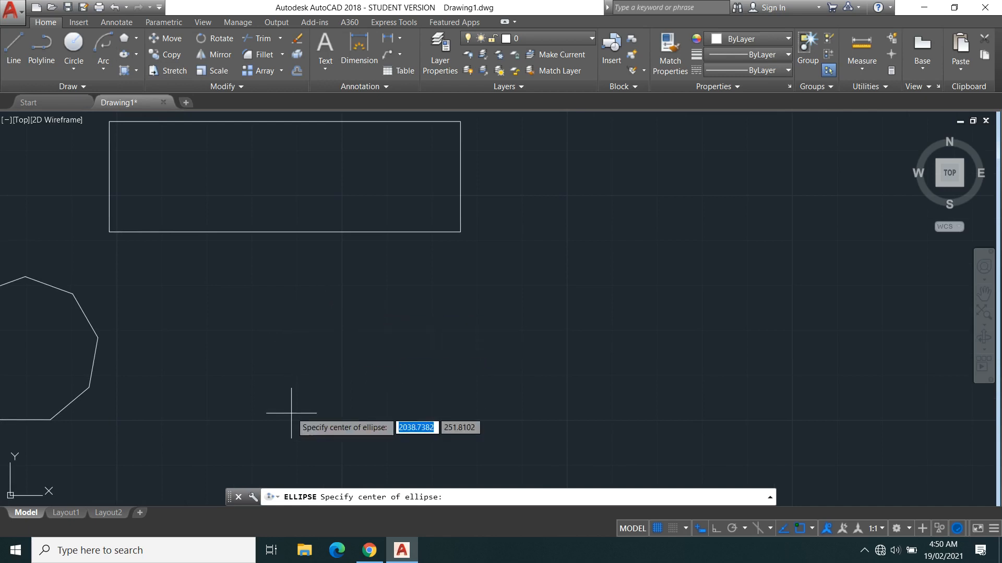
pyautogui.moveTo(389, 377); pyautogui.dragTo(351, 334, button='middle')
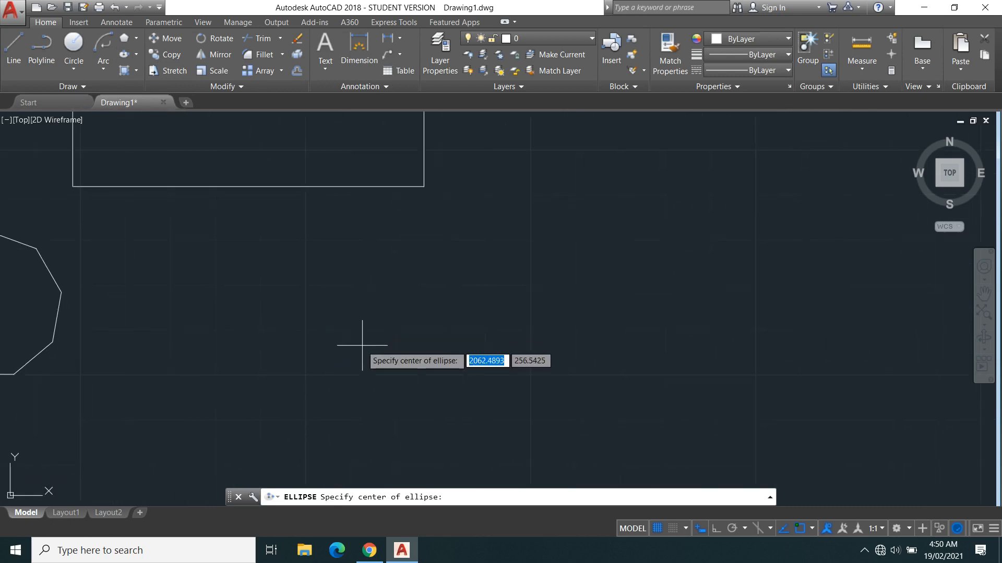
pyautogui.click(369, 336)
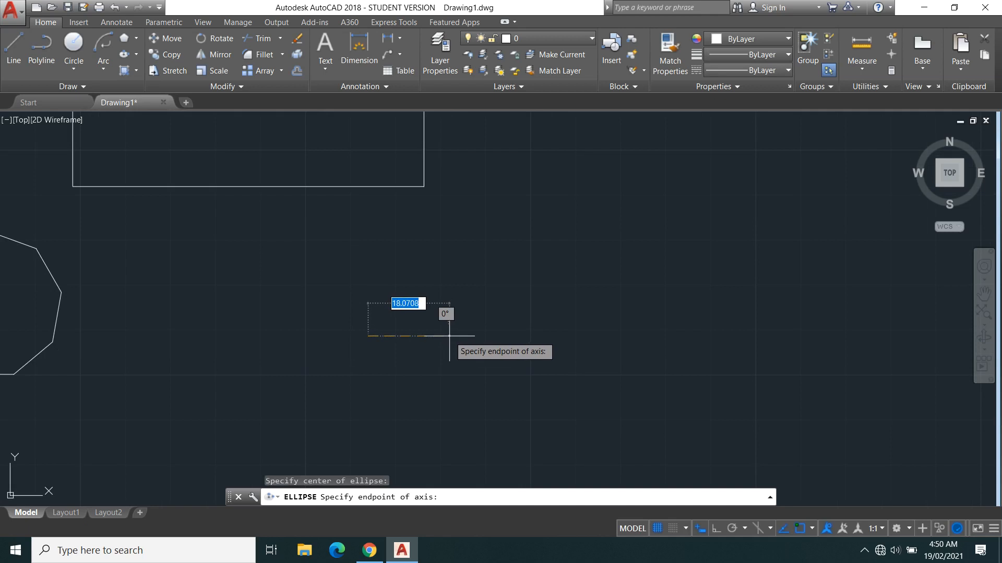
pyautogui.press('Return')
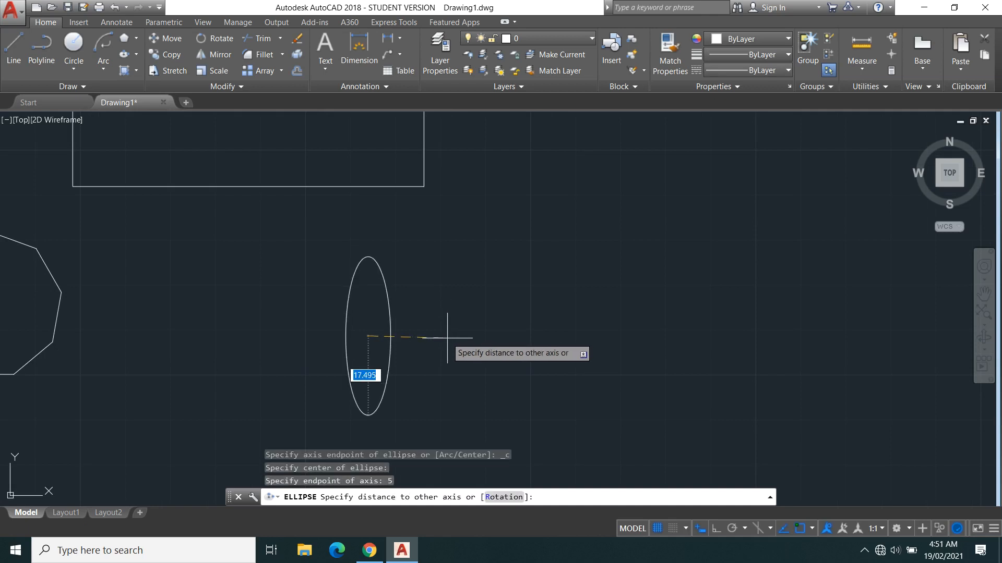
pyautogui.scroll(9, 365, 333)
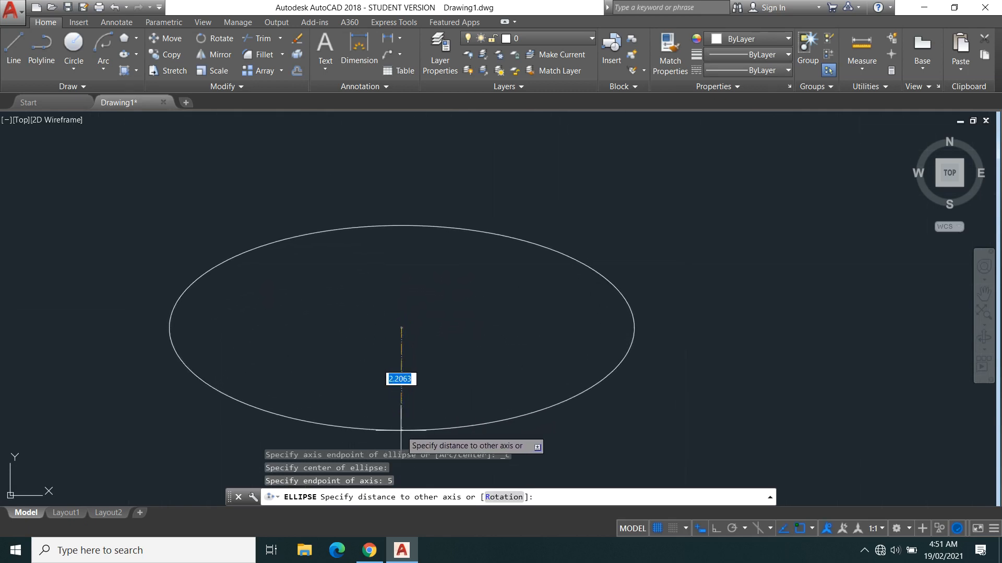
pyautogui.write('2.5')
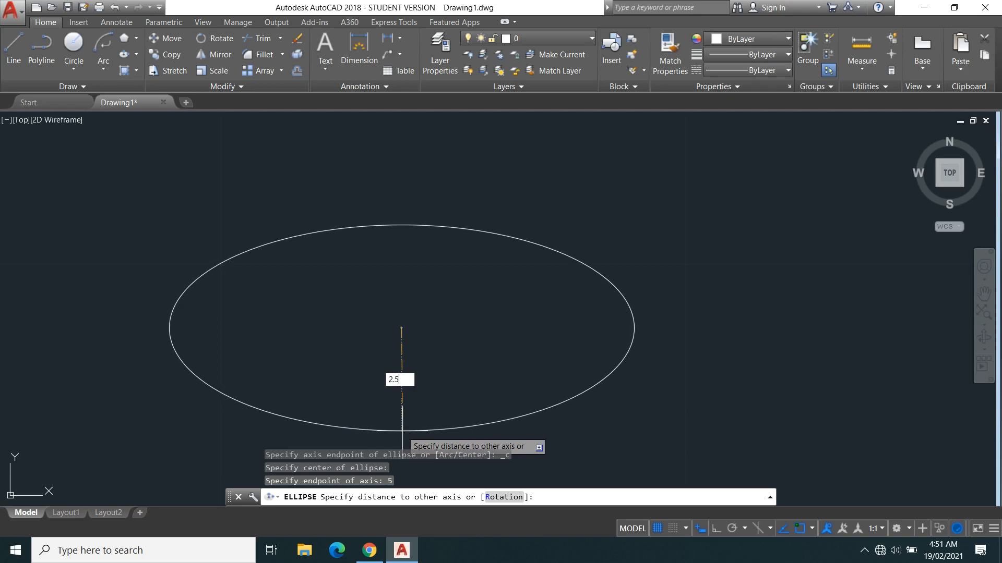
pyautogui.press('Return')
# Draw a second horizontal ellipse with the Axis, End method beside the first, with axis length 10 and other axis distance 2.5
pyautogui.scroll(-4, 407, 334)
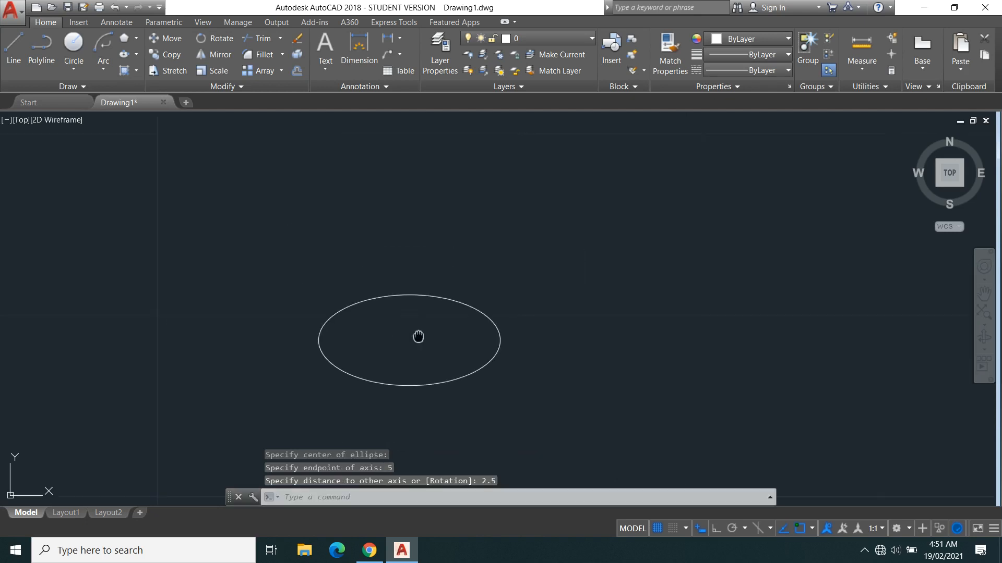
pyautogui.scroll(2, 353, 268)
pyautogui.moveTo(352, 270); pyautogui.dragTo(282, 320, button='middle')
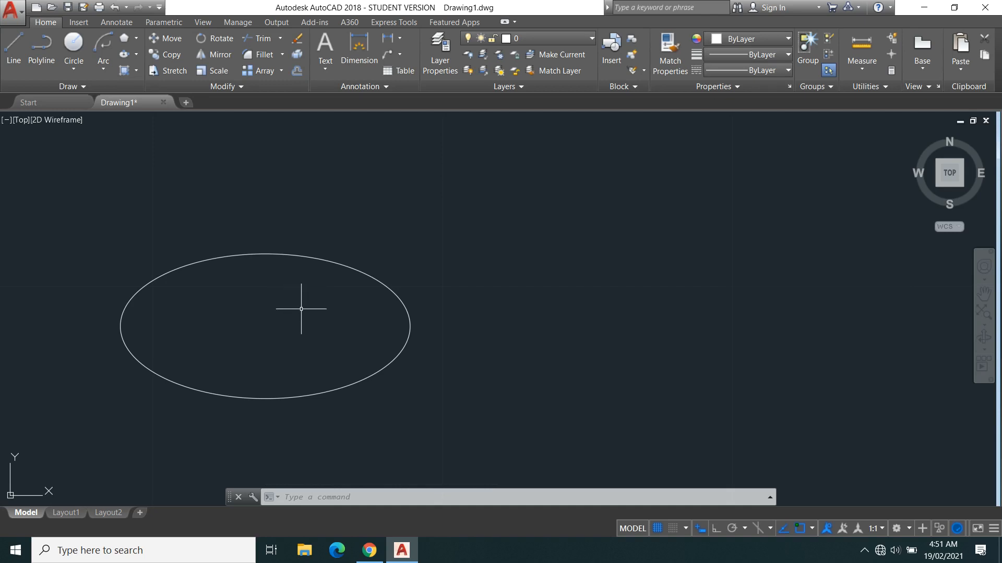
pyautogui.moveTo(300, 312)
pyautogui.mouseDown(button='middle')
pyautogui.moveTo(261, 320)
pyautogui.moveTo(221, 299)
pyautogui.moveTo(156, 295)
pyautogui.mouseUp(button='middle')
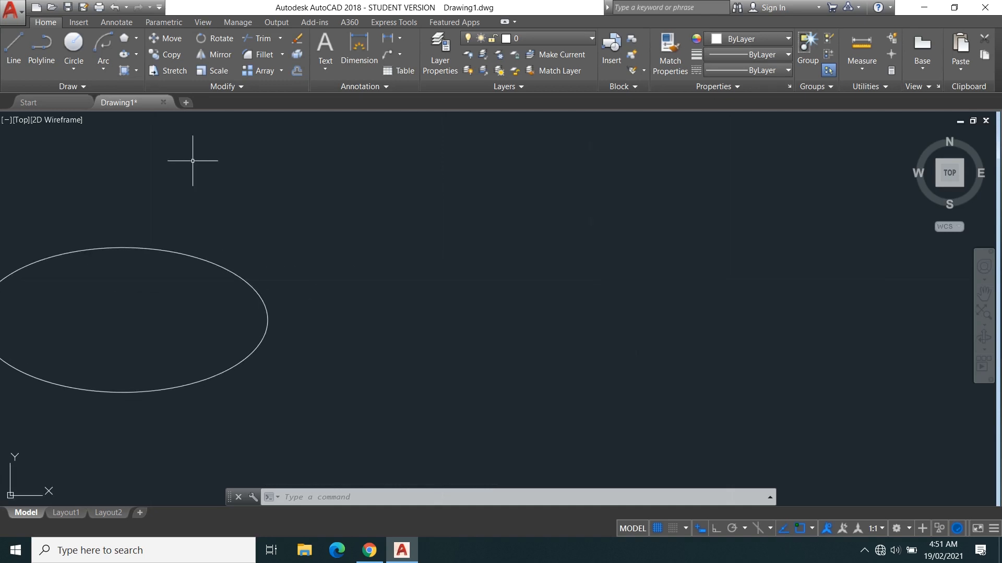
pyautogui.click(136, 56)
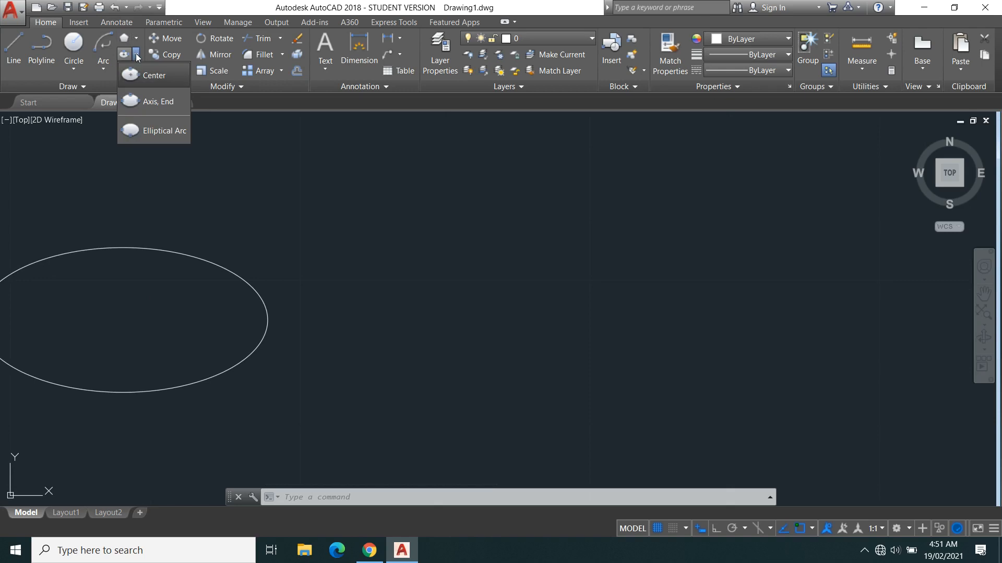
pyautogui.click(161, 101)
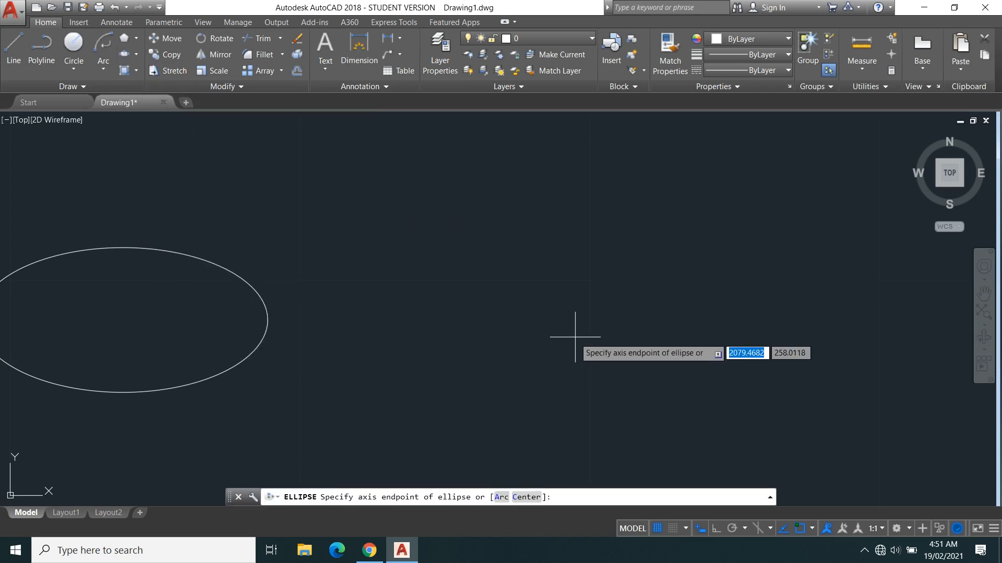
pyautogui.moveTo(577, 331); pyautogui.dragTo(322, 350, button='middle')
pyautogui.click(269, 335)
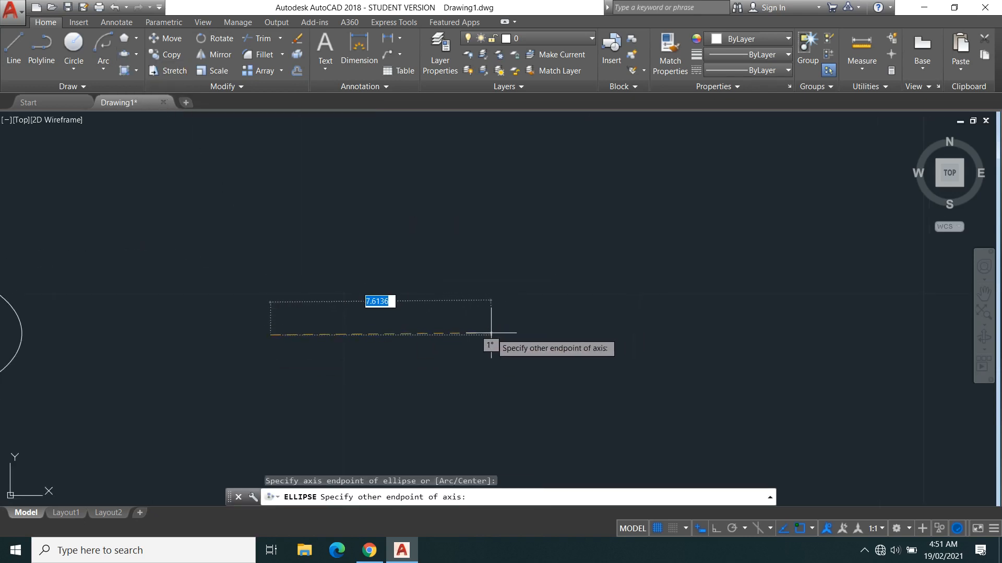
pyautogui.write('10')
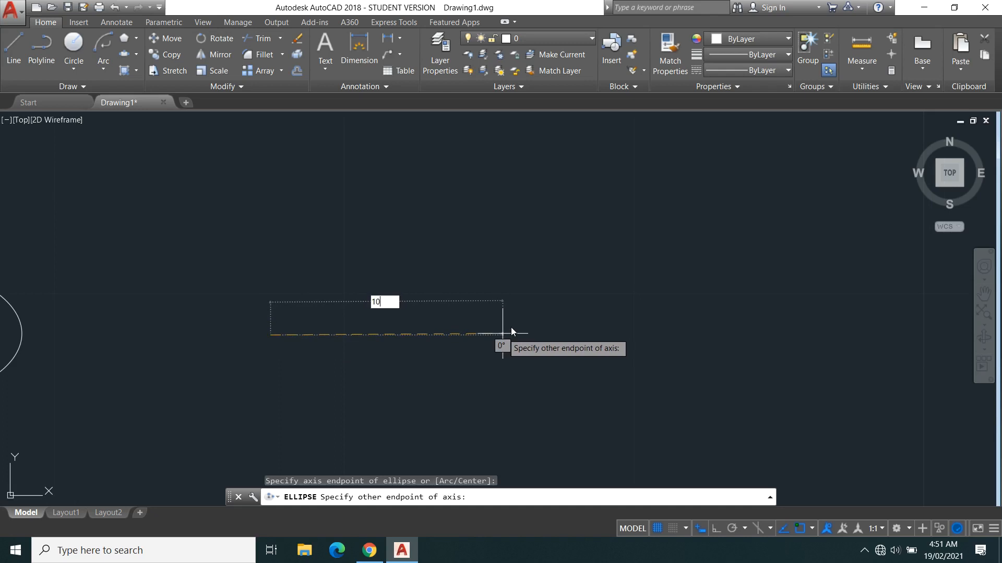
pyautogui.press('Return')
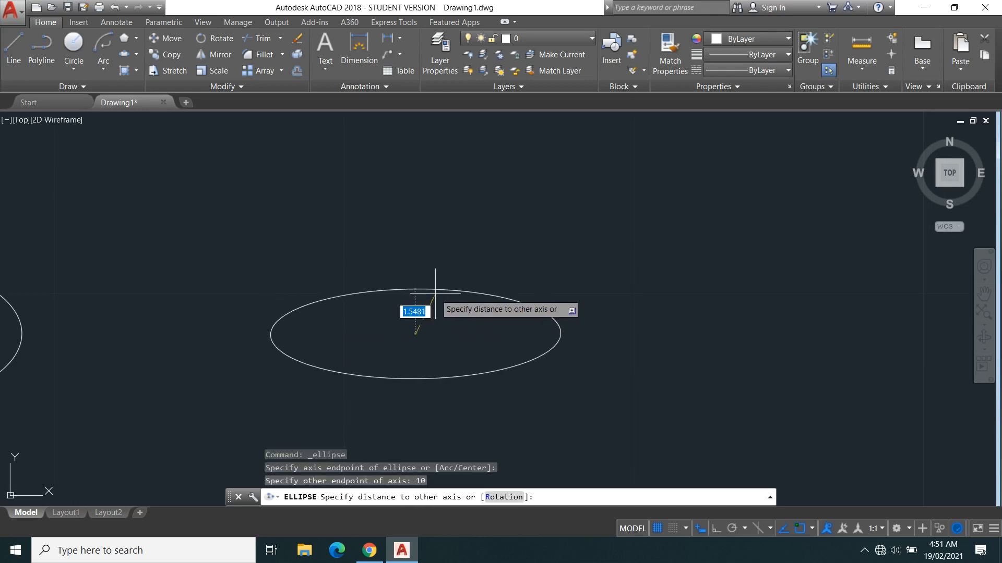
pyautogui.write('2')
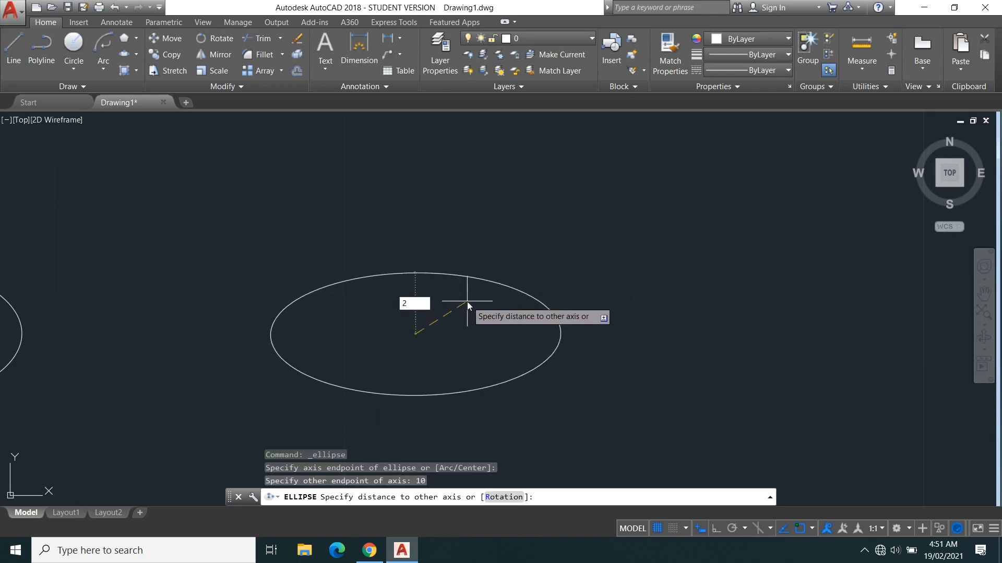
pyautogui.write('.5')
pyautogui.press('Return')
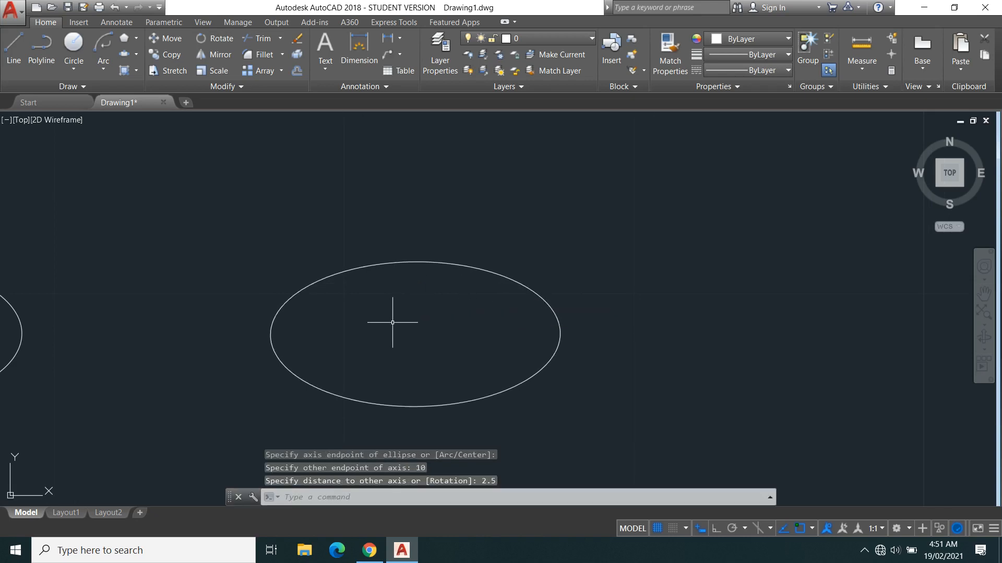
# Draw a slightly tilted elliptical arc freehand below the two ellipses, leaving a small gap at its right end
pyautogui.scroll(-4, 377, 322)
pyautogui.scroll(2, 377, 322)
pyautogui.moveTo(329, 335); pyautogui.dragTo(364, 302, button='middle')
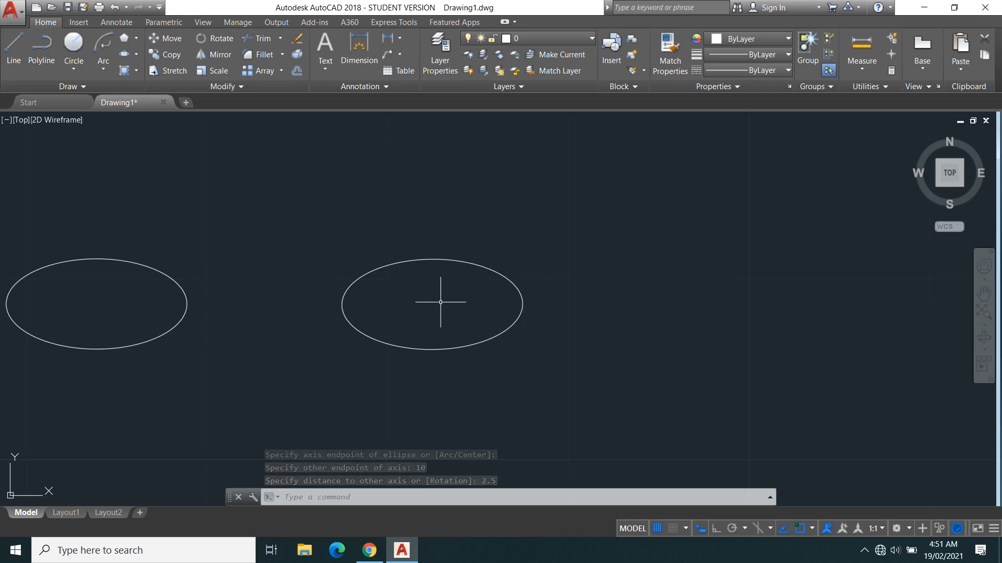
pyautogui.moveTo(413, 355); pyautogui.dragTo(528, 277, button='middle')
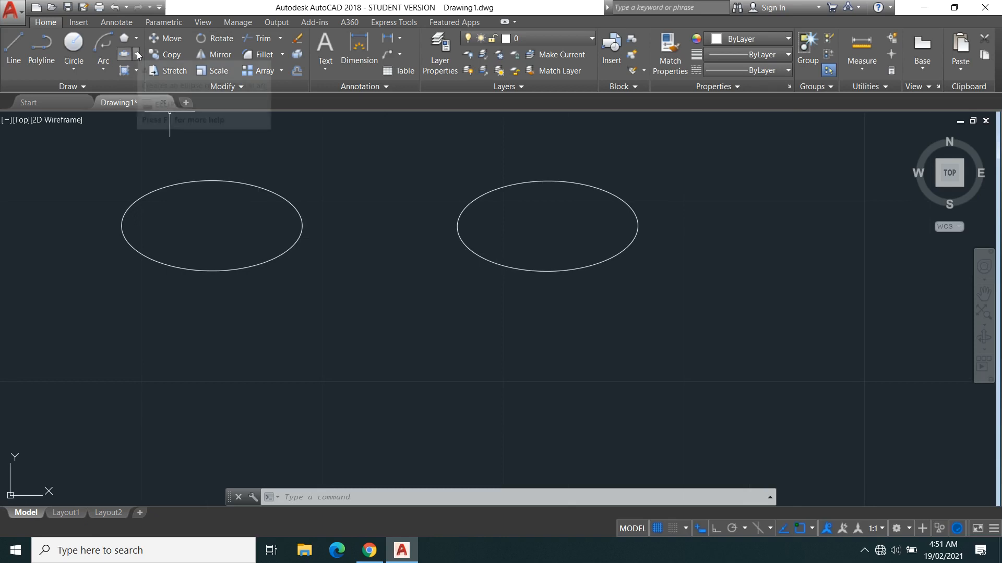
pyautogui.click(136, 54)
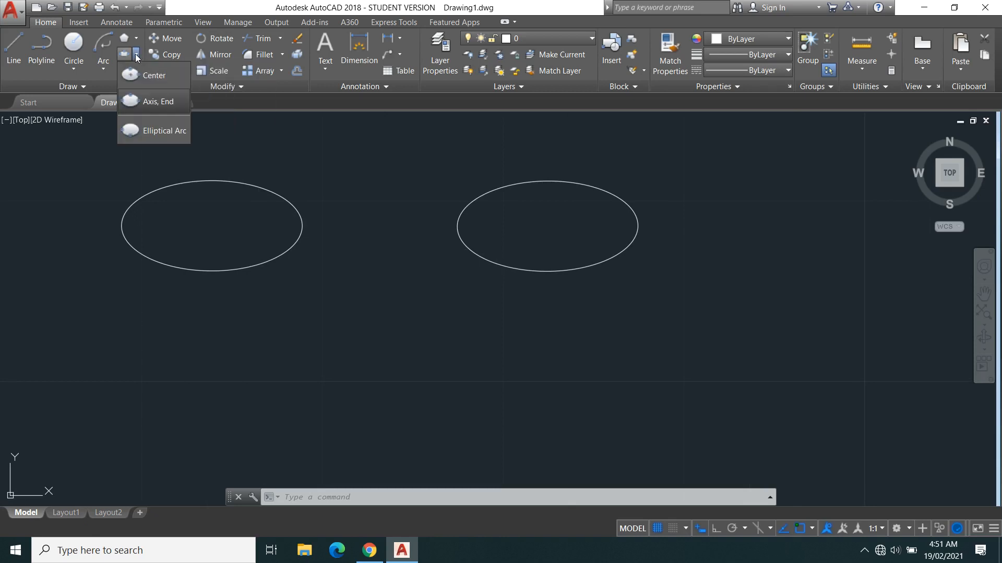
pyautogui.click(162, 131)
pyautogui.moveTo(451, 298)
pyautogui.mouseDown(button='middle')
pyautogui.moveTo(374, 232)
pyautogui.moveTo(278, 183)
pyautogui.mouseUp(button='middle')
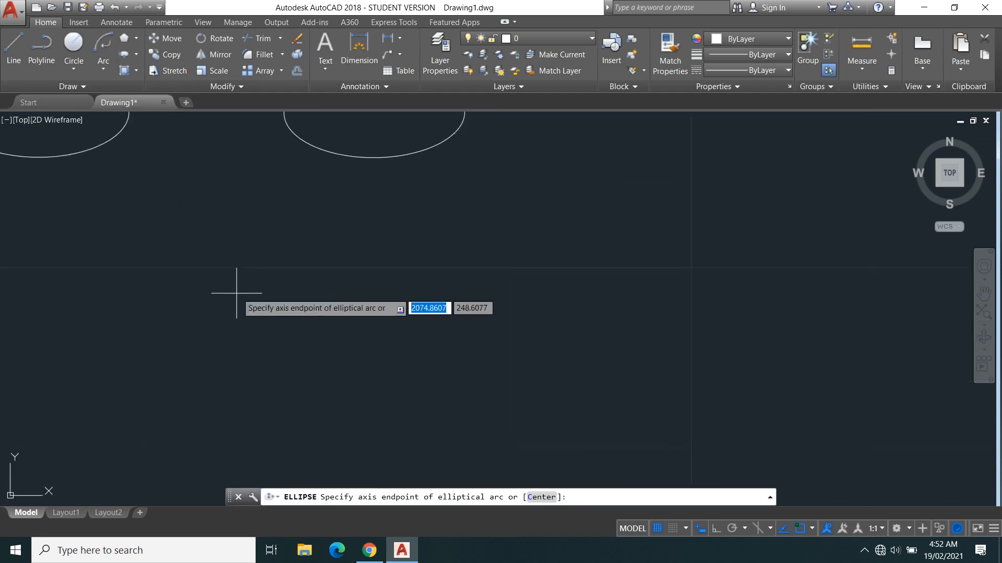
pyautogui.click(282, 268)
pyautogui.click(406, 296)
pyautogui.click(345, 313)
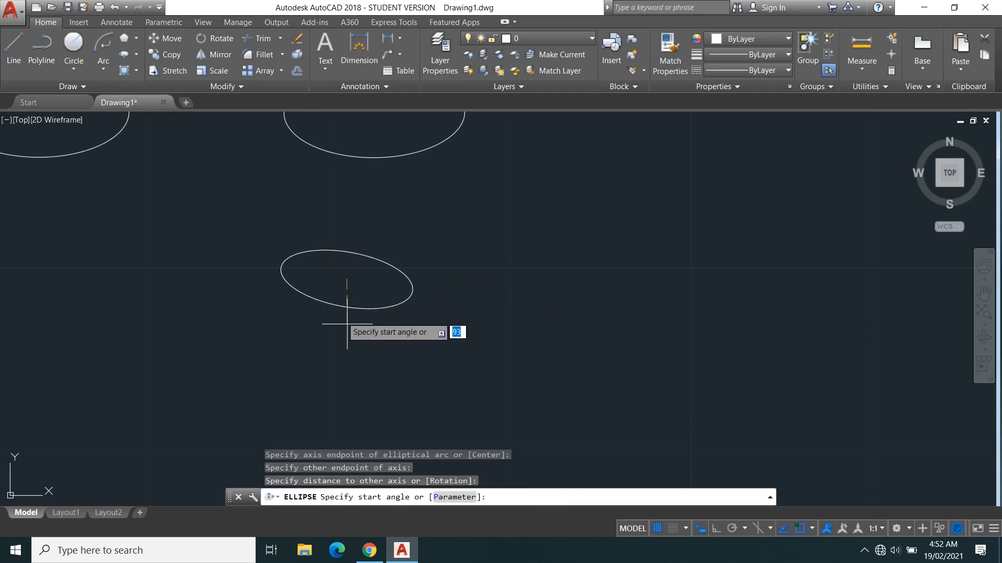
pyautogui.click(408, 282)
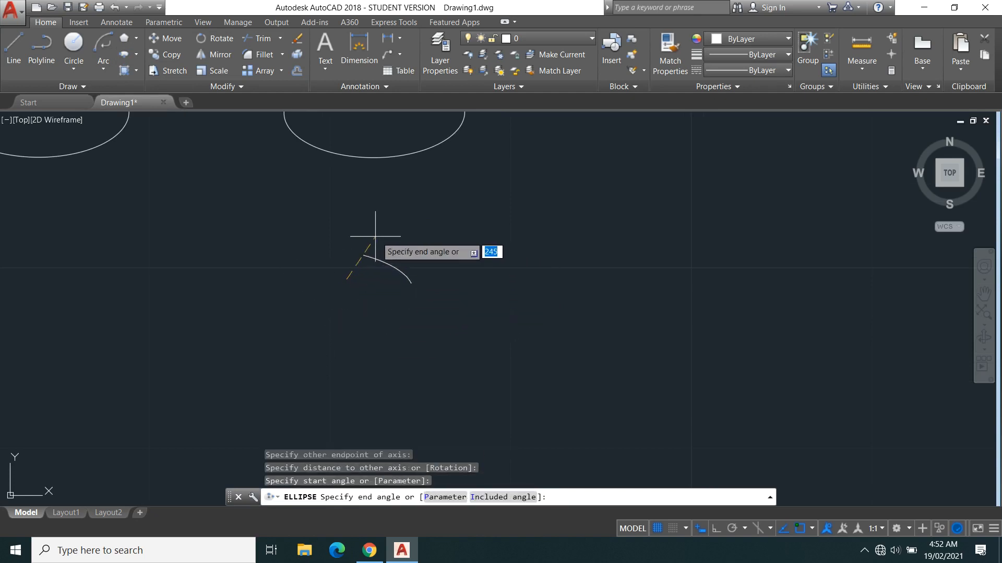
pyautogui.click(392, 304)
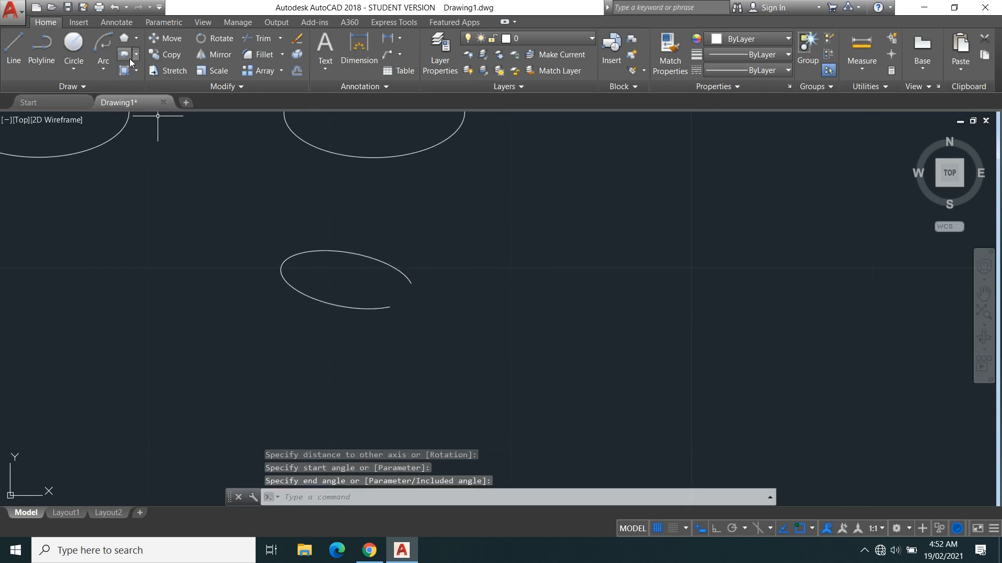
# Draw a nearly circular elliptical arc freehand, open at the top, between the second ellipse and the empty area beside the tilted elliptical arc
pyautogui.click(468, 246)
pyautogui.click(623, 259)
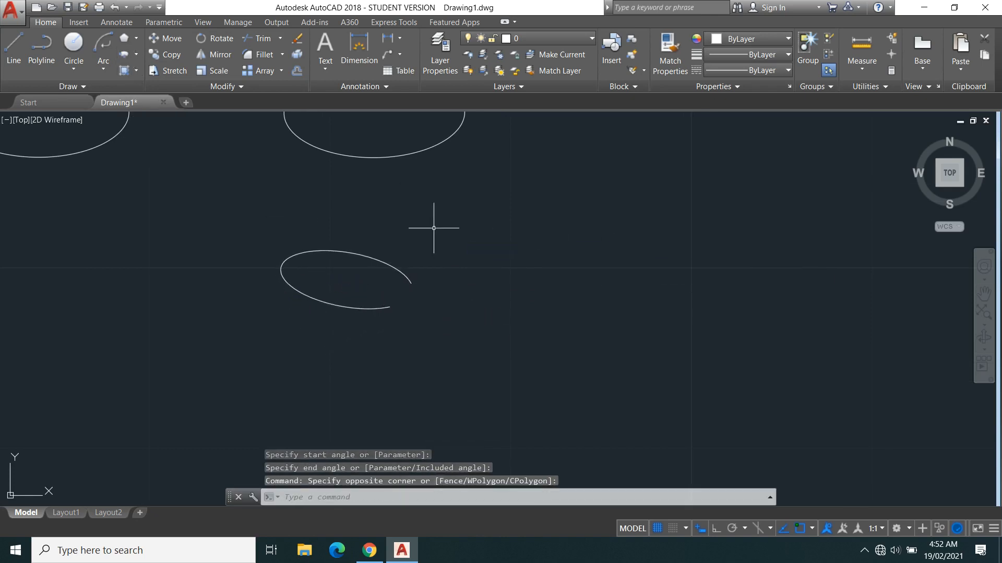
pyautogui.click(124, 55)
pyautogui.click(466, 202)
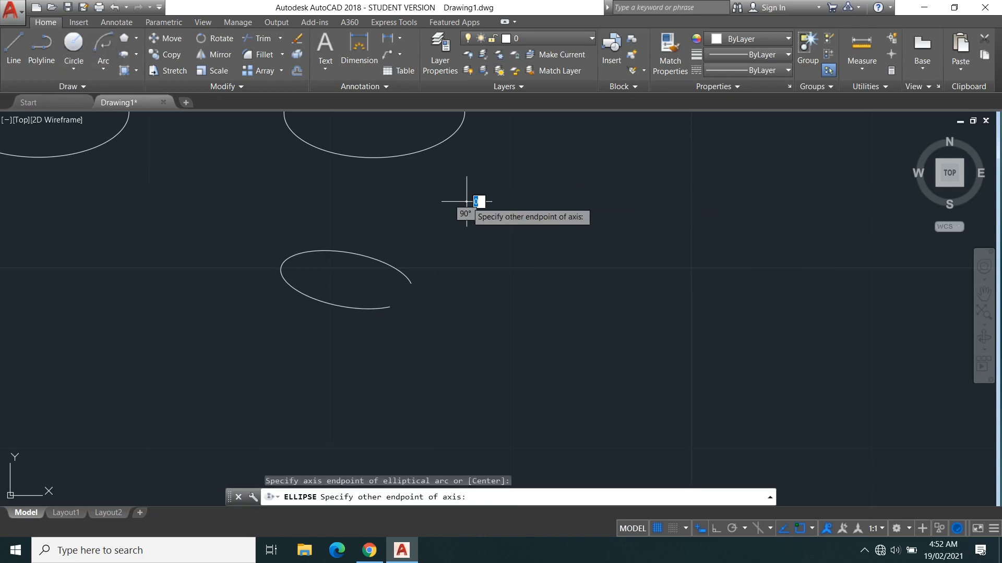
pyautogui.click(548, 219)
pyautogui.click(512, 243)
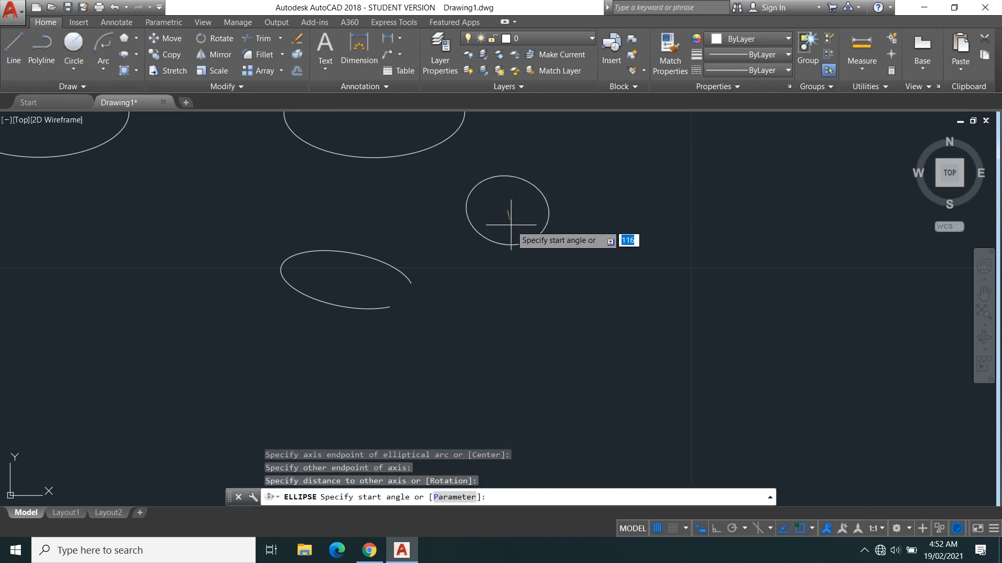
pyautogui.click(485, 198)
pyautogui.click(585, 197)
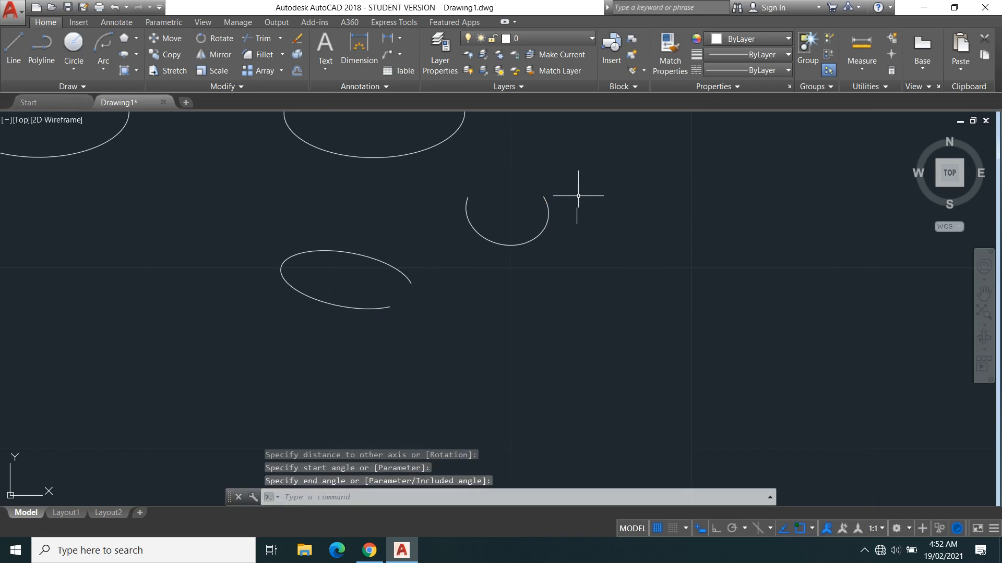
# Draw a large three-point arc freehand, open at the top, below the small elliptical arc
pyautogui.write('A')
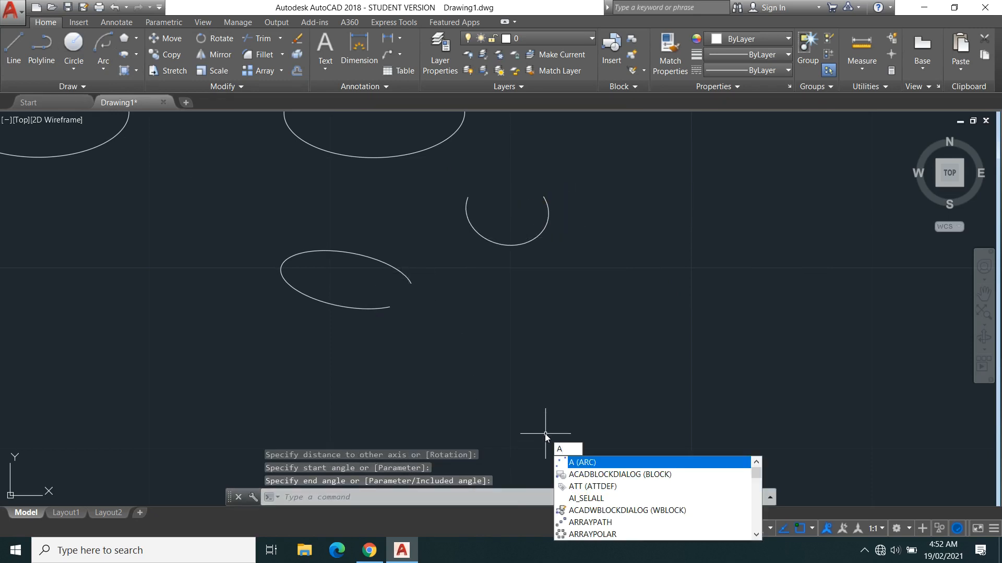
pyautogui.press('Return')
pyautogui.click(431, 311)
pyautogui.click(566, 346)
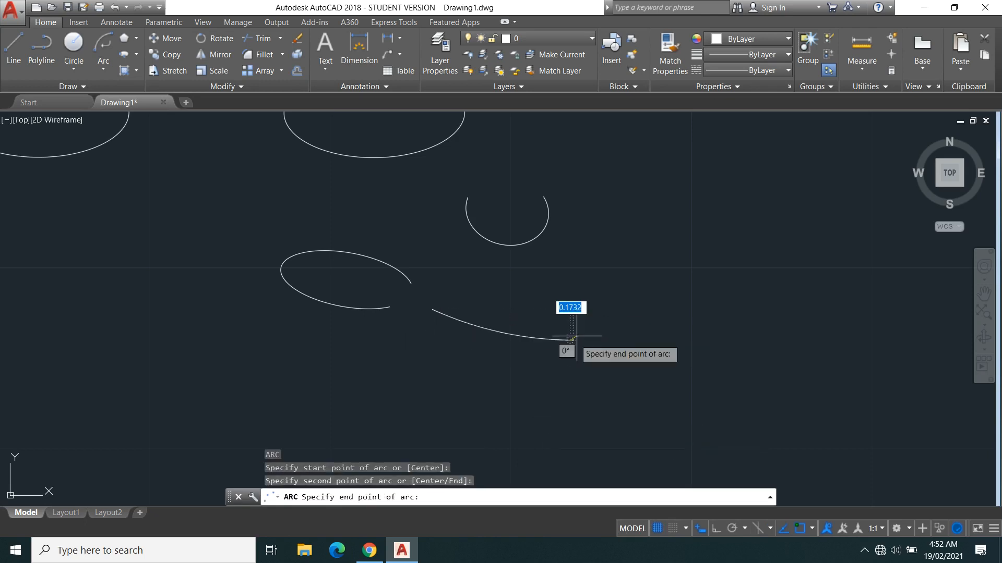
pyautogui.click(556, 289)
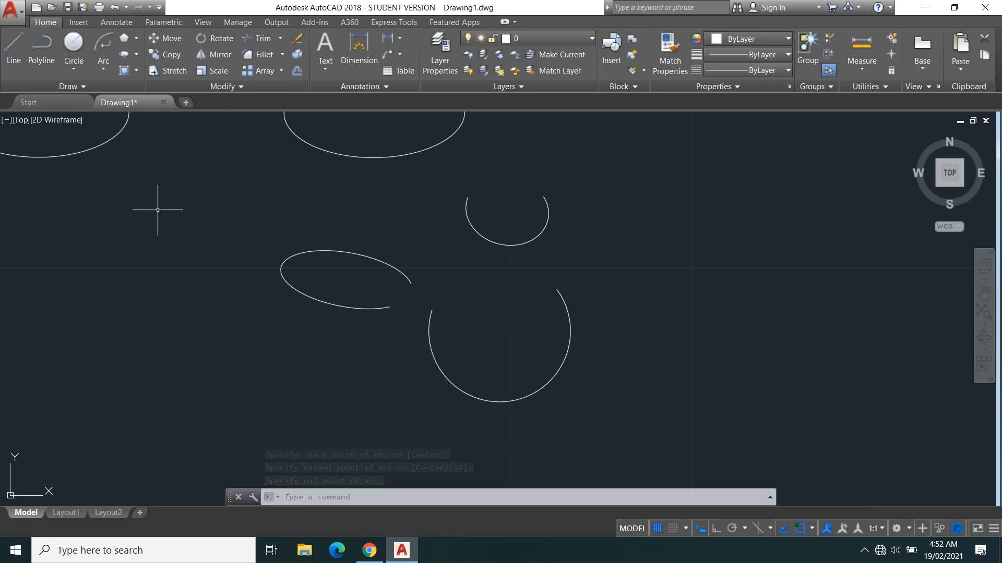
# Draw a slightly tilted ellipse from its axis endpoints below the first ellipse, with an other axis distance of about 1
pyautogui.write('E')
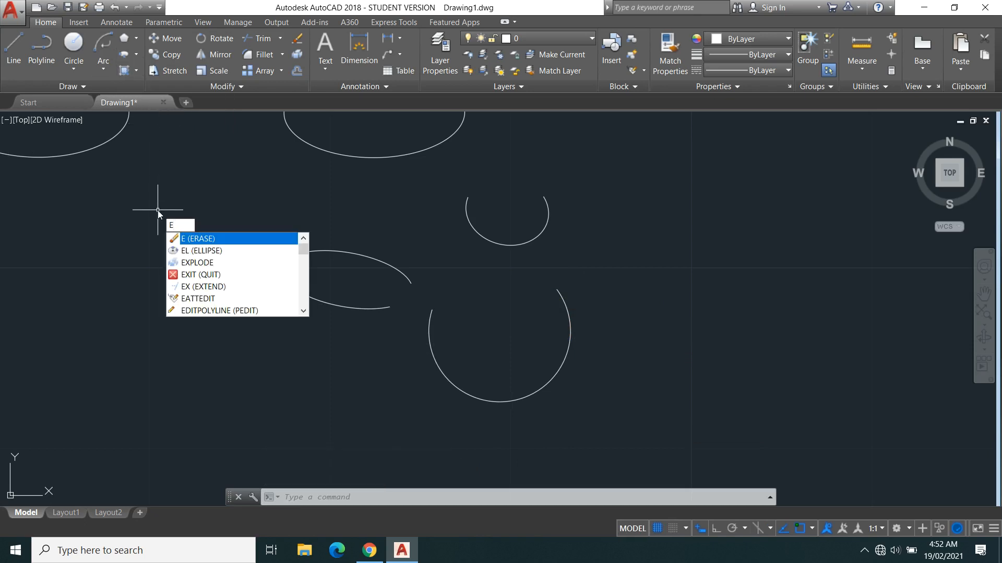
pyautogui.write('L')
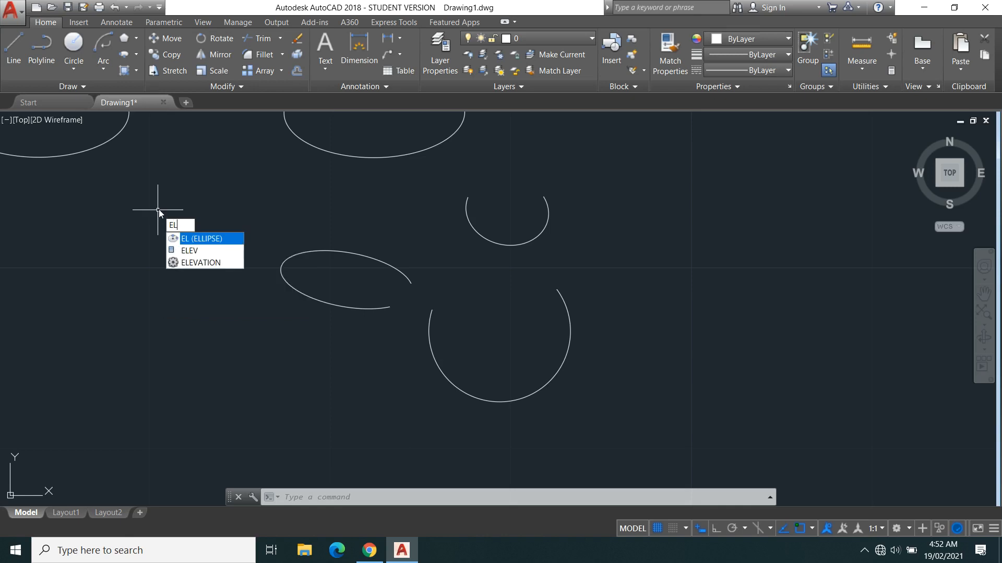
pyautogui.press('Return')
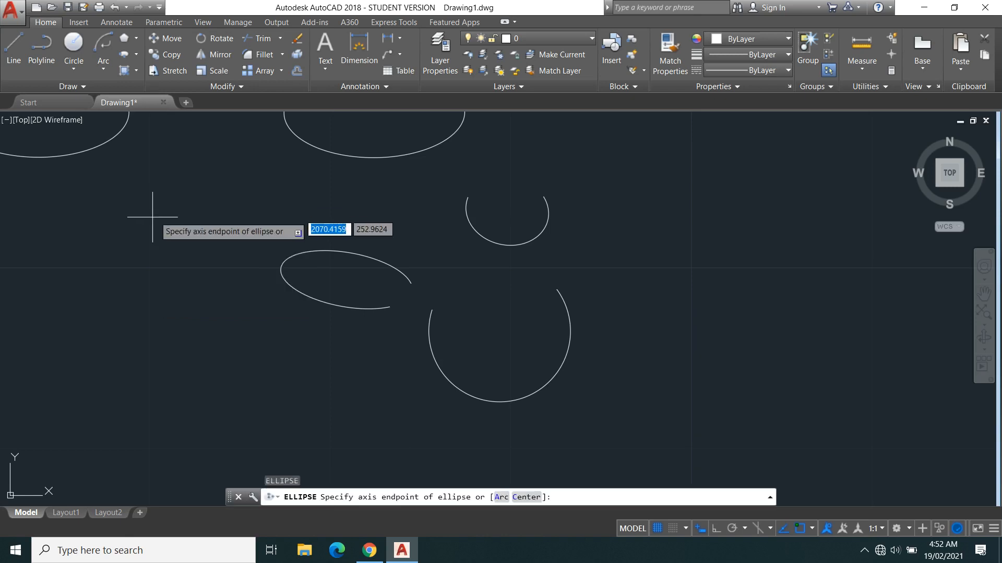
pyautogui.click(49, 252)
pyautogui.click(159, 238)
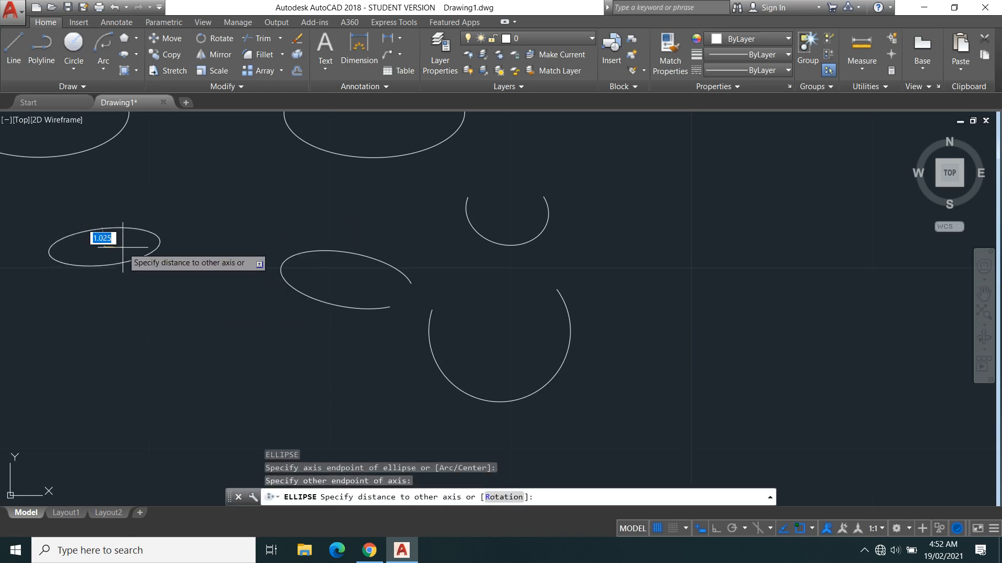
pyautogui.click(109, 228)
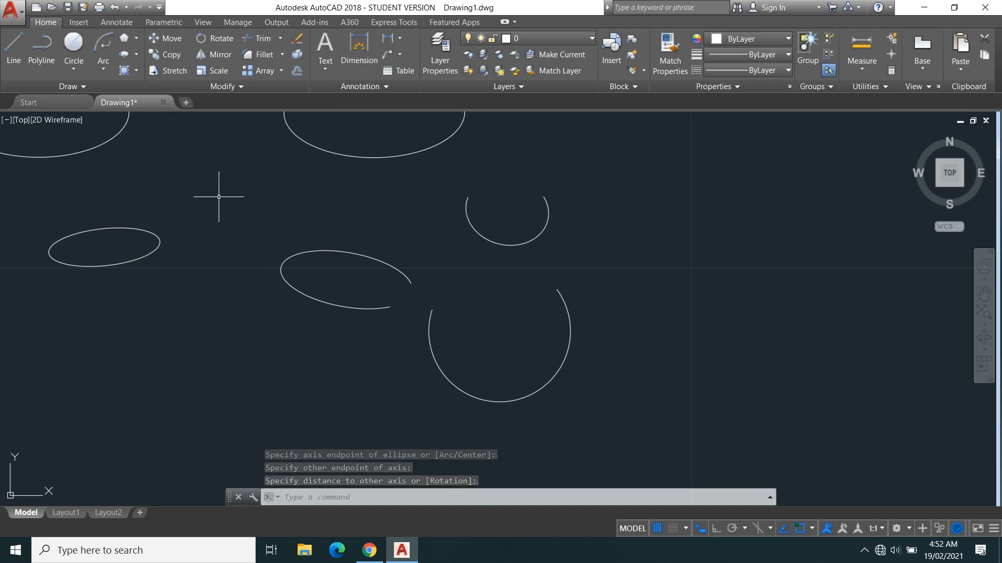
pyautogui.write('pol')
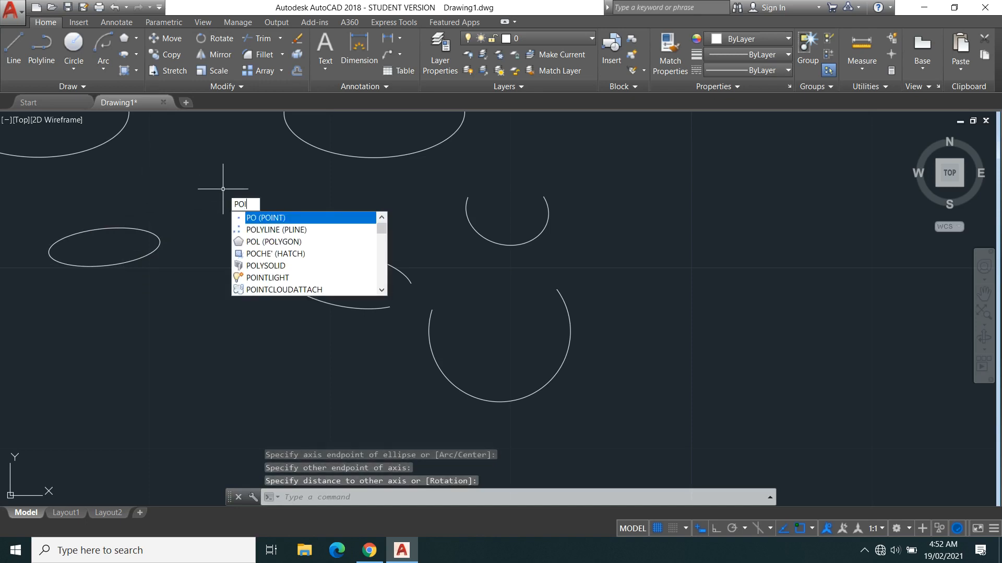
pyautogui.press('Return')
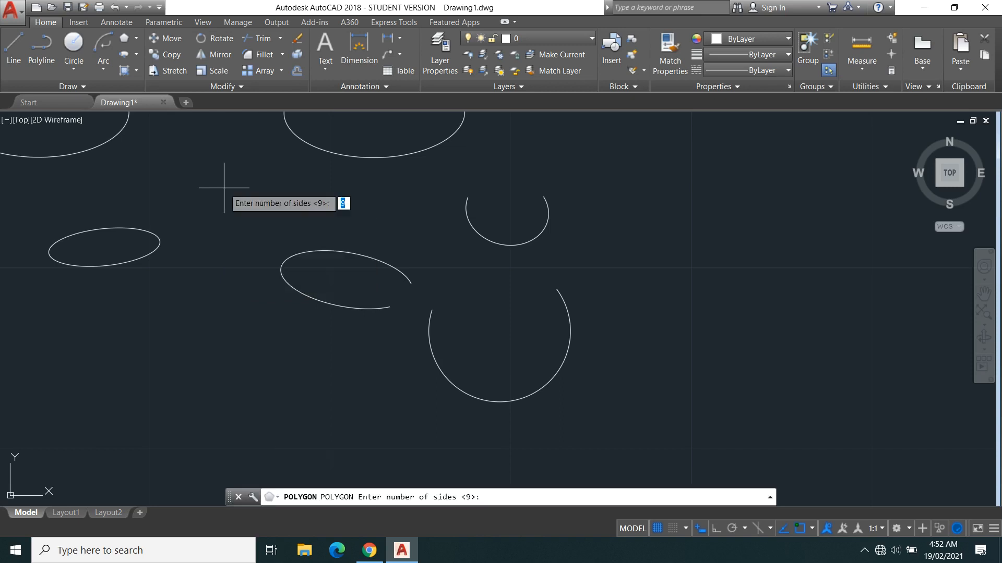
pyautogui.press('Escape')
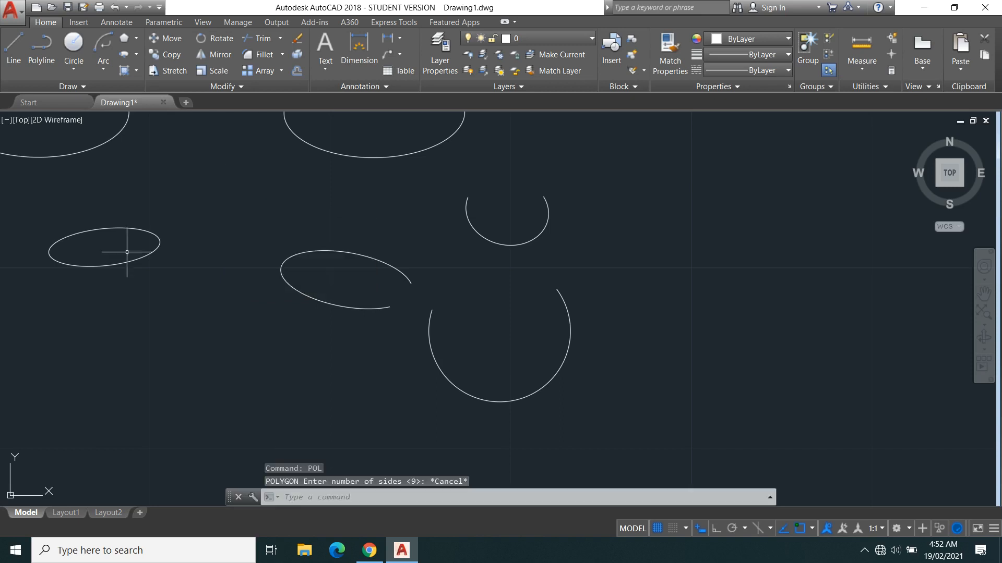